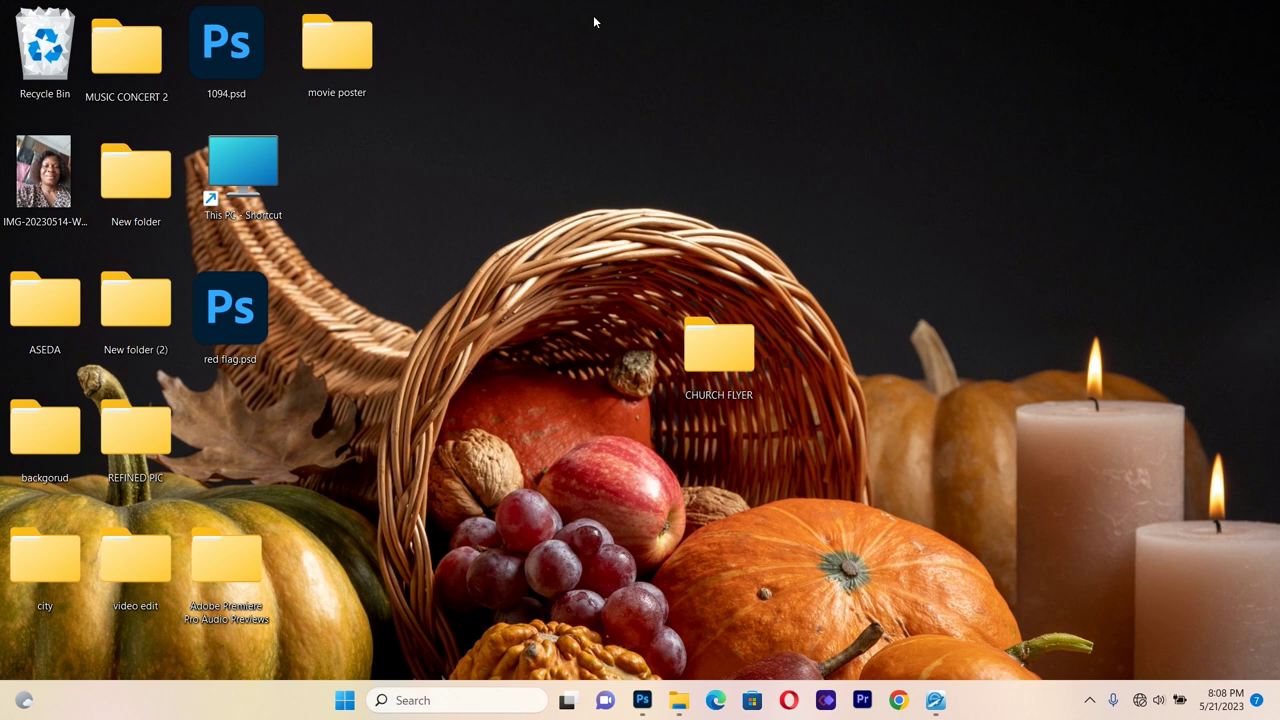
- Switch to Photoshop and create a new 1100 x 1100 px document at 300 ppi in RGB Color with a white background
click(643, 703)
click(47, 120)
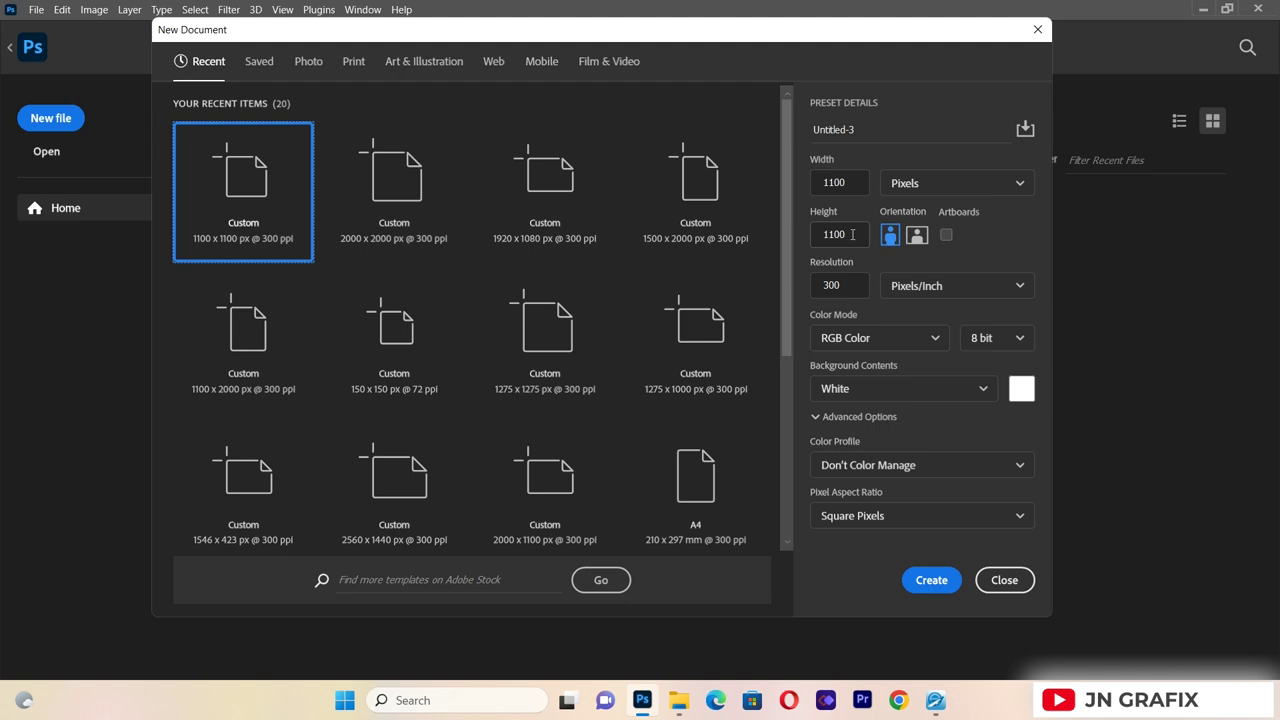
click(930, 580)
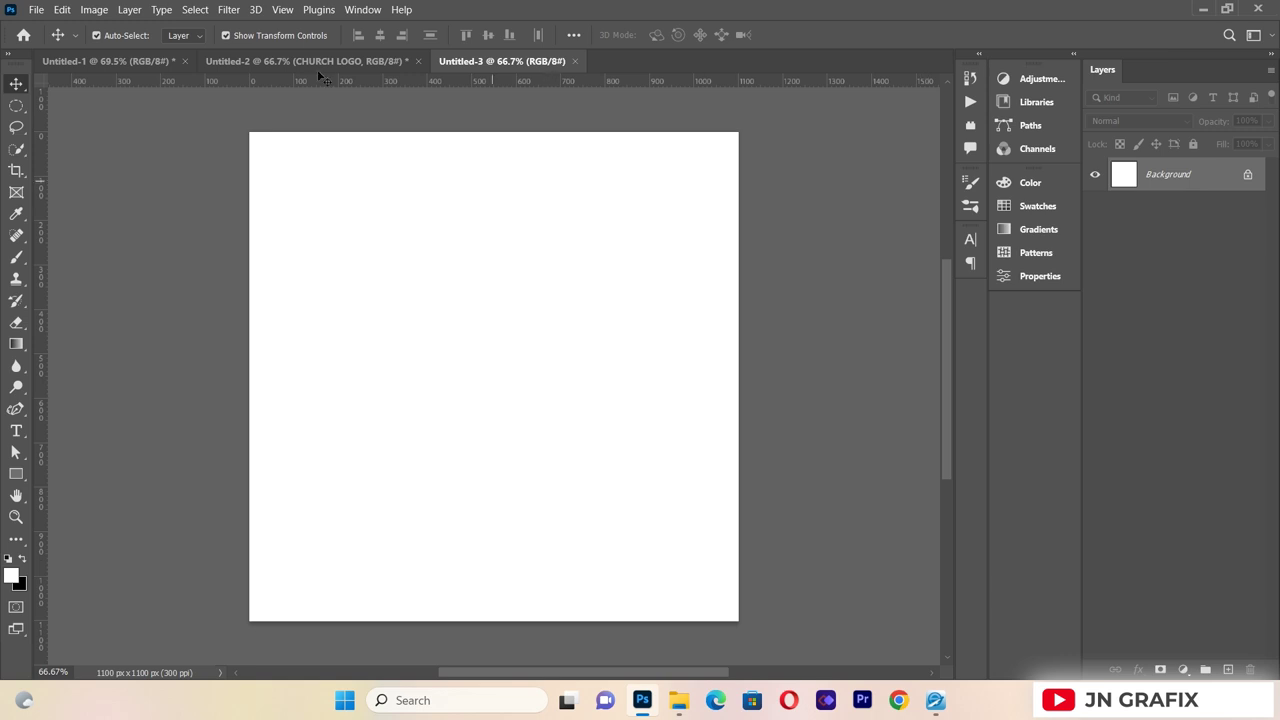
- Add a cyan guide layout with one 20 px column, one 20 px row and 20 px margins on all sides
click(282, 9)
mouse_move(312, 425)
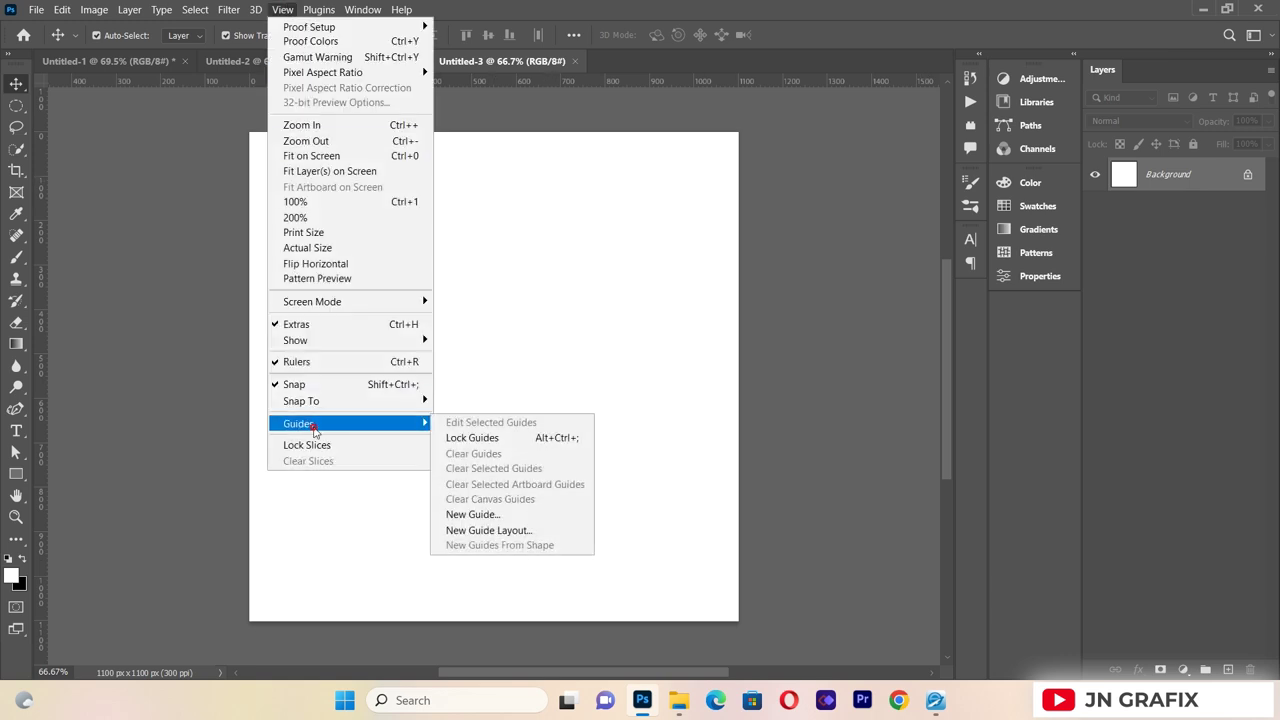
click(497, 536)
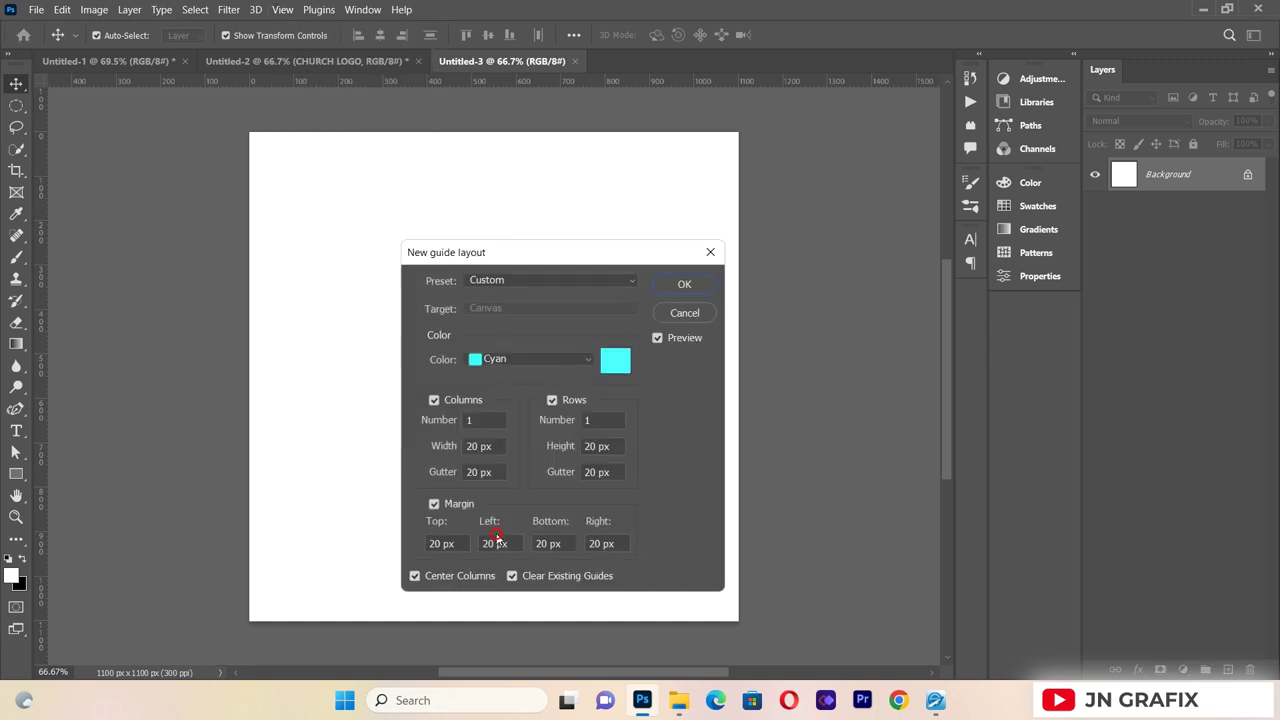
click(681, 284)
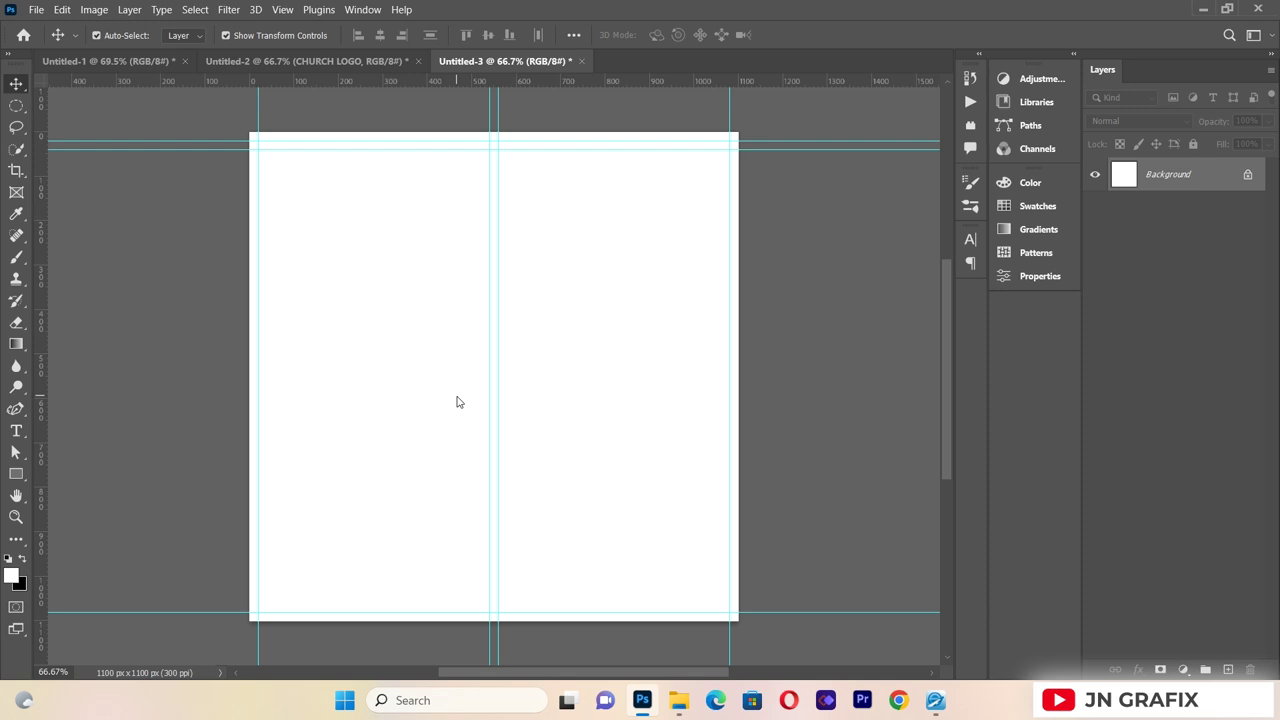
- Add a Solid Color fill layer with the colour fcfbf6 above the background
click(1183, 669)
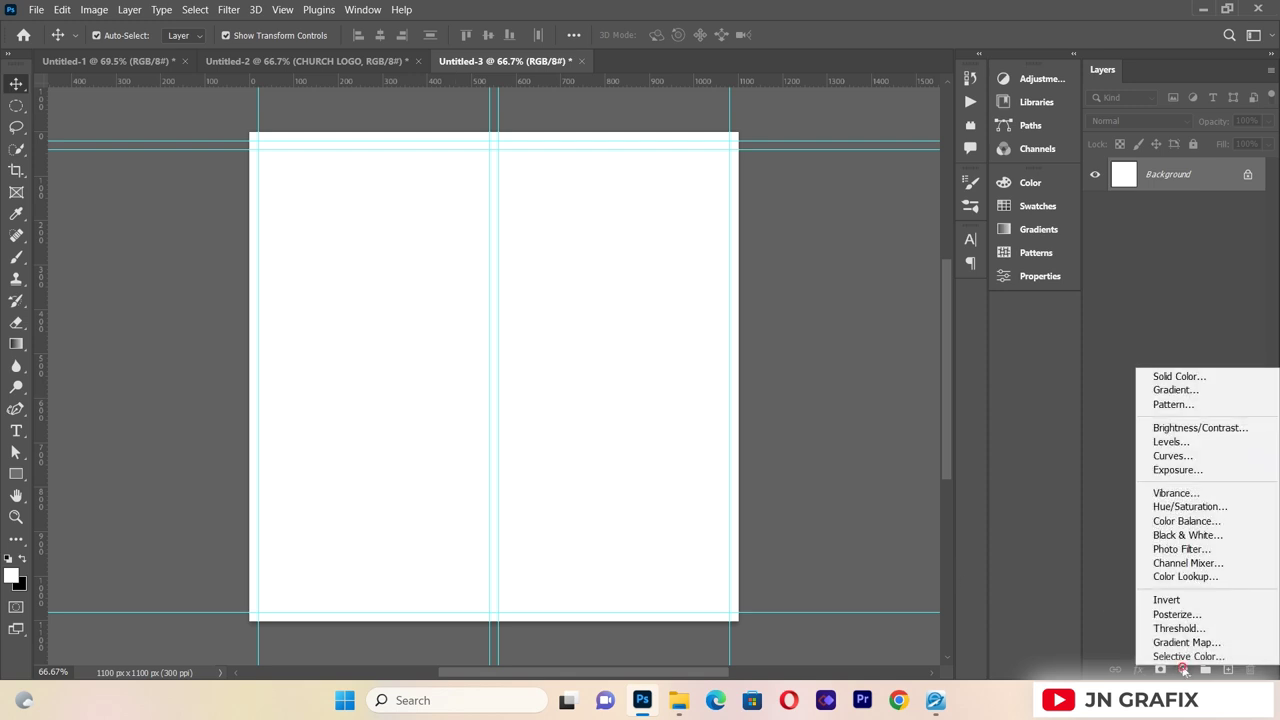
click(1179, 376)
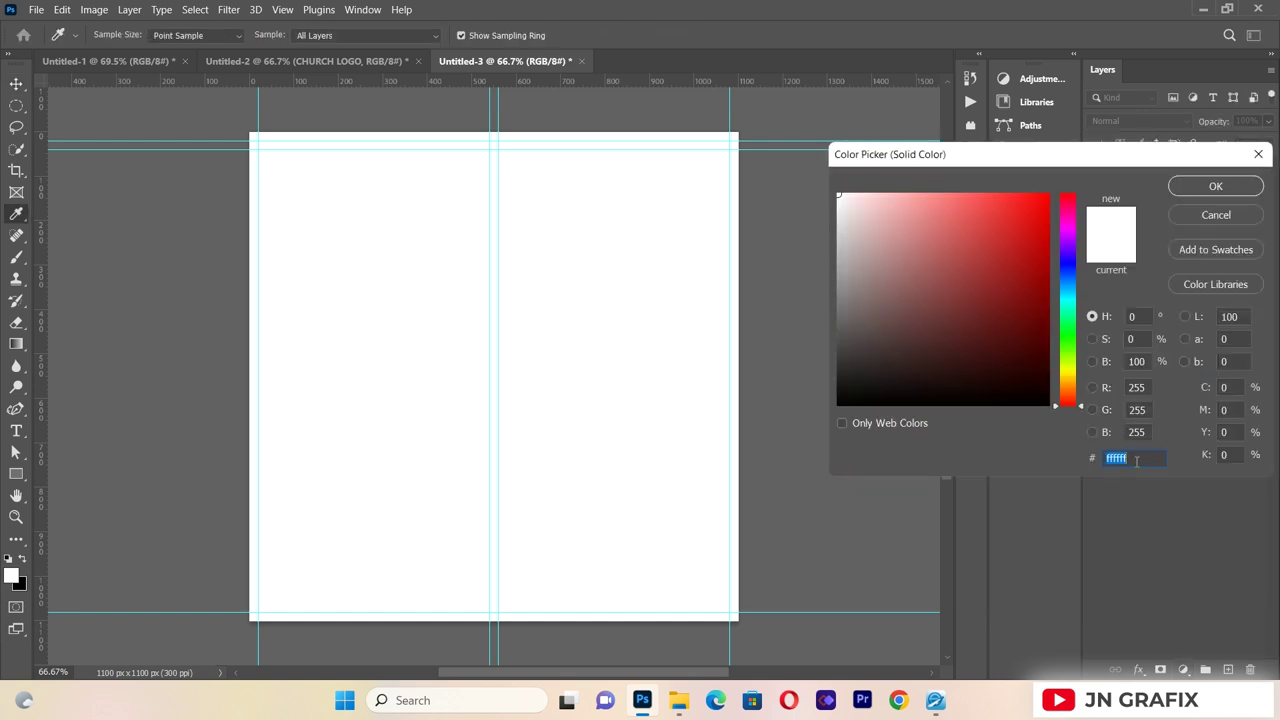
key(BackSpace)
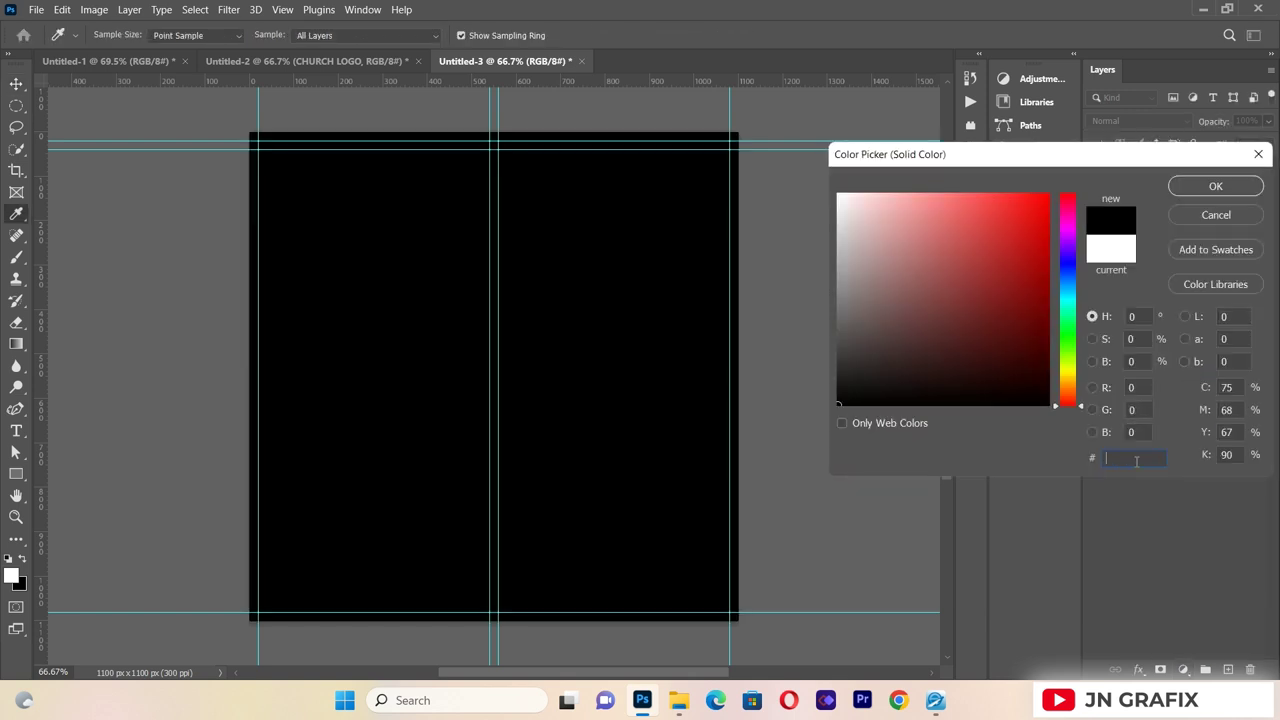
text(FC)
key(BackSpace)
key(BackSpace)
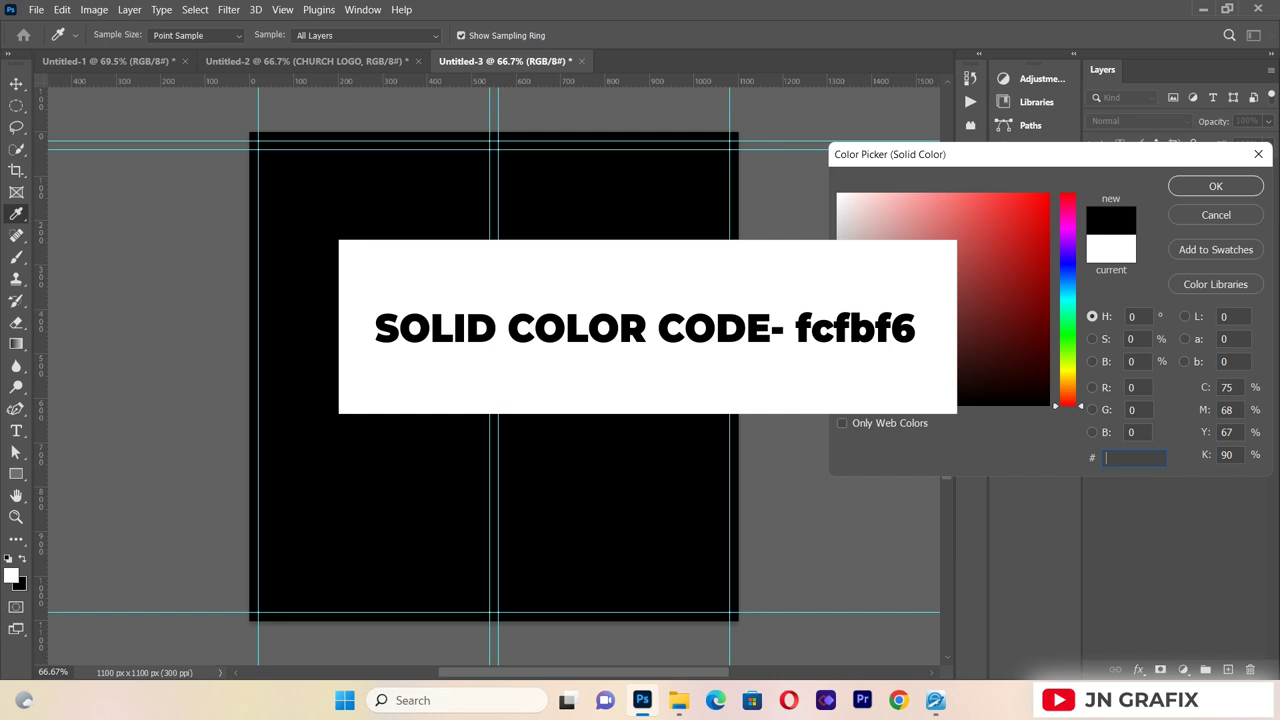
text(fc)
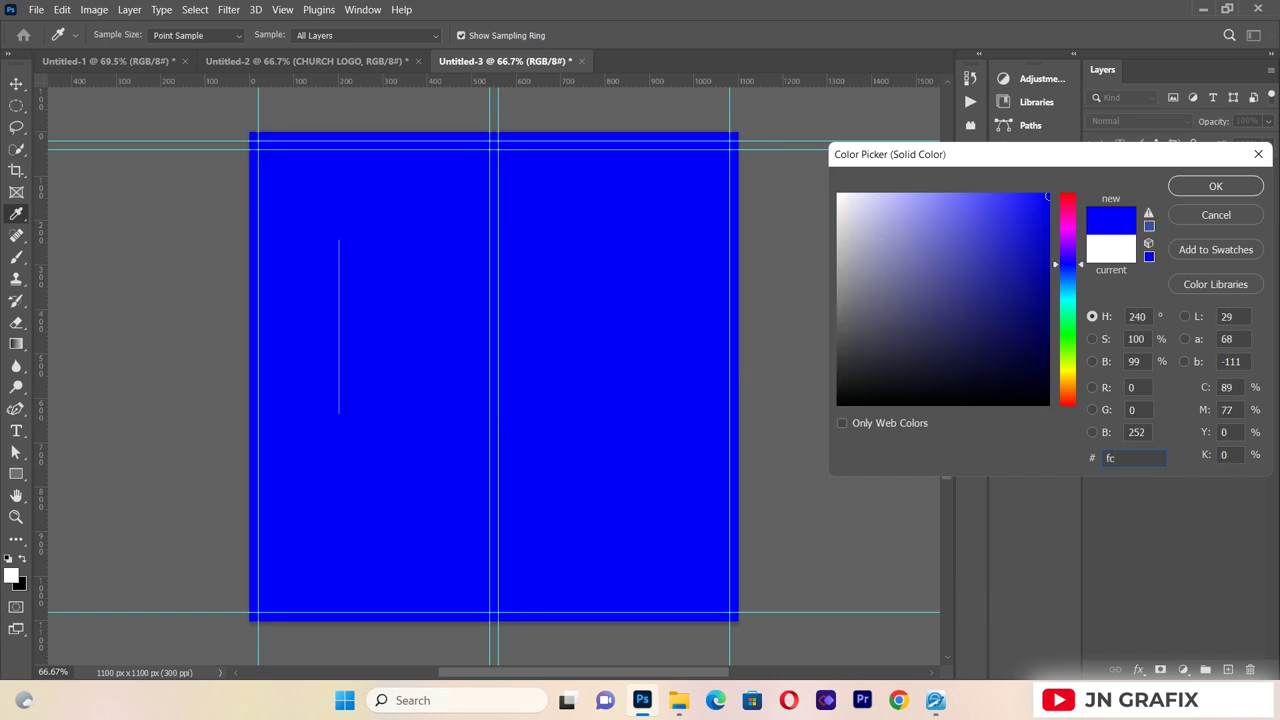
text(fb)
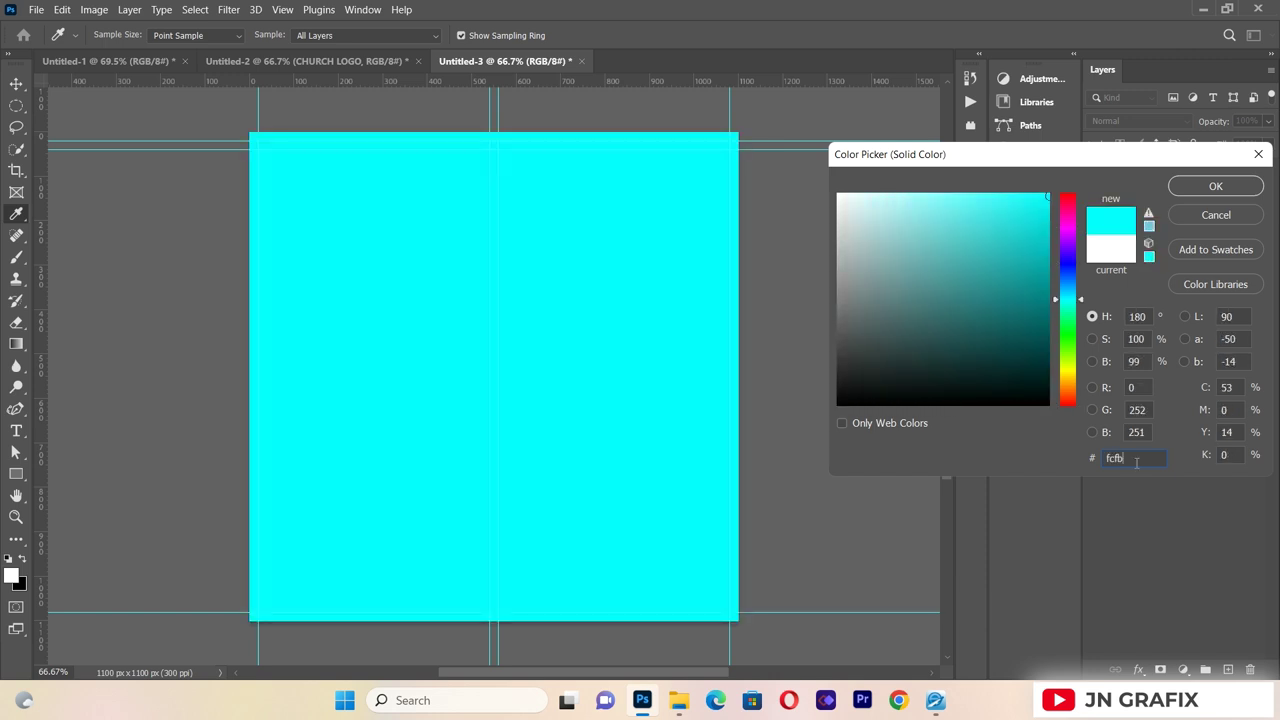
text(f6)
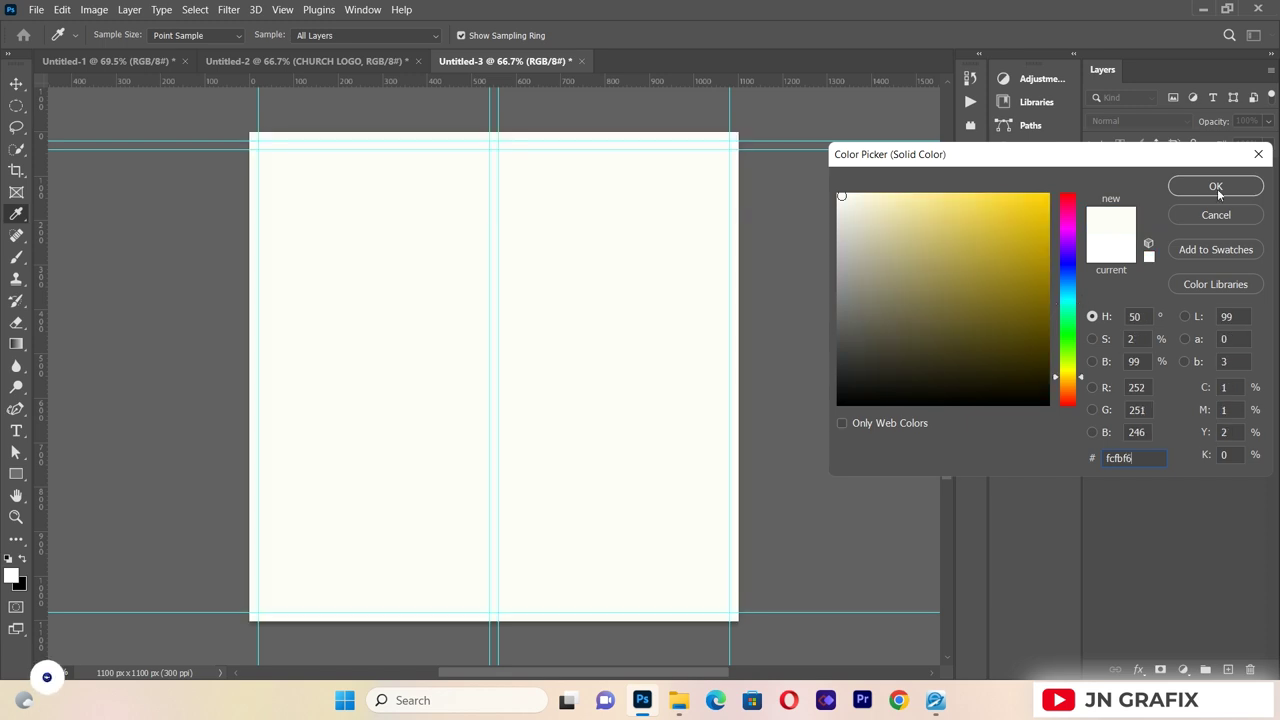
click(1216, 188)
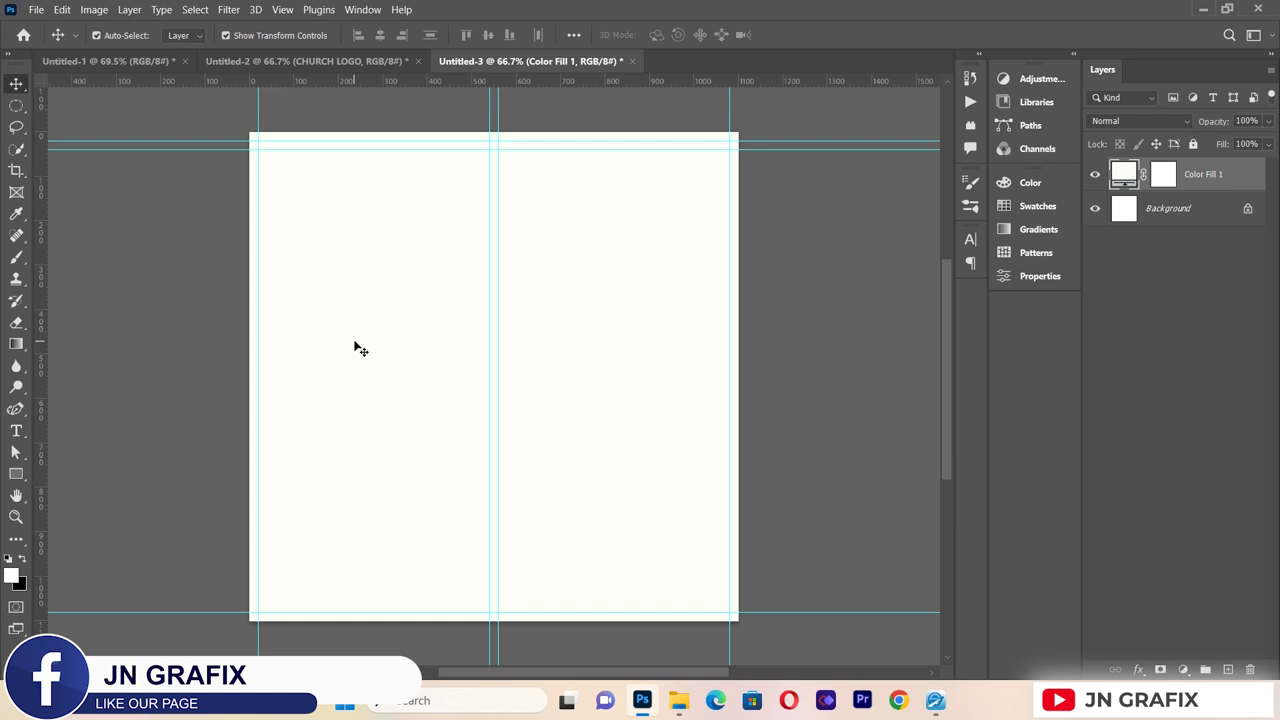
click(35, 9)
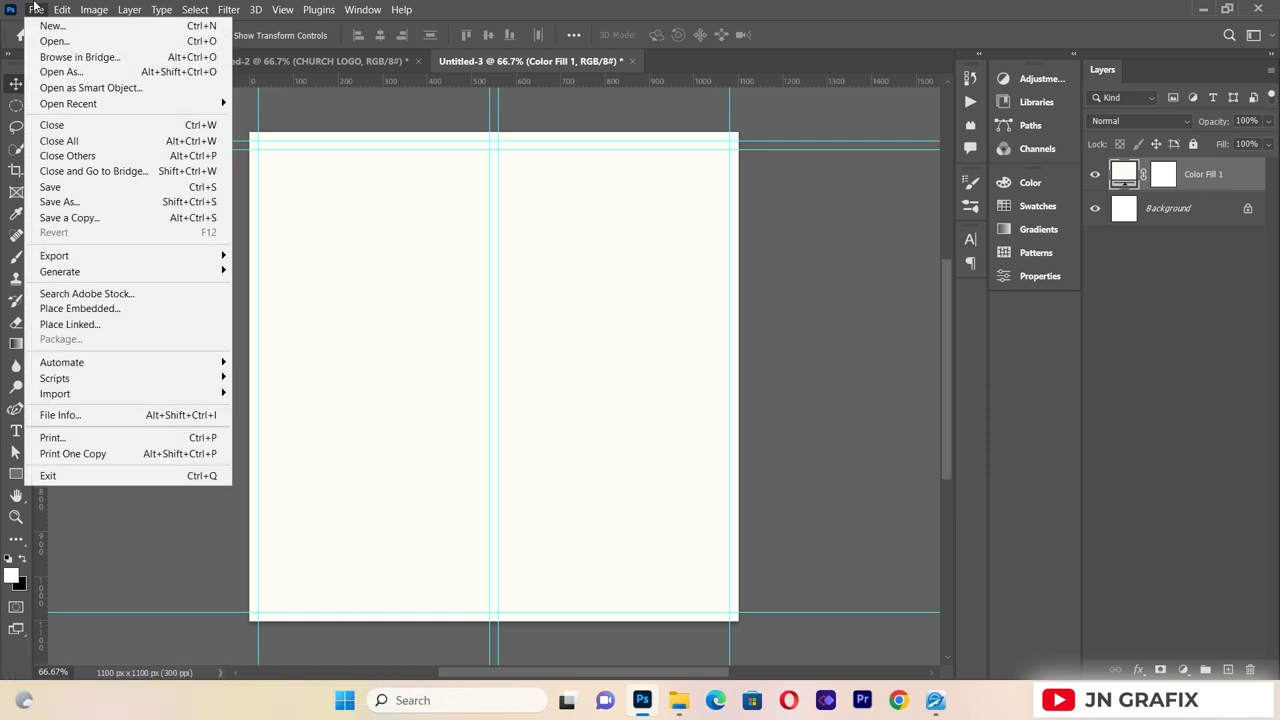
click(78, 324)
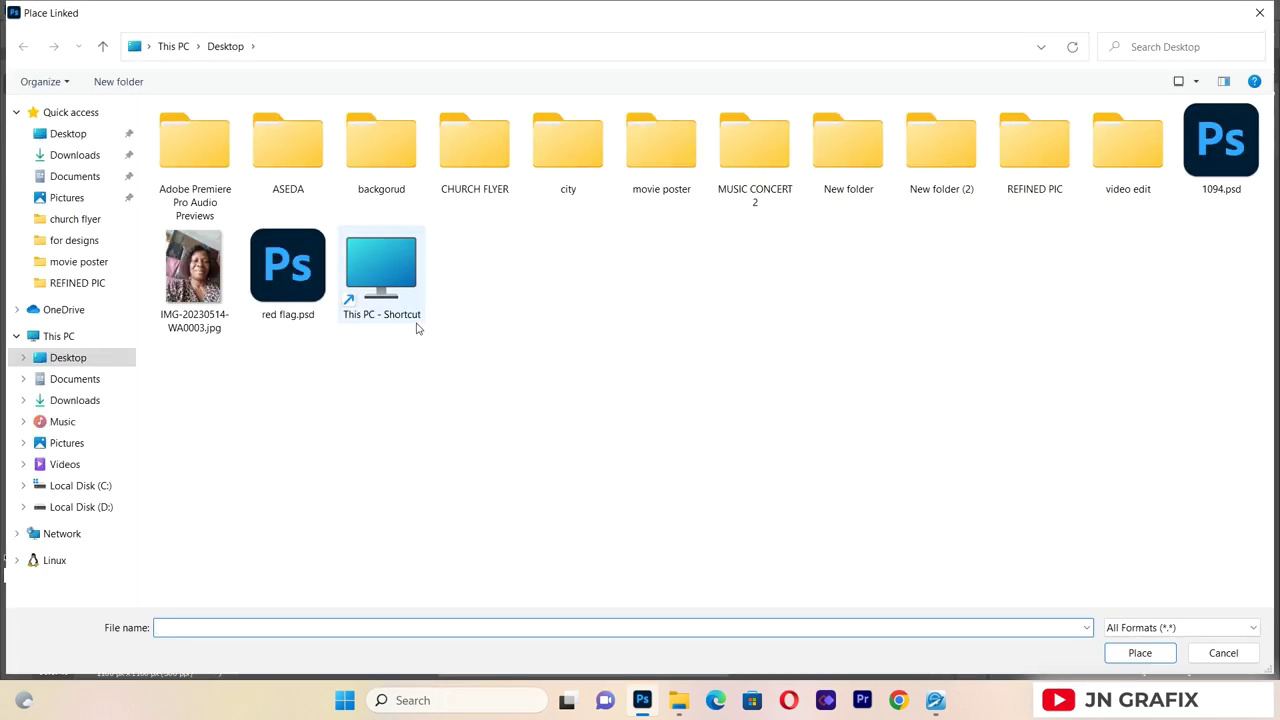
click(486, 171)
double_click(486, 171)
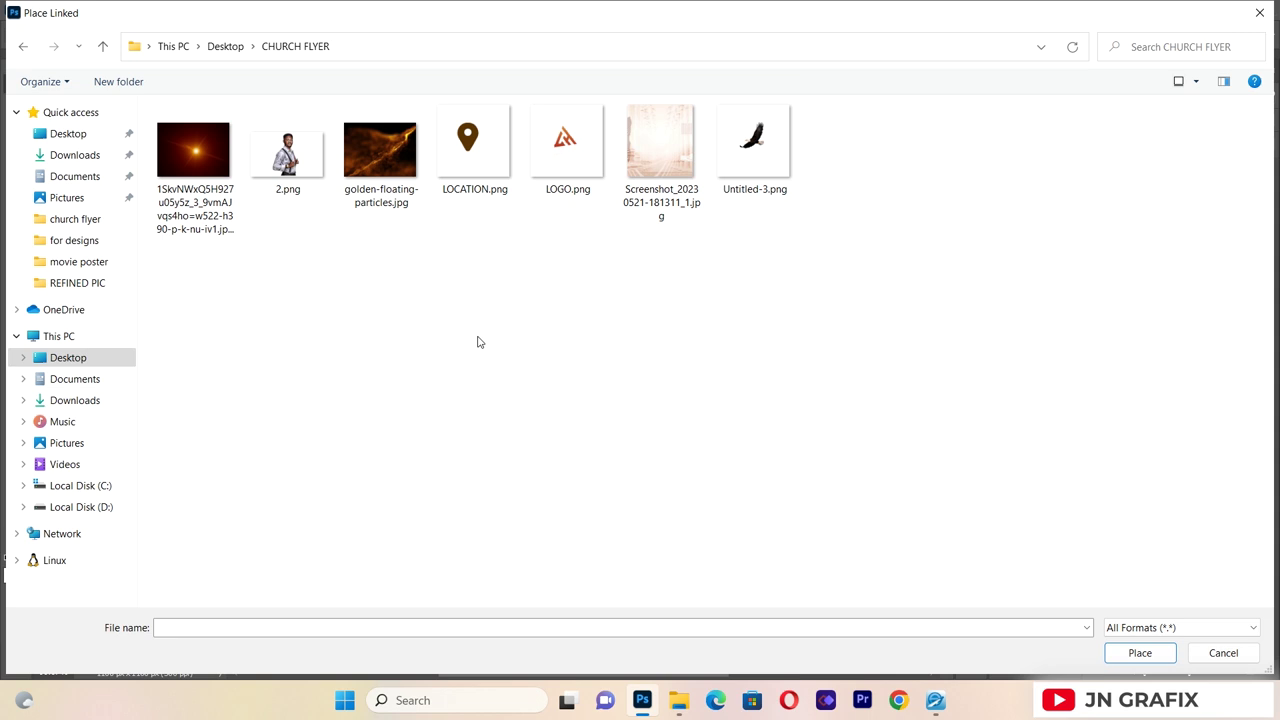
double_click(660, 133)
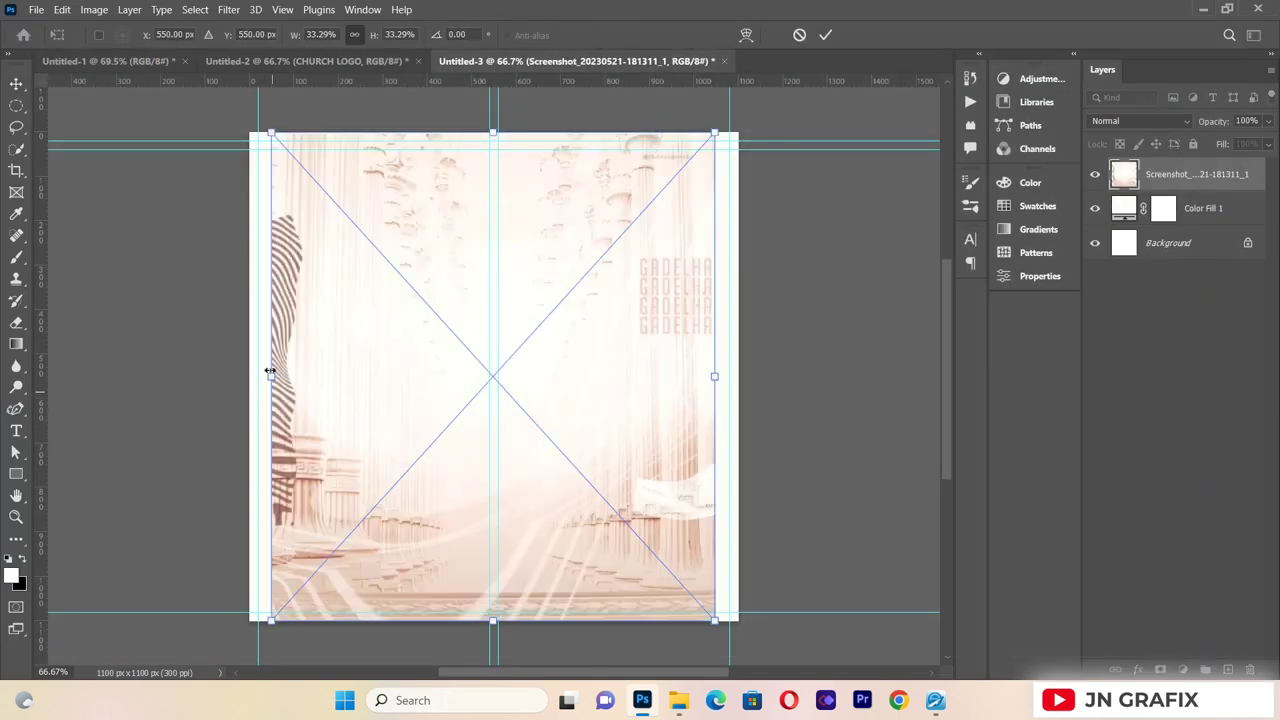
- Enlarge the placed image proportionally to about 37.6% so it covers the whole canvas, and commit the transform
drag(271, 377, 249, 377)
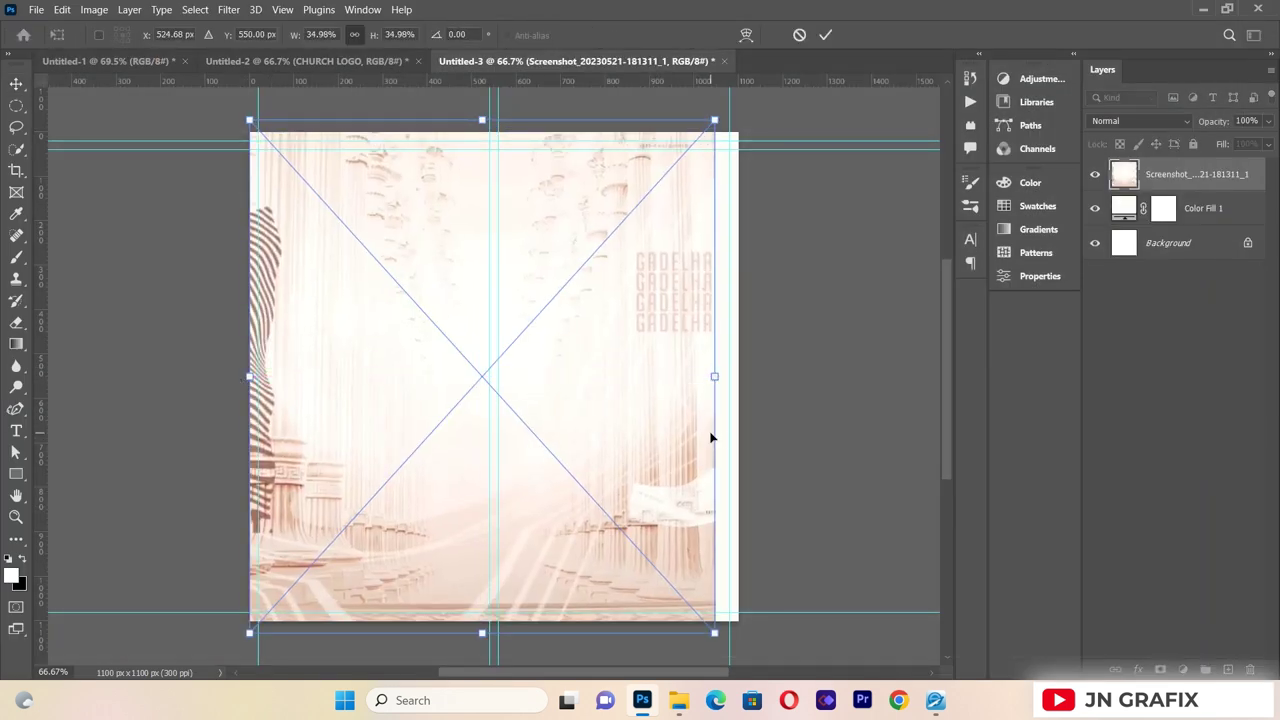
drag(714, 377, 750, 376)
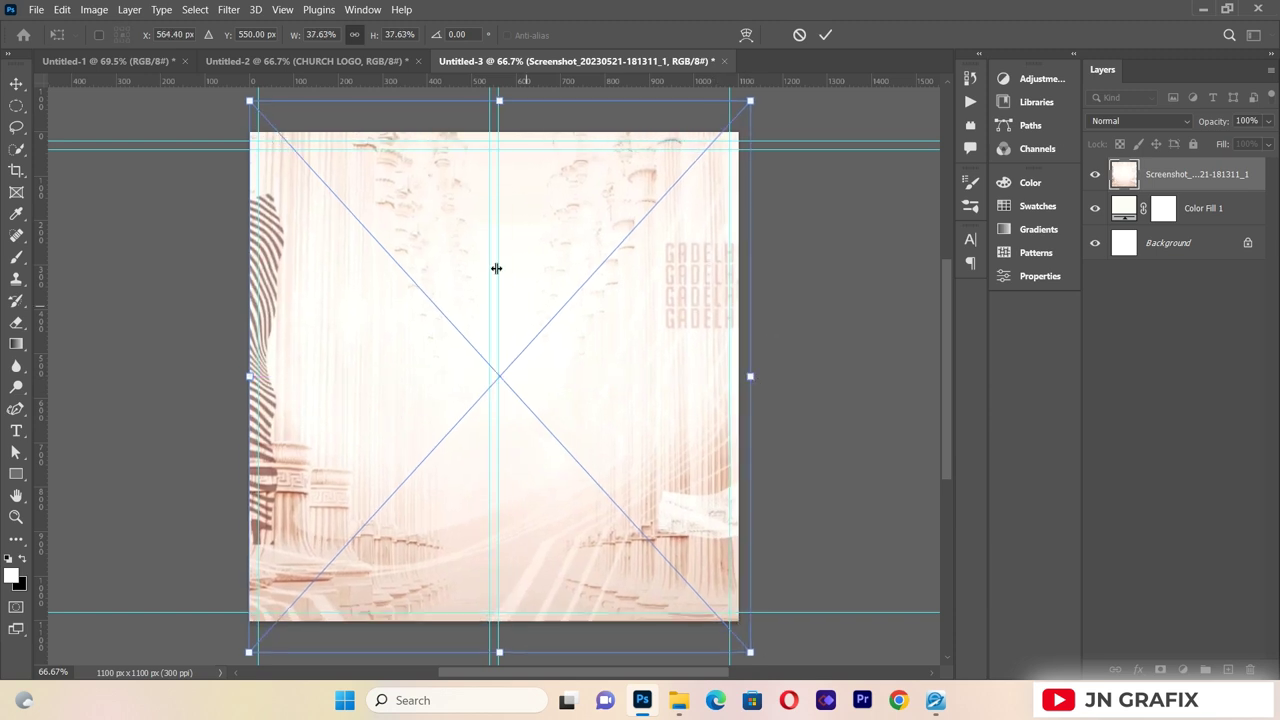
click(16, 83)
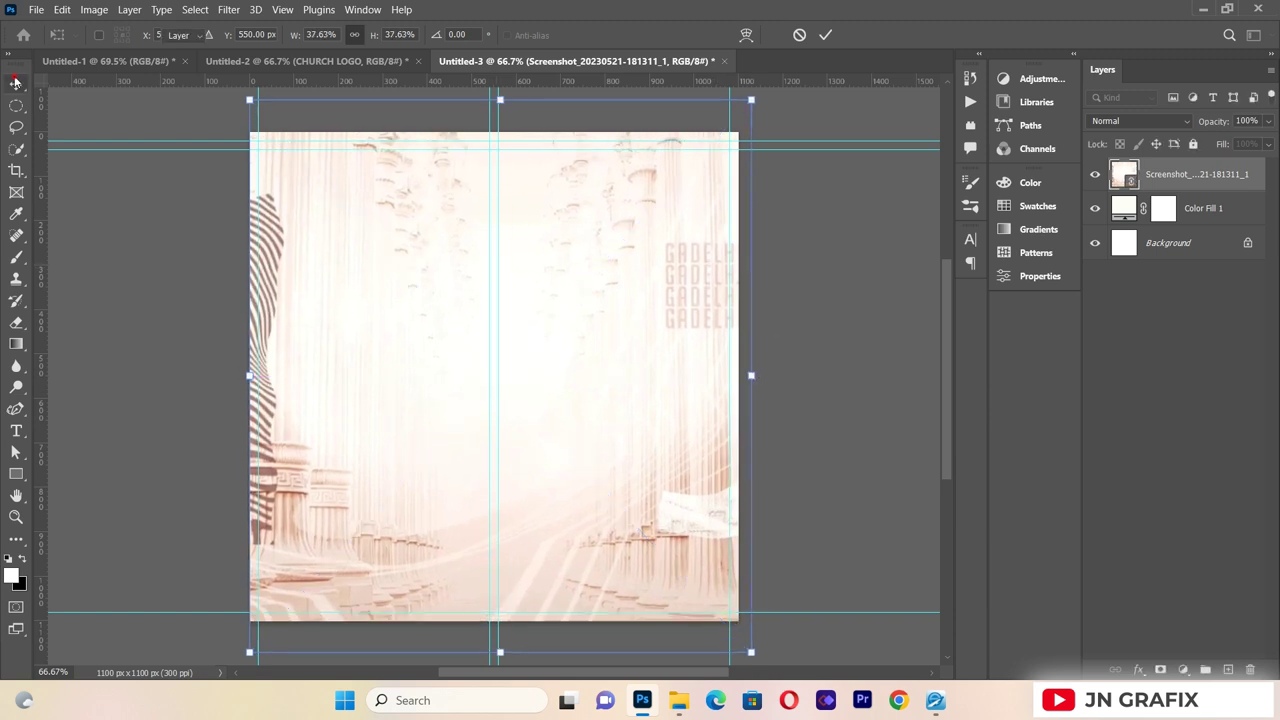
click(380, 358)
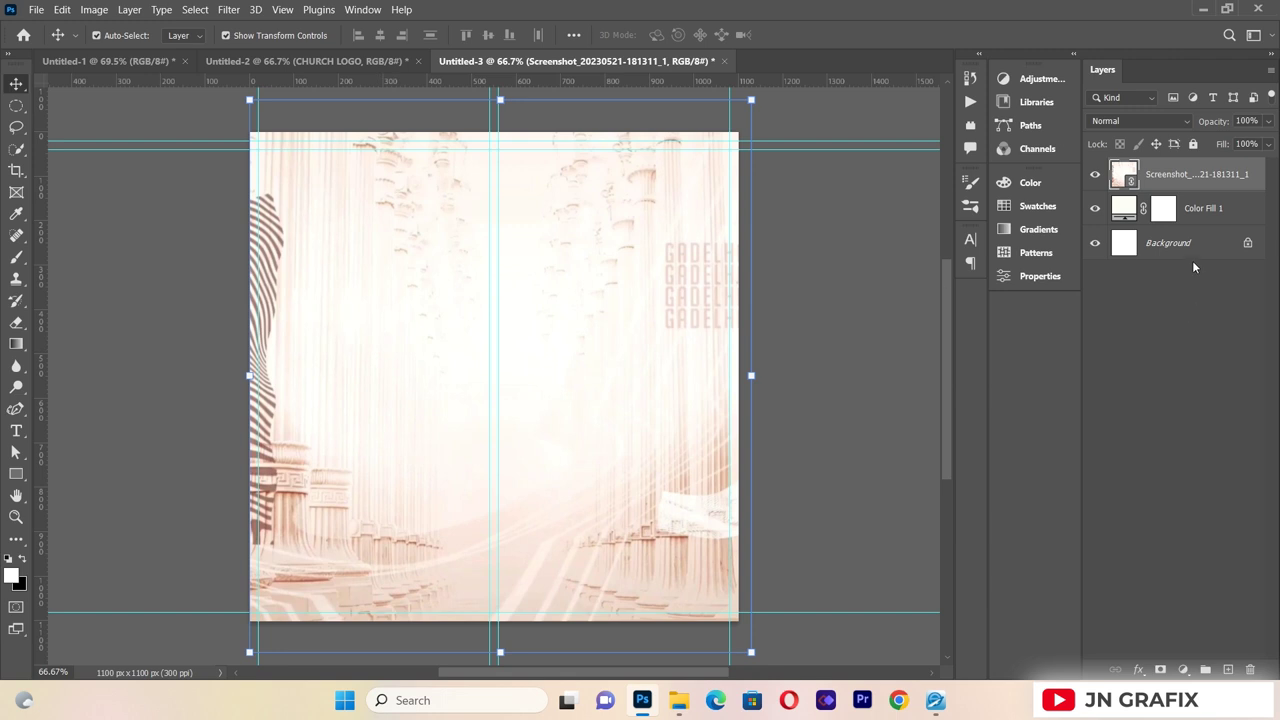
- Set the placed image layer's blend mode to Linear Burn and duplicate the layer
click(1143, 120)
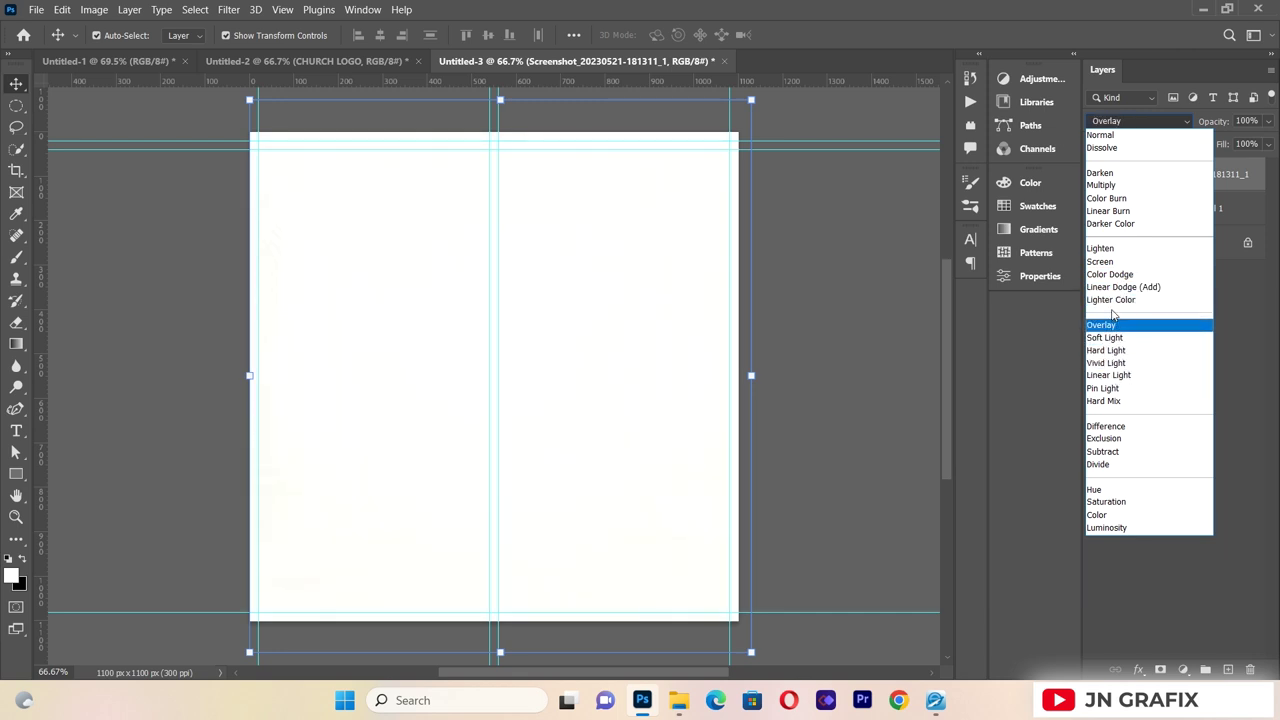
click(1115, 211)
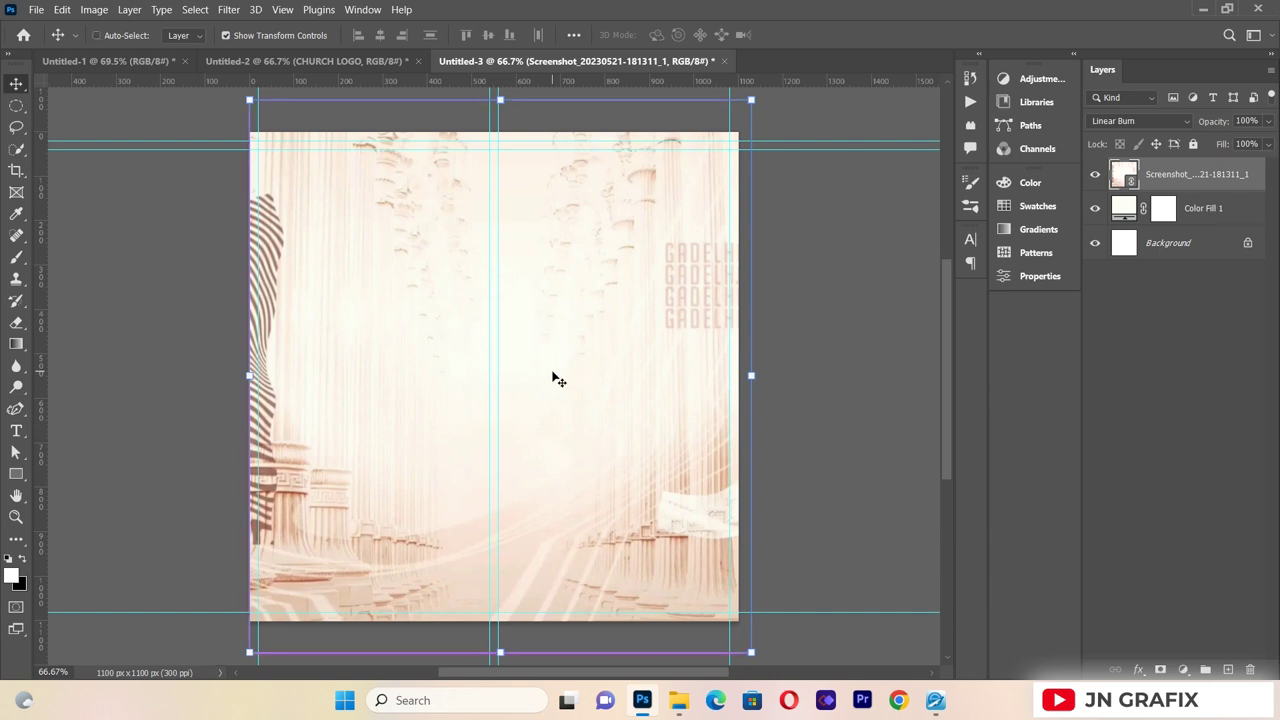
key(ctrl+j)
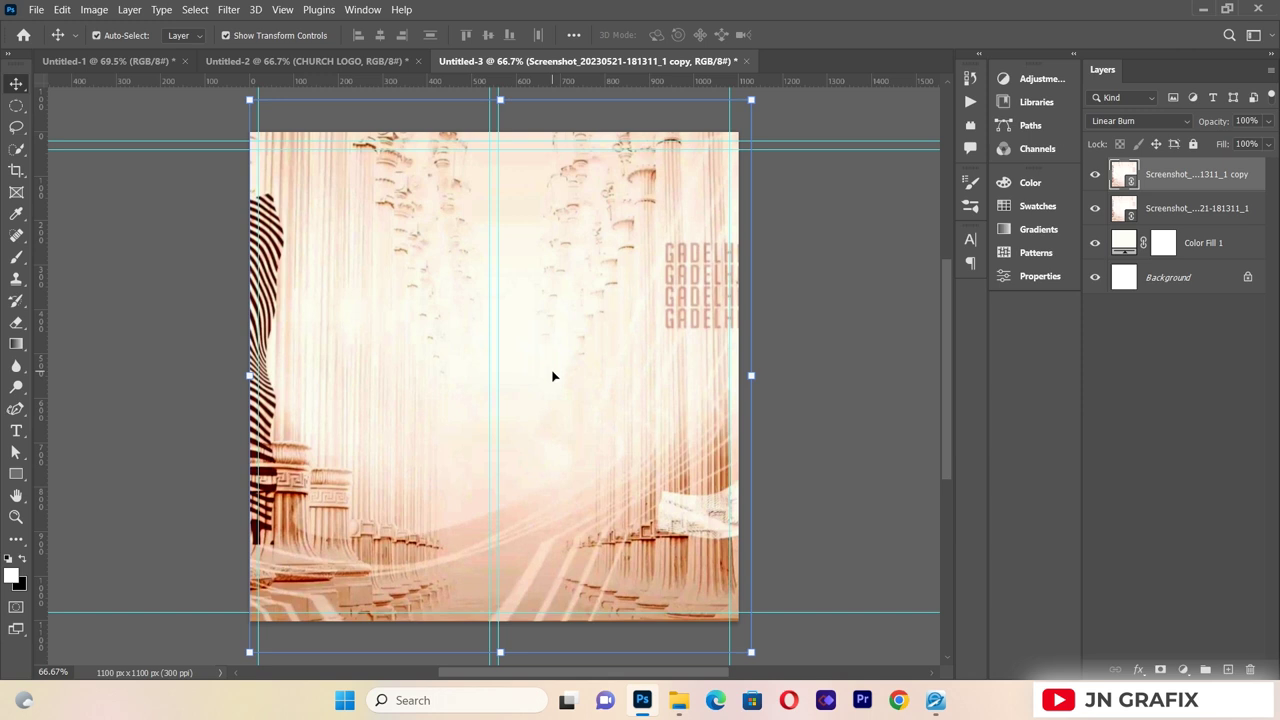
click(554, 377)
- Rasterize the duplicated image layer and erase its upper area with a soft 385 px Eraser
click(17, 321)
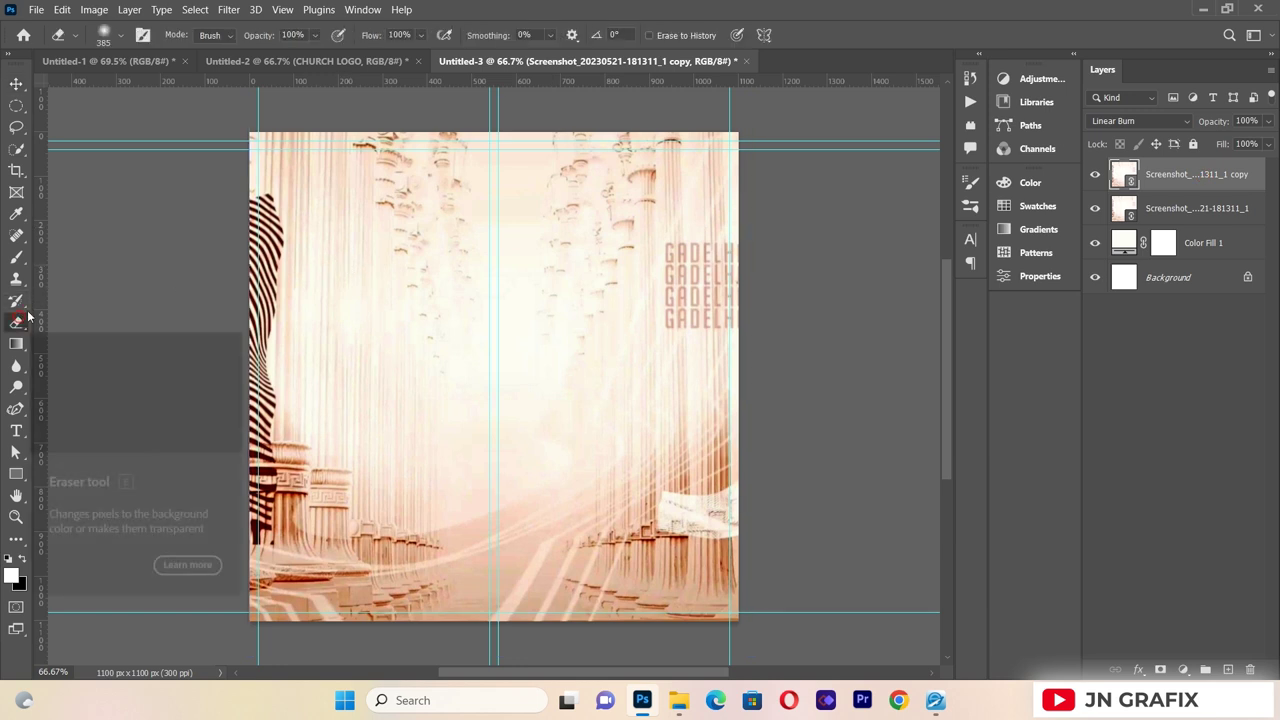
click(478, 309)
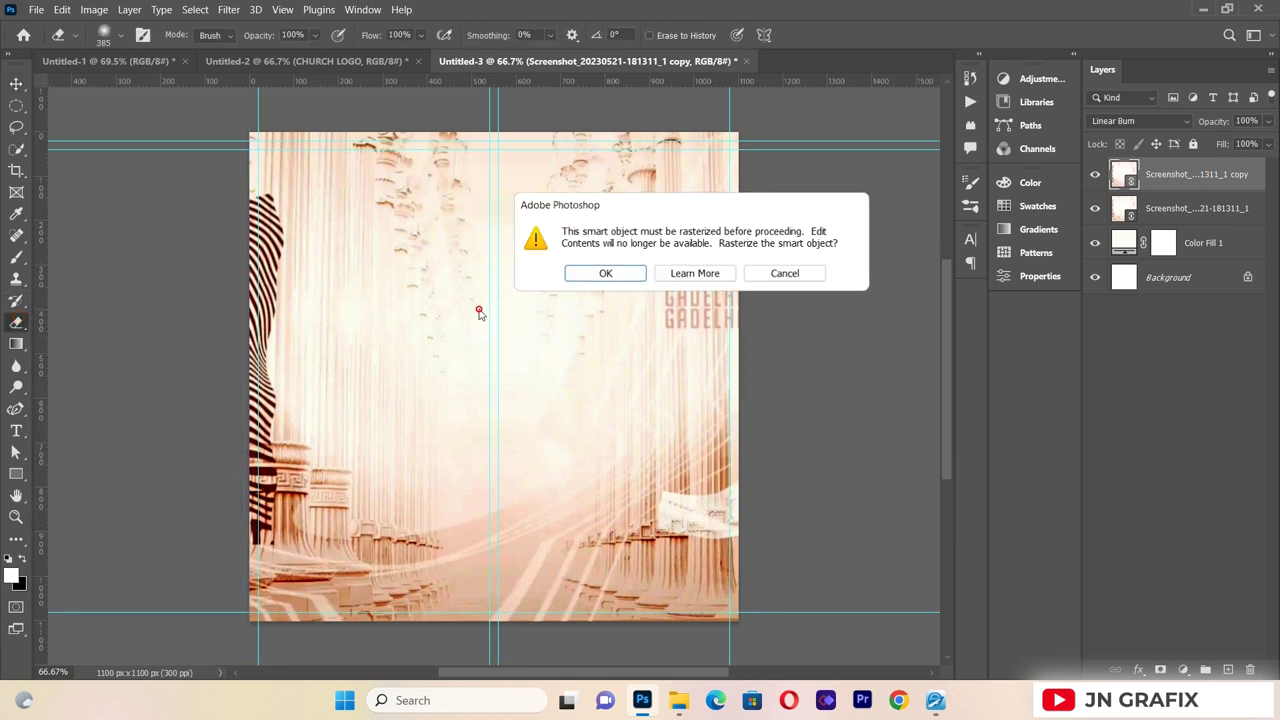
click(625, 275)
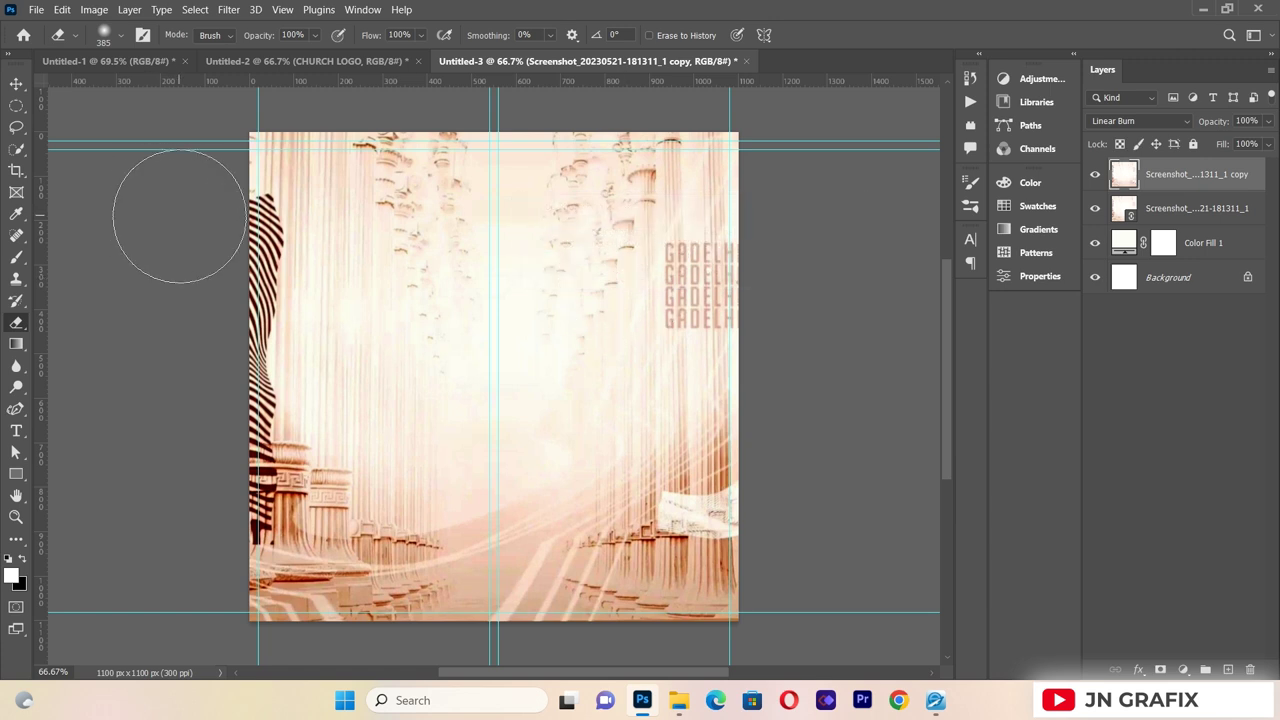
mouse_move(366, 266)
mouse_down()
mouse_move(304, 209)
mouse_move(293, 146)
mouse_move(302, 207)
mouse_move(385, 251)
mouse_move(449, 252)
mouse_move(479, 277)
mouse_move(584, 225)
mouse_move(411, 230)
mouse_move(290, 200)
mouse_move(255, 226)
mouse_move(306, 266)
mouse_move(402, 306)
mouse_move(422, 296)
mouse_move(450, 330)
mouse_move(591, 338)
mouse_move(715, 187)
mouse_move(690, 191)
mouse_move(716, 162)
mouse_move(724, 172)
mouse_move(414, 221)
mouse_move(280, 189)
mouse_move(306, 160)
mouse_move(423, 161)
mouse_move(402, 184)
mouse_move(562, 211)
mouse_move(699, 187)
mouse_move(686, 172)
mouse_move(662, 223)
mouse_move(366, 197)
mouse_move(312, 175)
mouse_move(304, 304)
mouse_move(496, 302)
mouse_move(737, 226)
mouse_move(686, 200)
mouse_up()
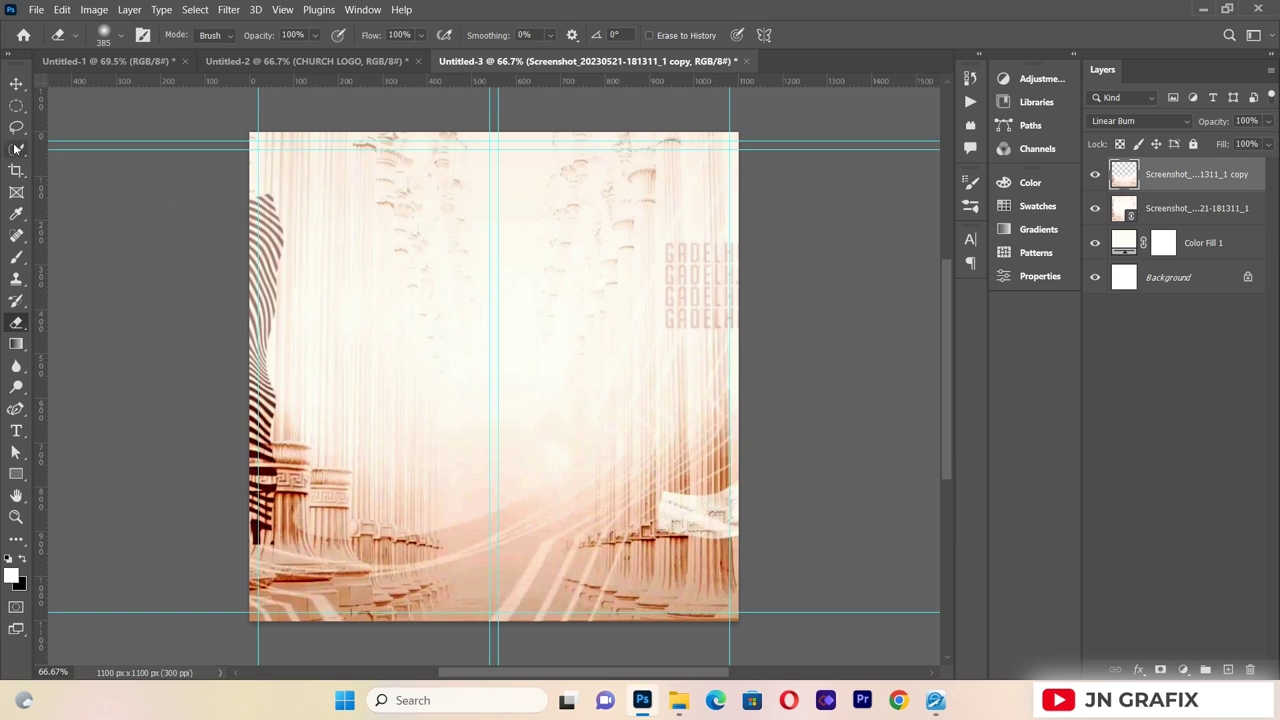
click(16, 83)
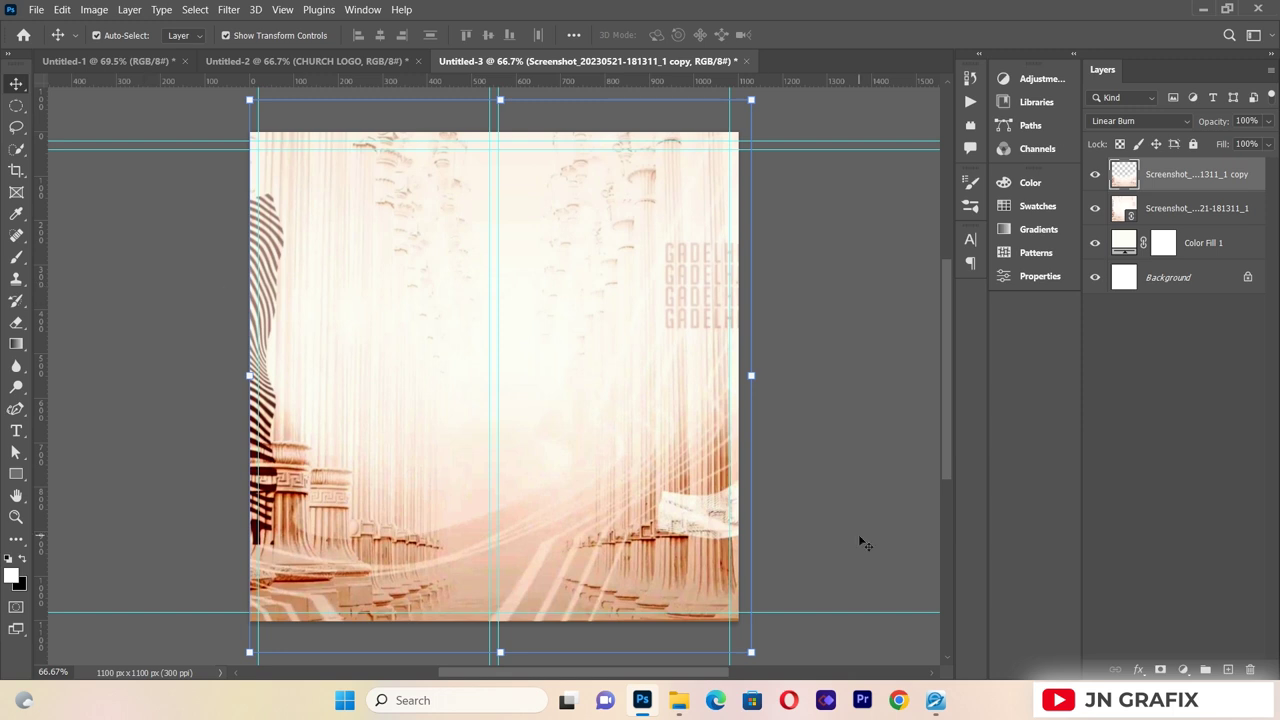
- Add a new layer and paint one white ffffff dab at the canvas centre with an 1811 px brush at 0% hardness
click(1228, 670)
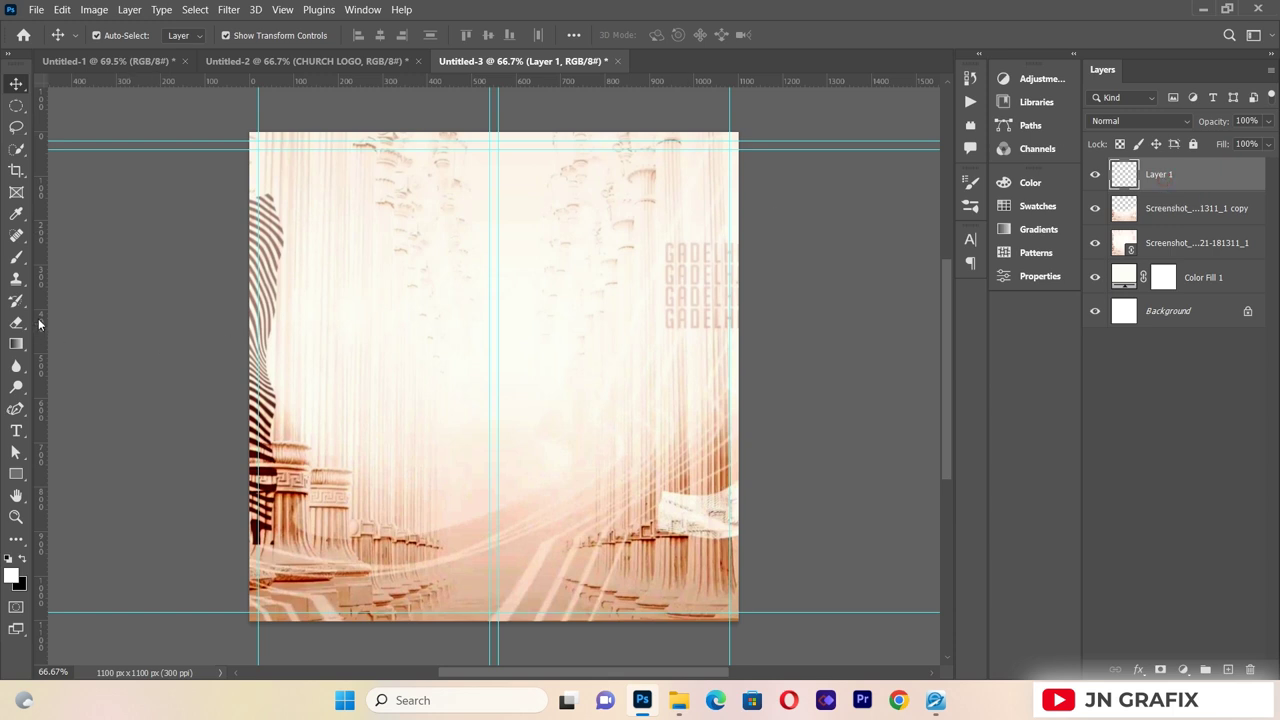
click(17, 259)
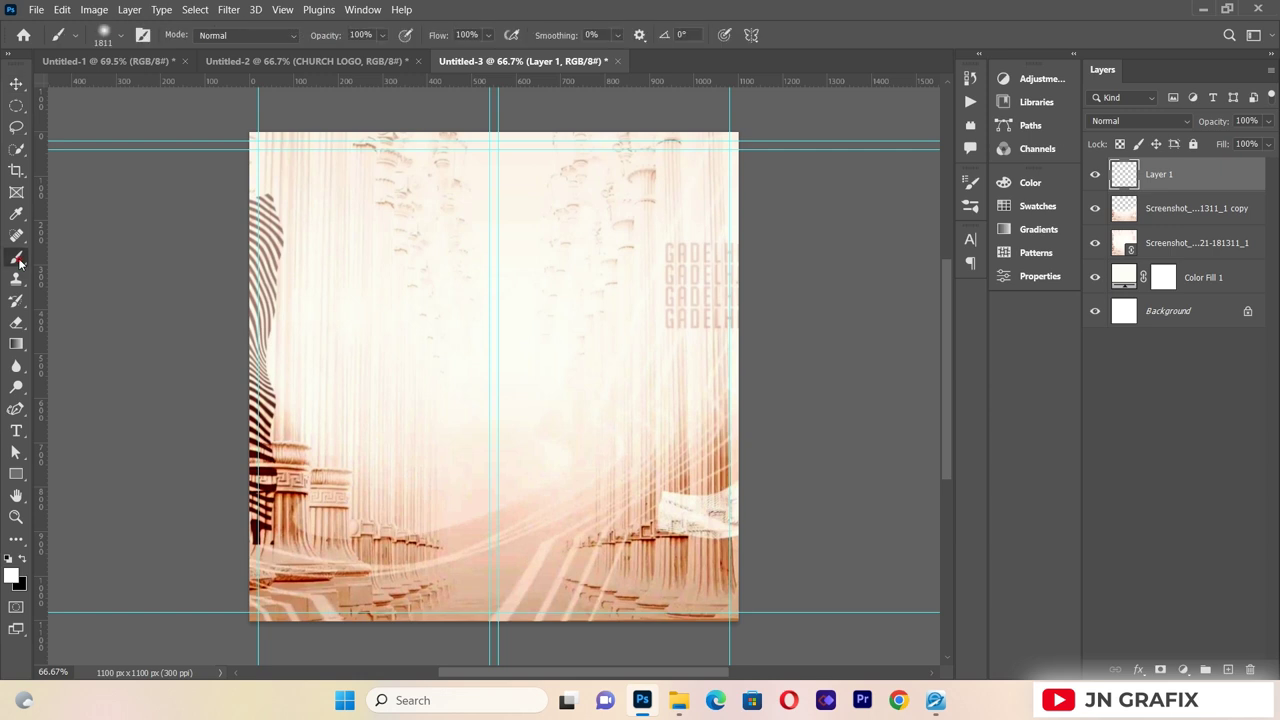
click(121, 36)
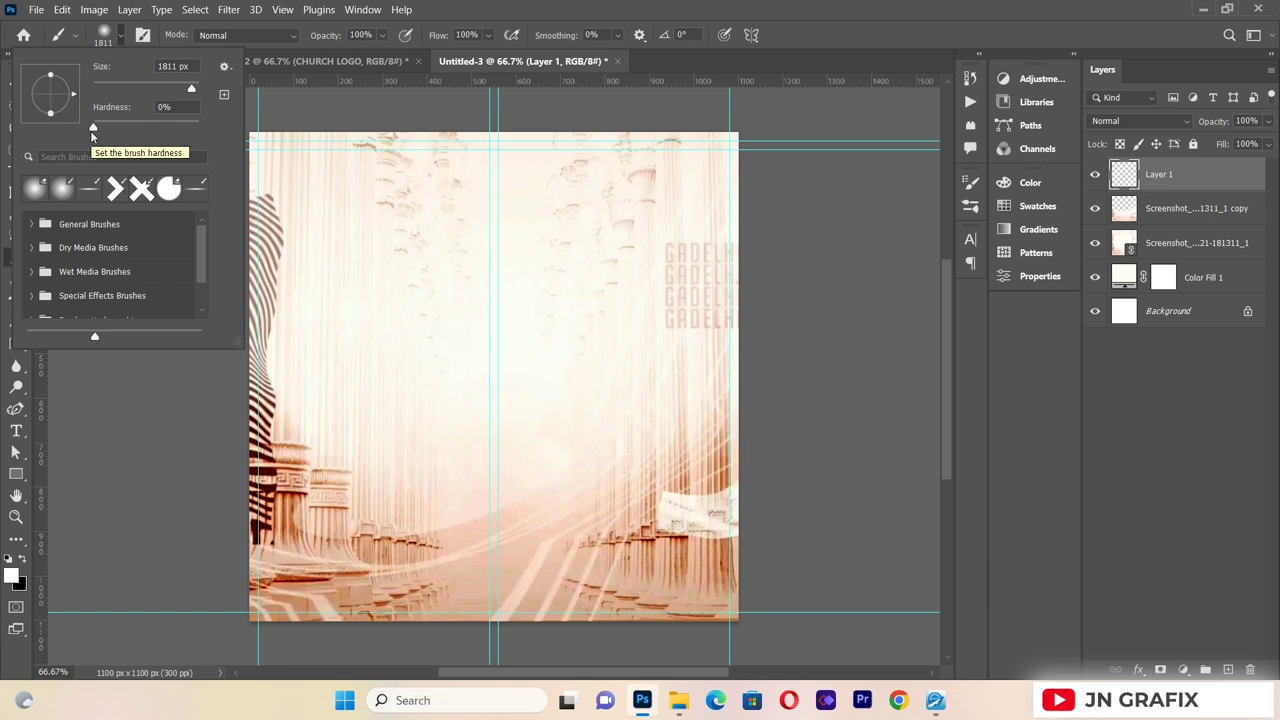
click(12, 575)
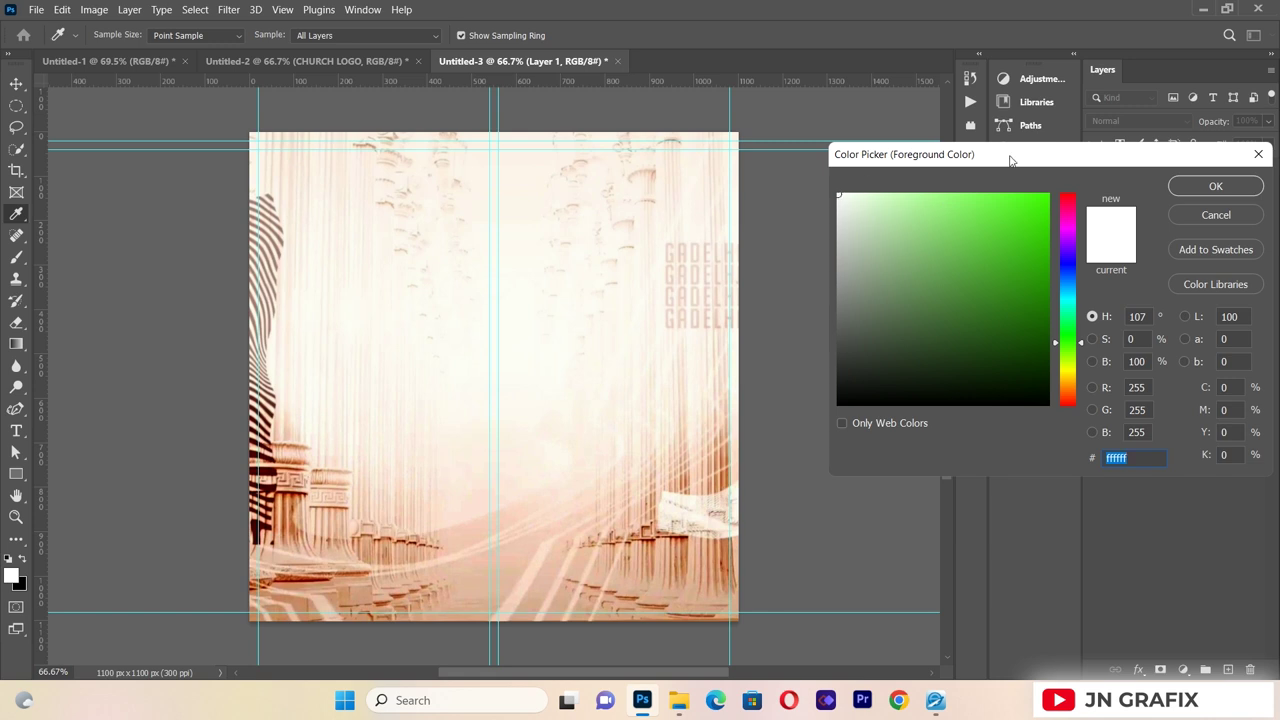
click(1215, 187)
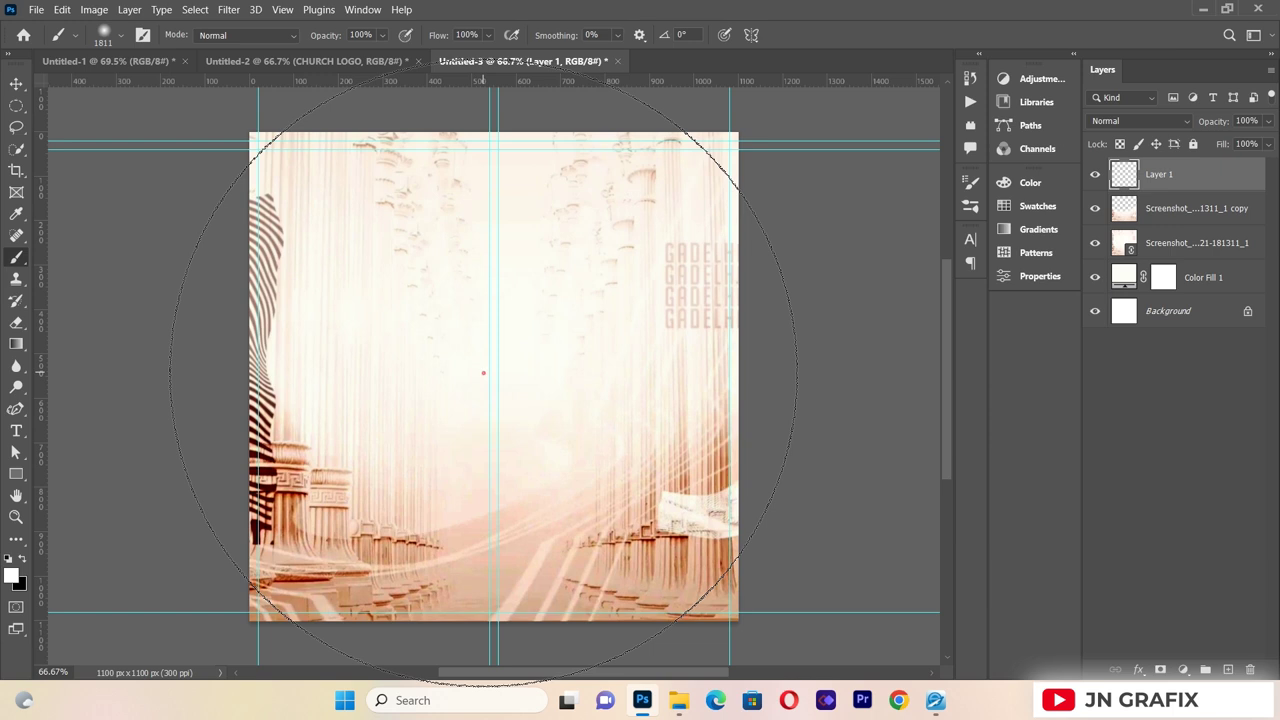
click(483, 373)
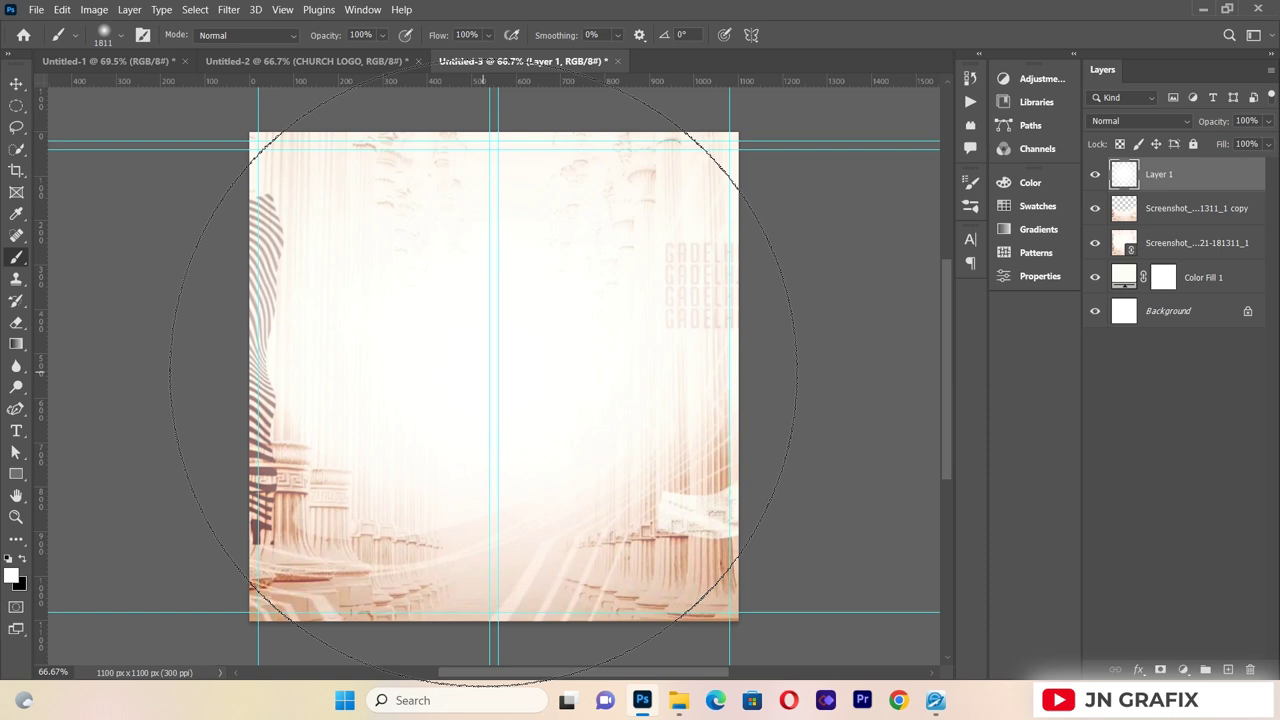
- Place golden-floating-particles.jpg as a linked image, enlarge it proportionally to about 9.53% to cover the whole canvas, and commit
key(v)
click(162, 360)
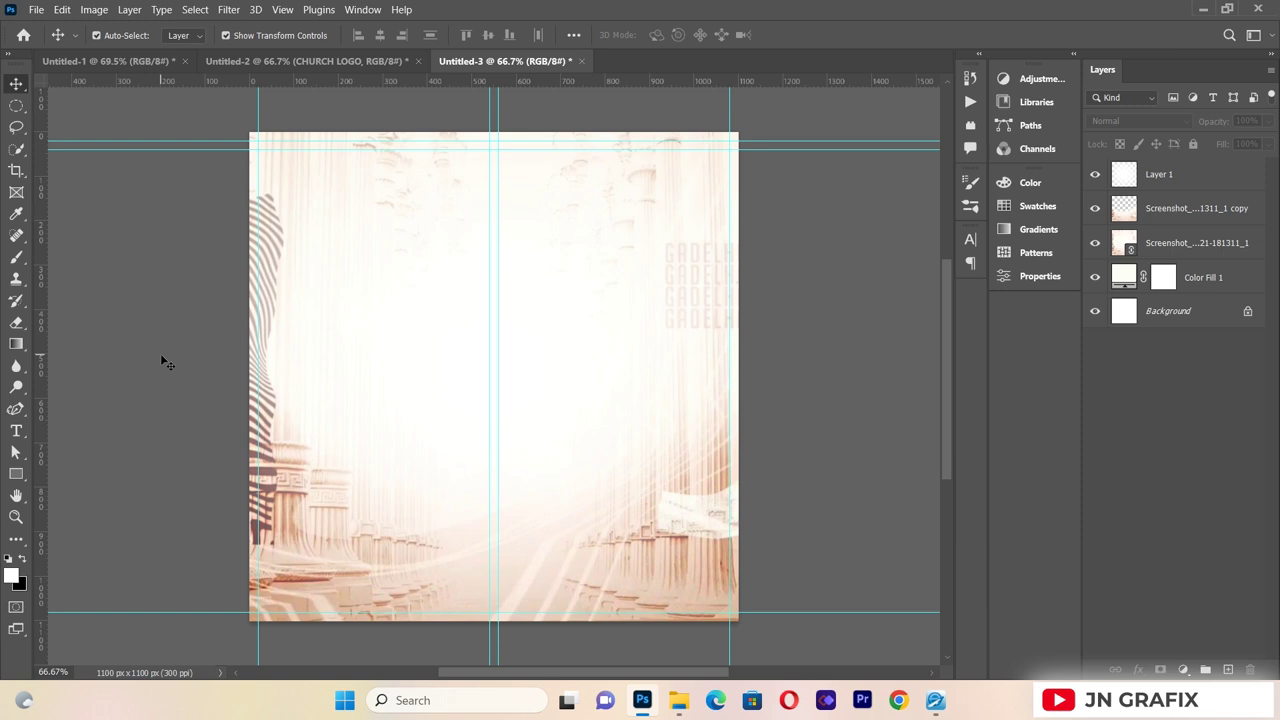
click(36, 9)
click(70, 324)
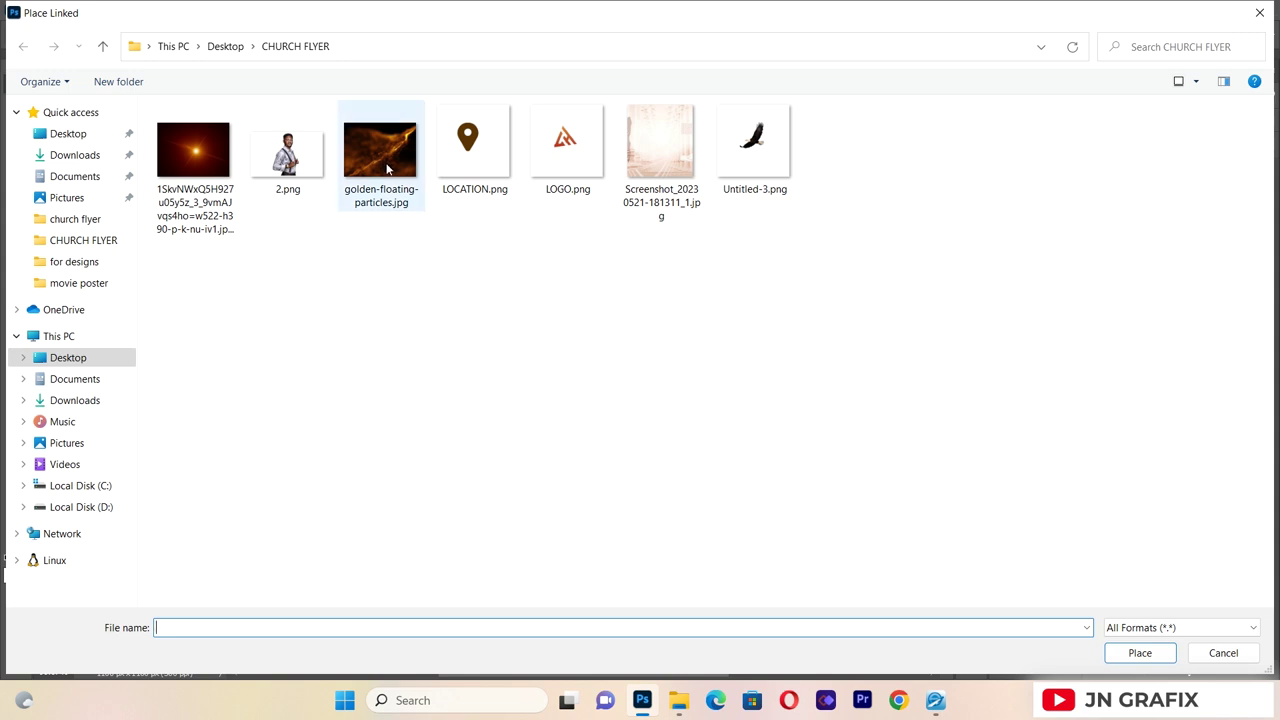
double_click(387, 169)
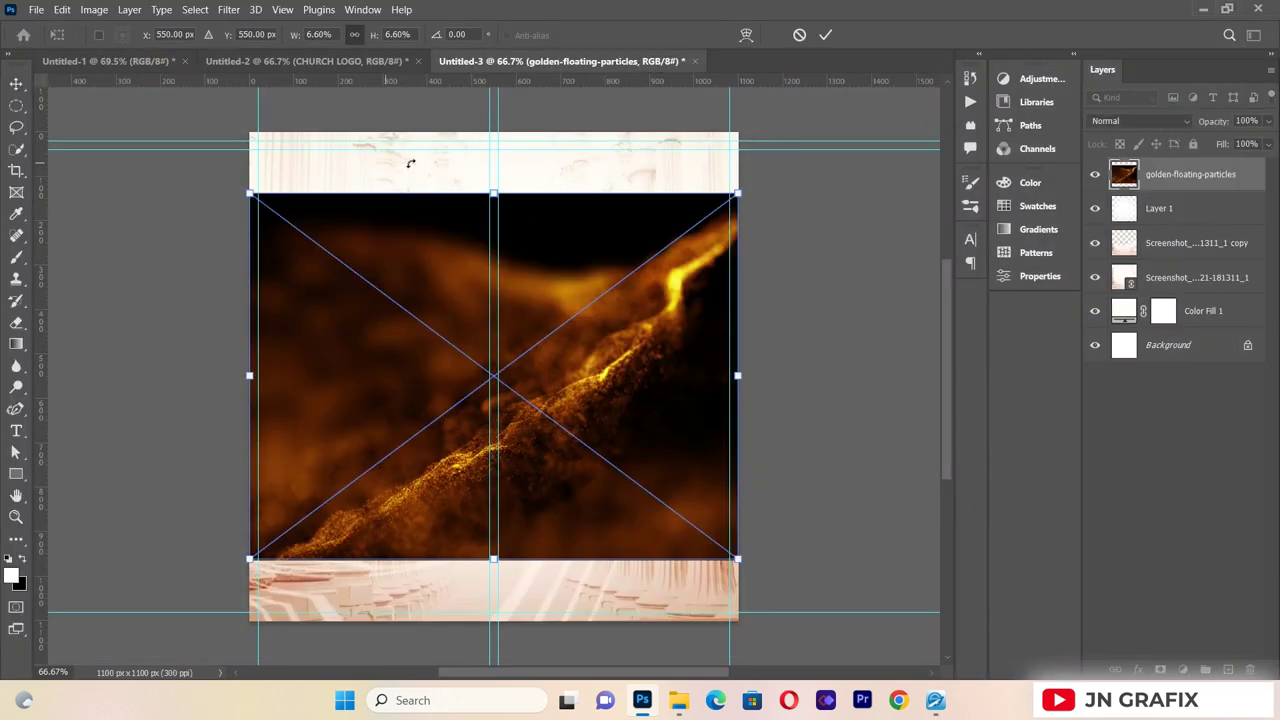
drag(503, 186, 509, 112)
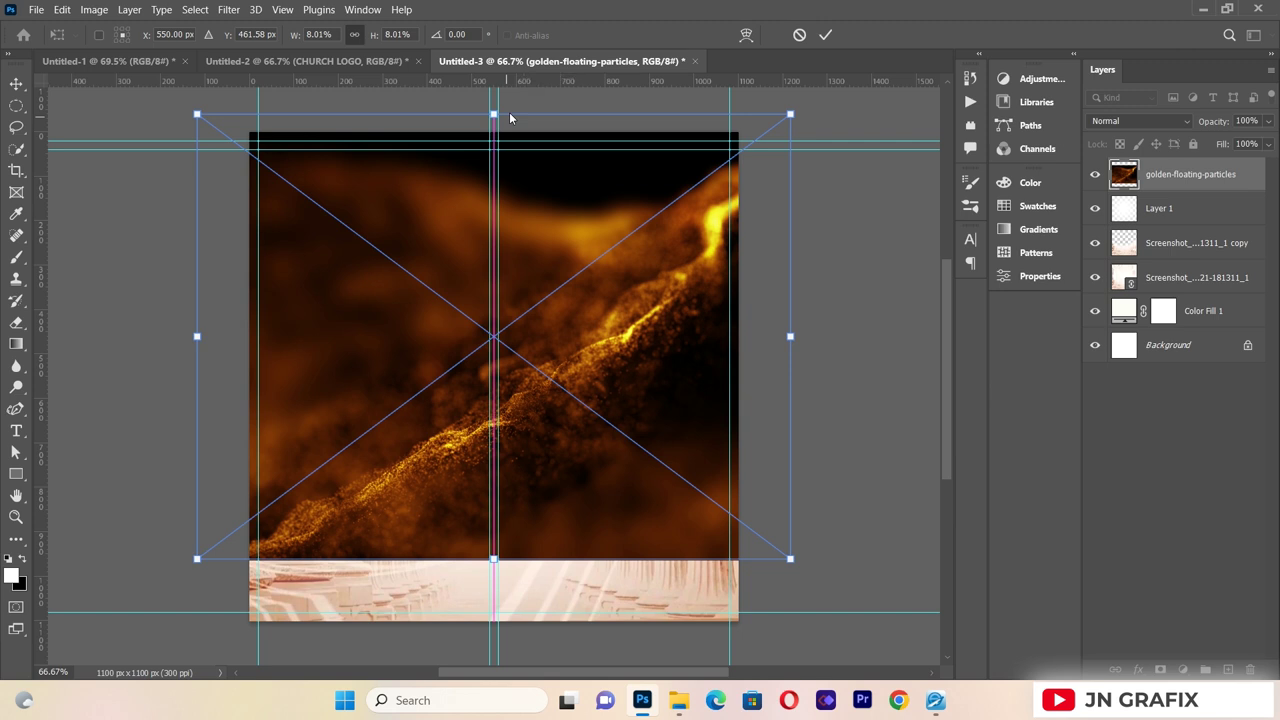
drag(496, 558, 503, 642)
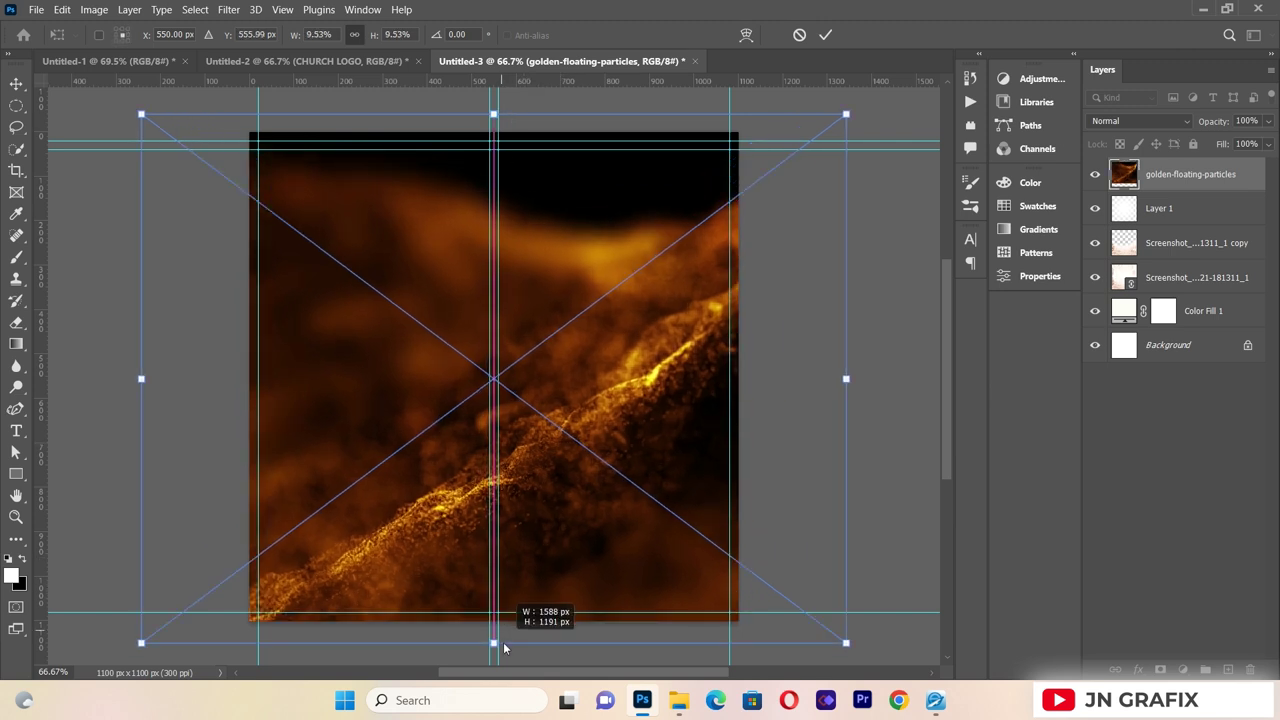
double_click(424, 377)
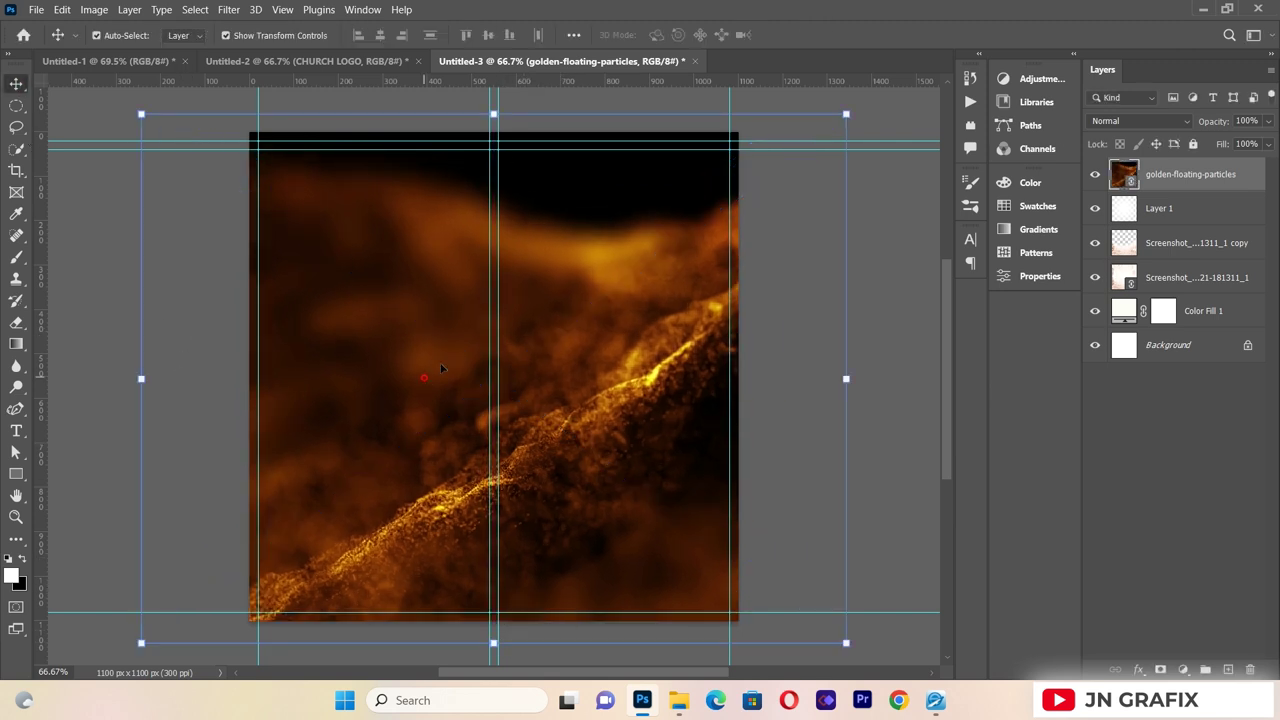
- Set the golden-floating-particles layer's blend mode to Overlay and deselect the layer
click(1142, 119)
click(1110, 325)
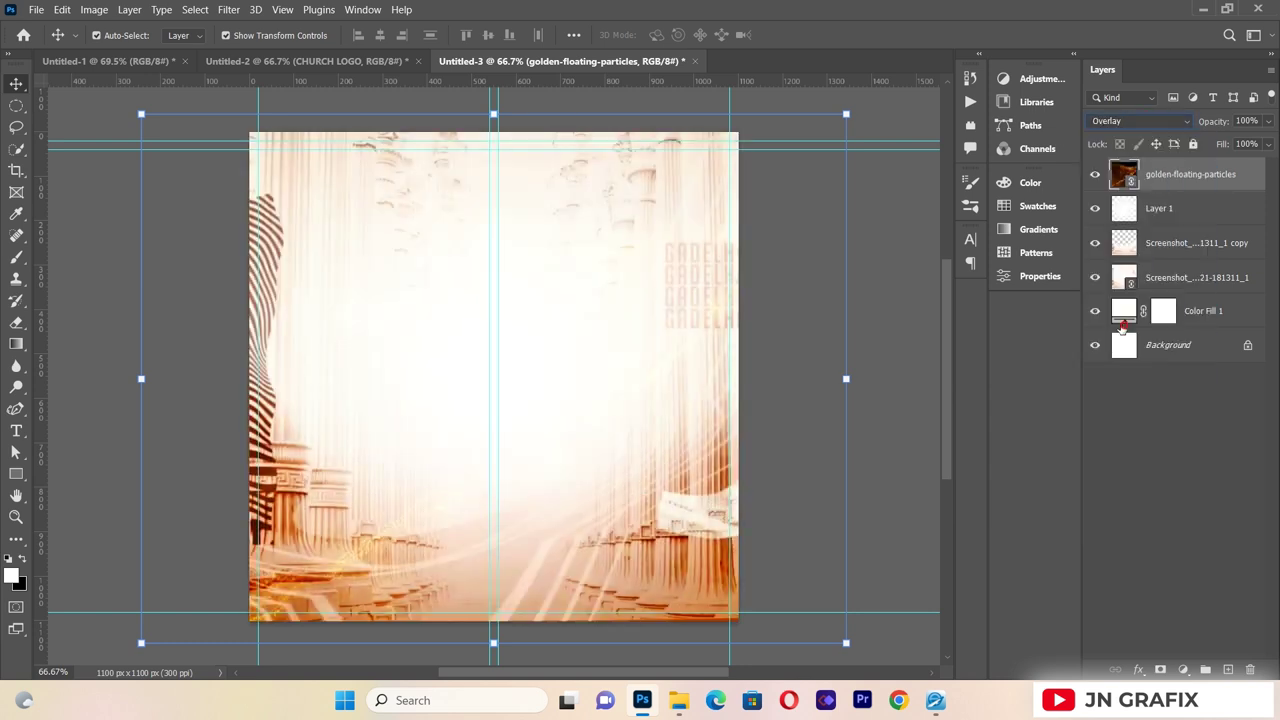
click(770, 380)
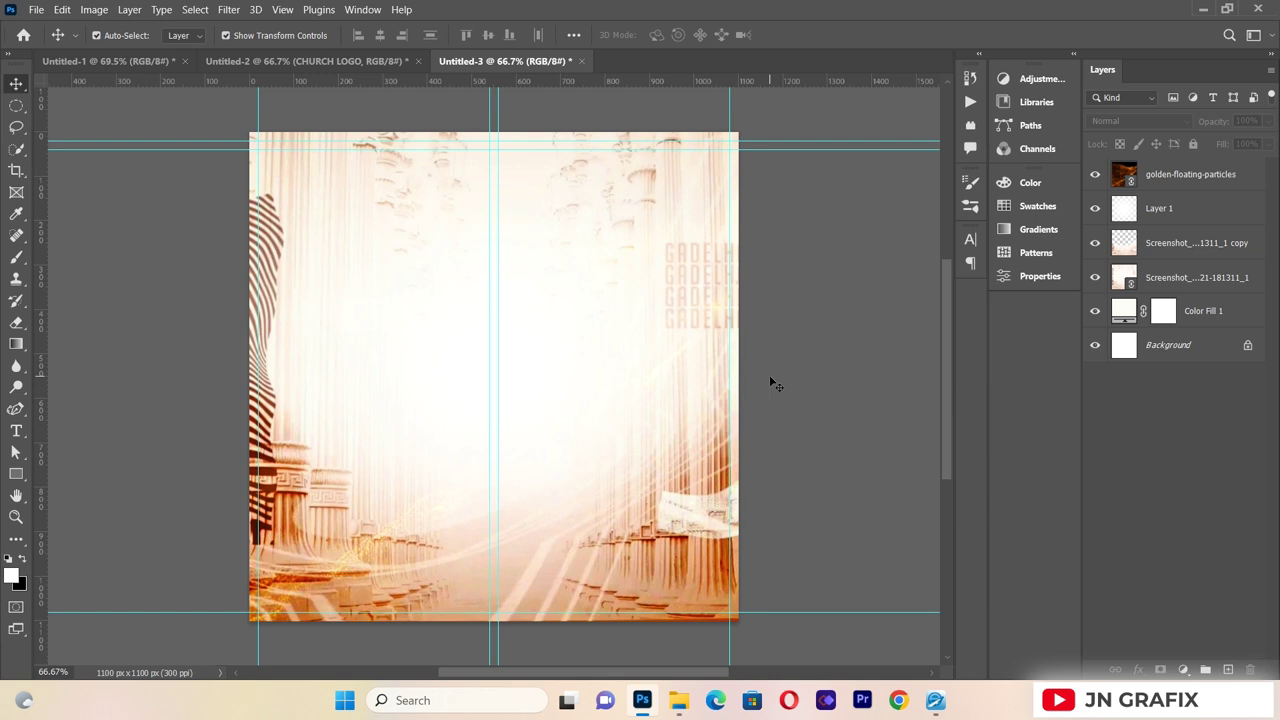
- Draw a large paragraph text box over the middle of the canvas and replace its placeholder text with WO
click(15, 430)
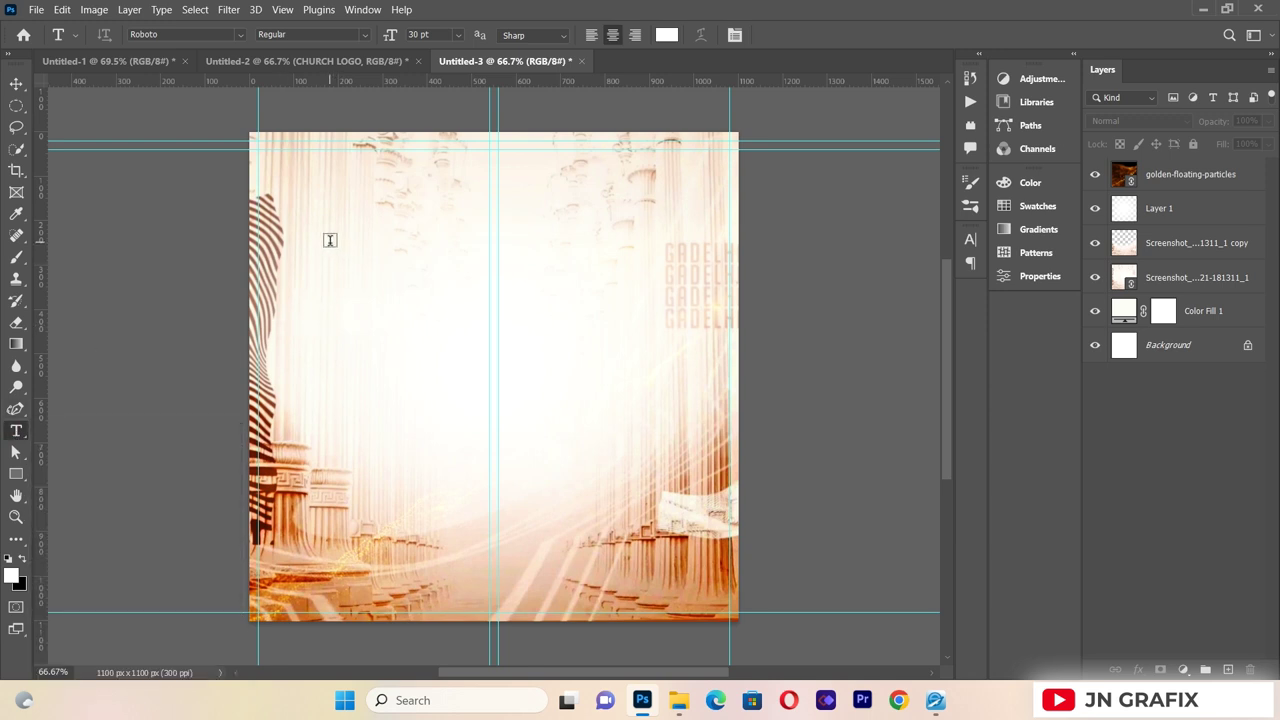
drag(318, 224, 676, 554)
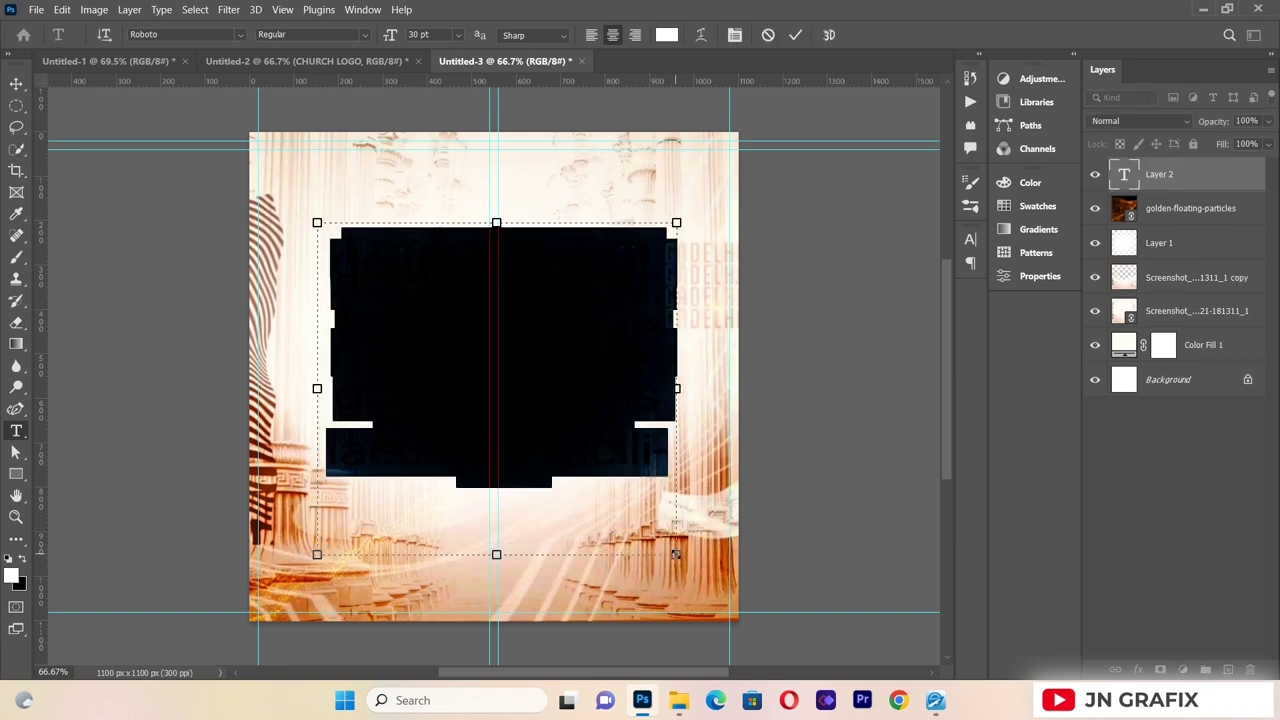
key(BackSpace)
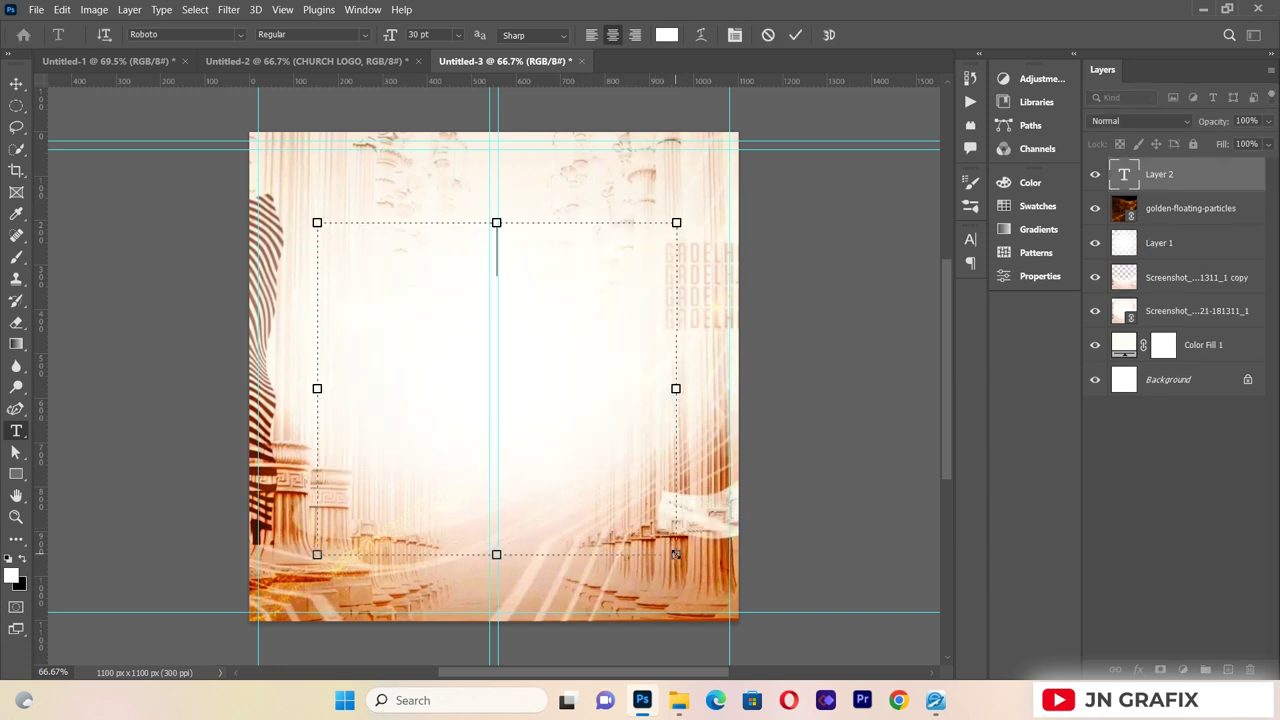
text(WO)
- Set the text color to dark brown 3c1303
click(666, 34)
key(BackSpace)
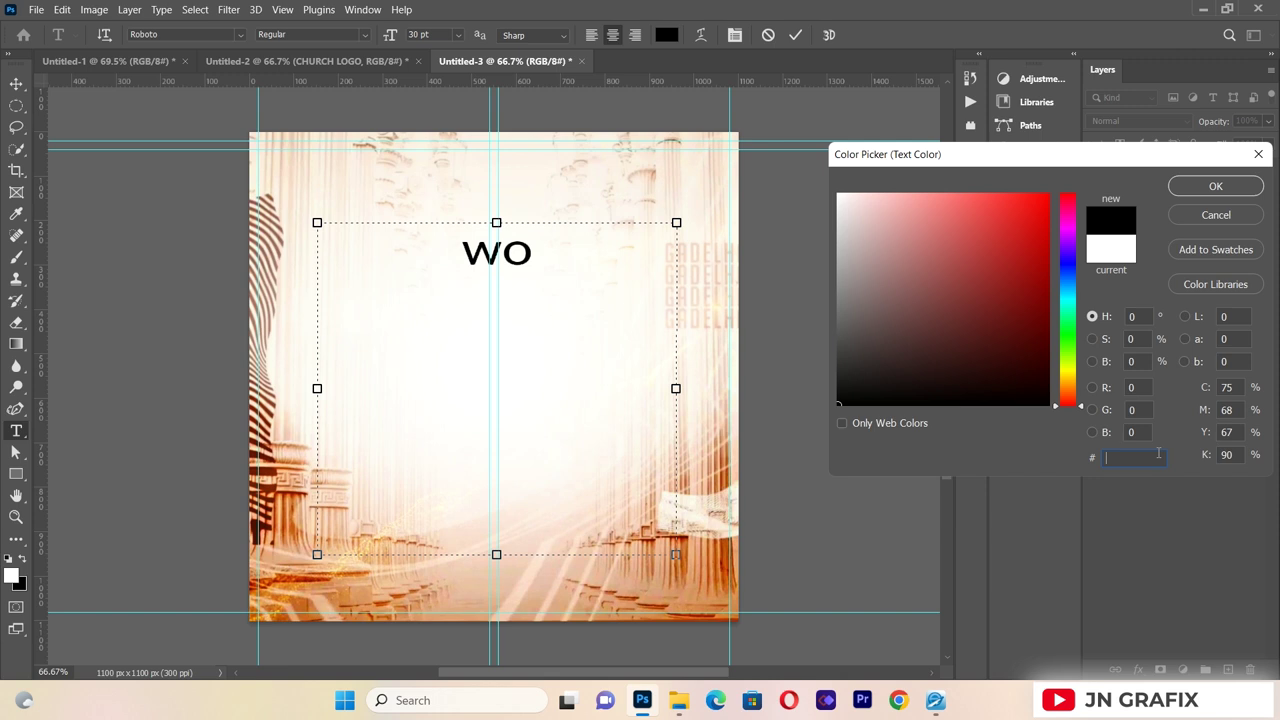
text(3c)
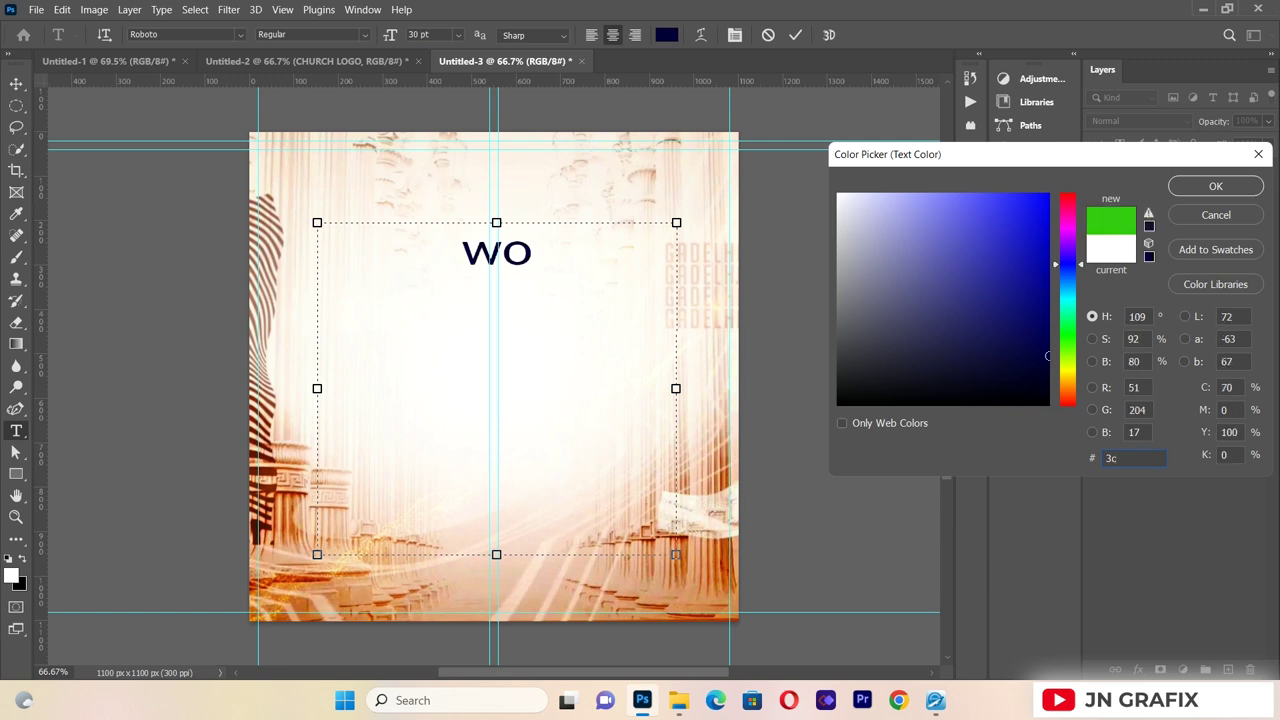
text(130)
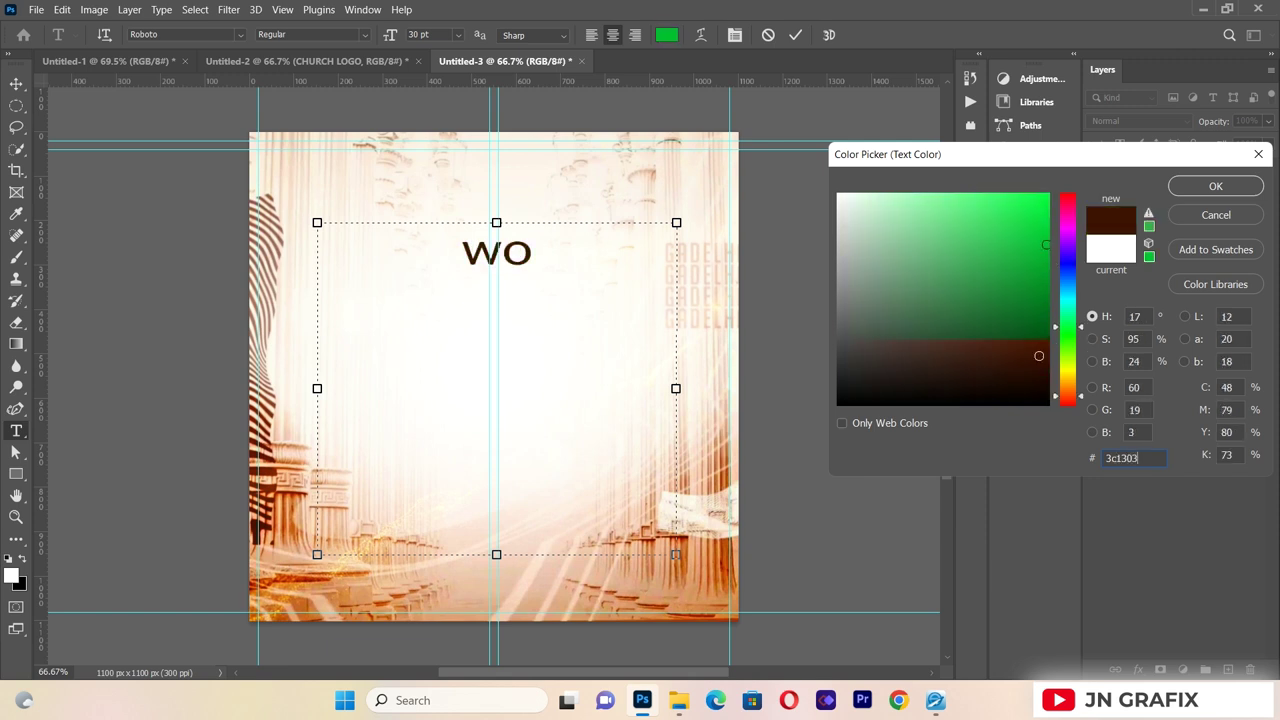
text(3)
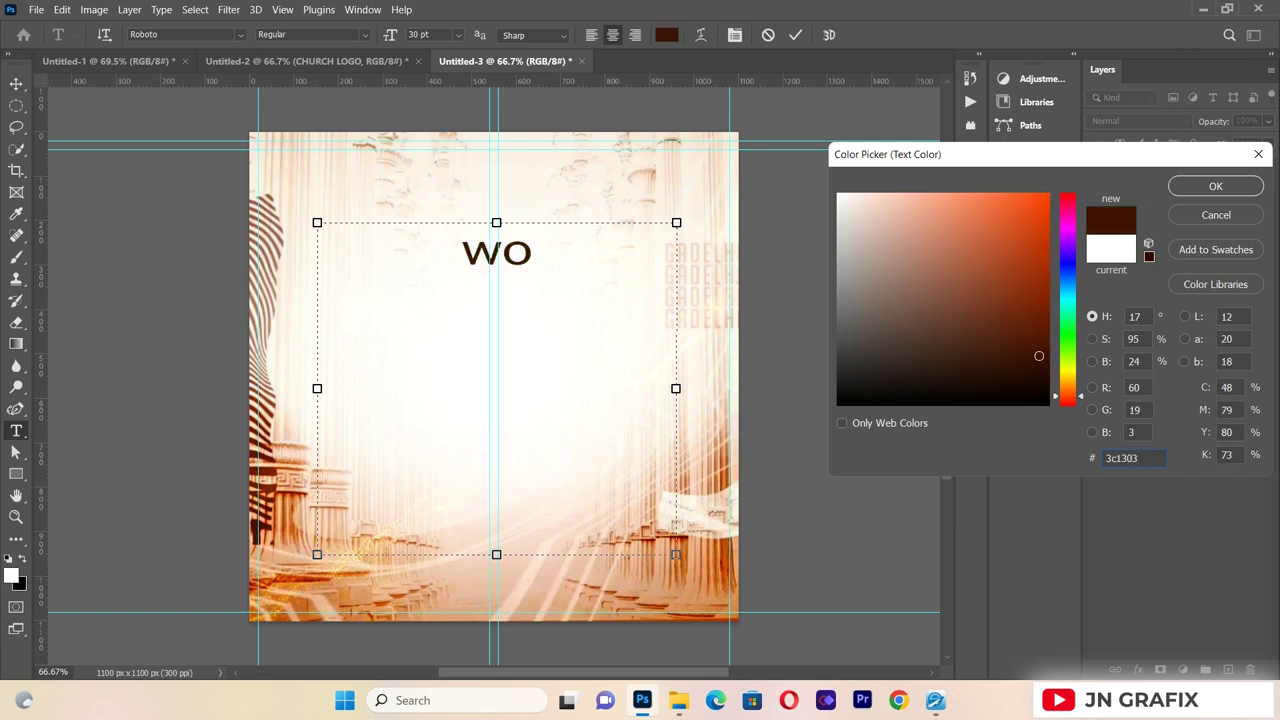
click(1203, 188)
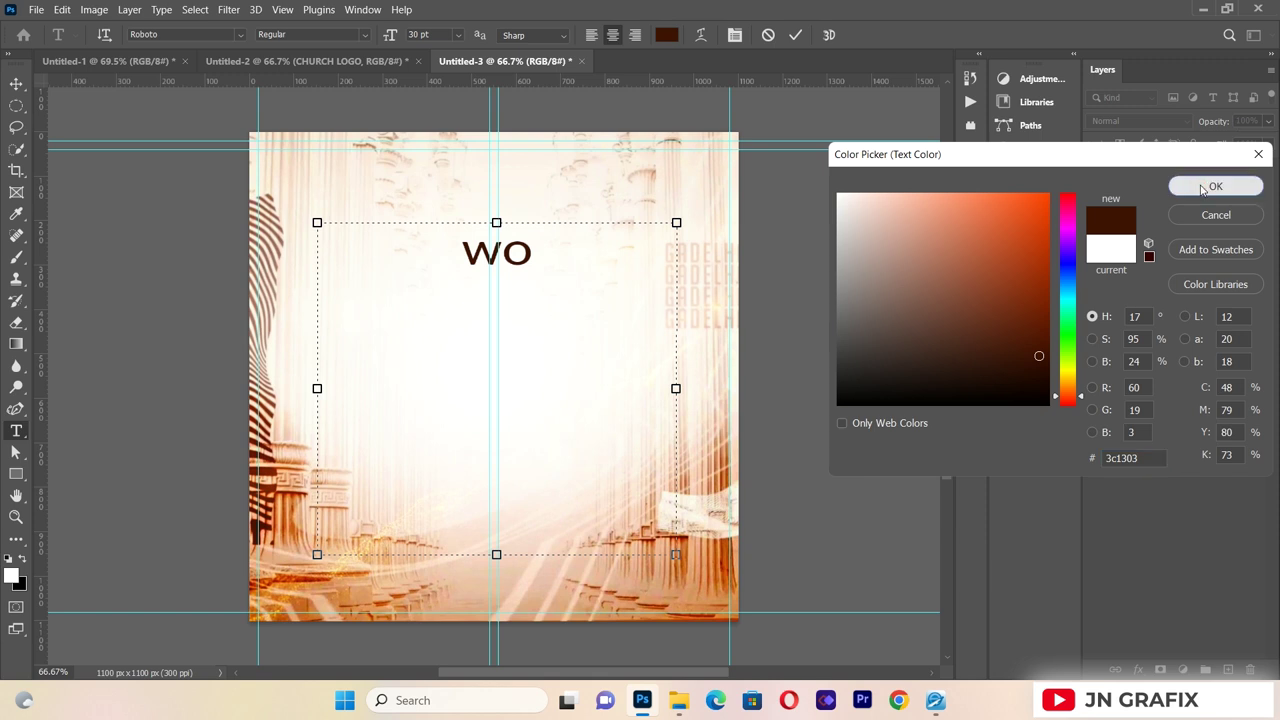
- Replace the contents of the text box with WORSHIP in capitals
click(542, 256)
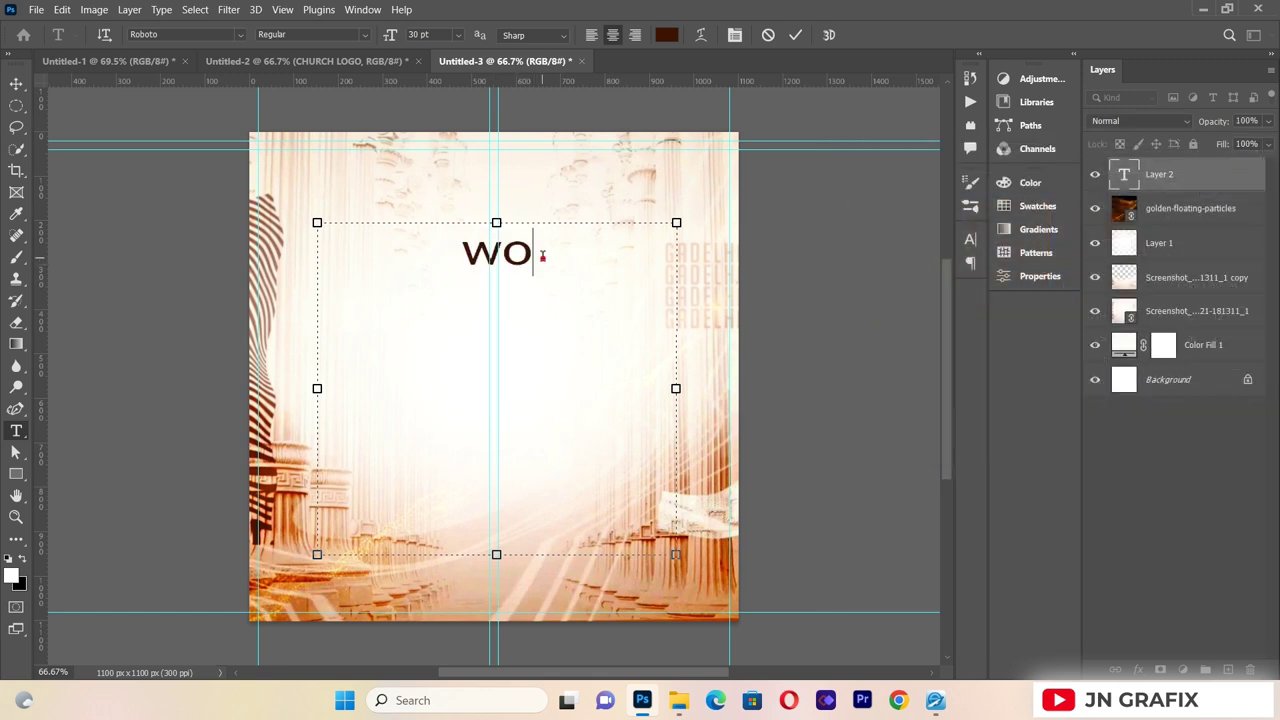
text(r)
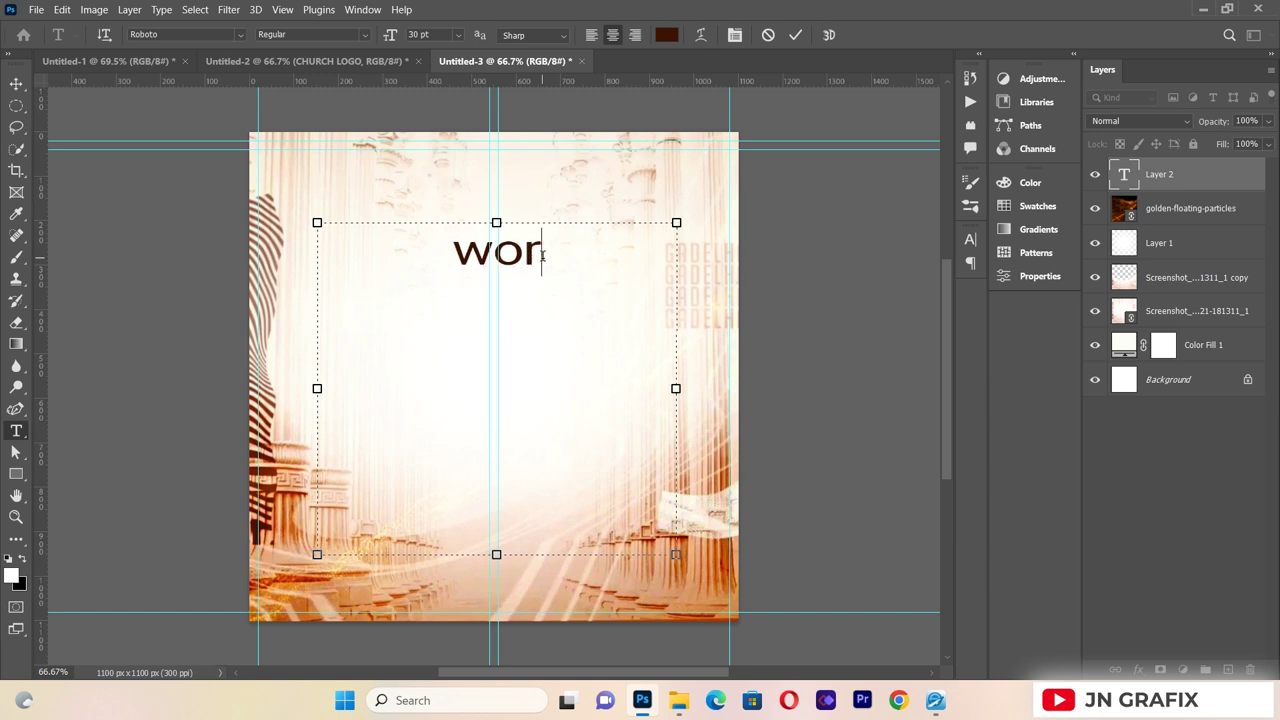
key(Left)
key(Left)
key(Left)
key(ctrl+a)
key(BackSpace)
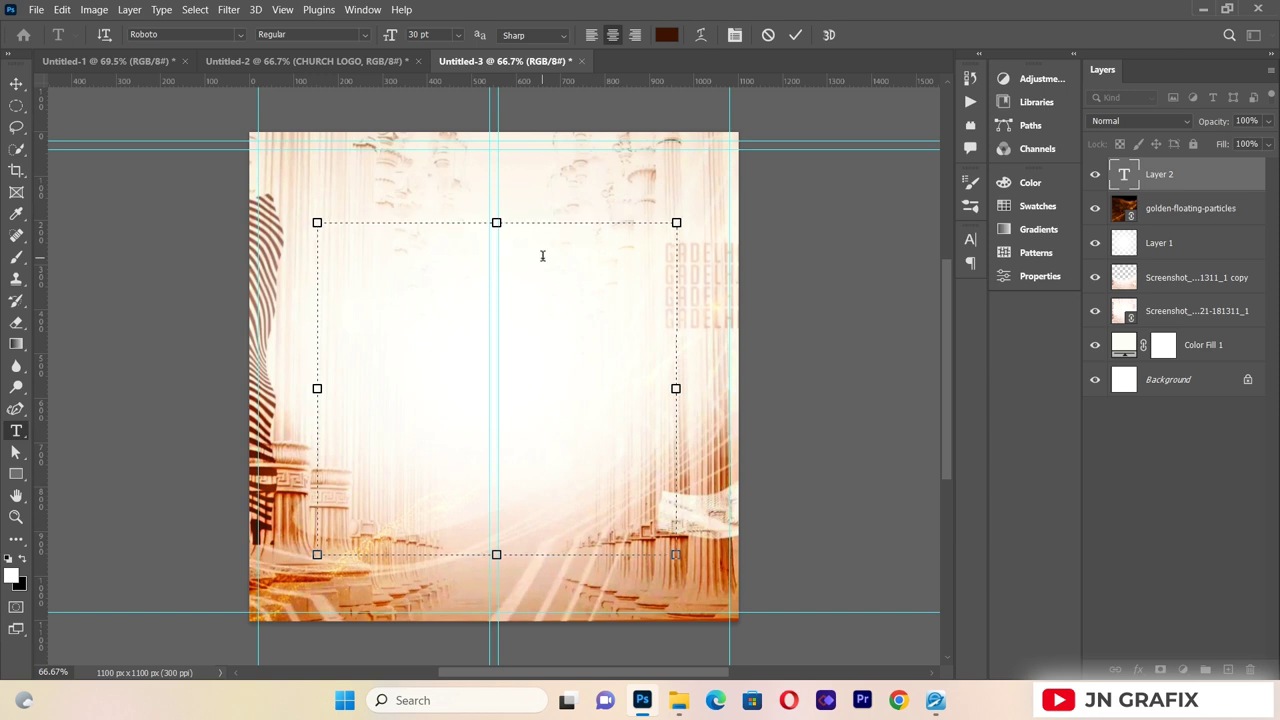
text(W)
key(BackSpace)
text(WORSHIP)
- Format the whole word WORSHIP in Roboto Black Italic with a vertical scale of 120%
key(ctrl+a)
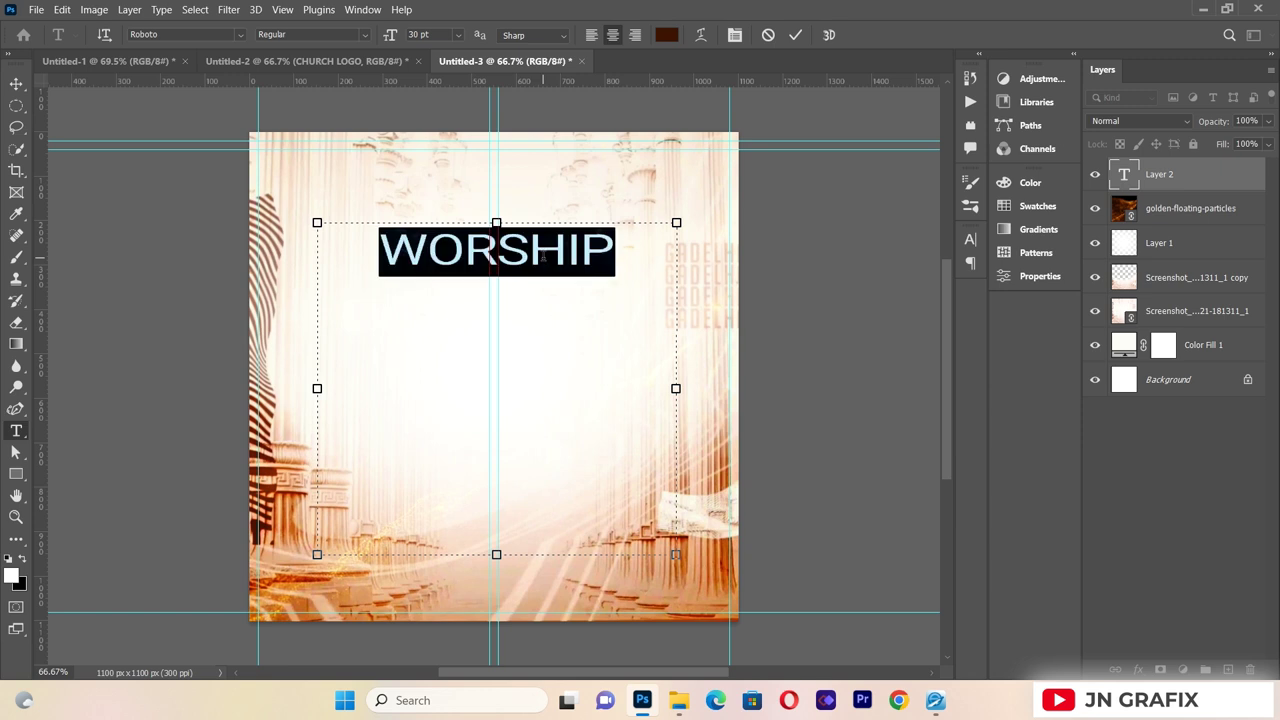
click(735, 34)
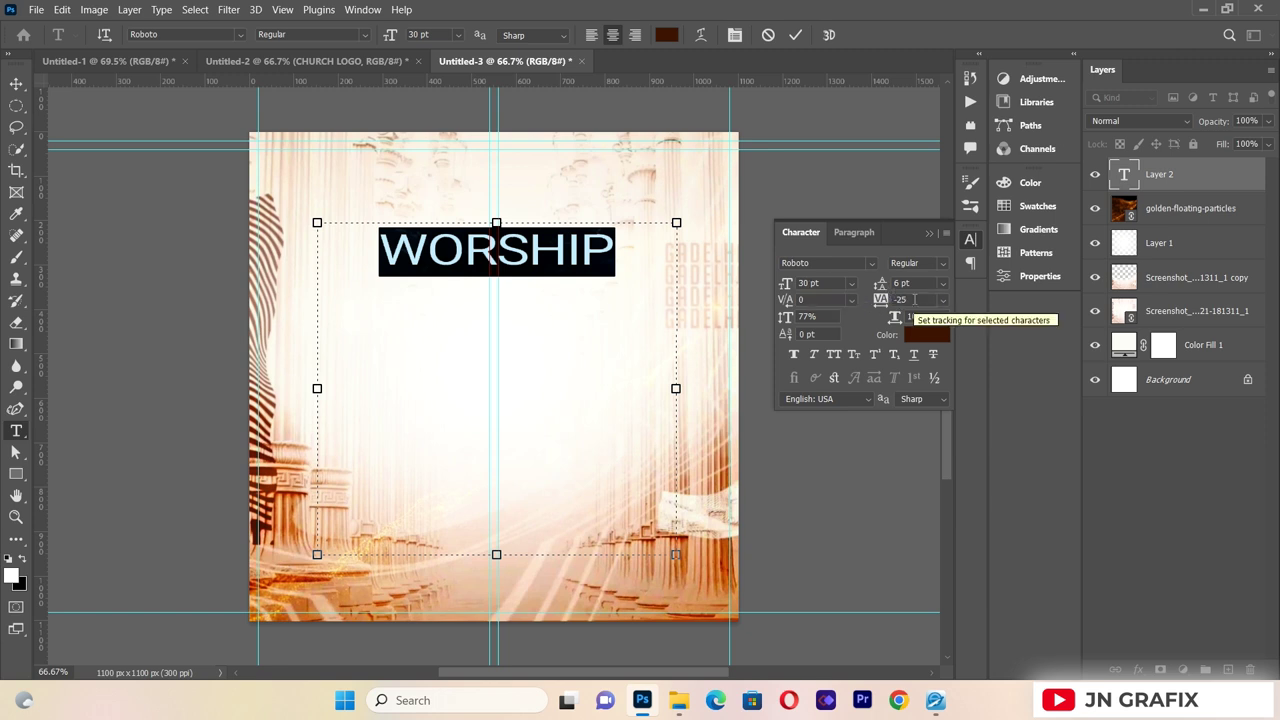
click(806, 316)
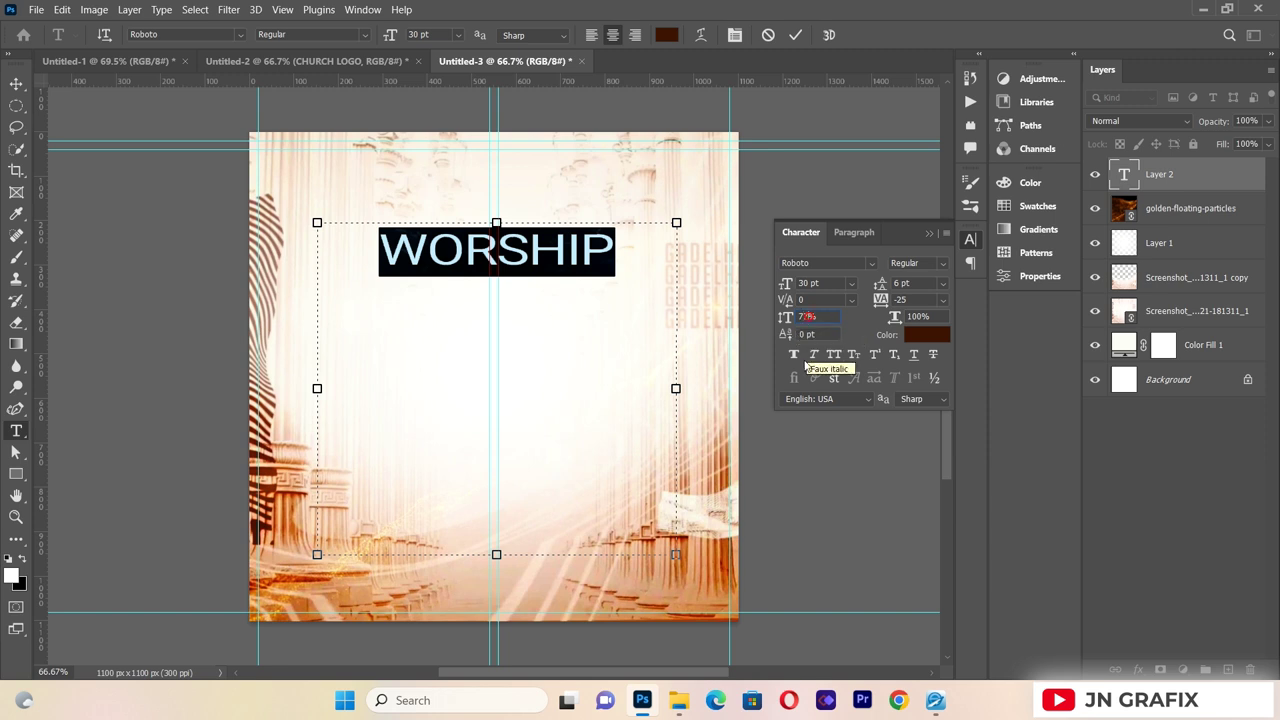
text(120)
key(Return)
key(Return)
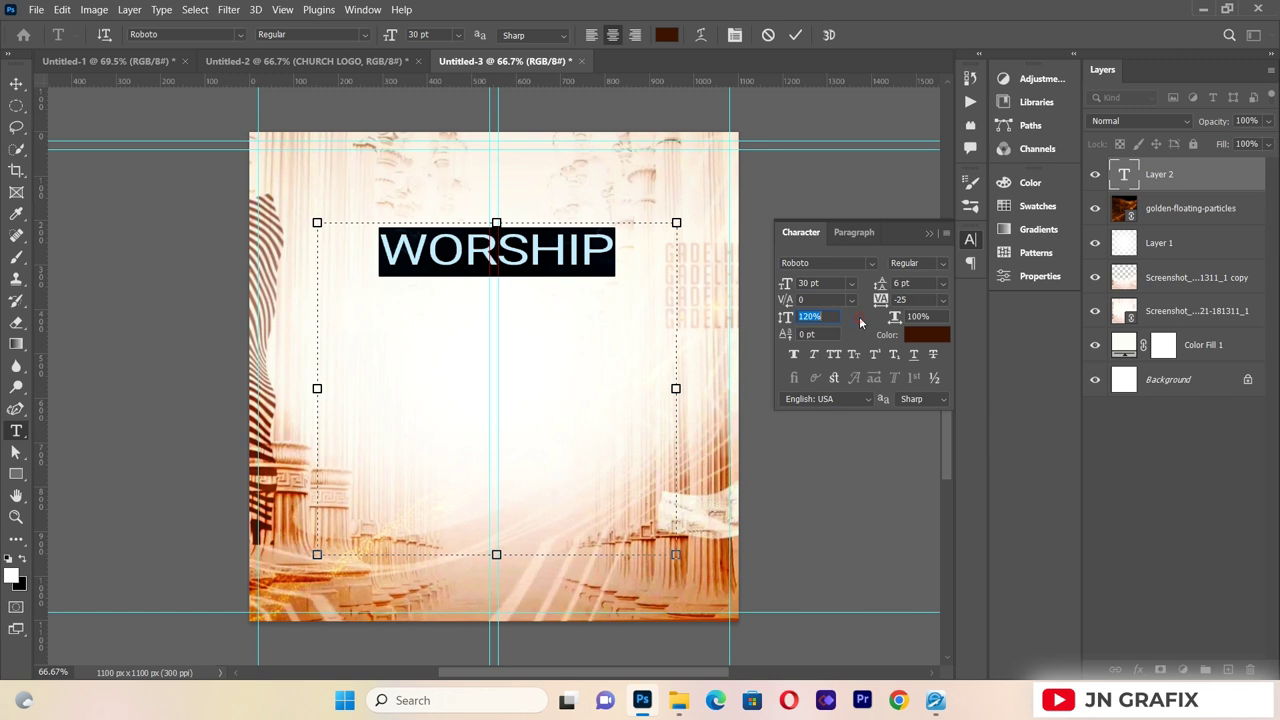
click(941, 264)
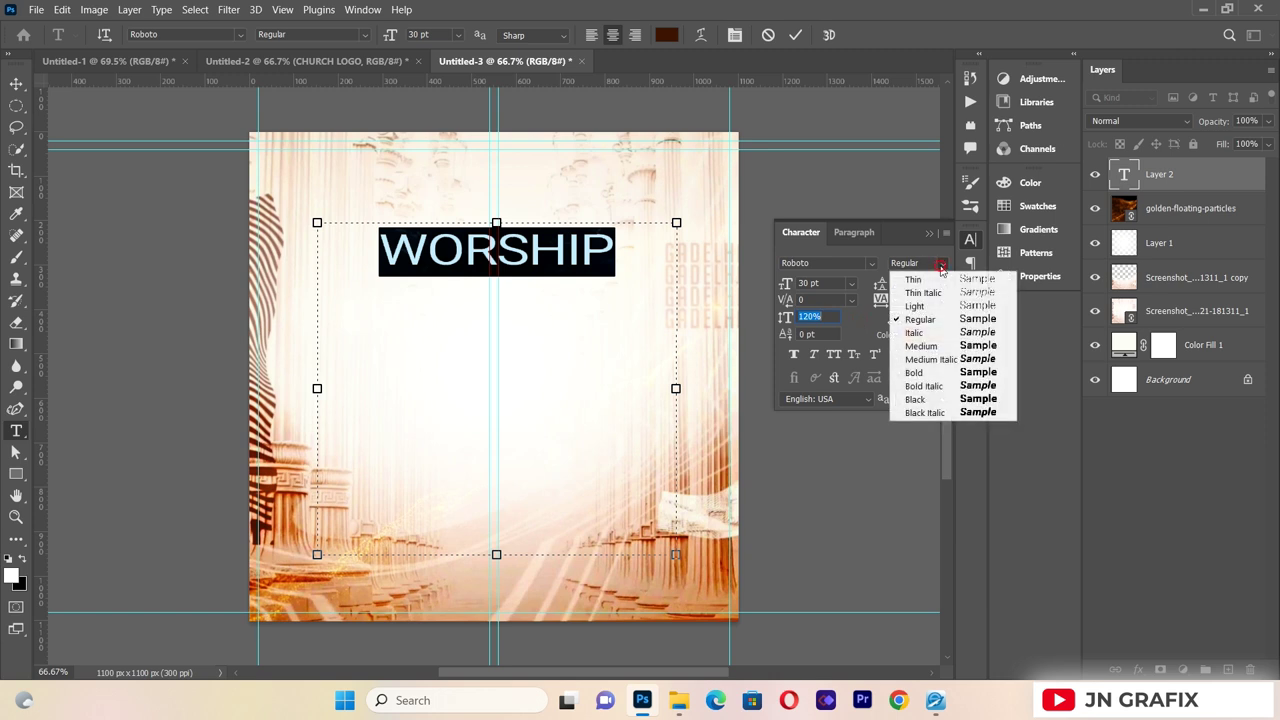
click(928, 413)
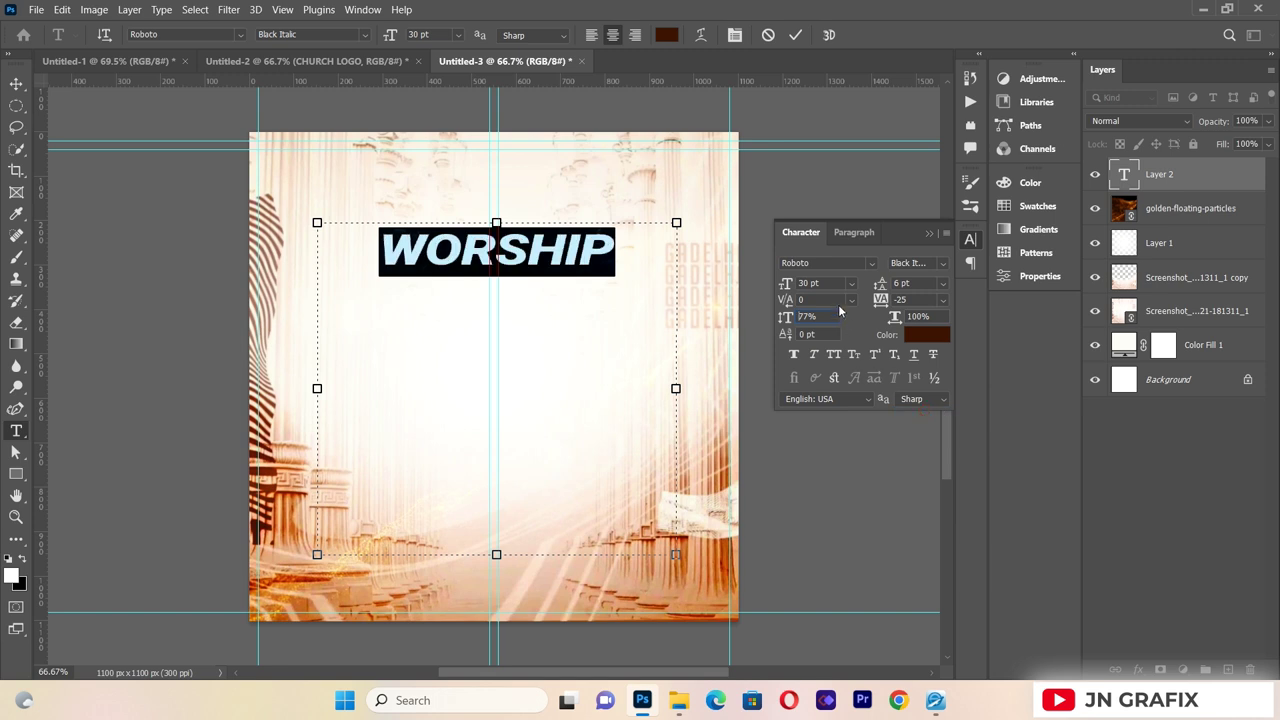
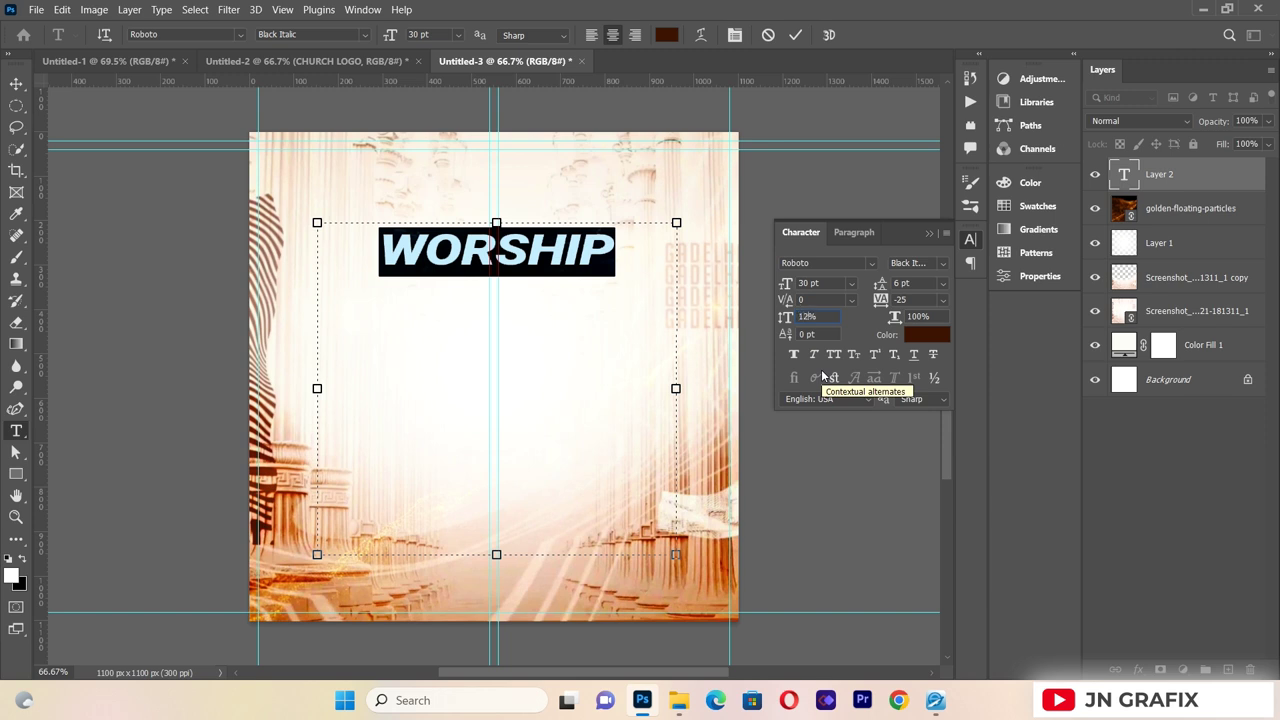
key(Return)
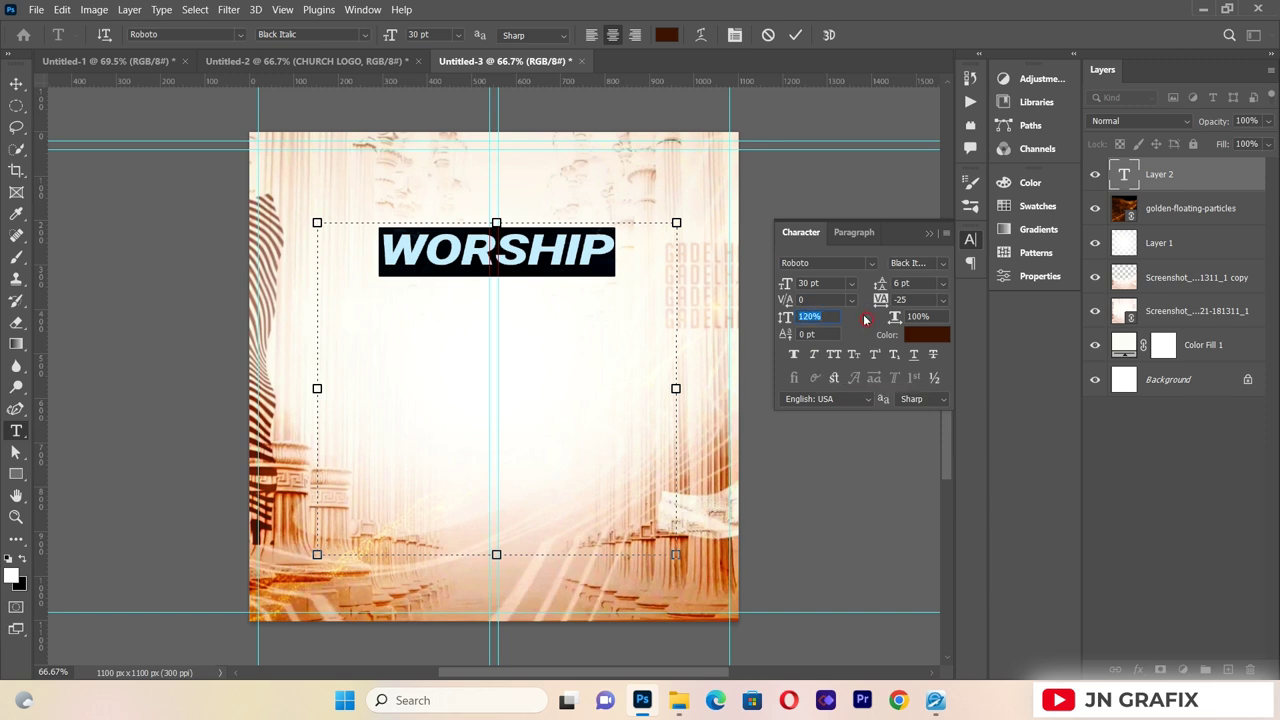
click(930, 233)
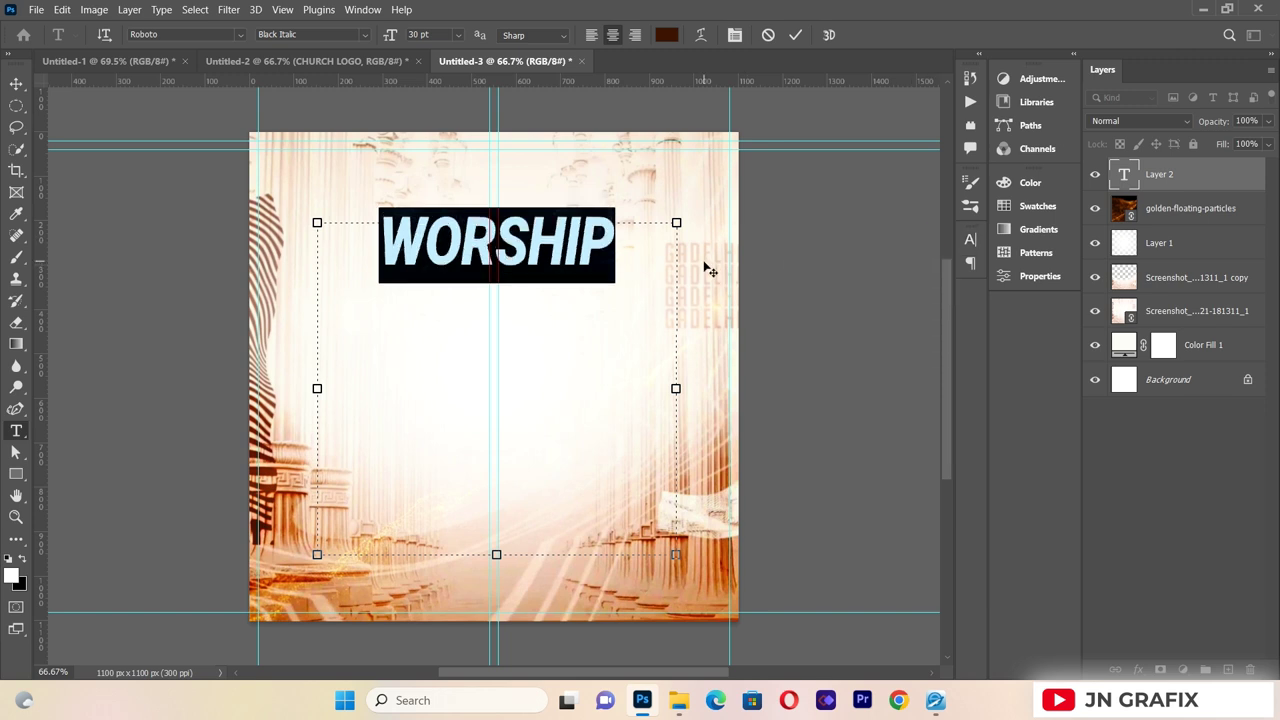
- Move the WORSHIP text slightly down in the canvas's upper half, rotate it slightly counterclockwise, and commit the transform
click(17, 84)
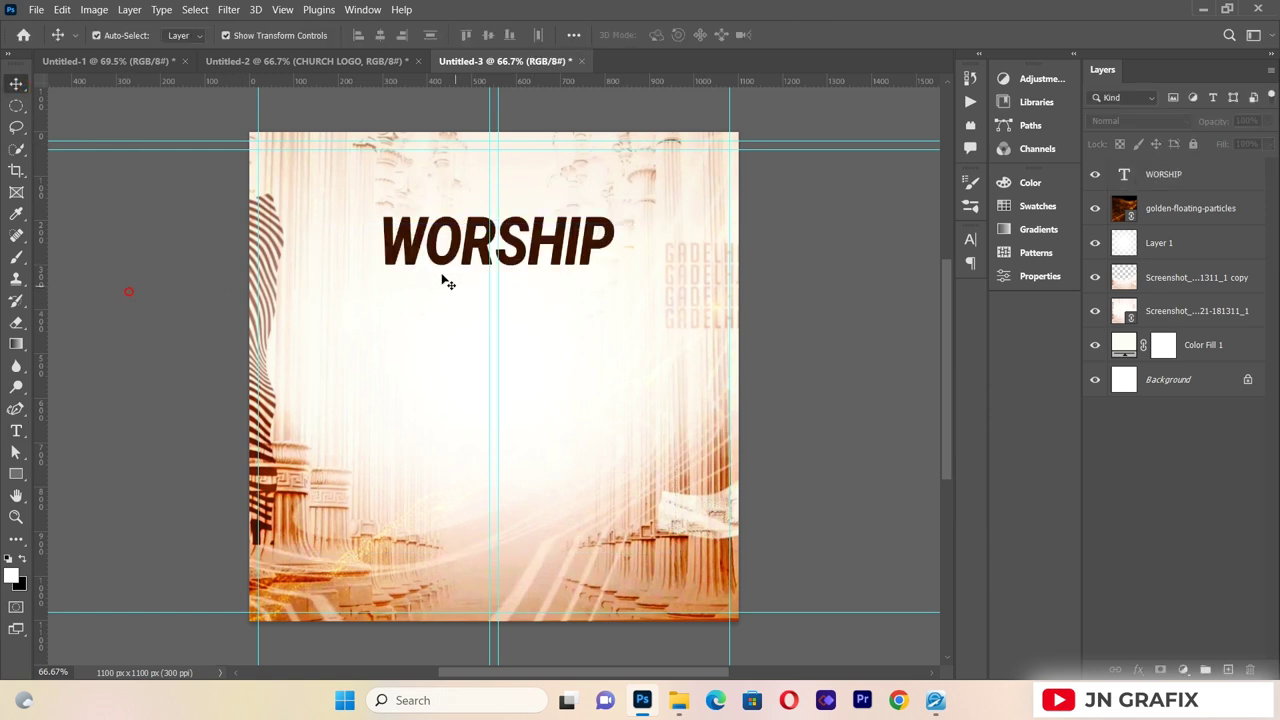
drag(430, 238, 430, 334)
drag(680, 289, 668, 258)
drag(557, 330, 568, 299)
key(Return)
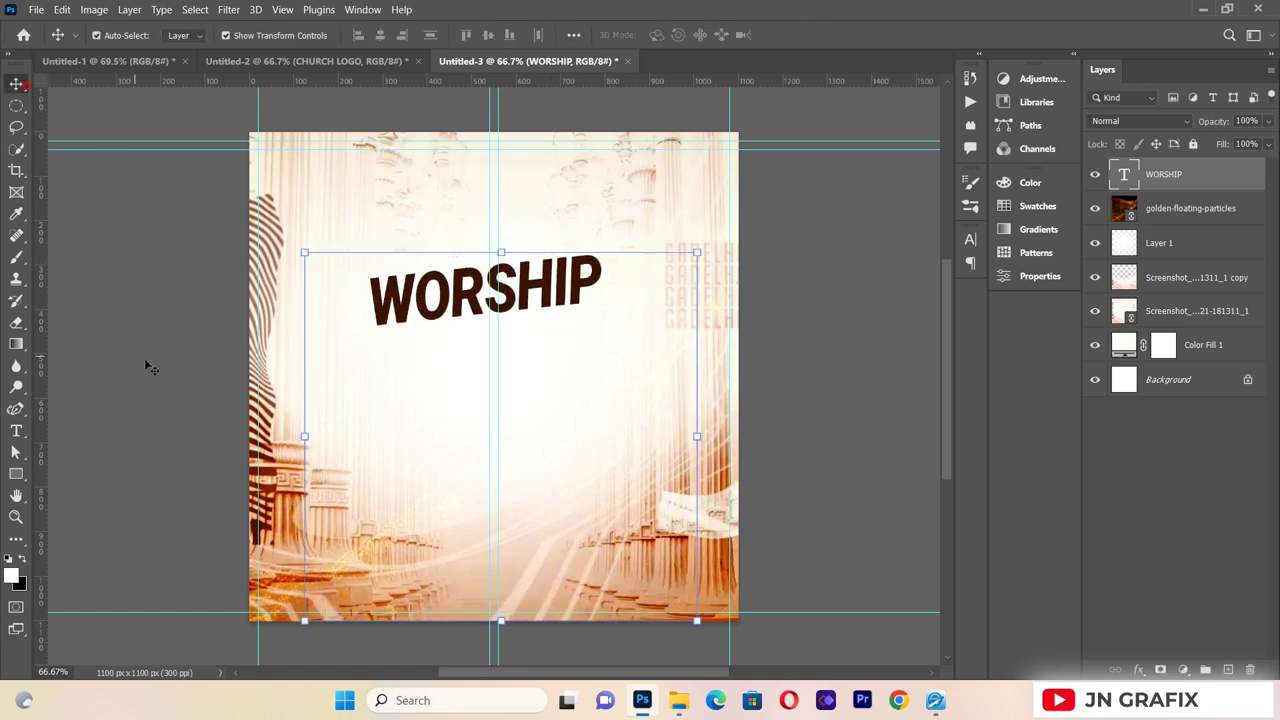
click(152, 359)
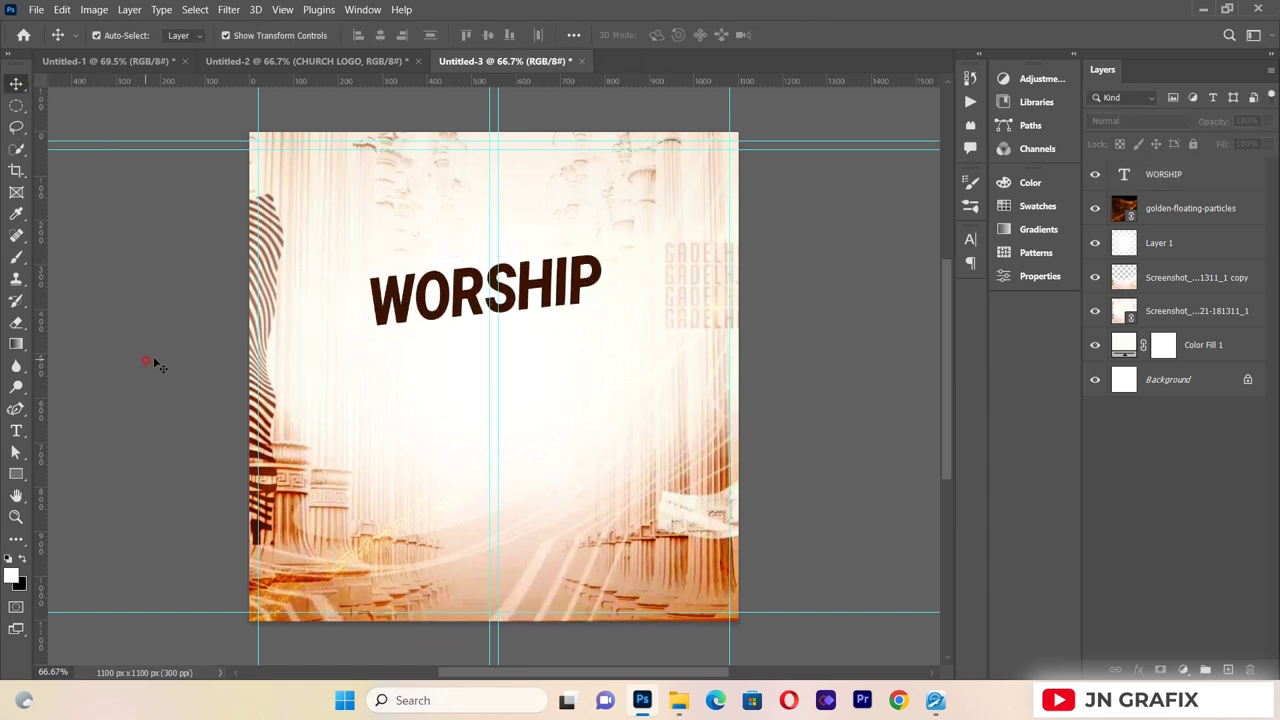
- Add a white 6 px outside stroke to the WORSHIP text
click(421, 309)
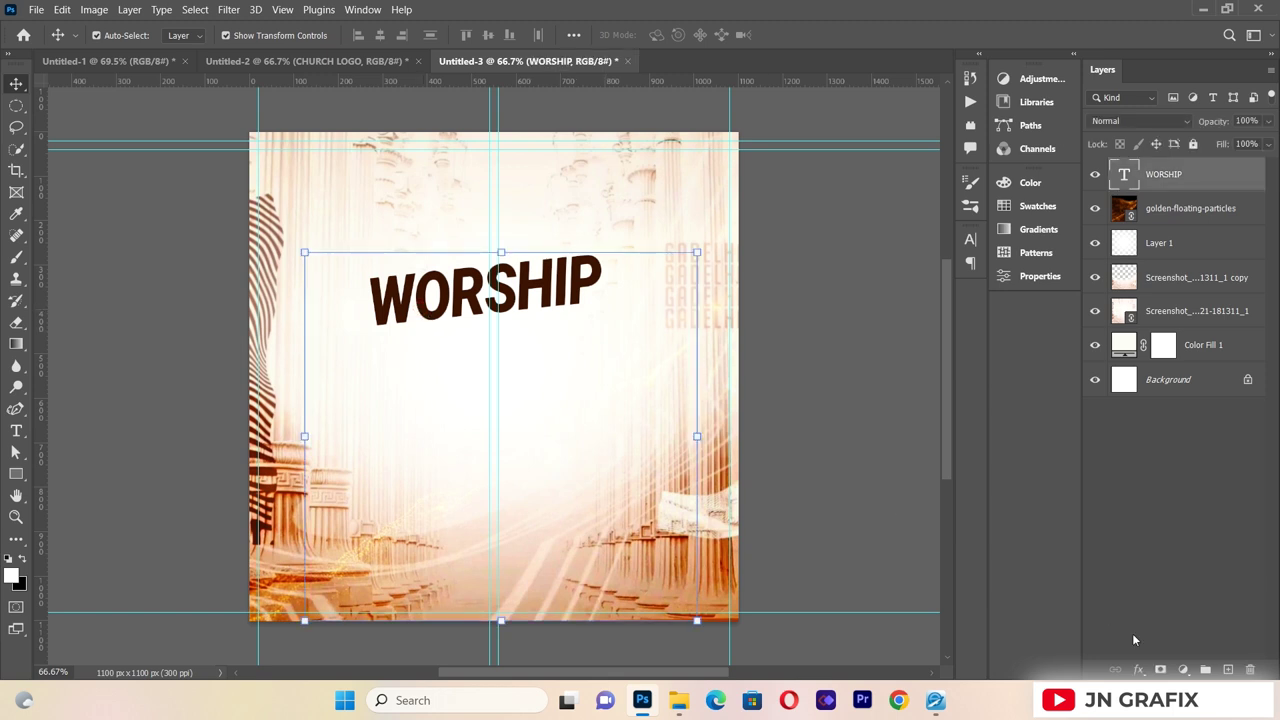
click(1141, 670)
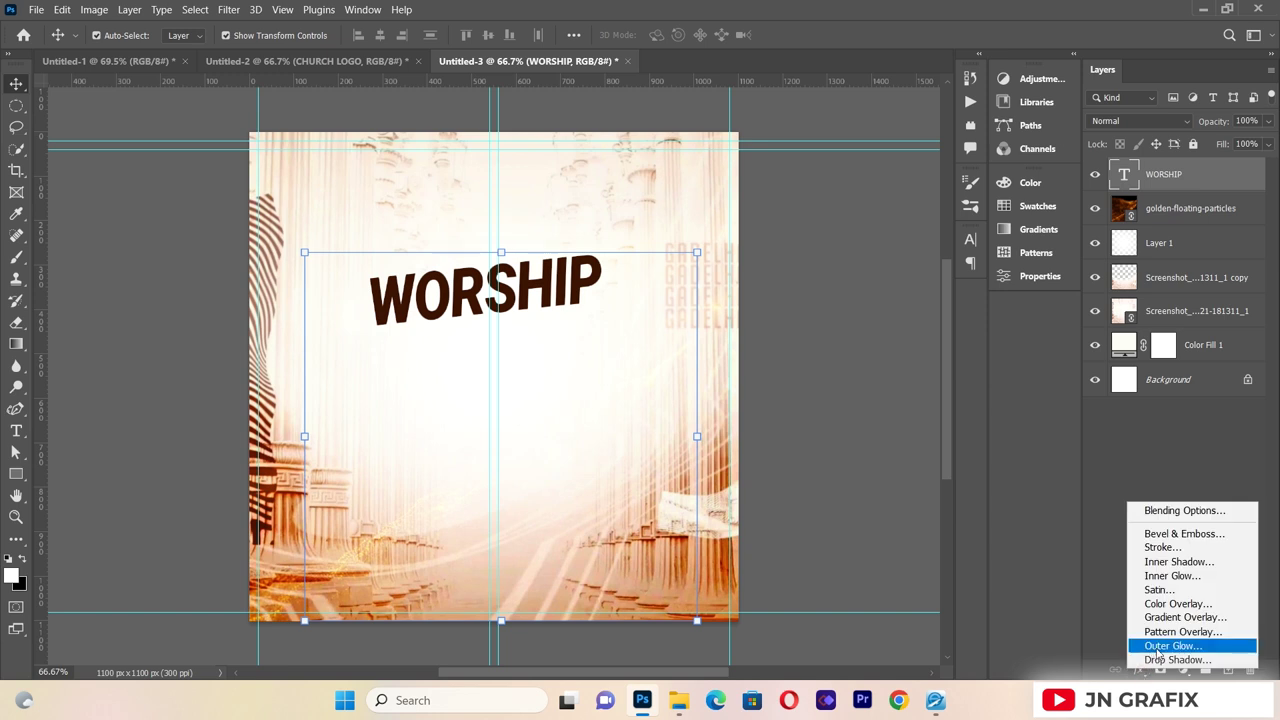
click(1171, 550)
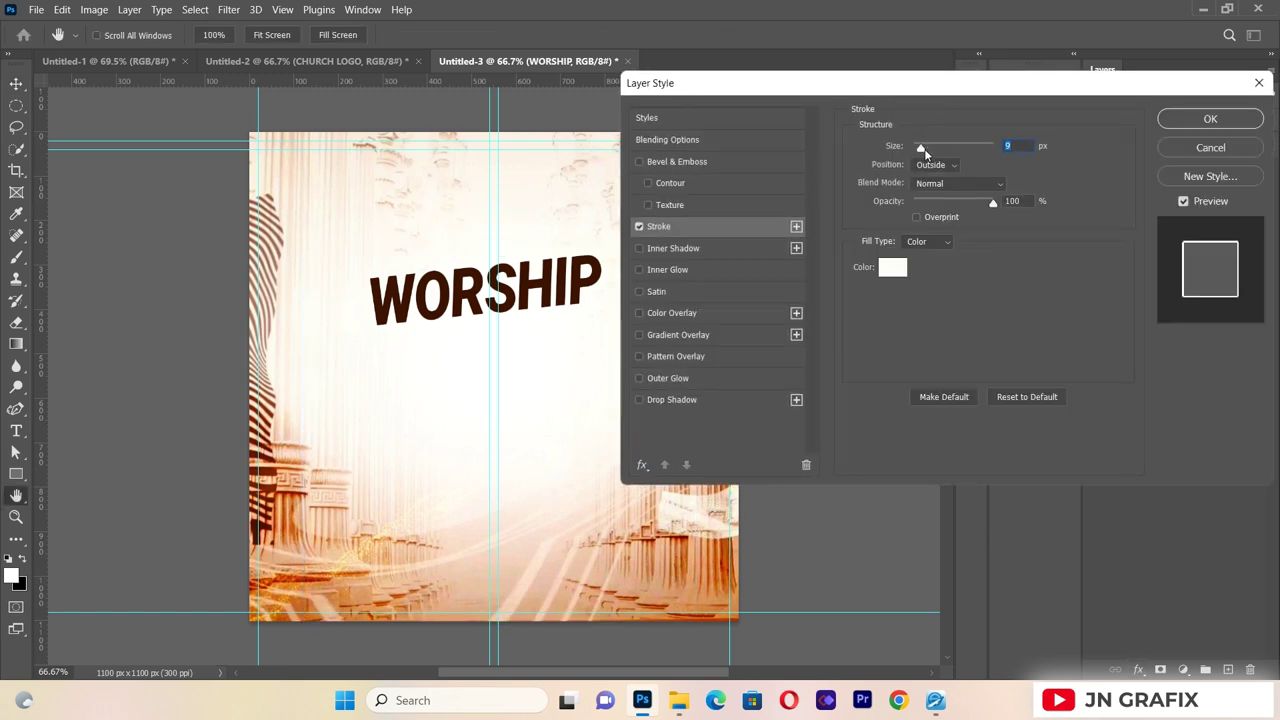
drag(922, 148, 919, 150)
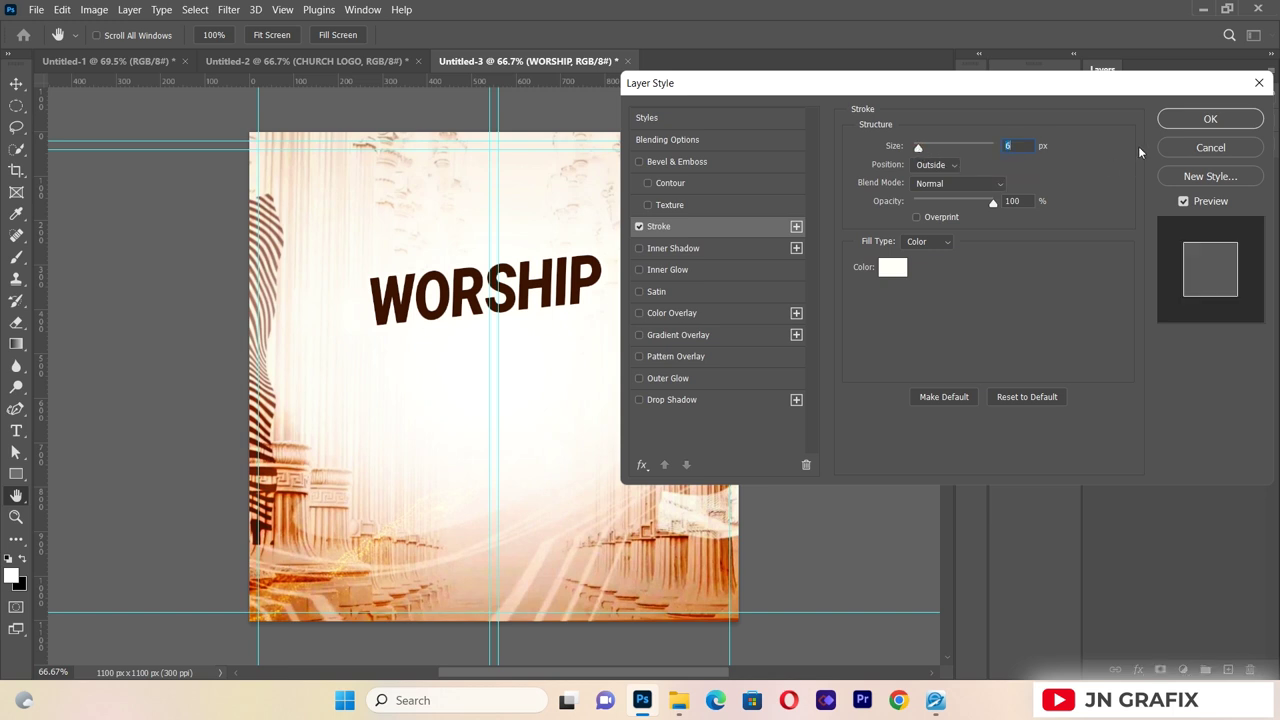
click(1182, 121)
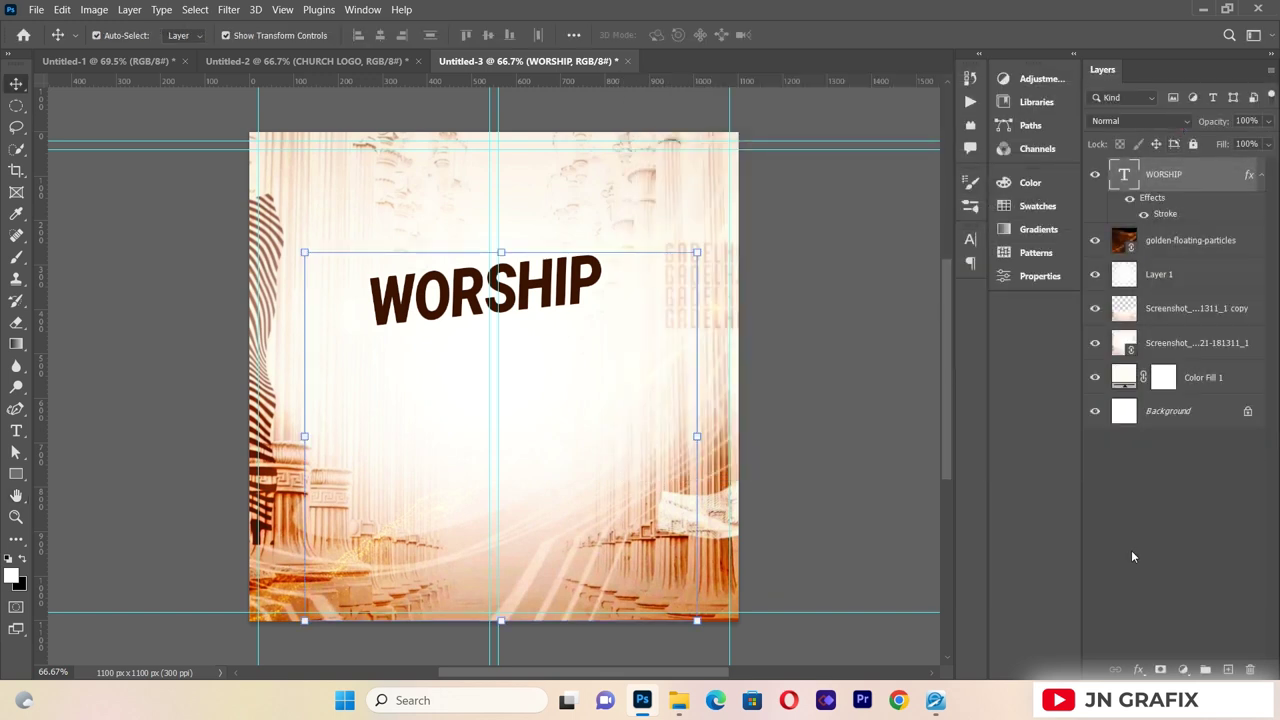
- Add a Multiply drop shadow to WORSHIP with 79% opacity, 90° angle, 17 px distance and 8 px size
click(1138, 672)
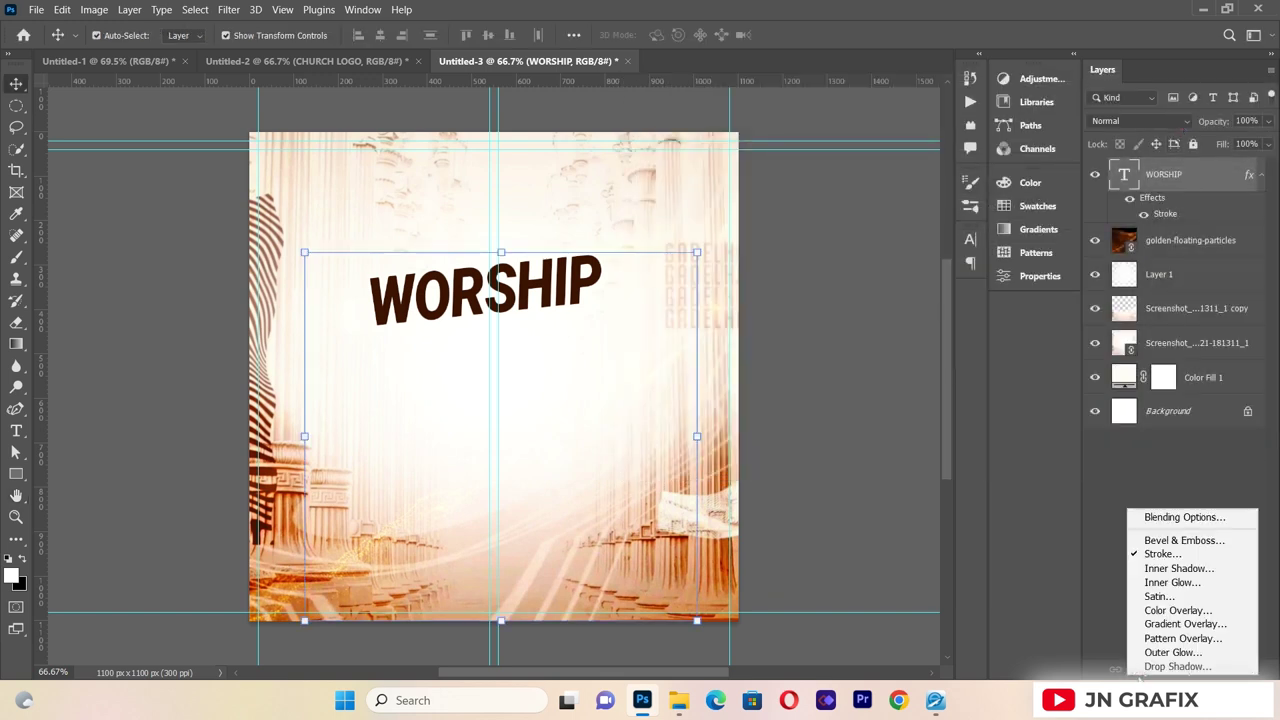
click(1153, 666)
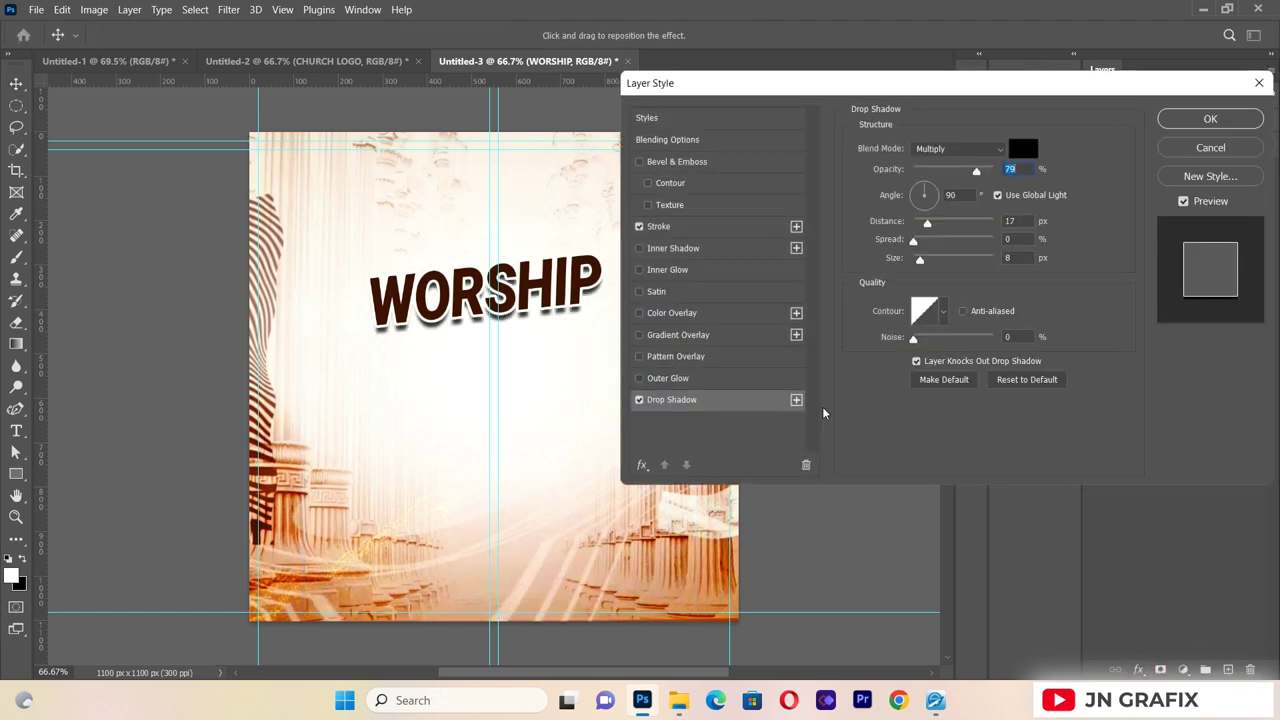
click(1201, 121)
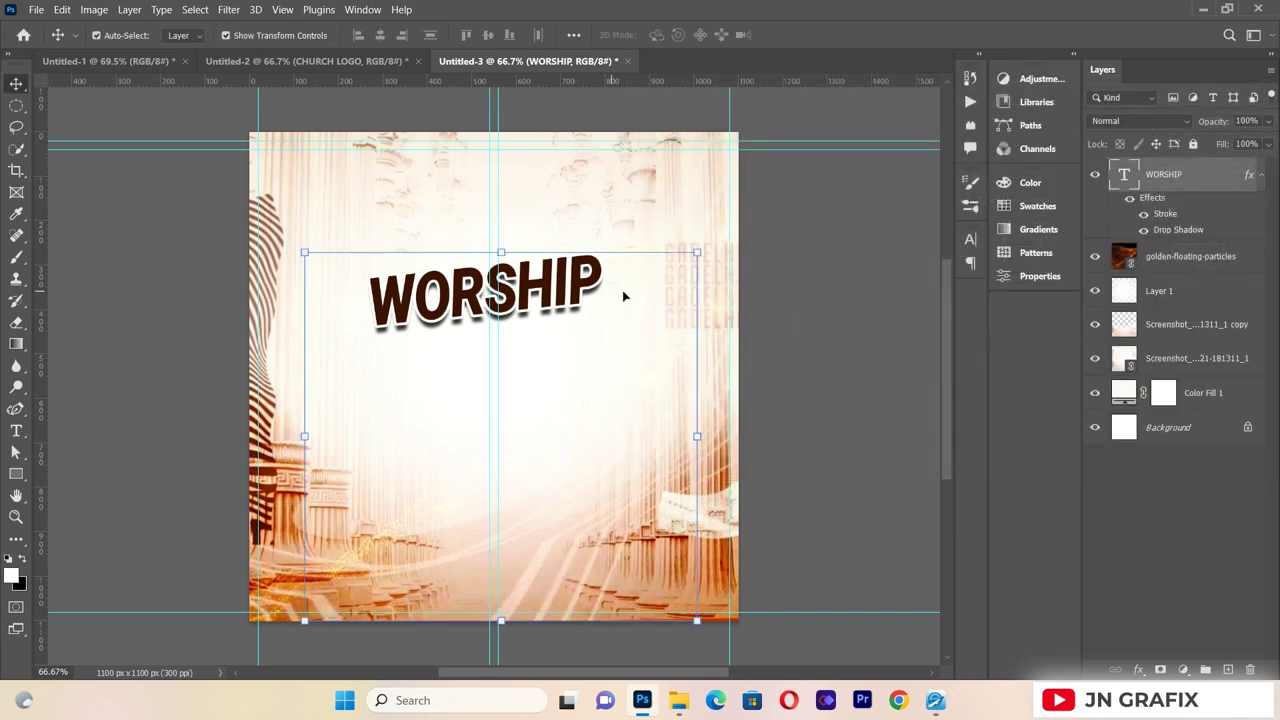
click(514, 361)
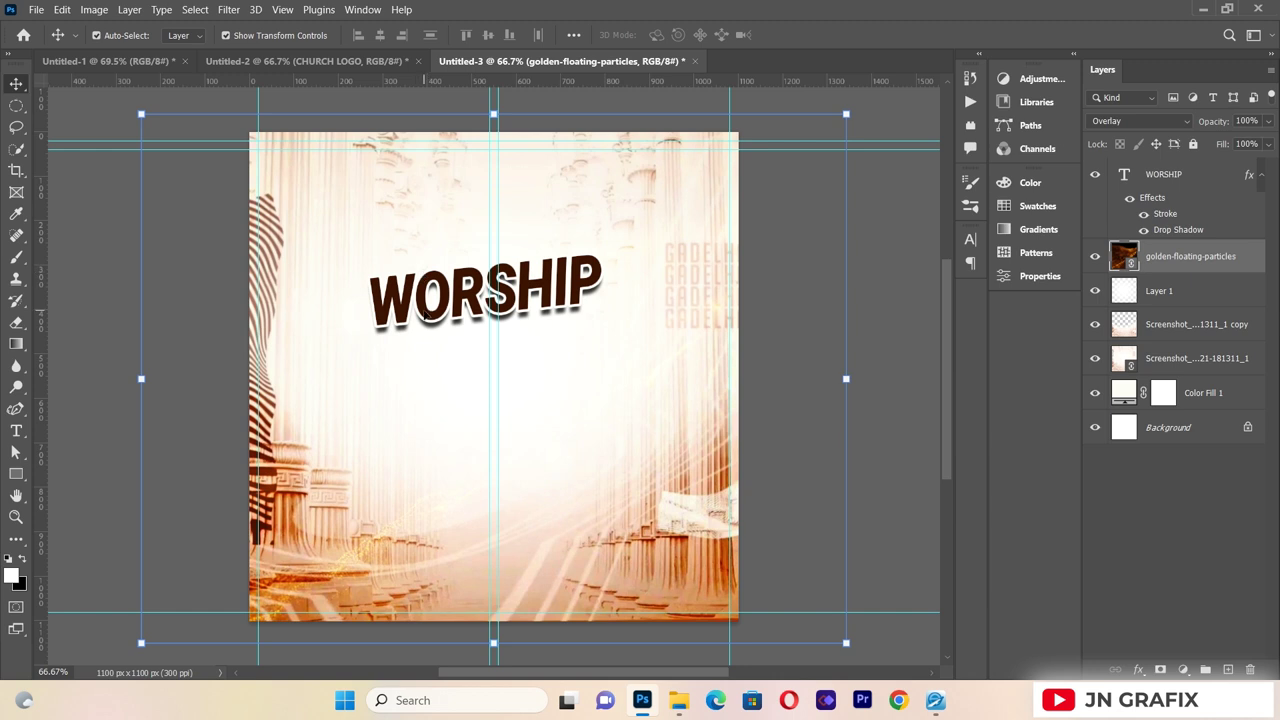
- Duplicate the WORSHIP text layer and place the copy directly below the original word
click(426, 305)
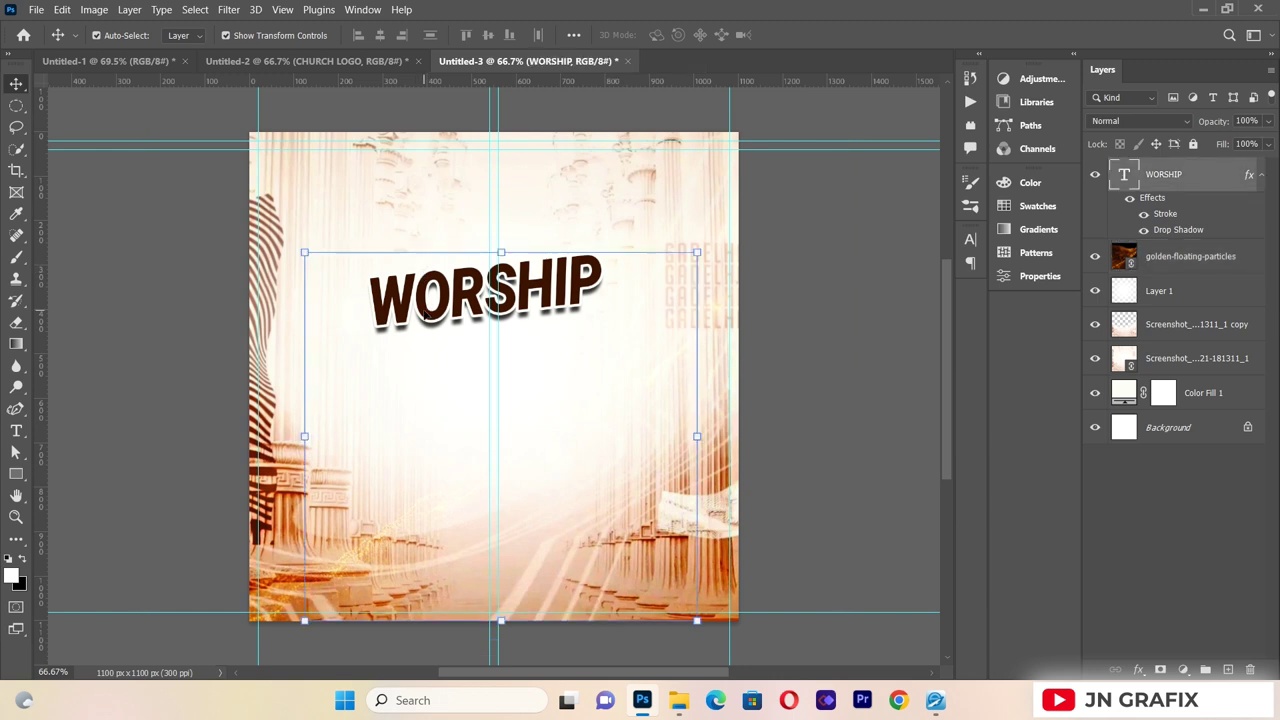
key(ctrl+j)
drag(426, 313, 426, 371)
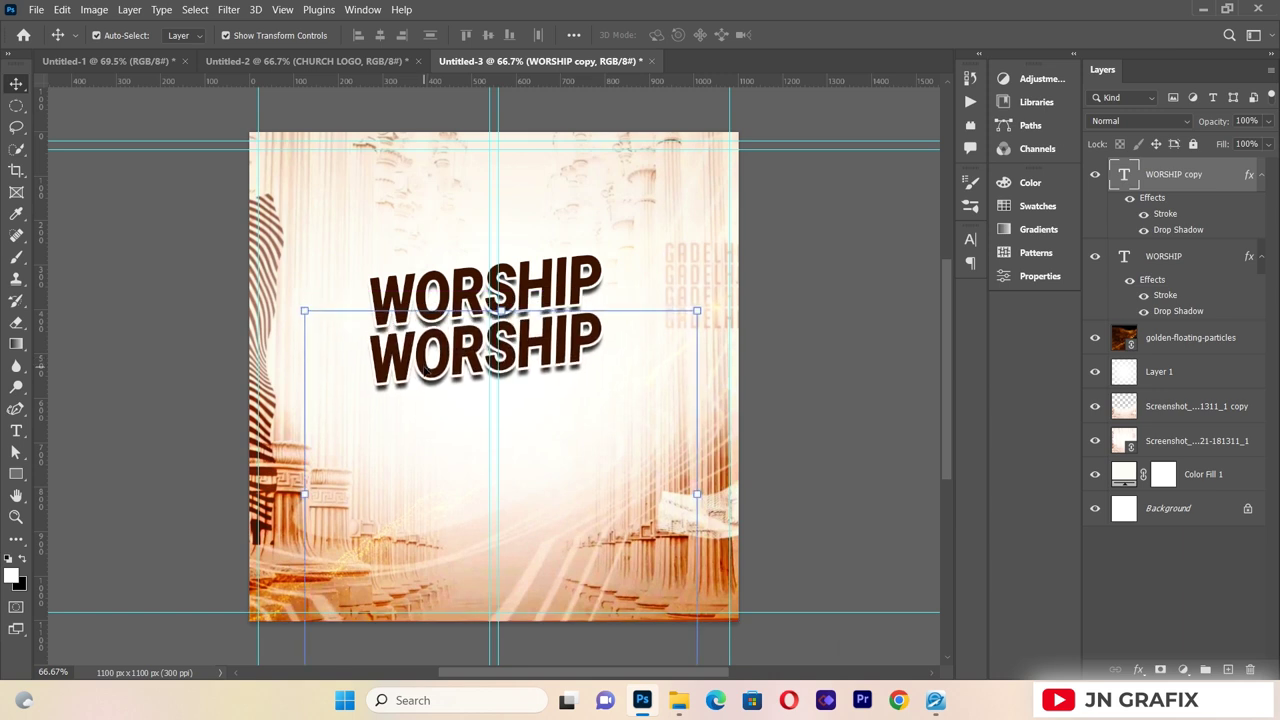
click(114, 304)
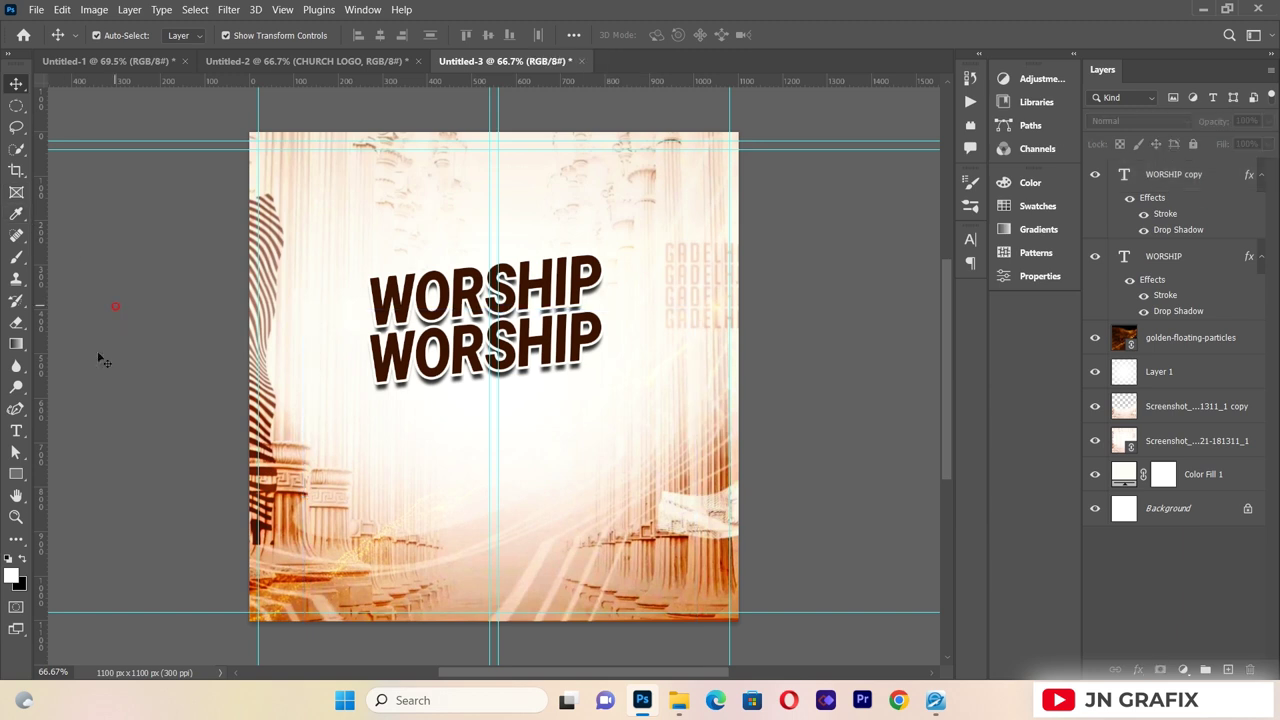
- Replace the text of the lower WORSHIP copy with PRAYER in capitals
click(16, 430)
click(468, 357)
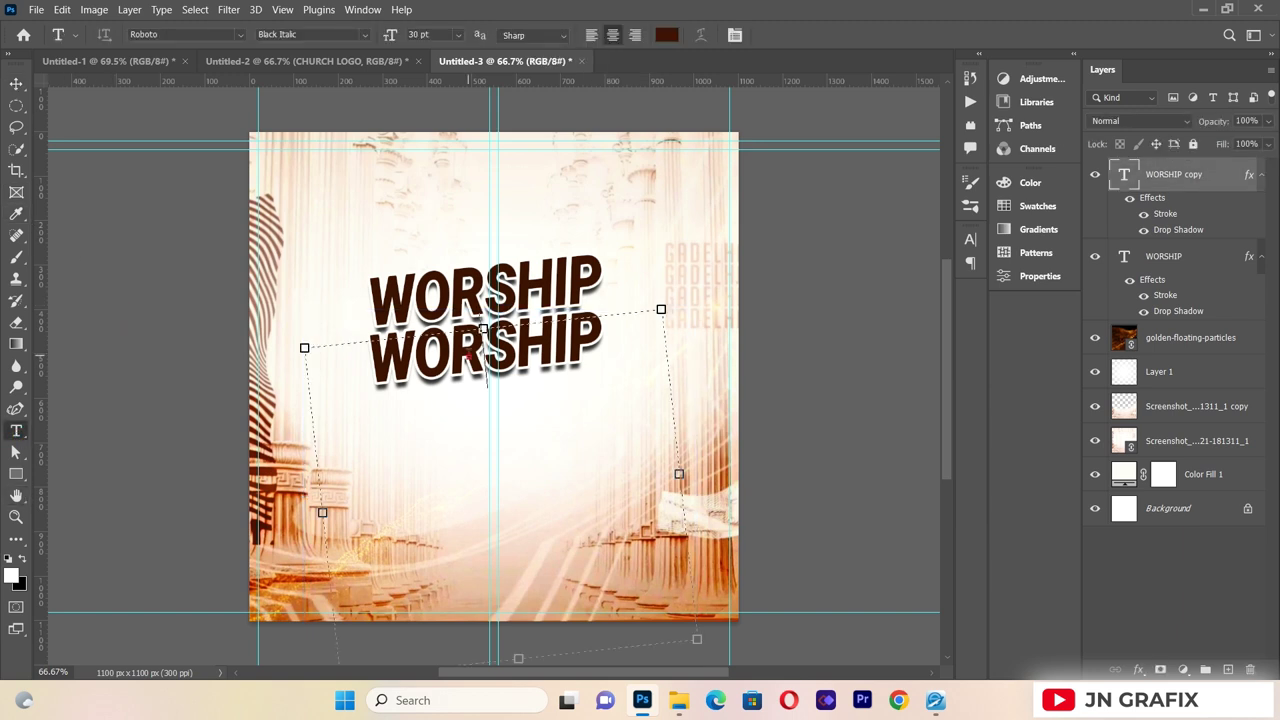
double_click(468, 357)
click(468, 357)
key(ctrl+a)
key(BackSpace)
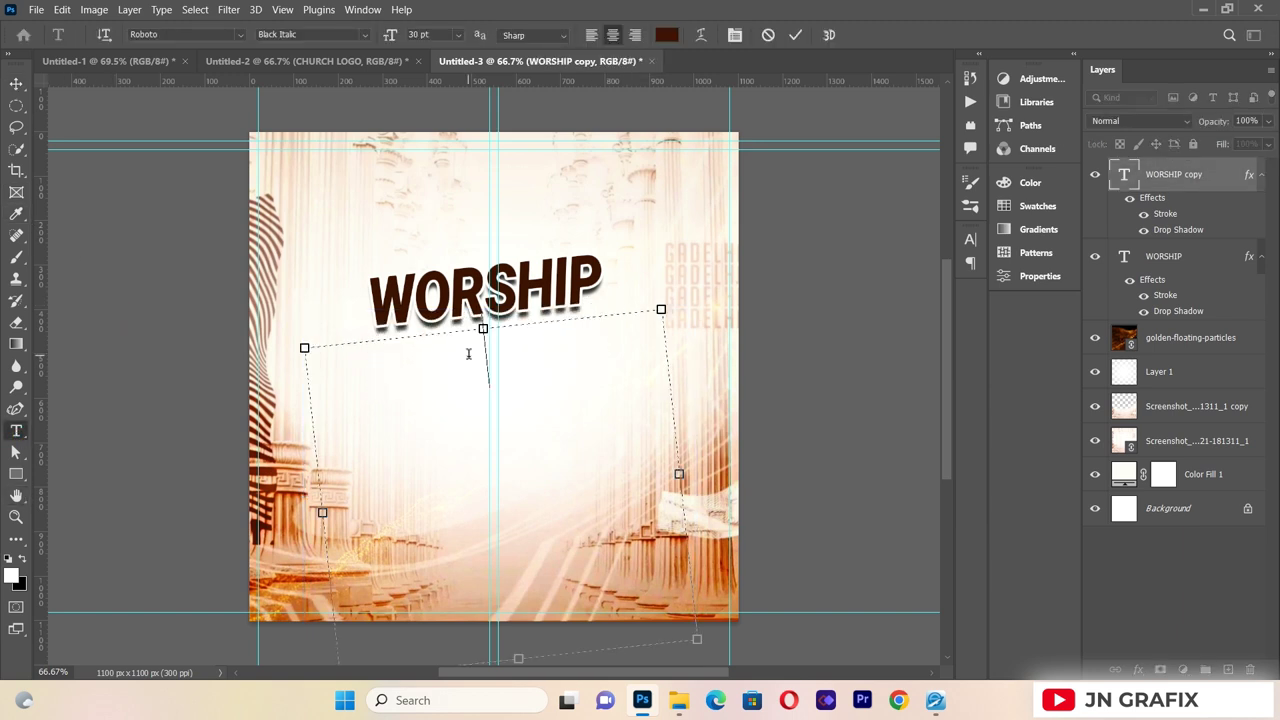
text(PAR)
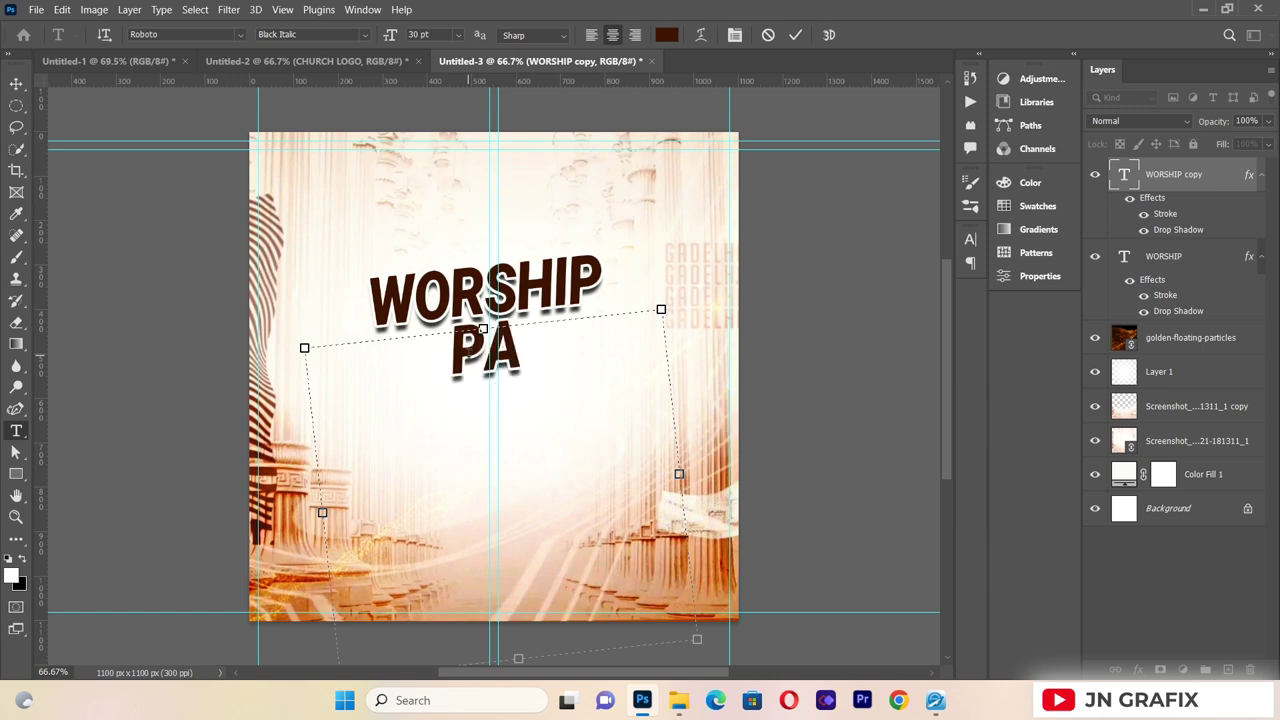
key(BackSpace)
key(BackSpace)
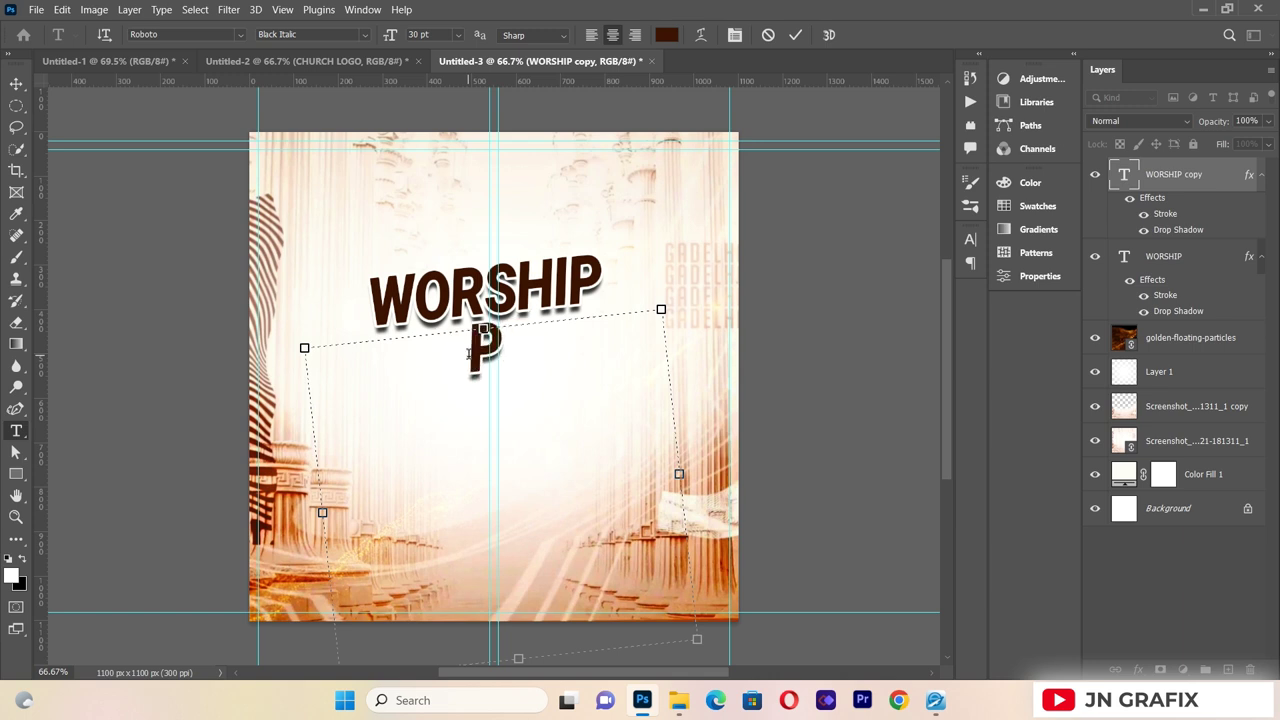
text(RAYER)
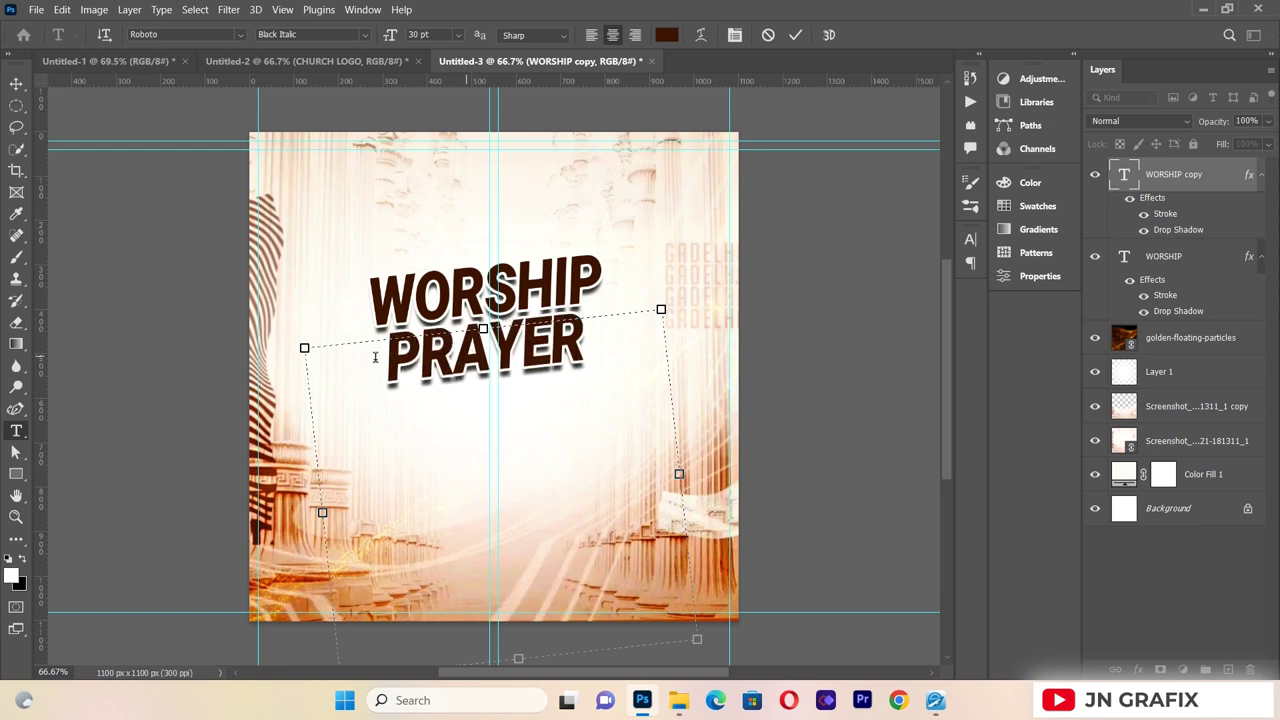
click(17, 83)
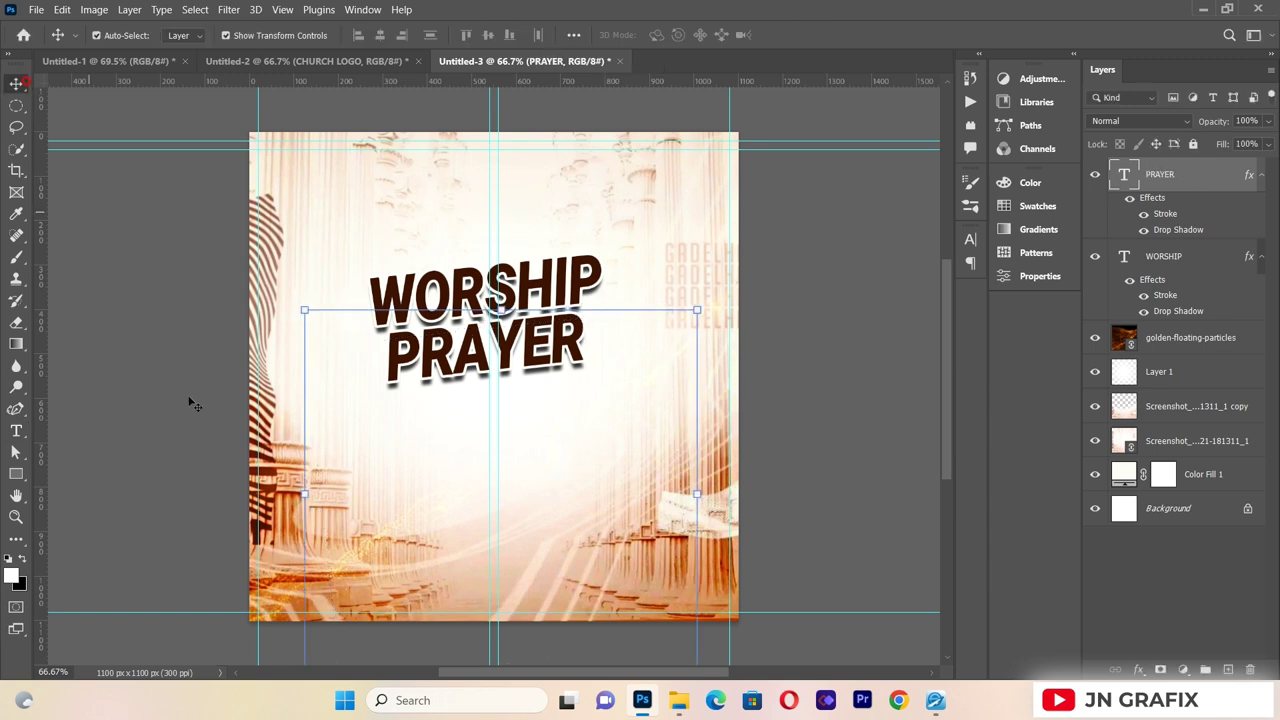
- Select the WORSHIP and PRAYER layers together and nudge both words slightly upward
click(538, 284)
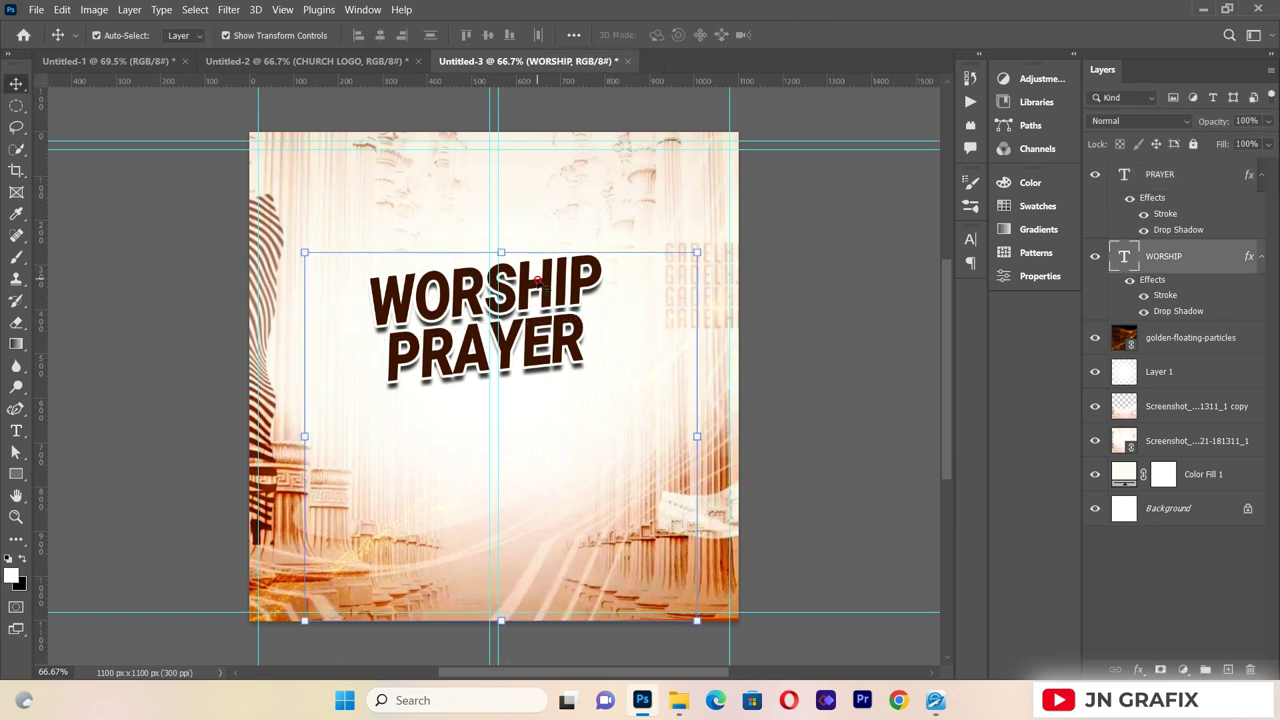
click(511, 350)
key(ctrl)
ctrl+click(1182, 186)
key(Up)
key(Up)
key(Up)
key(Up)
key(Up)
key(Up)
key(Up)
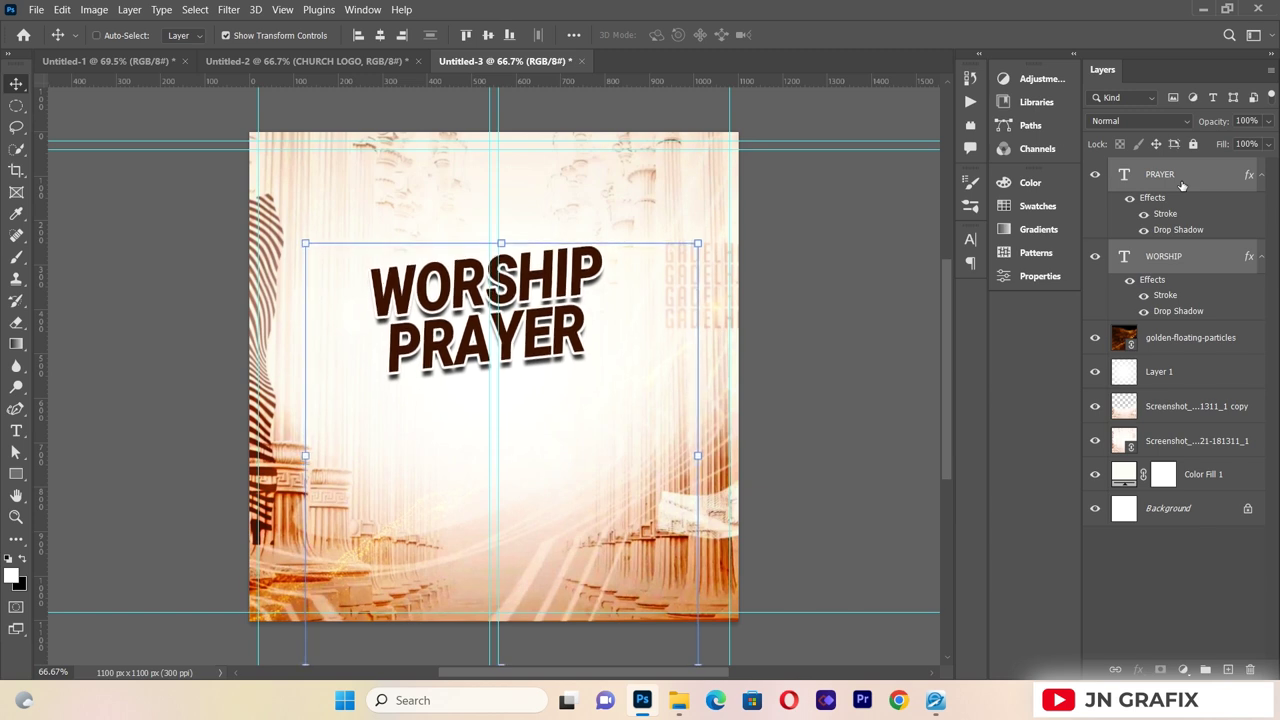
key(Up)
key(Up)
key(Up)
key(Up)
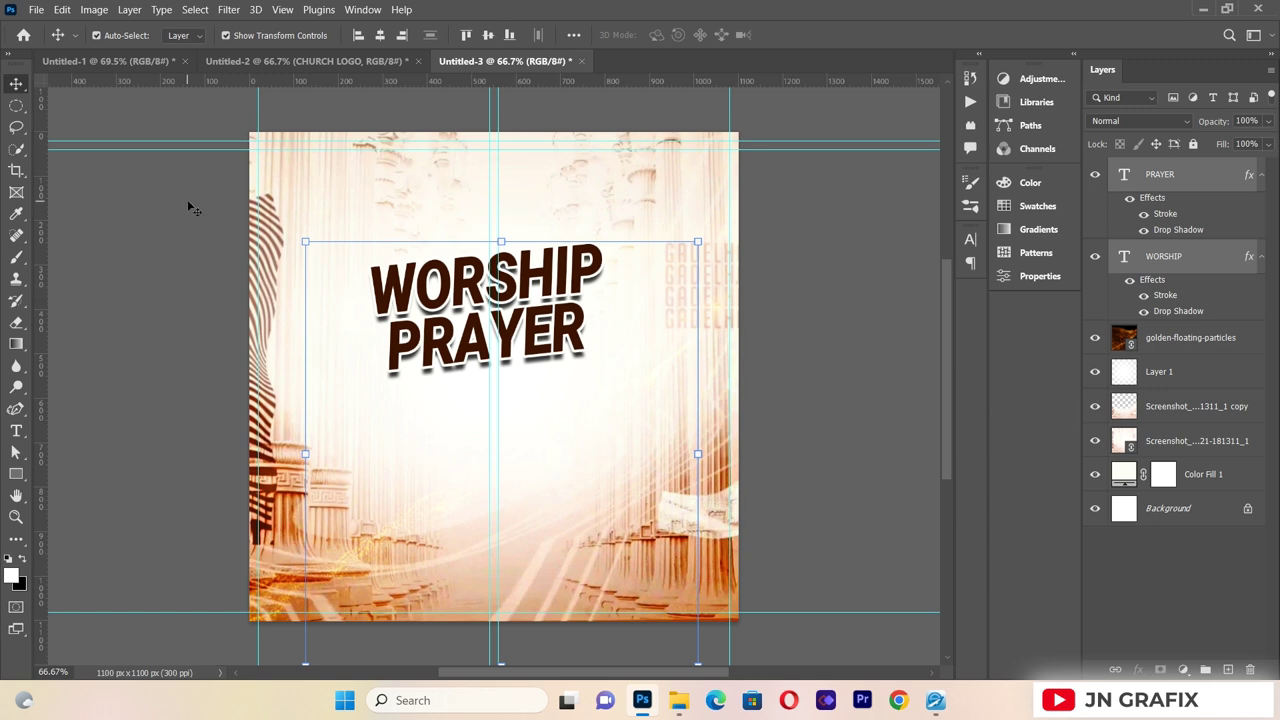
click(200, 322)
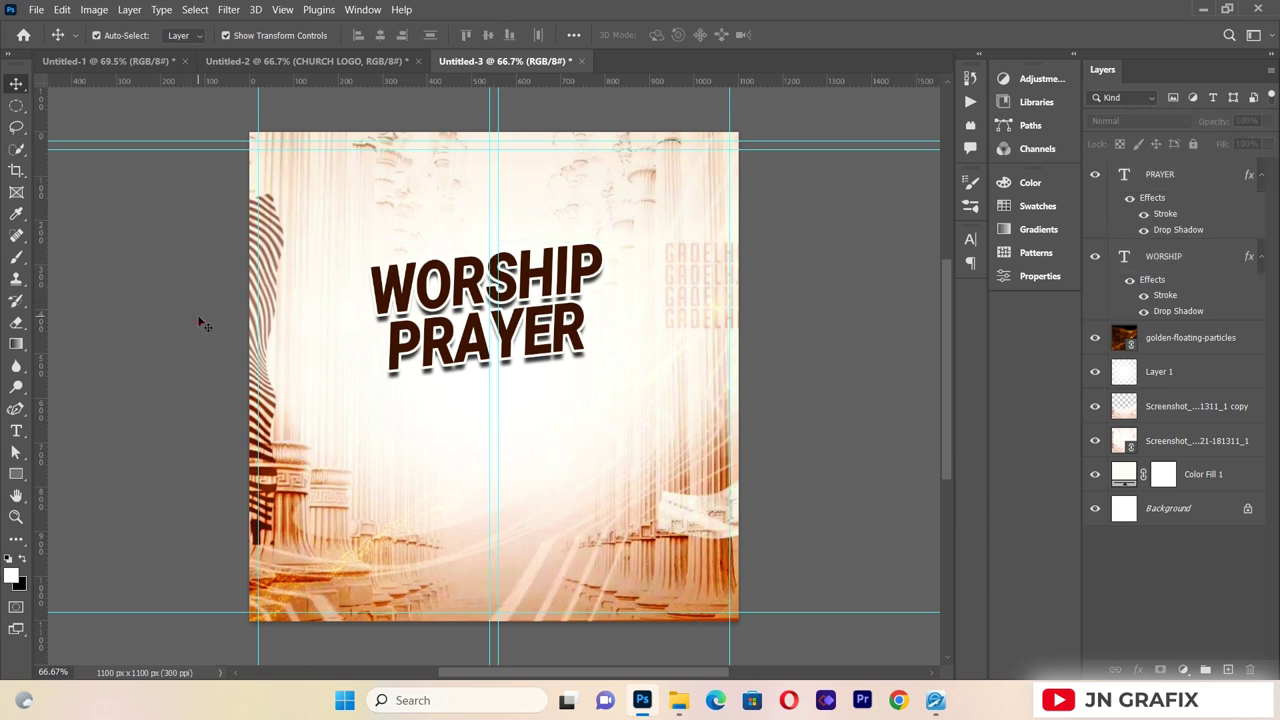
- Create a new text box below PRAYER containing an ampersand (&)
click(16, 430)
drag(364, 439, 590, 585)
key(BackSpace)
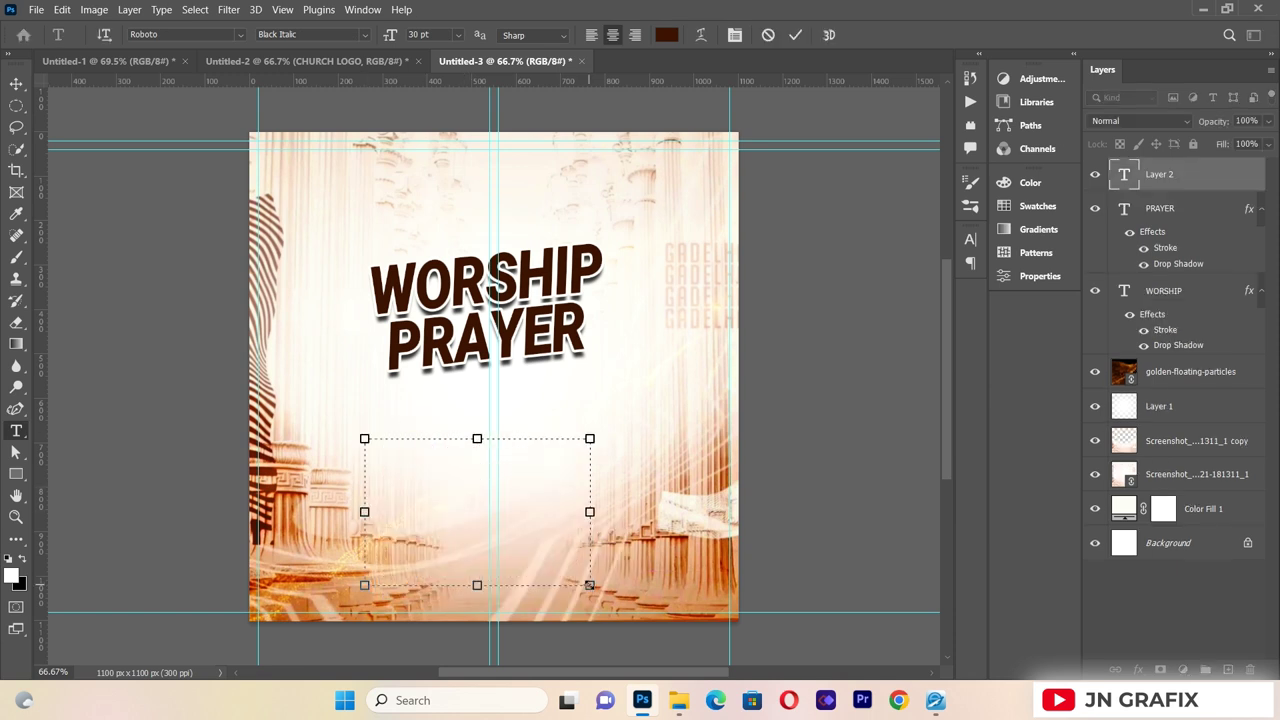
text(&)
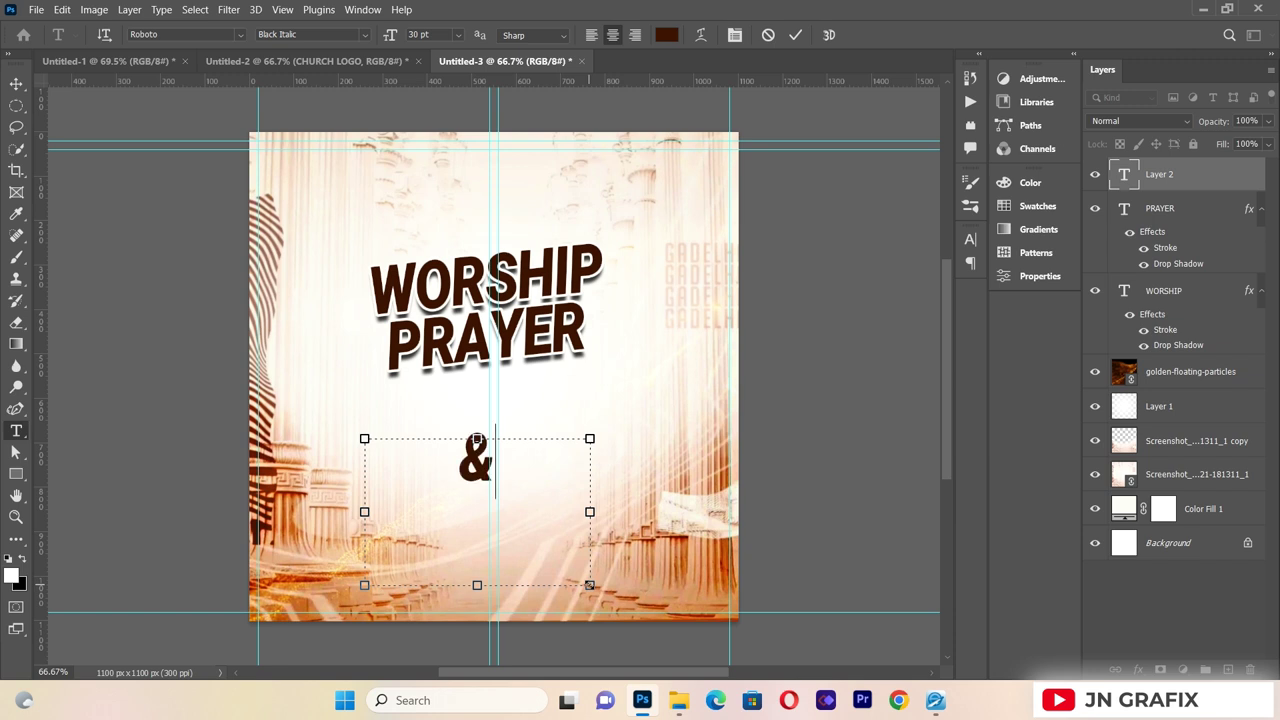
- Set the ampersand's text color to orange f66e39
key(ctrl+a)
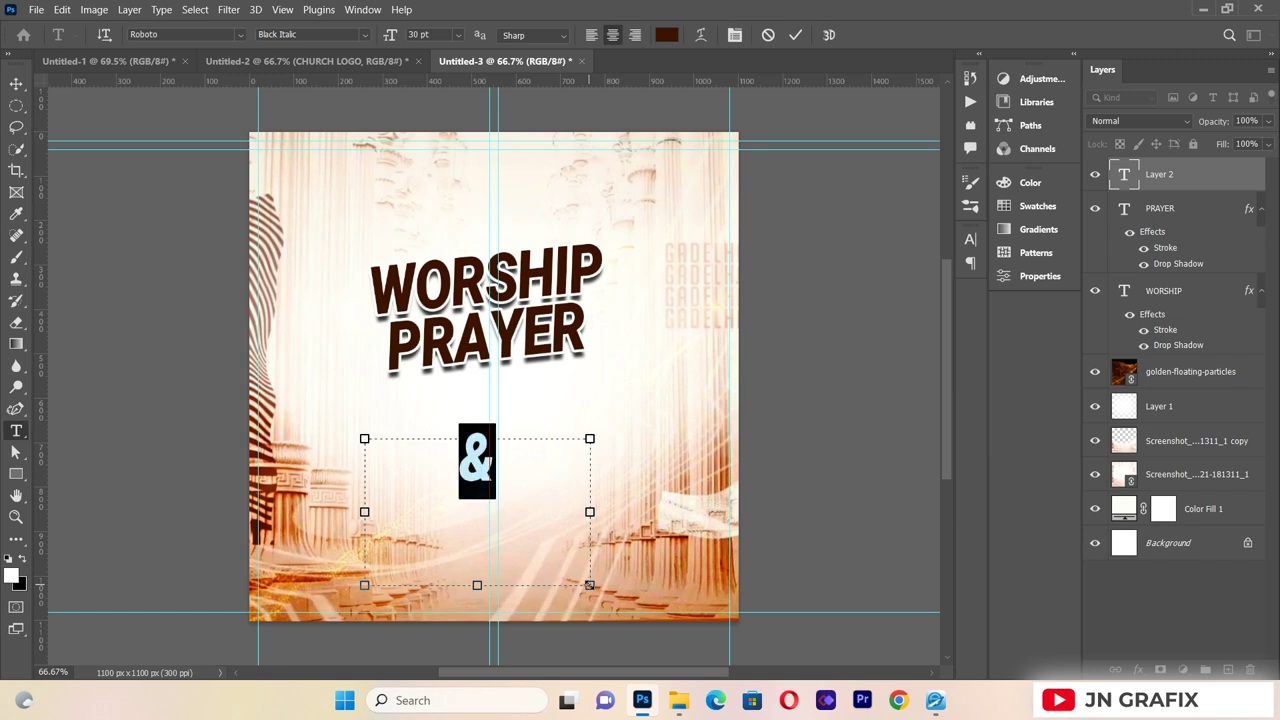
click(667, 35)
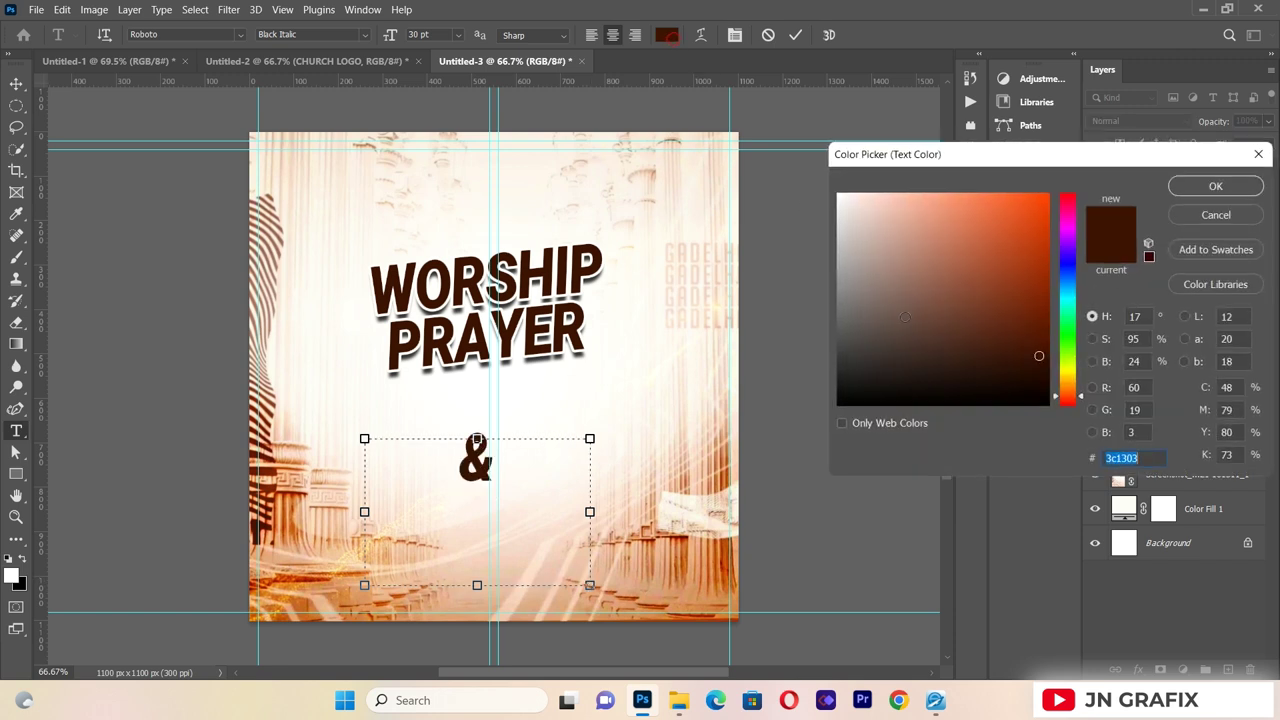
click(1030, 236)
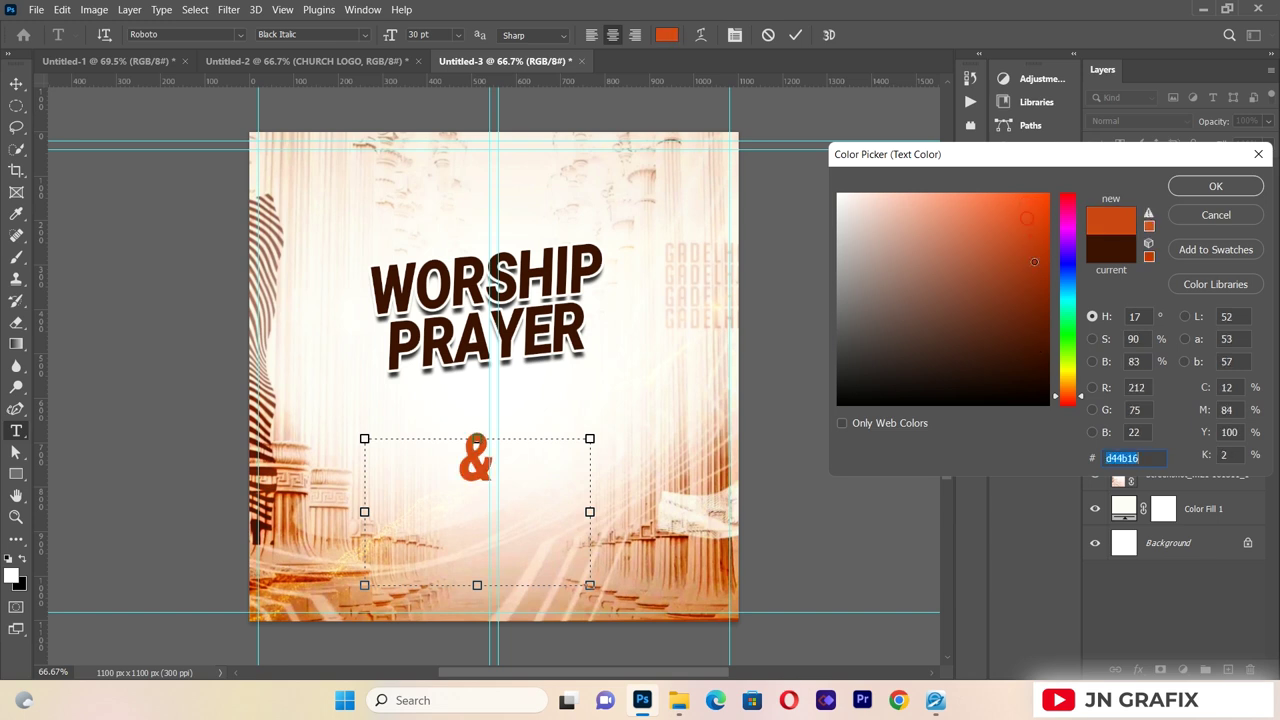
drag(1068, 378, 1069, 400)
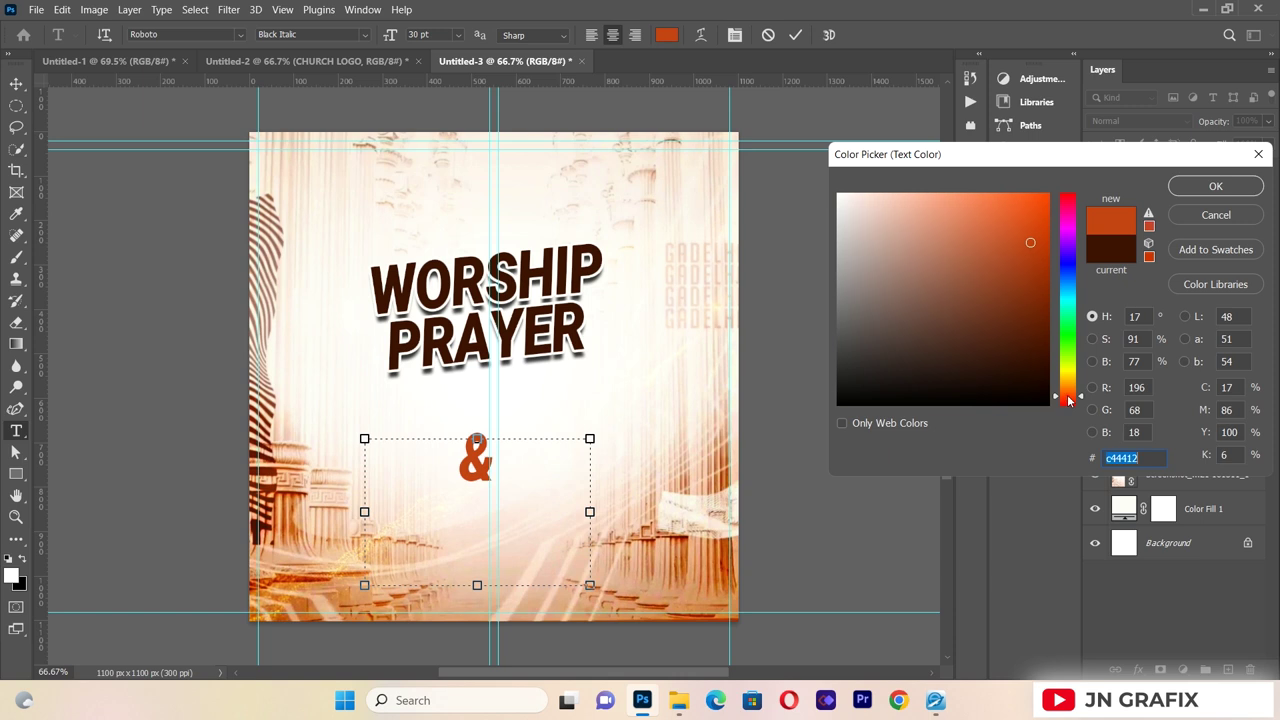
click(986, 200)
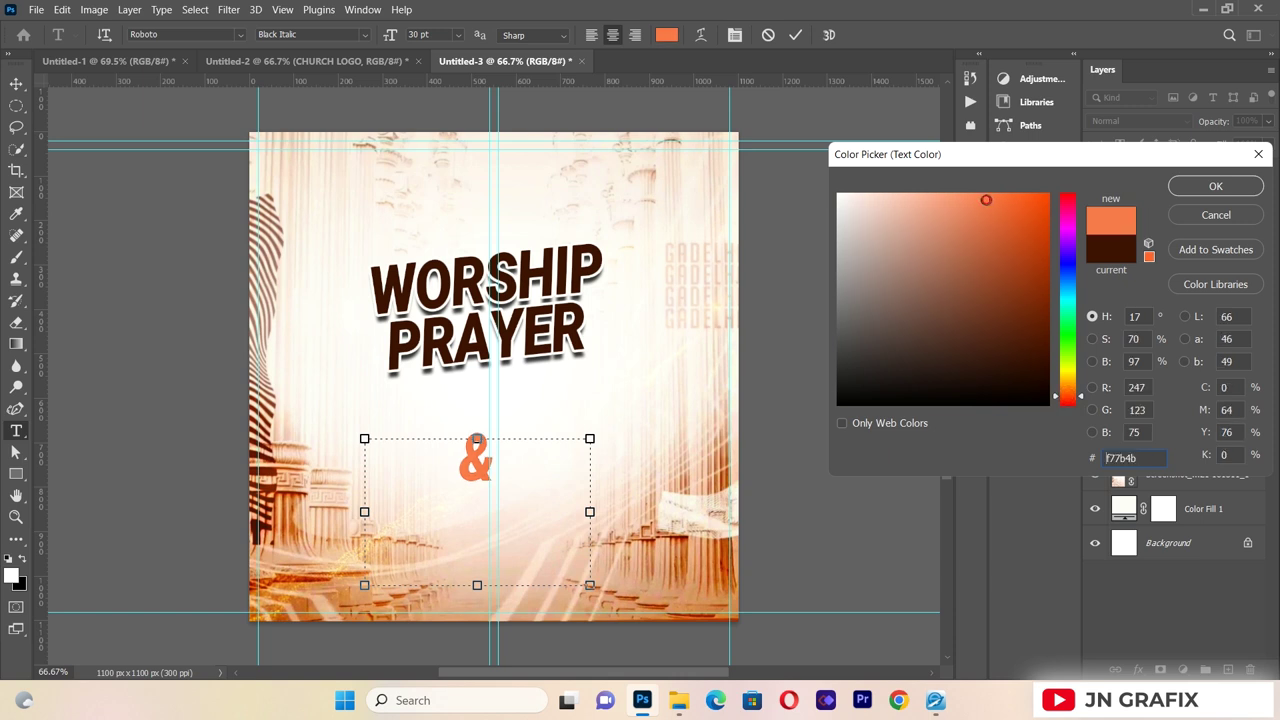
click(1000, 200)
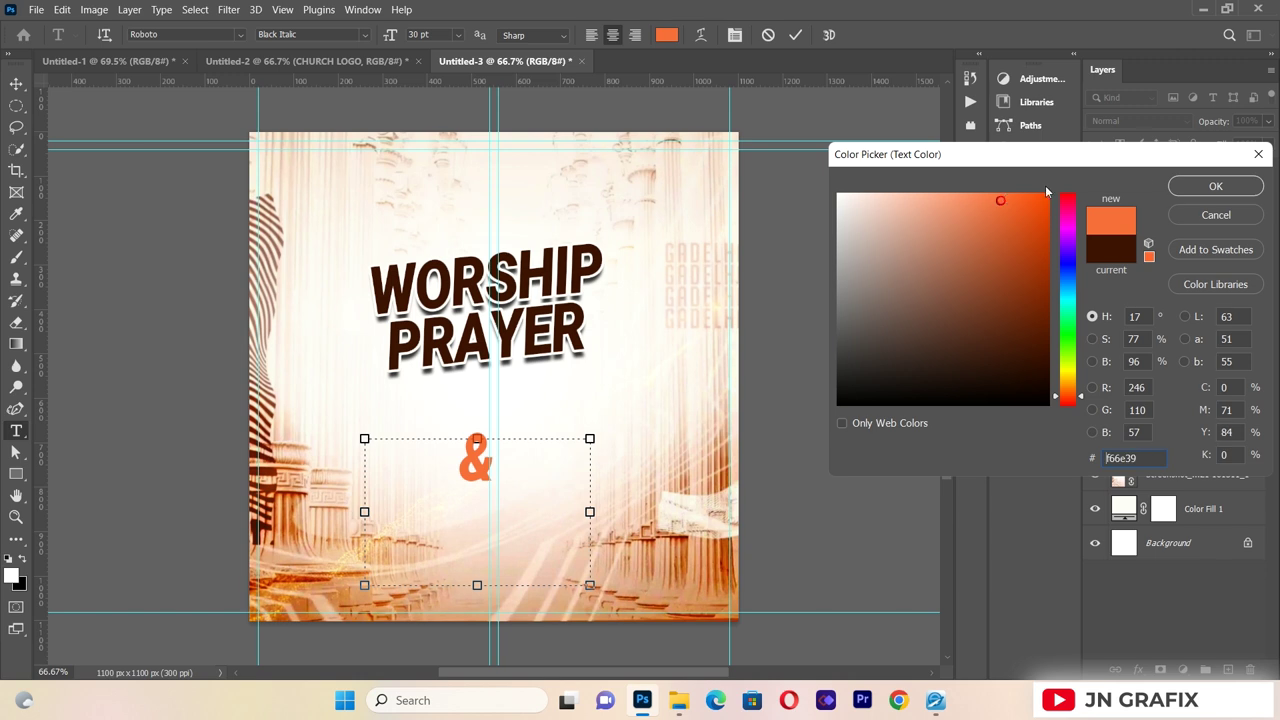
click(1205, 186)
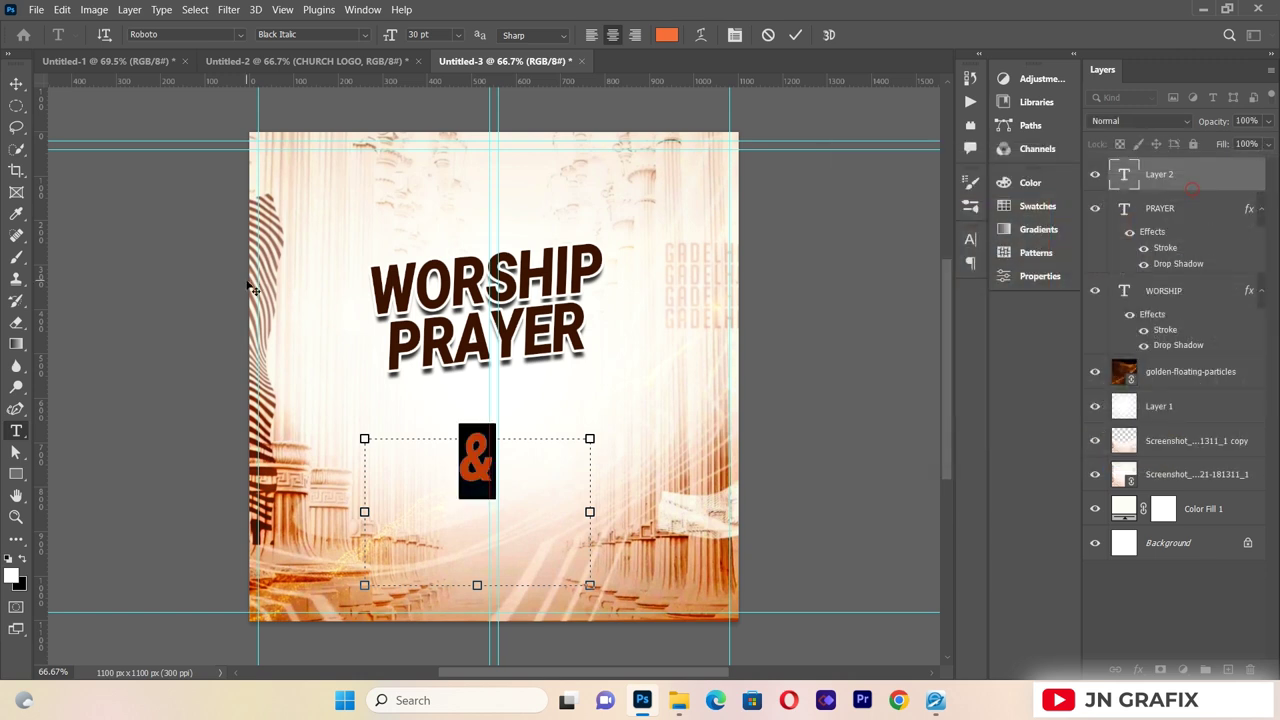
- Move the ampersand up so it overlaps the middle of the gap between WORSHIP and PRAYER
click(17, 85)
drag(475, 456, 486, 318)
click(486, 322)
click(486, 322)
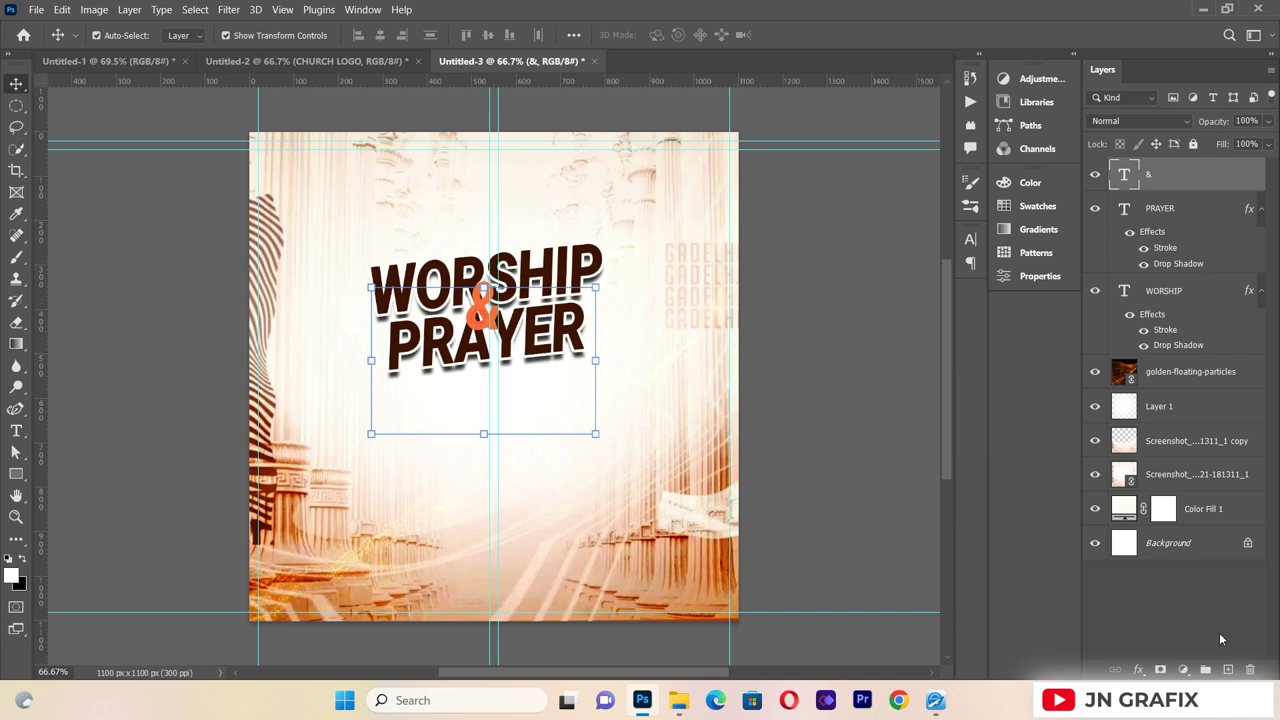
- Add a 6 px white outside stroke and a black drop shadow with 79% opacity, 17 px distance and 8 px size to the ampersand
click(1138, 670)
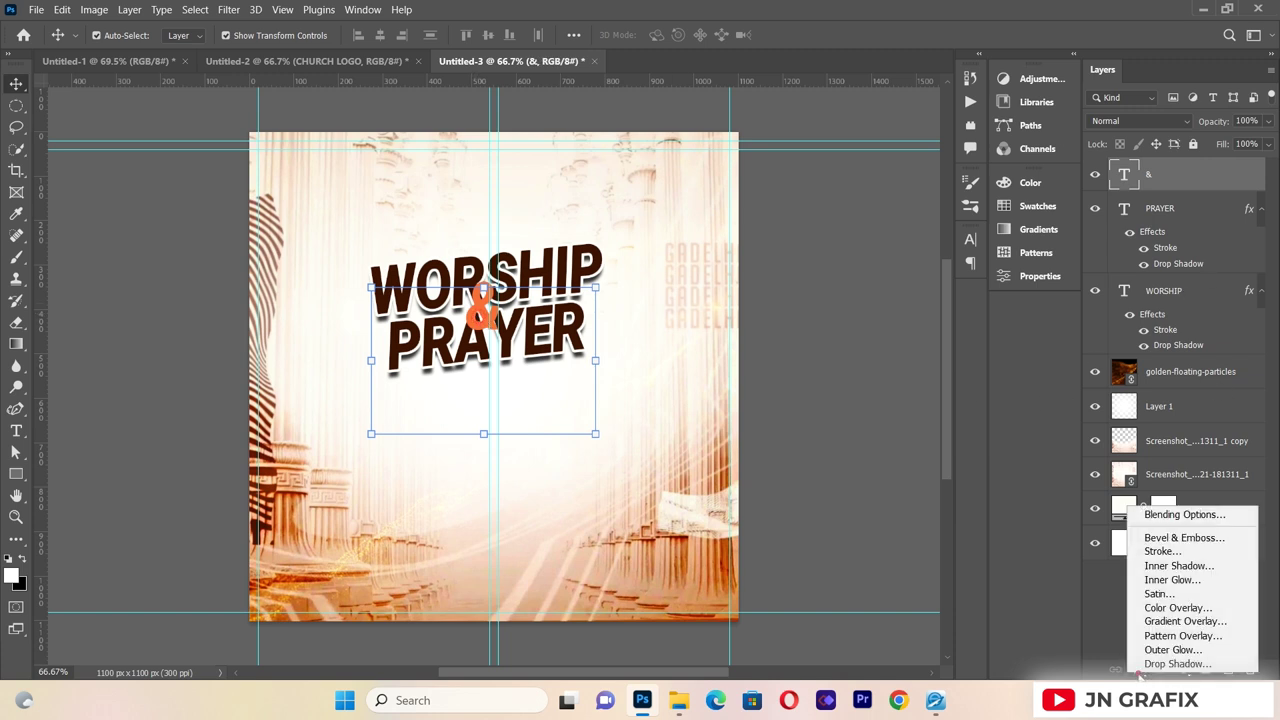
click(1170, 553)
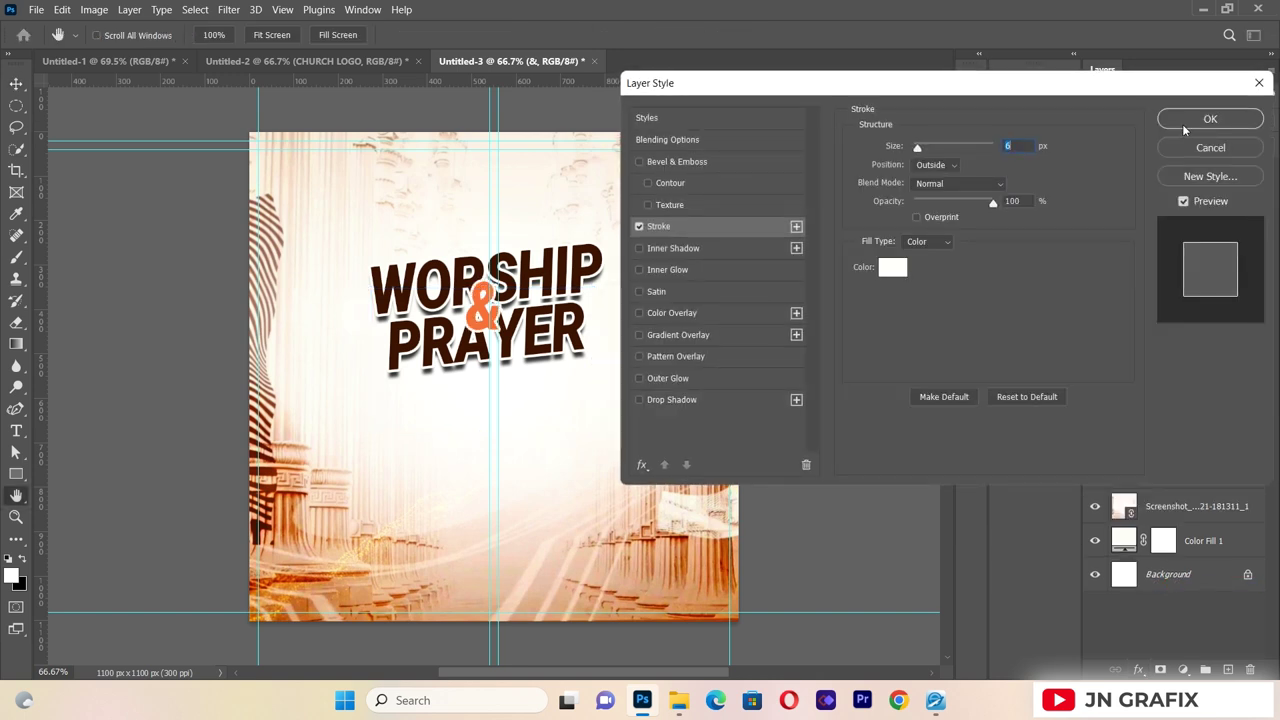
click(1184, 122)
click(1140, 670)
click(1155, 665)
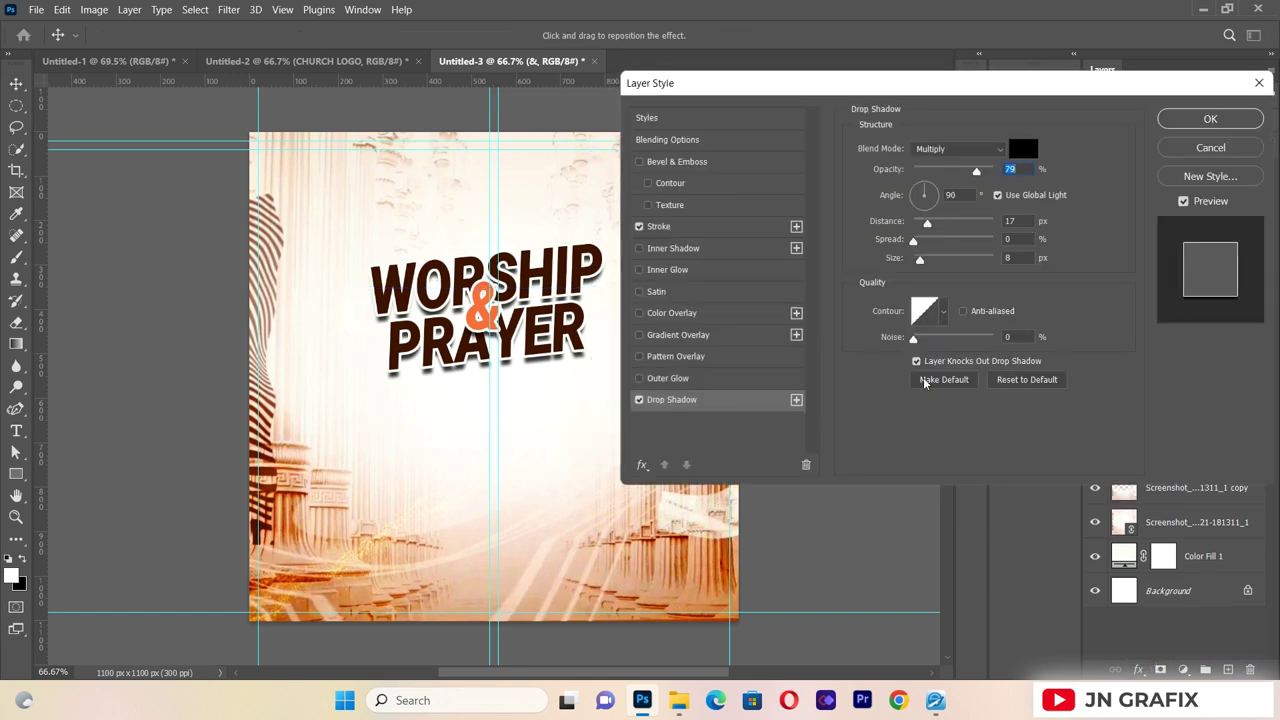
click(1210, 118)
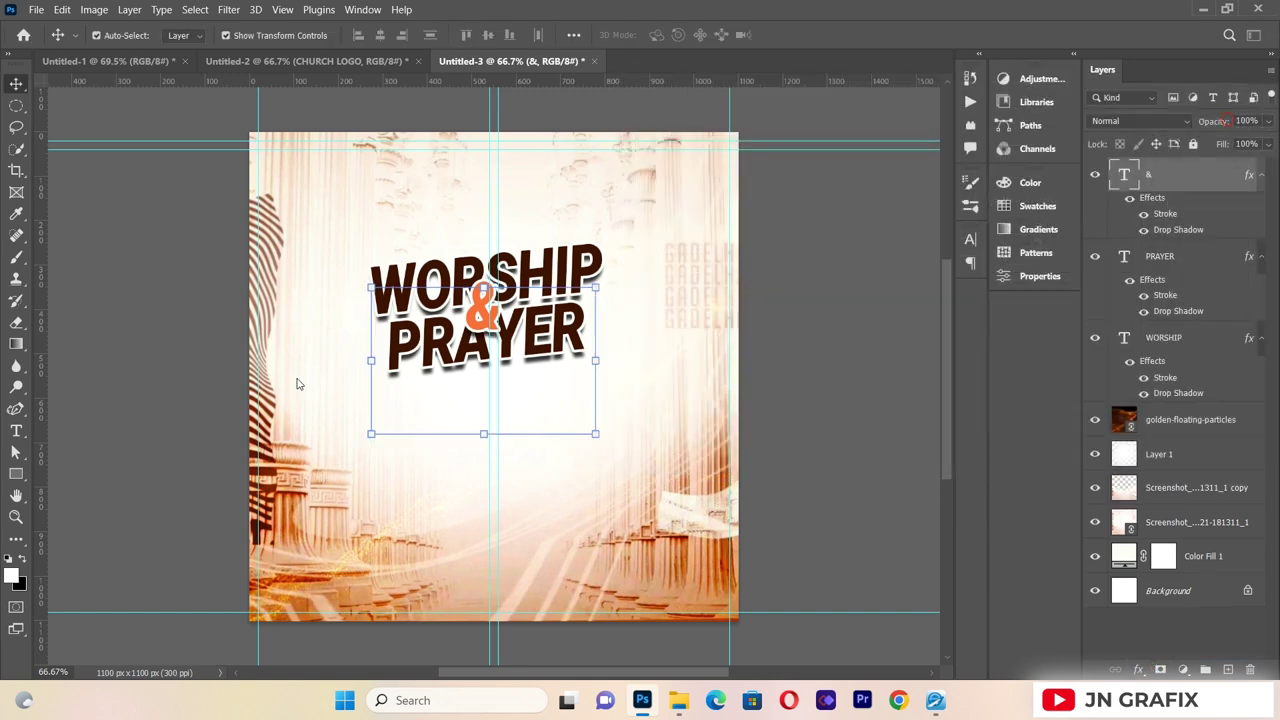
click(115, 364)
- Recolor the ampersand to the darker orange c44a1a
click(16, 431)
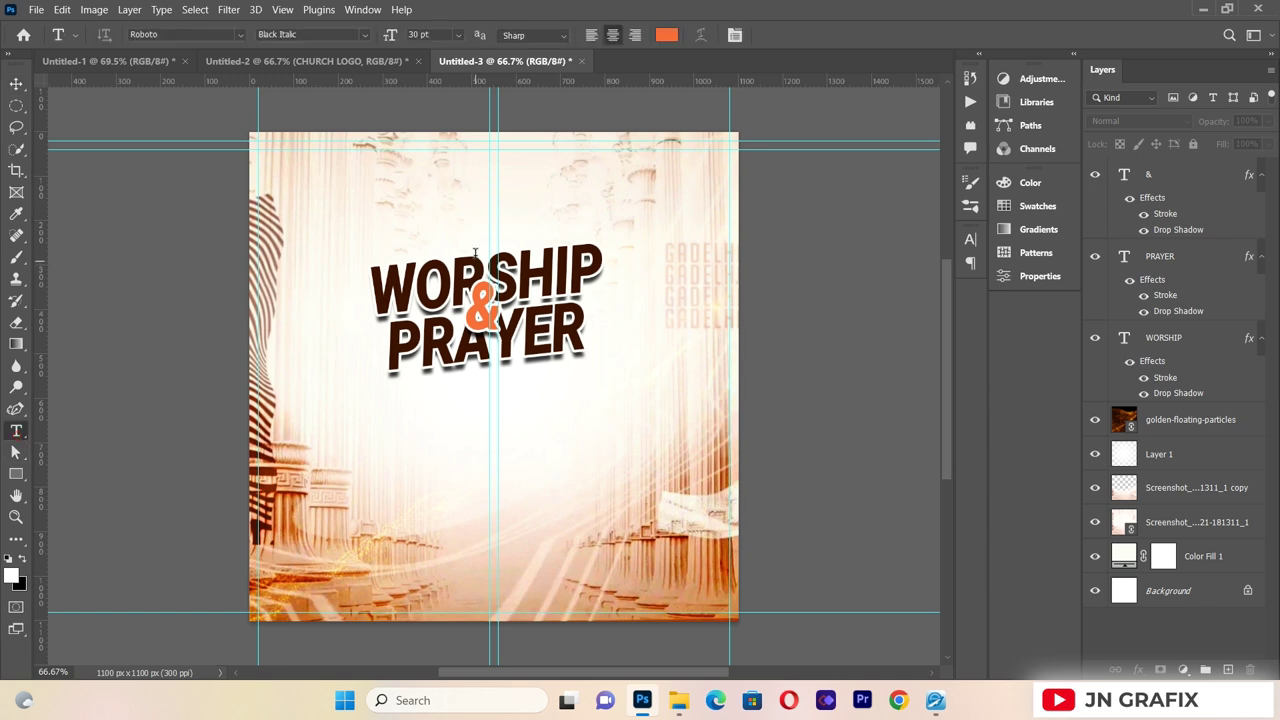
click(480, 305)
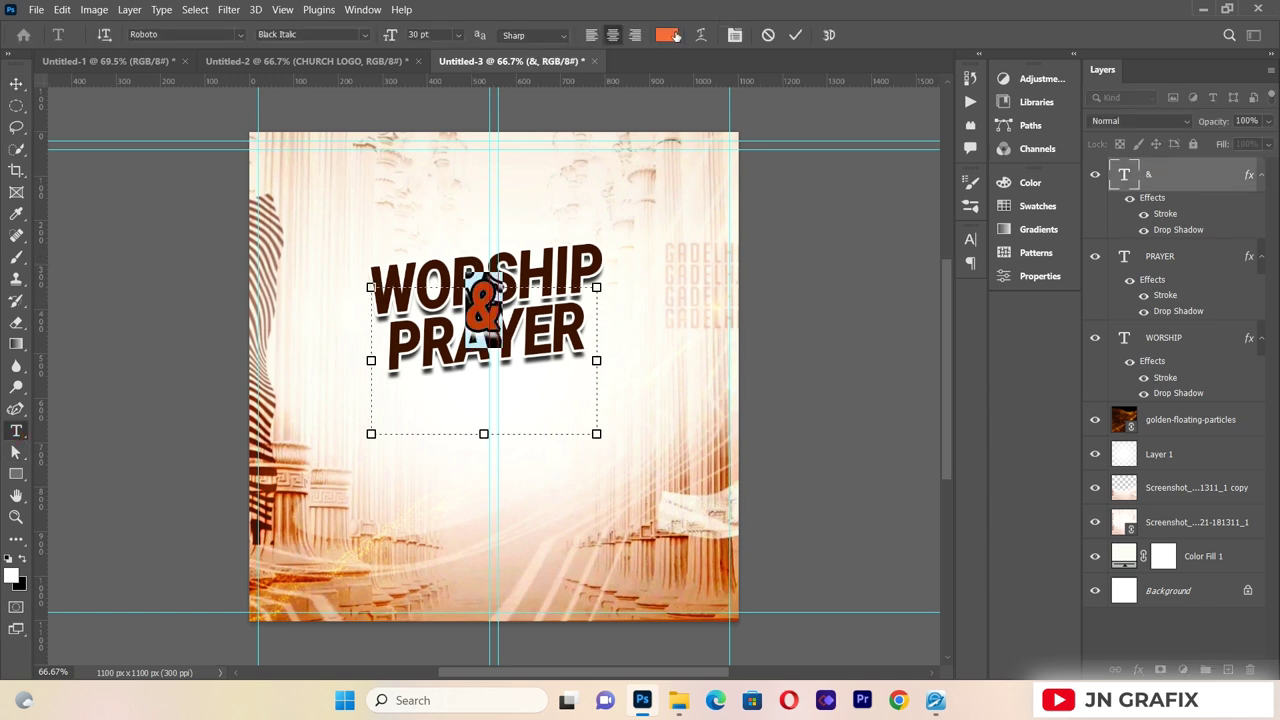
click(1017, 207)
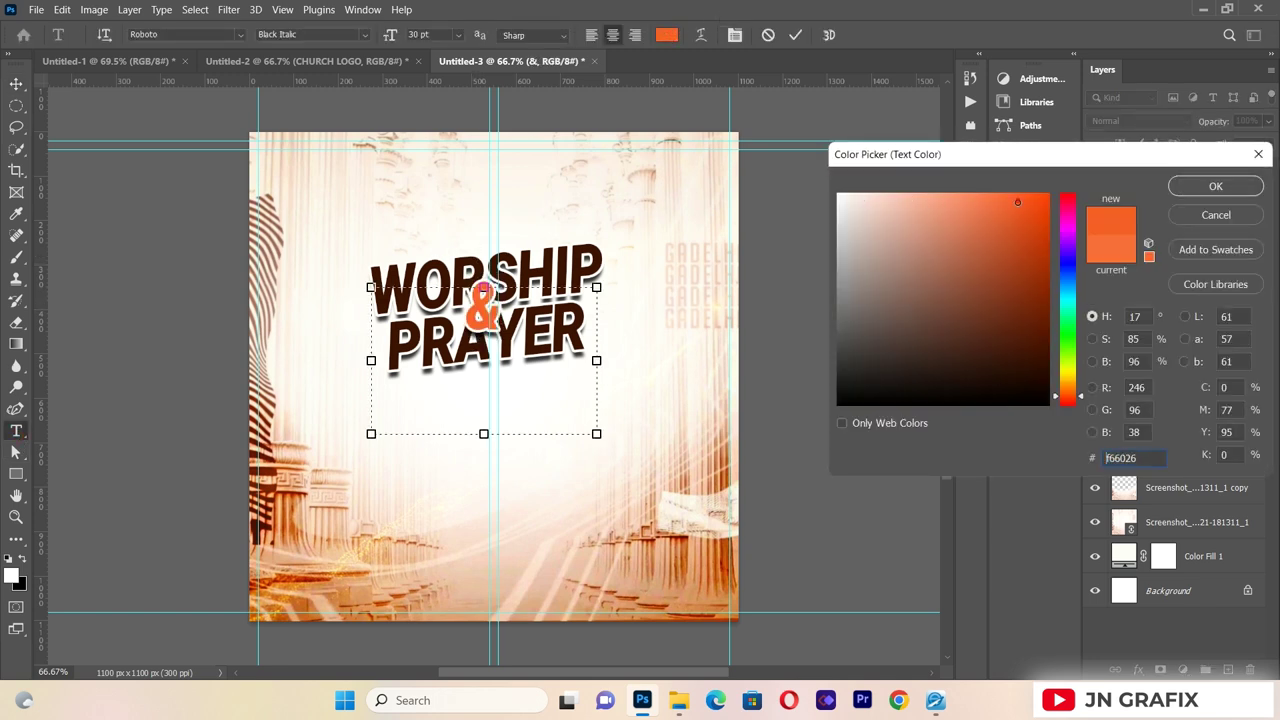
click(1021, 241)
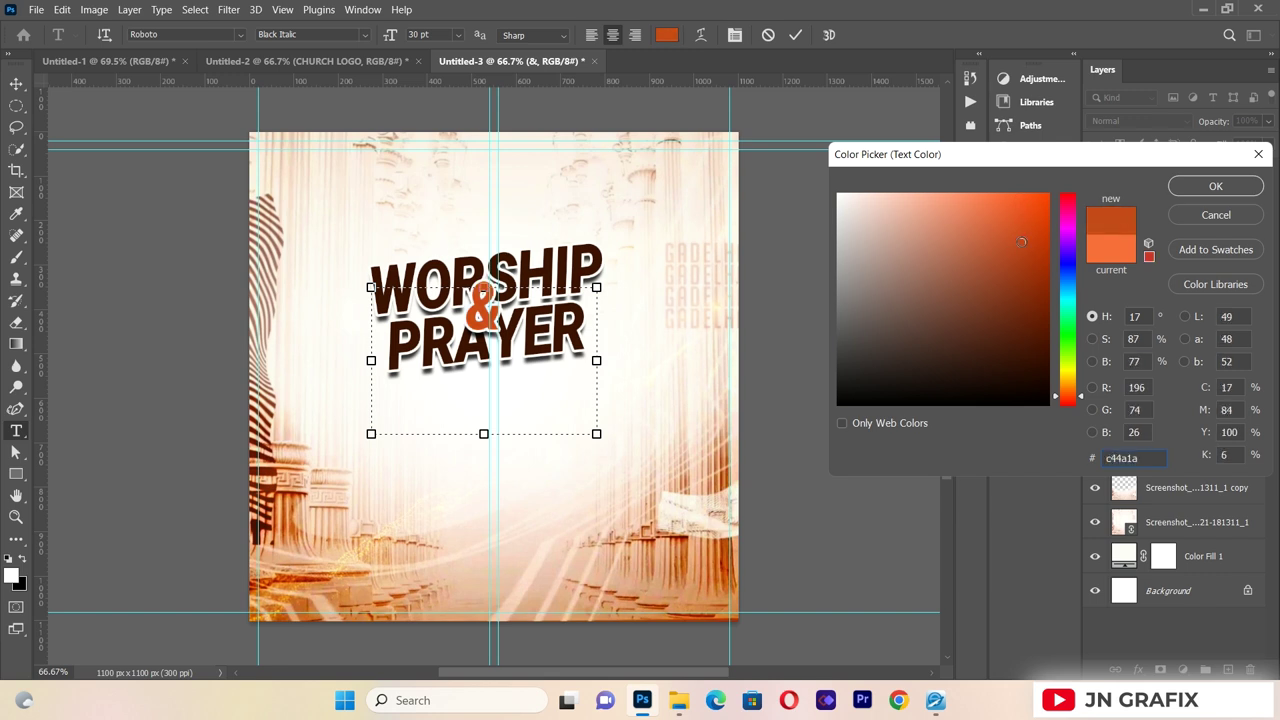
click(1215, 186)
click(15, 84)
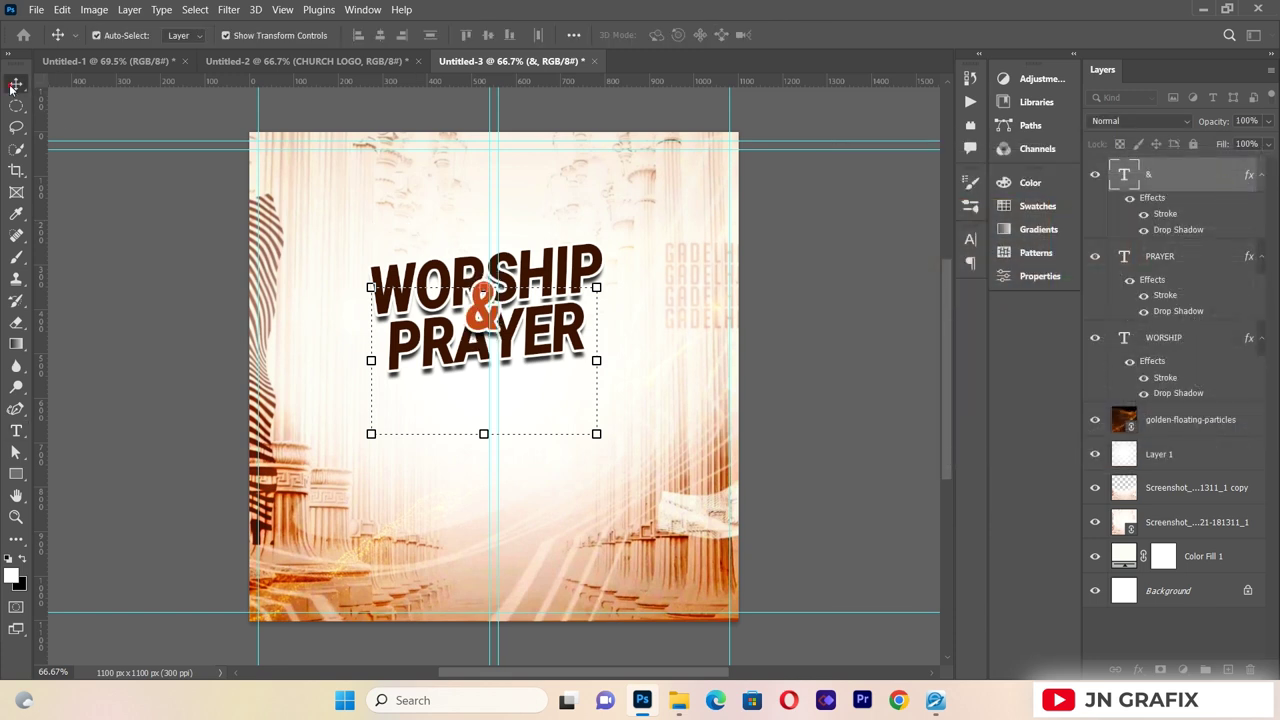
click(183, 374)
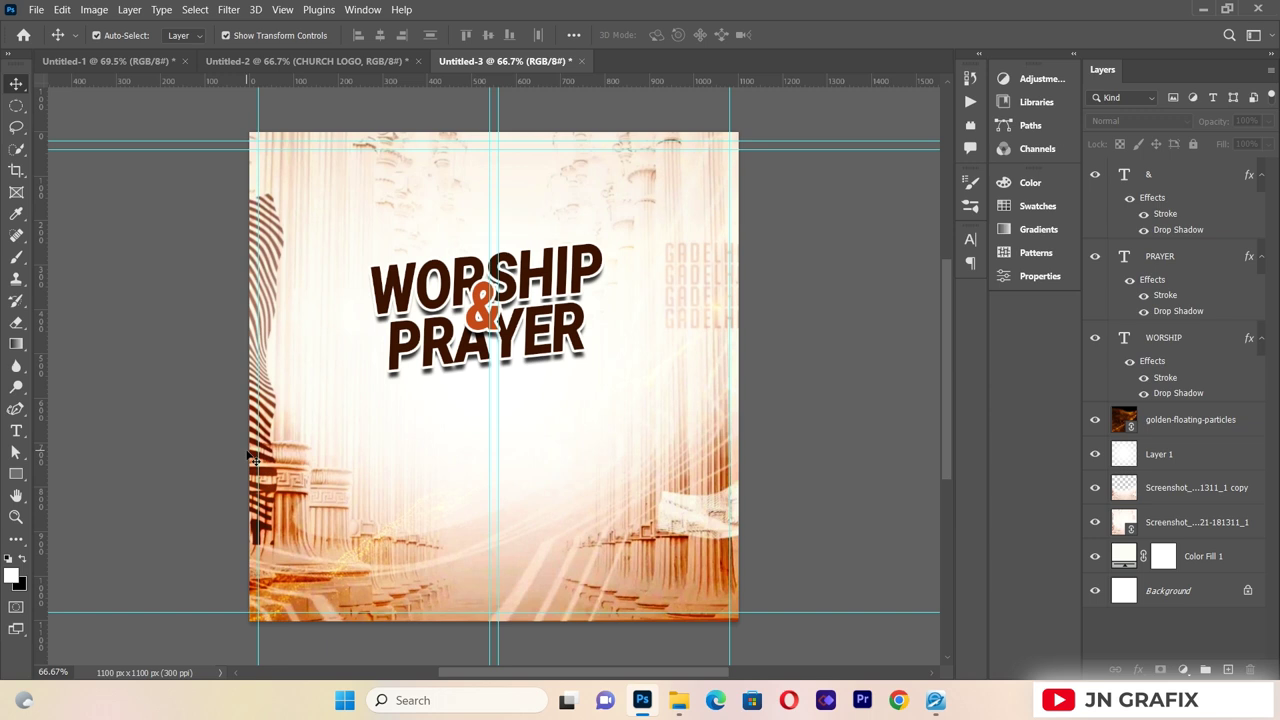
- Change the ampersand's Roboto font style to Bold
click(16, 431)
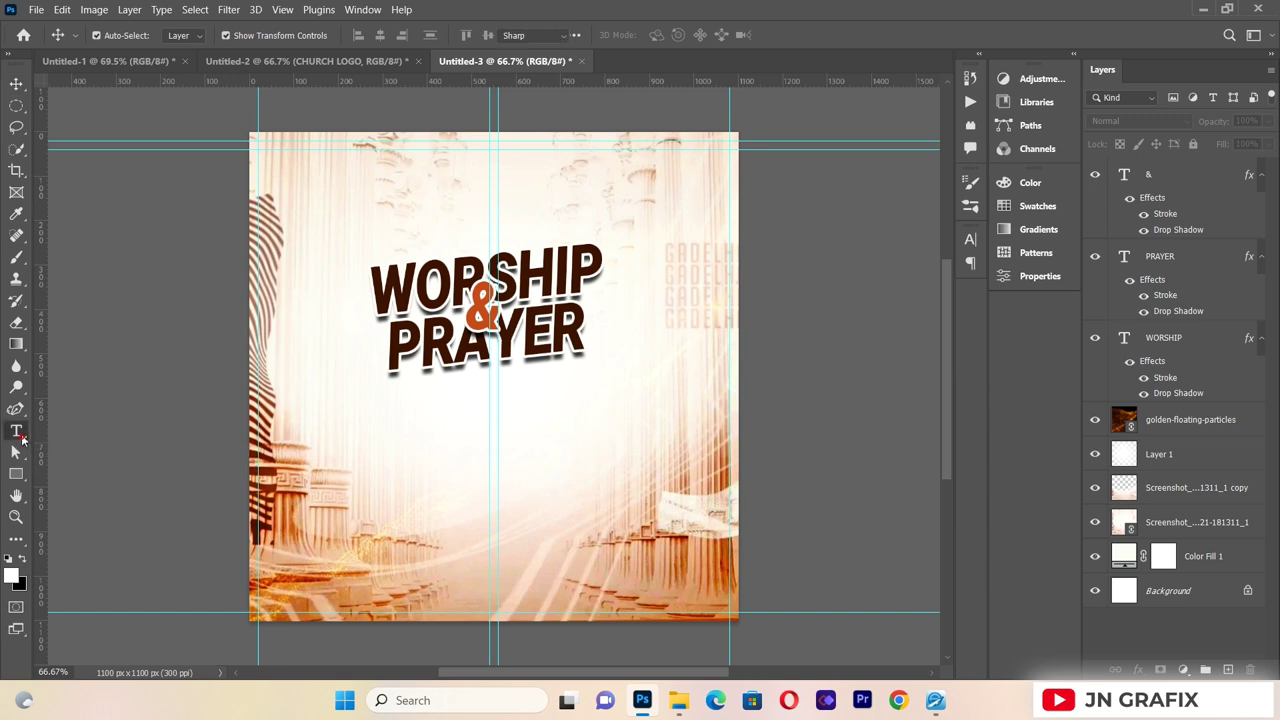
double_click(505, 313)
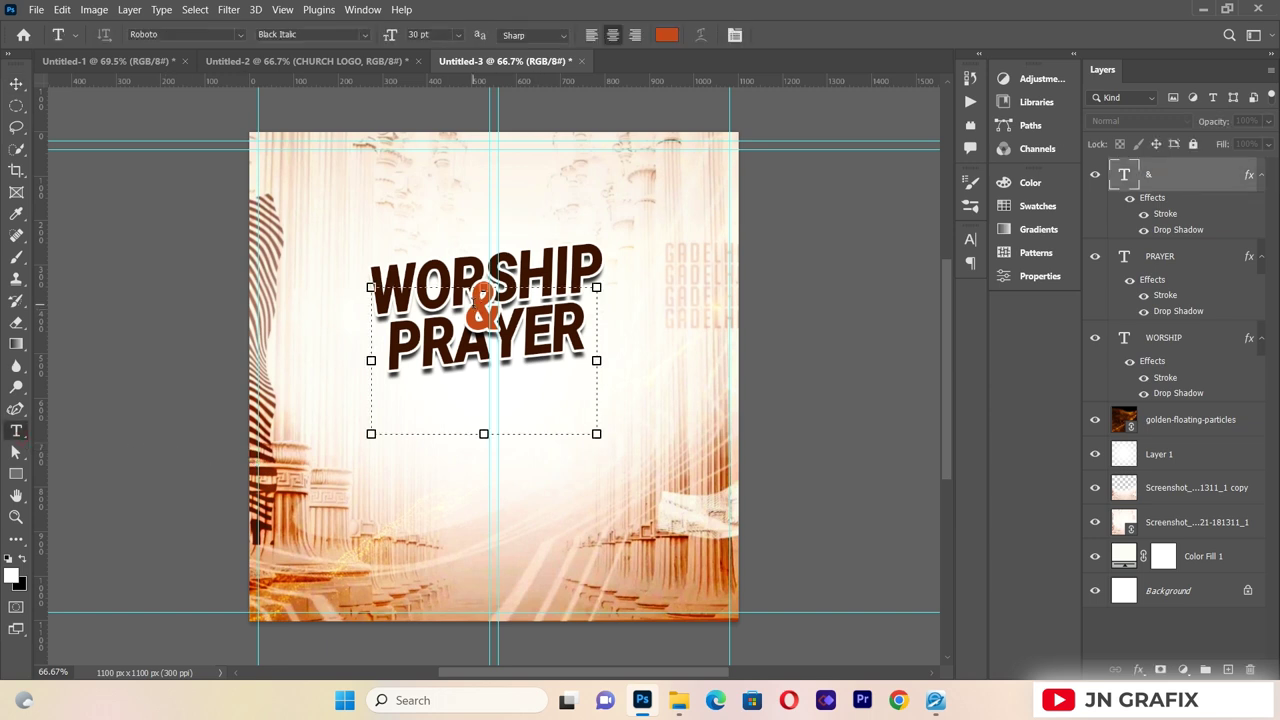
click(366, 35)
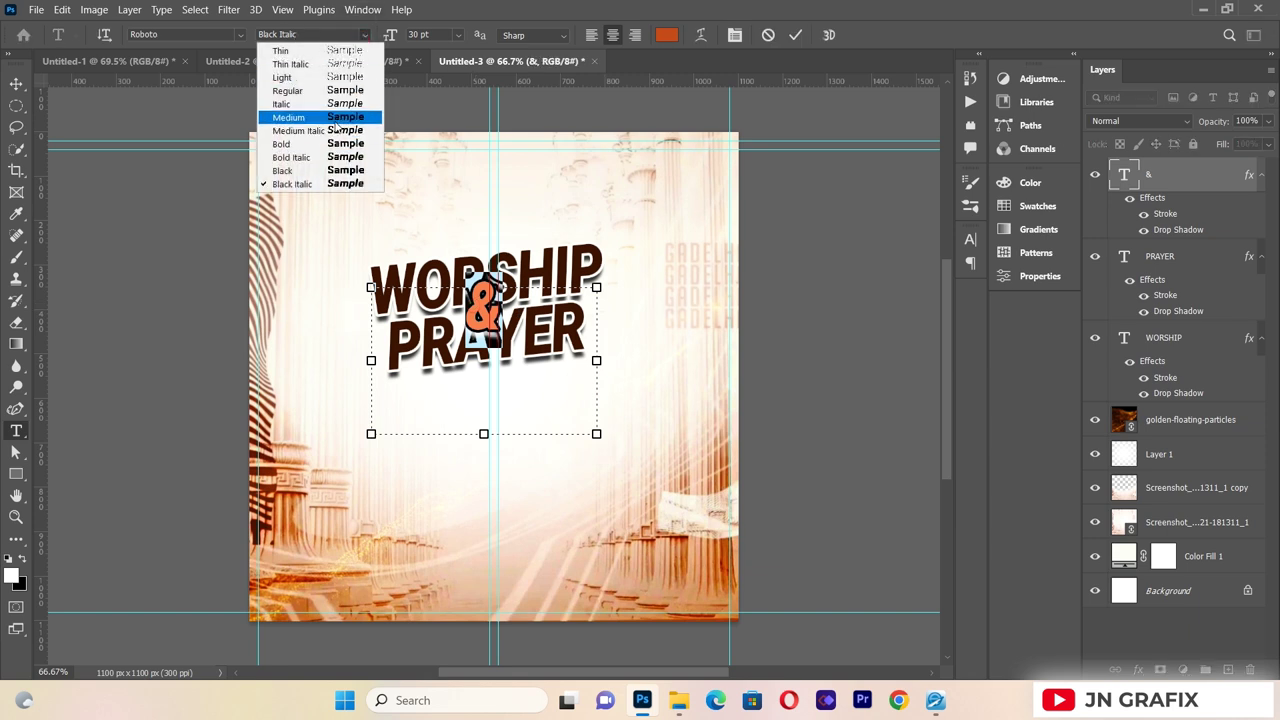
click(340, 144)
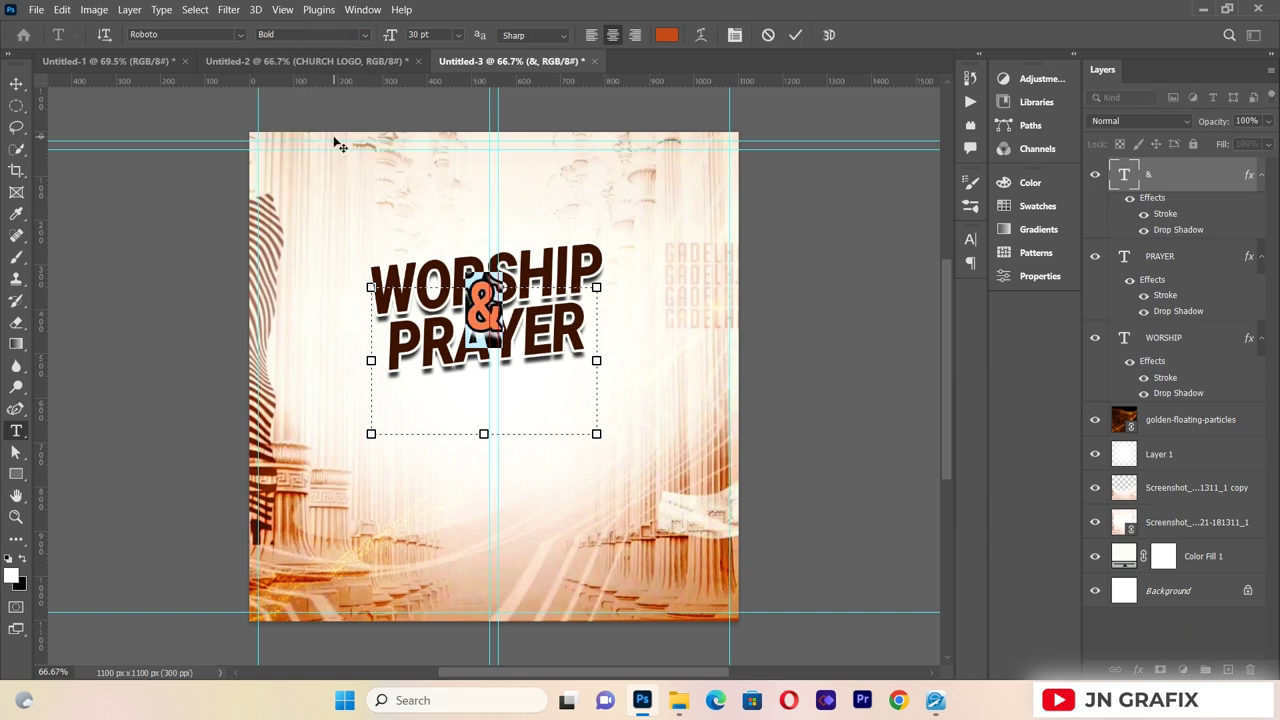
click(17, 83)
click(136, 298)
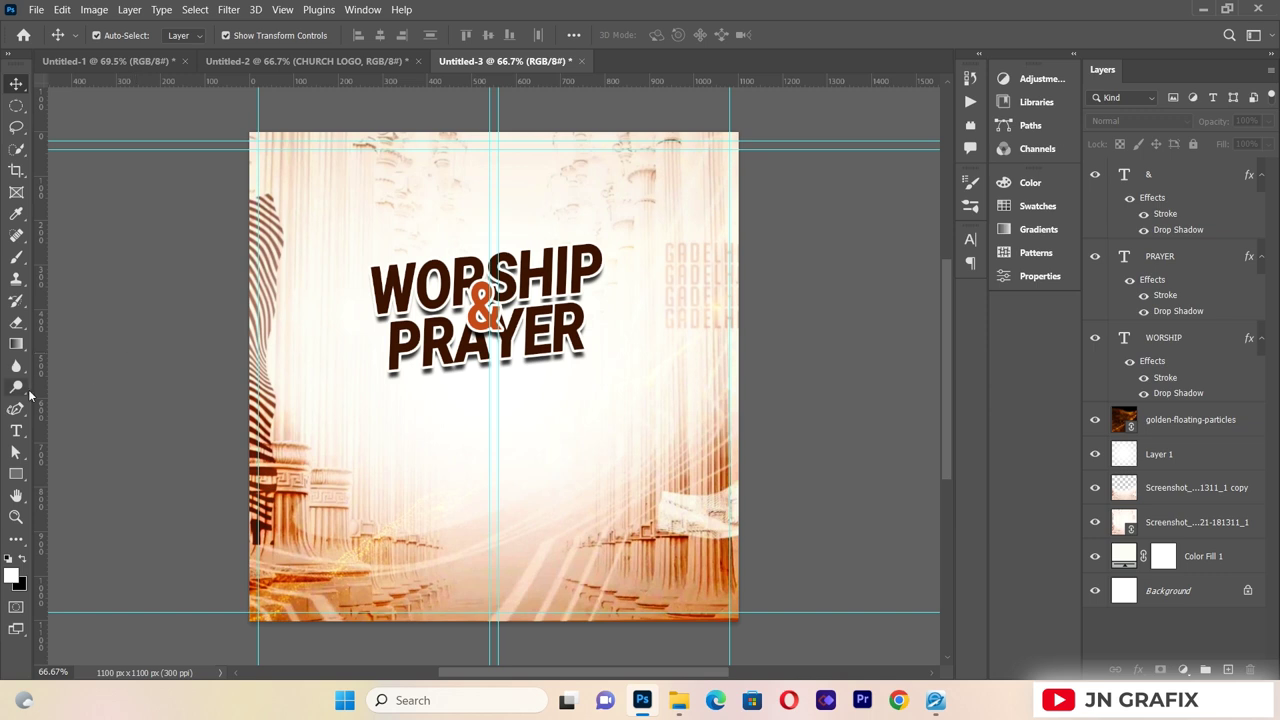
- Create a wide text box below the WORSHIP & PRAYER title containing the word NIGHT
click(16, 431)
drag(306, 417, 682, 570)
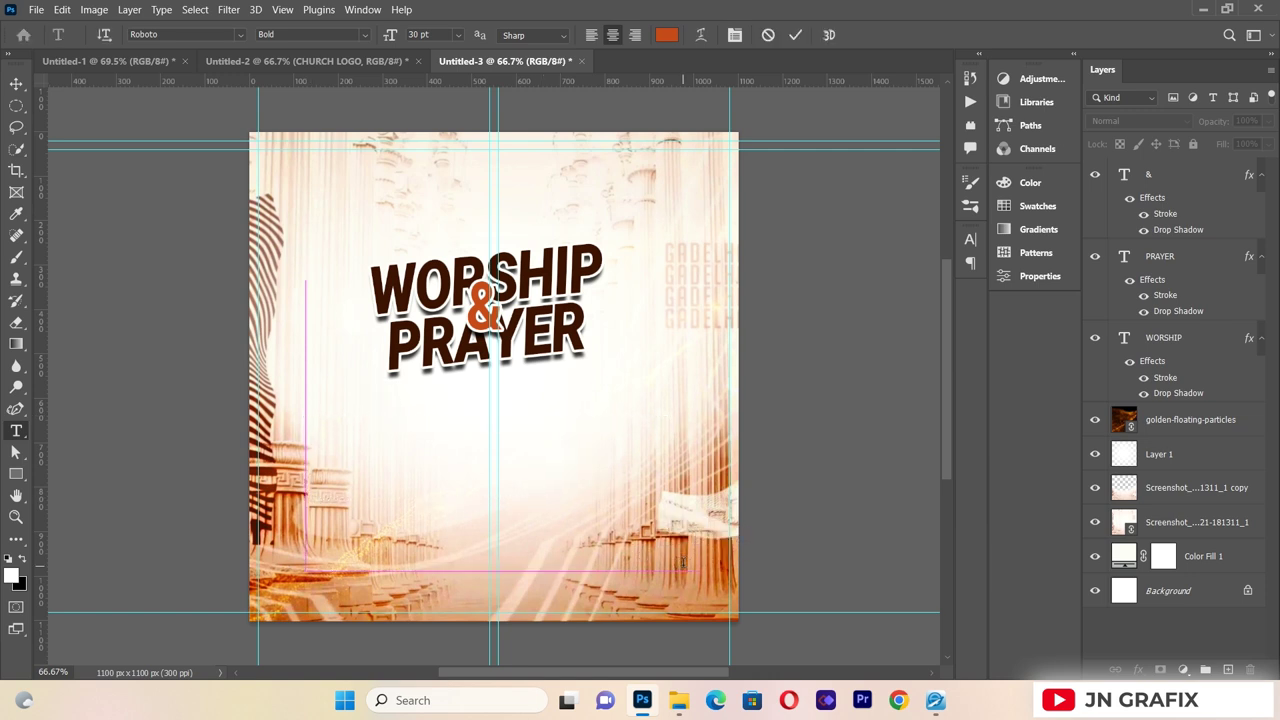
key(BackSpace)
text(NIGHT)
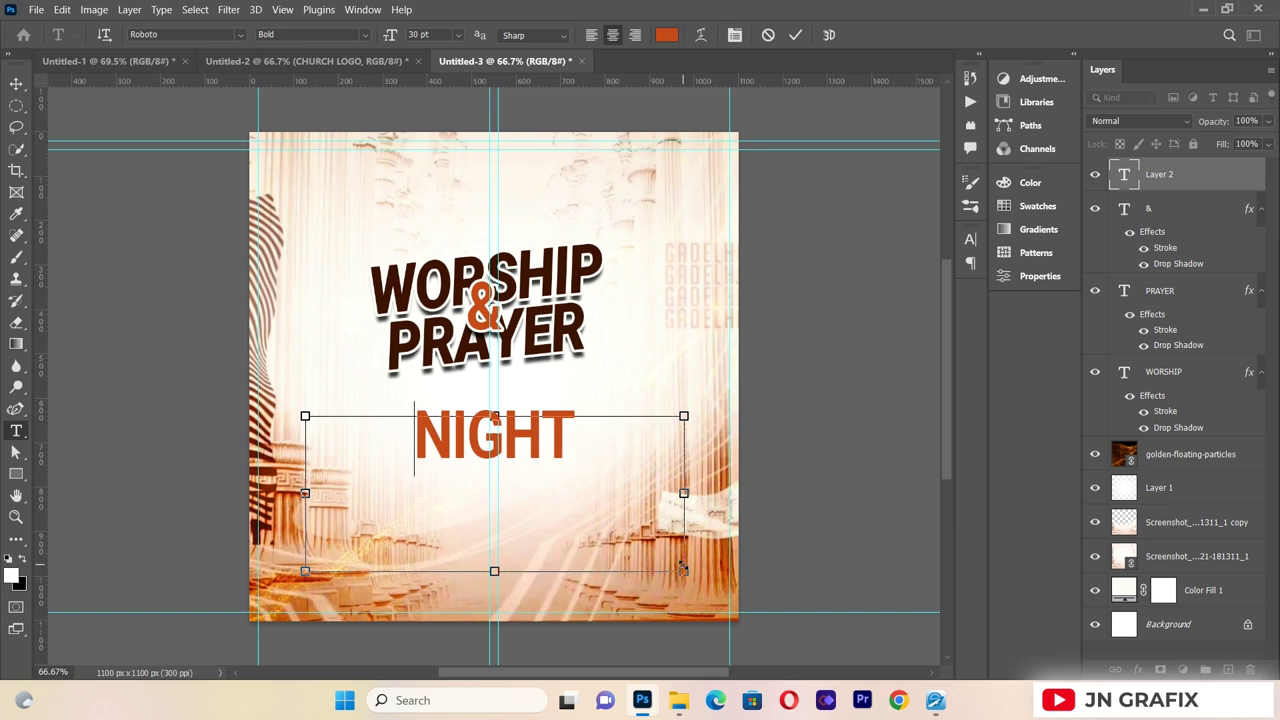
- Set the vertical scale of the NIGHT text to 77%
key(ctrl+a)
click(734, 34)
click(815, 317)
click(813, 317)
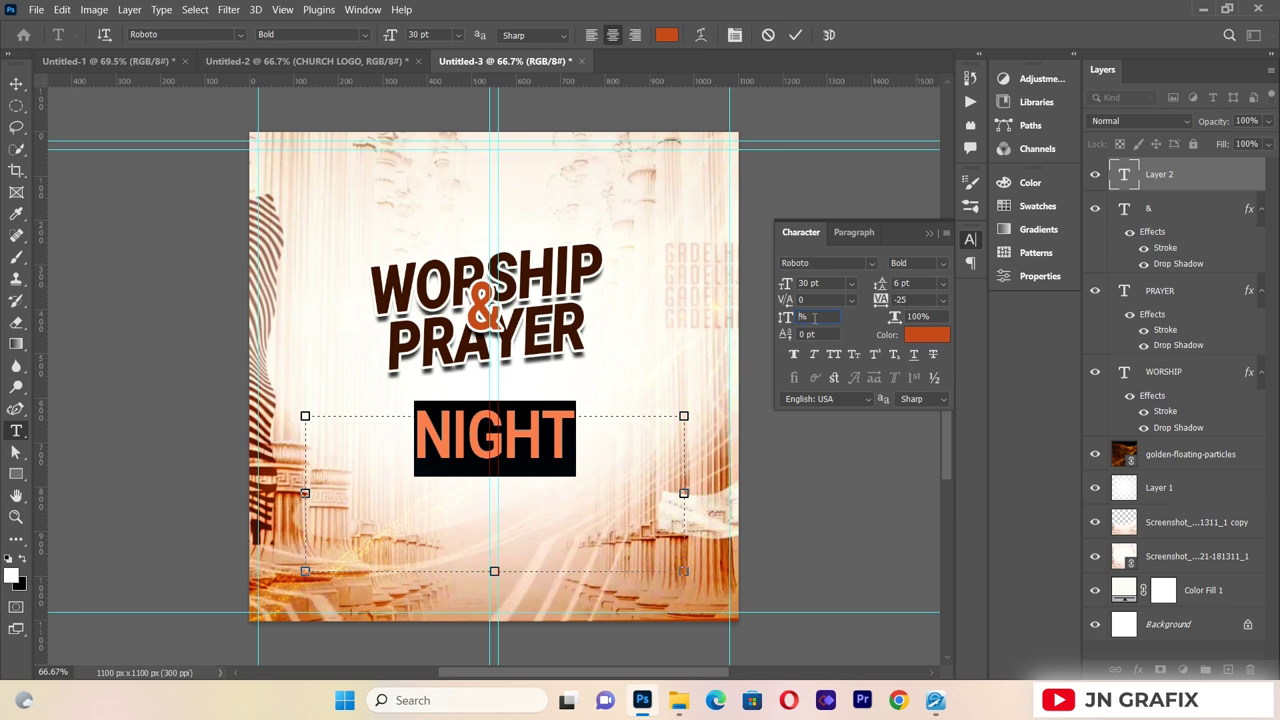
text(77)
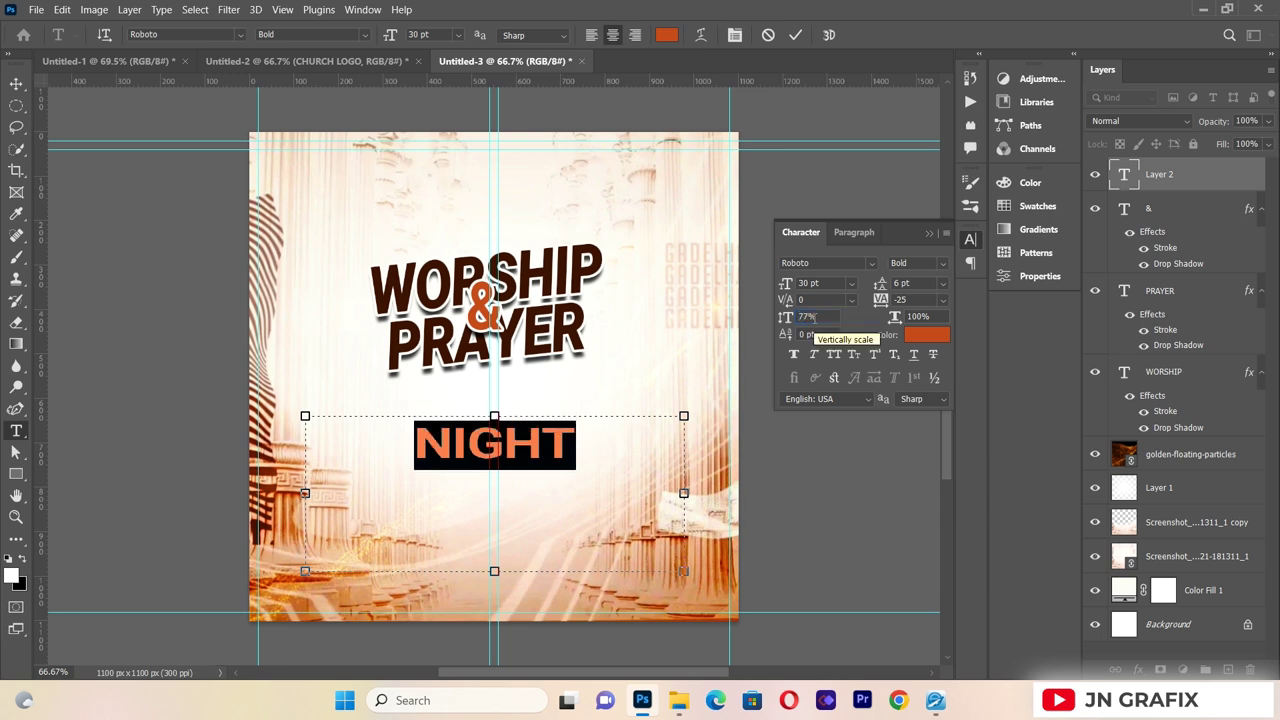
- Set the NIGHT text color to dark brown 3c1303
click(927, 334)
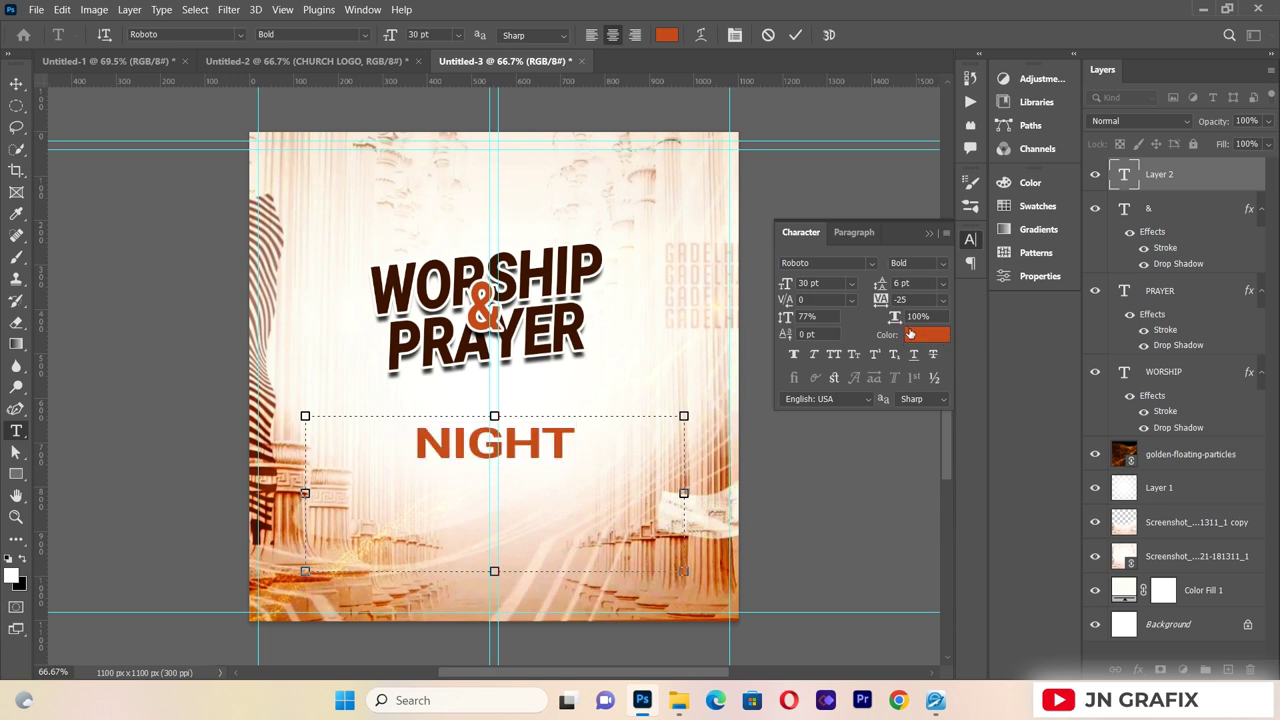
text(3c1303)
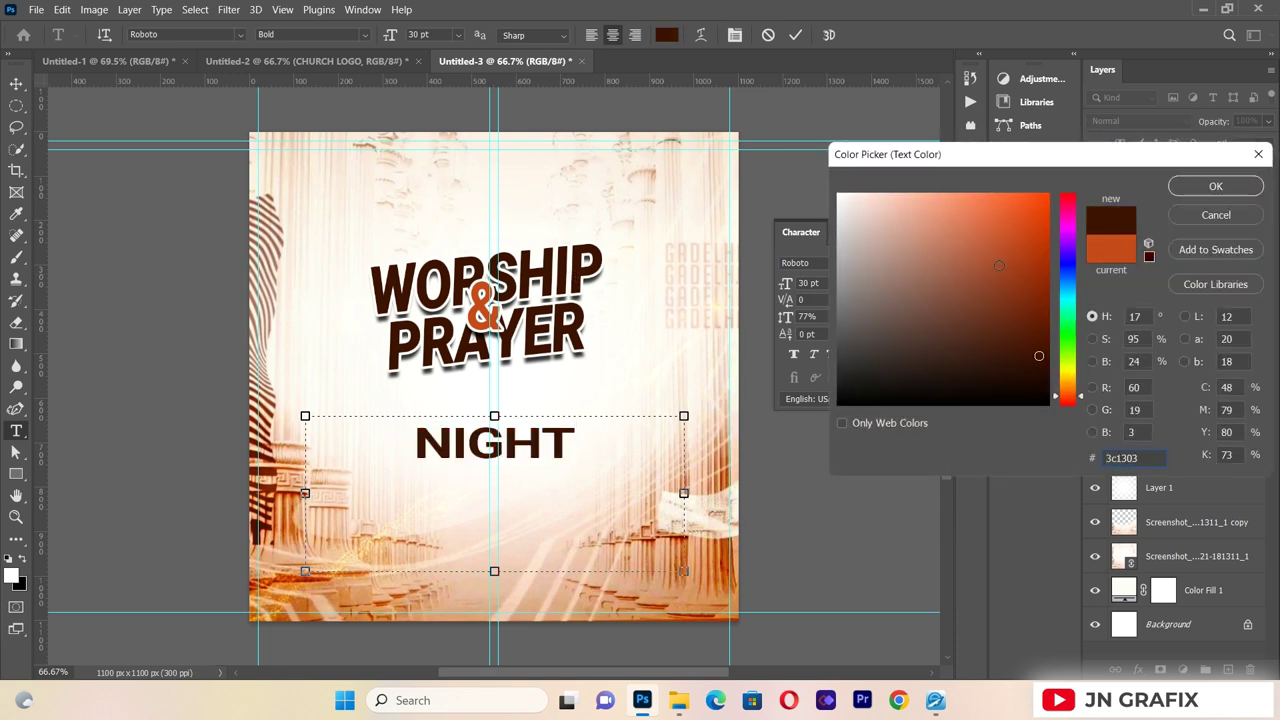
click(1183, 183)
- Change the font style of NIGHT to Roboto Regular and finish editing the text
click(871, 264)
click(942, 266)
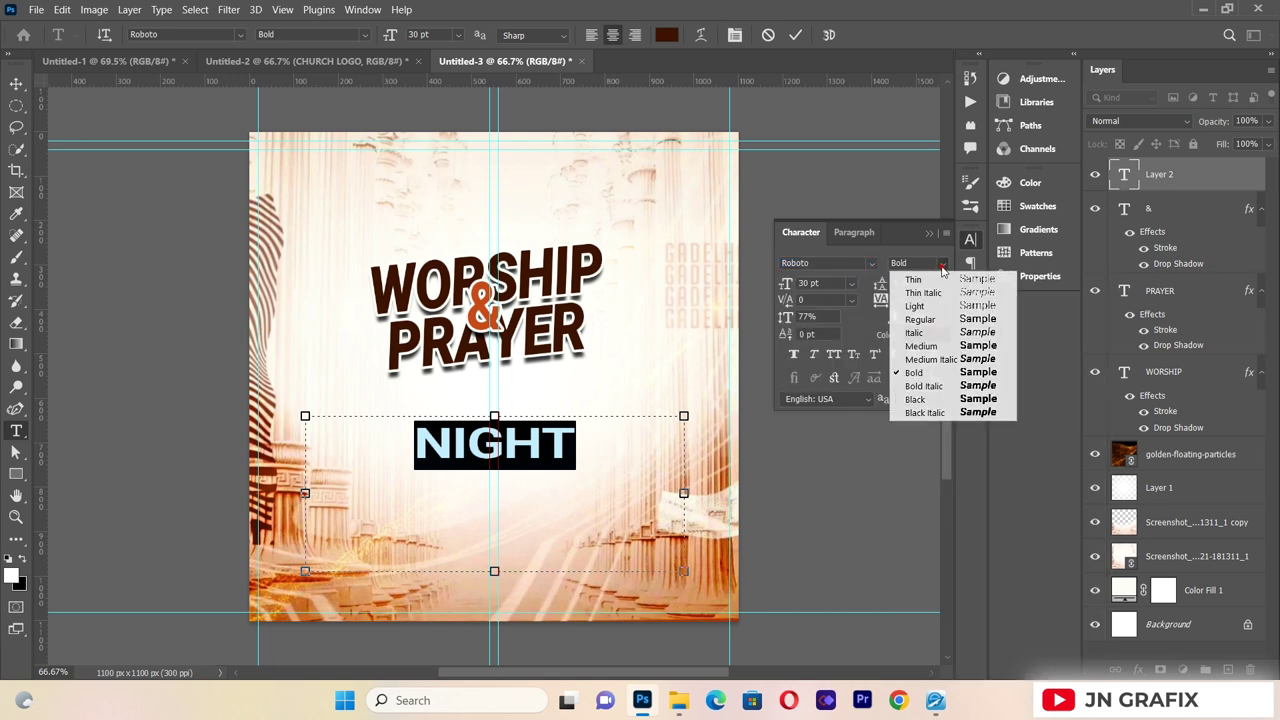
click(930, 319)
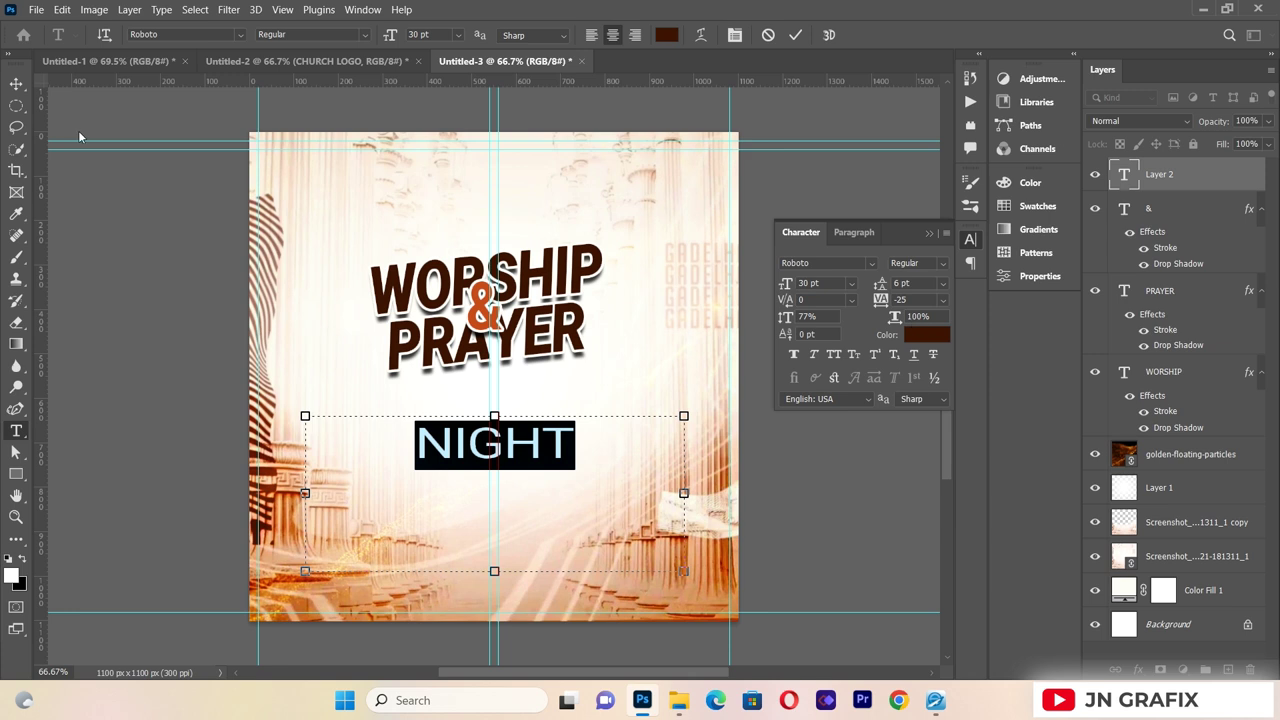
click(16, 84)
click(928, 236)
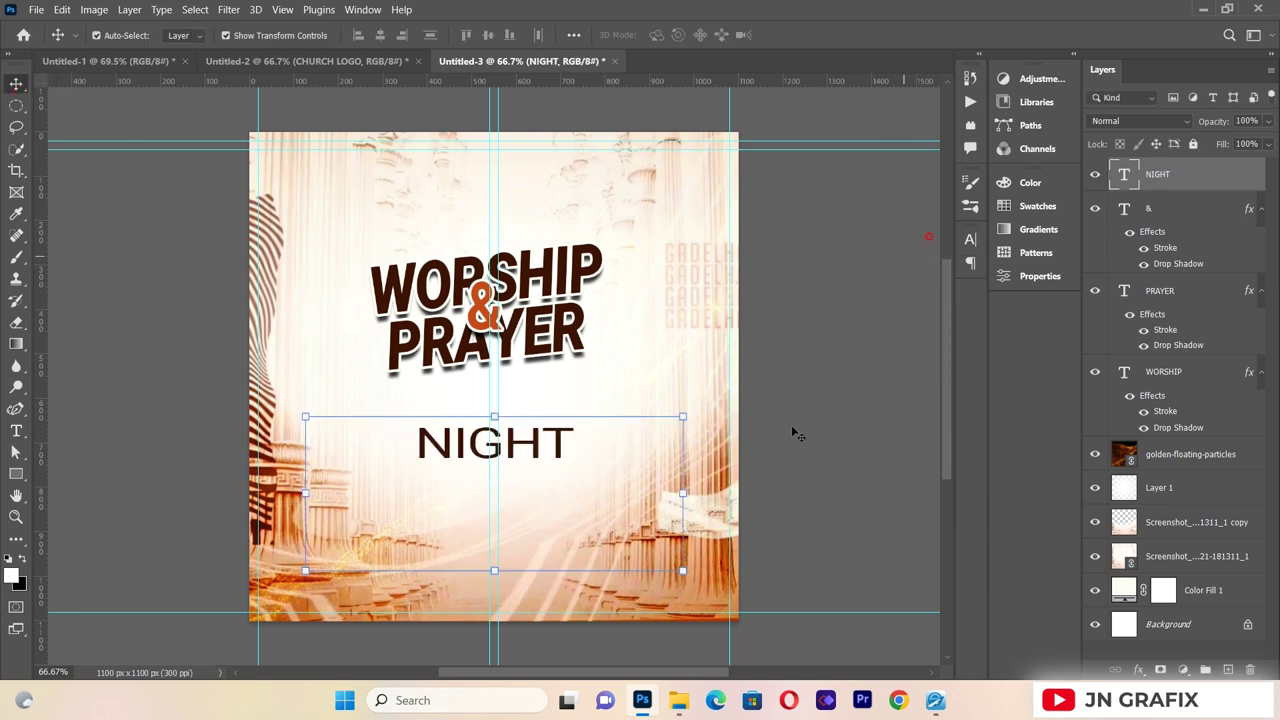
- Scale NIGHT down to about 38%, rotate it about -5.6° to match the title's tilt, and position it just beneath PRAYER
drag(672, 583, 521, 402)
drag(575, 380, 581, 343)
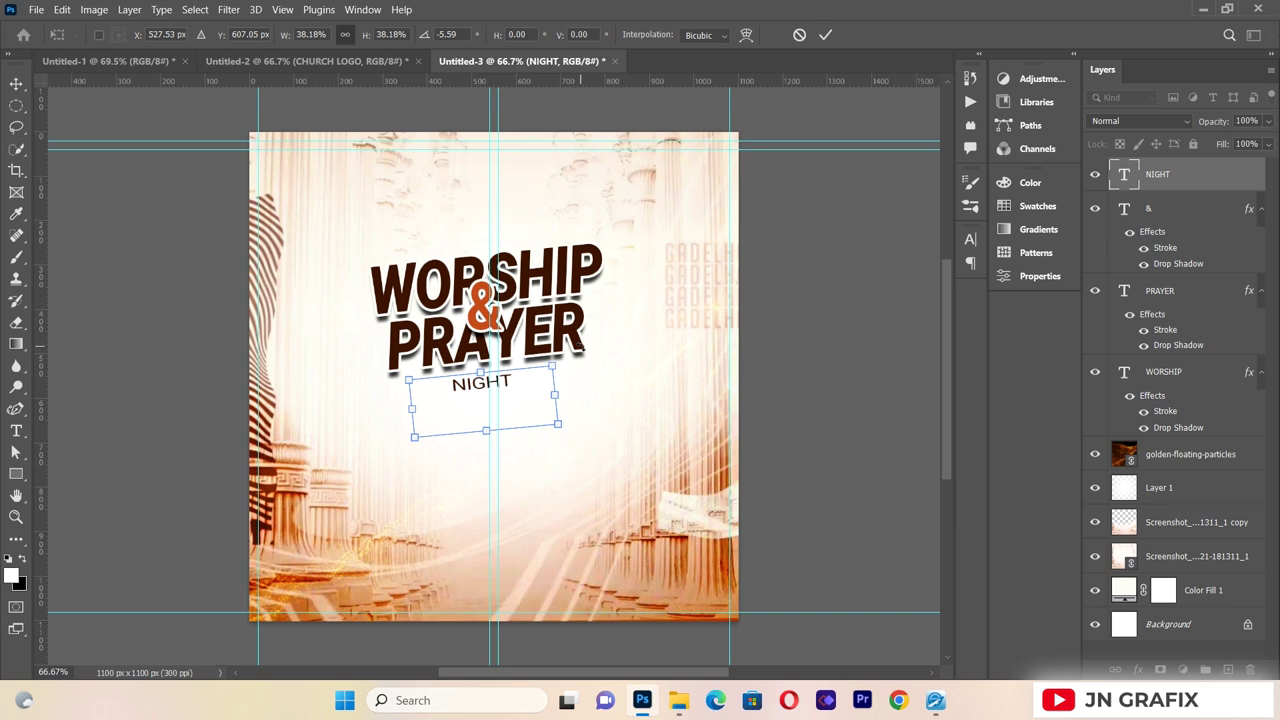
key(Up)
key(Up)
key(Up)
key(Up)
key(Right)
key(Right)
key(Right)
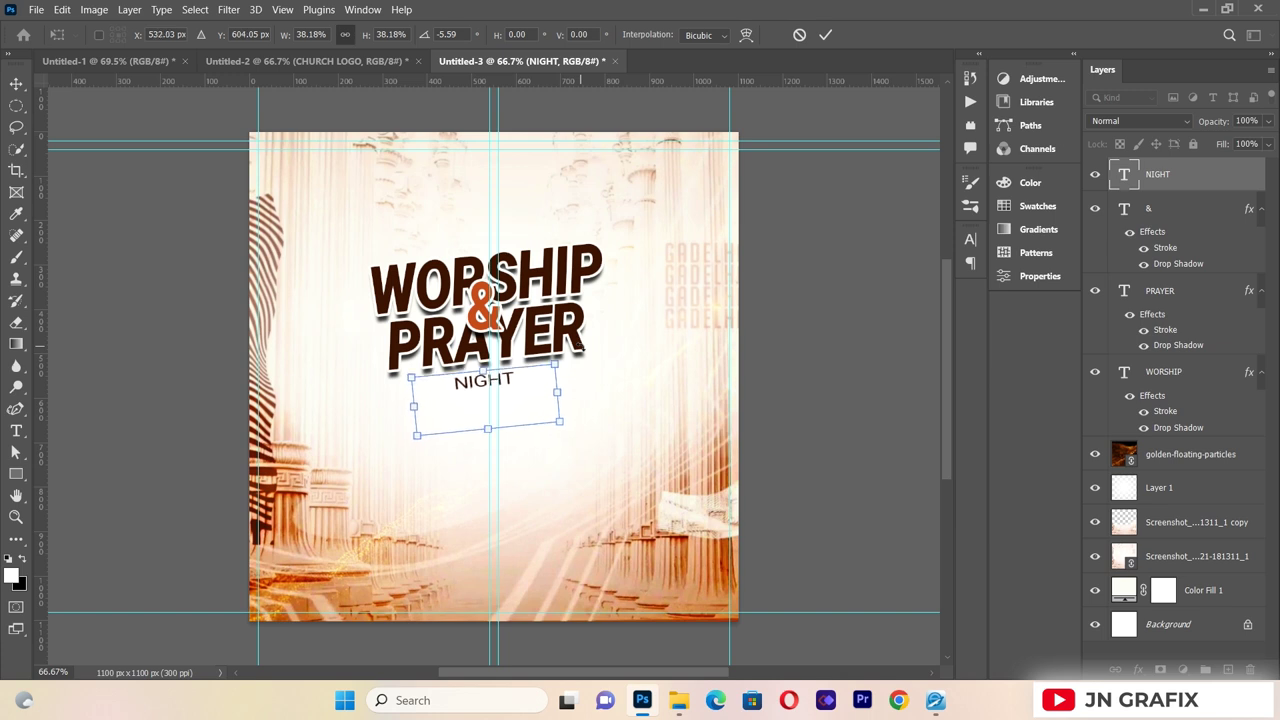
key(Up)
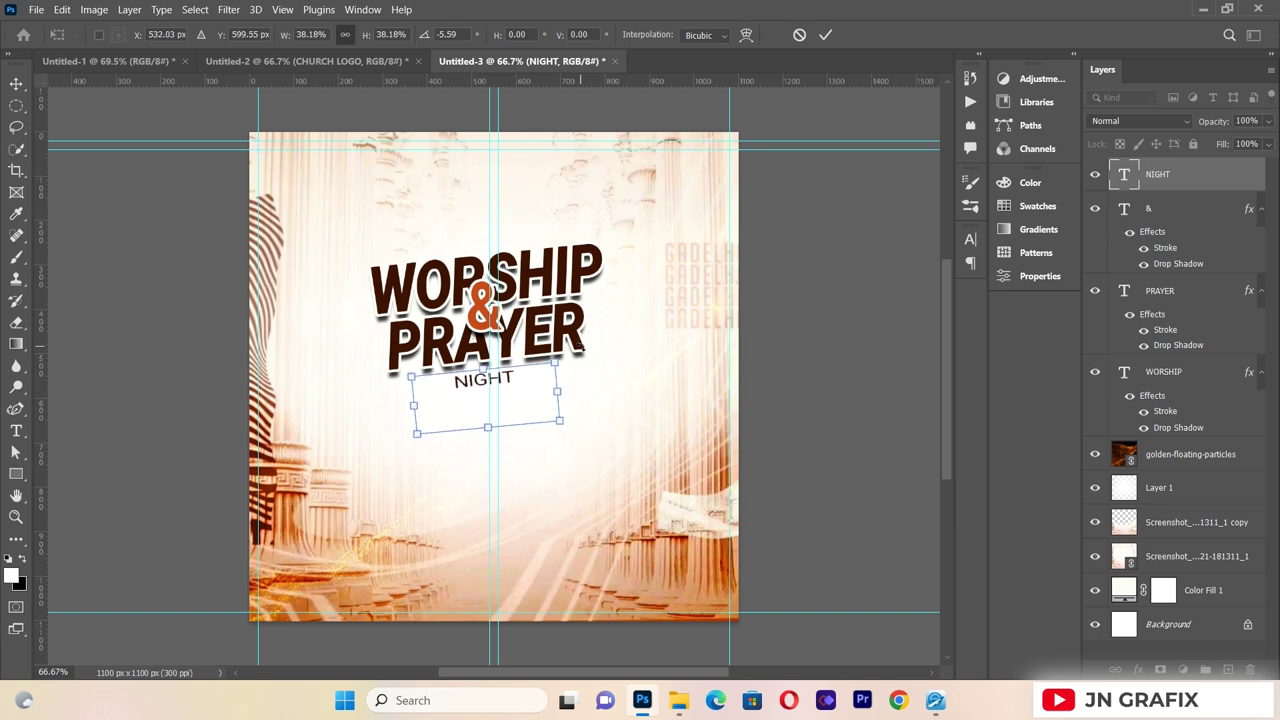
- Enlarge NIGHT slightly to a scale of about 41% and shift it a little left beneath PRAYER
drag(549, 372, 565, 357)
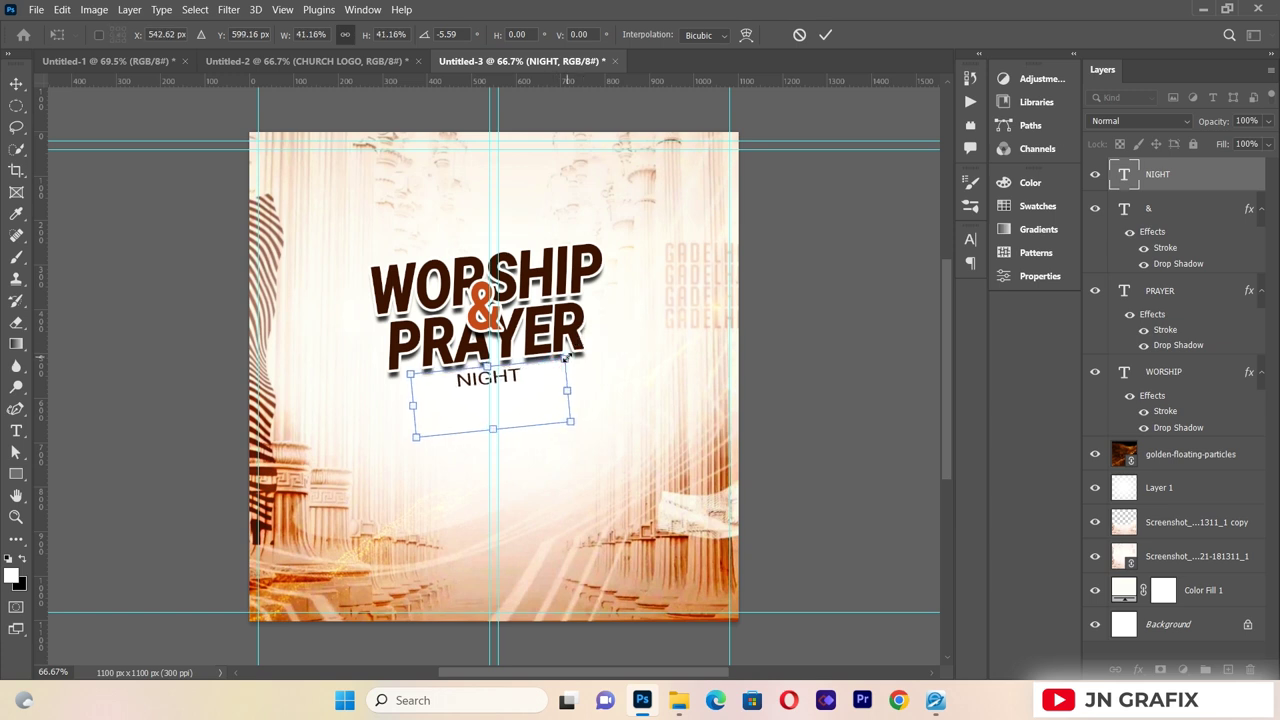
click(111, 324)
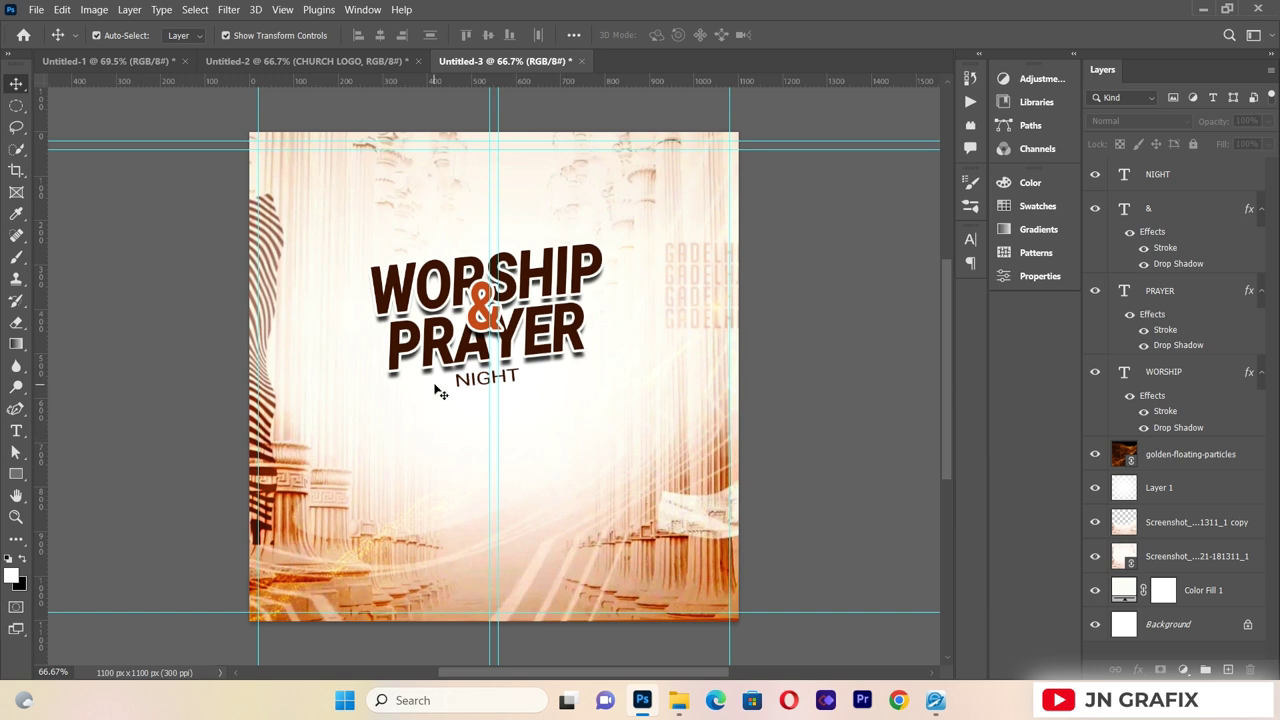
click(476, 388)
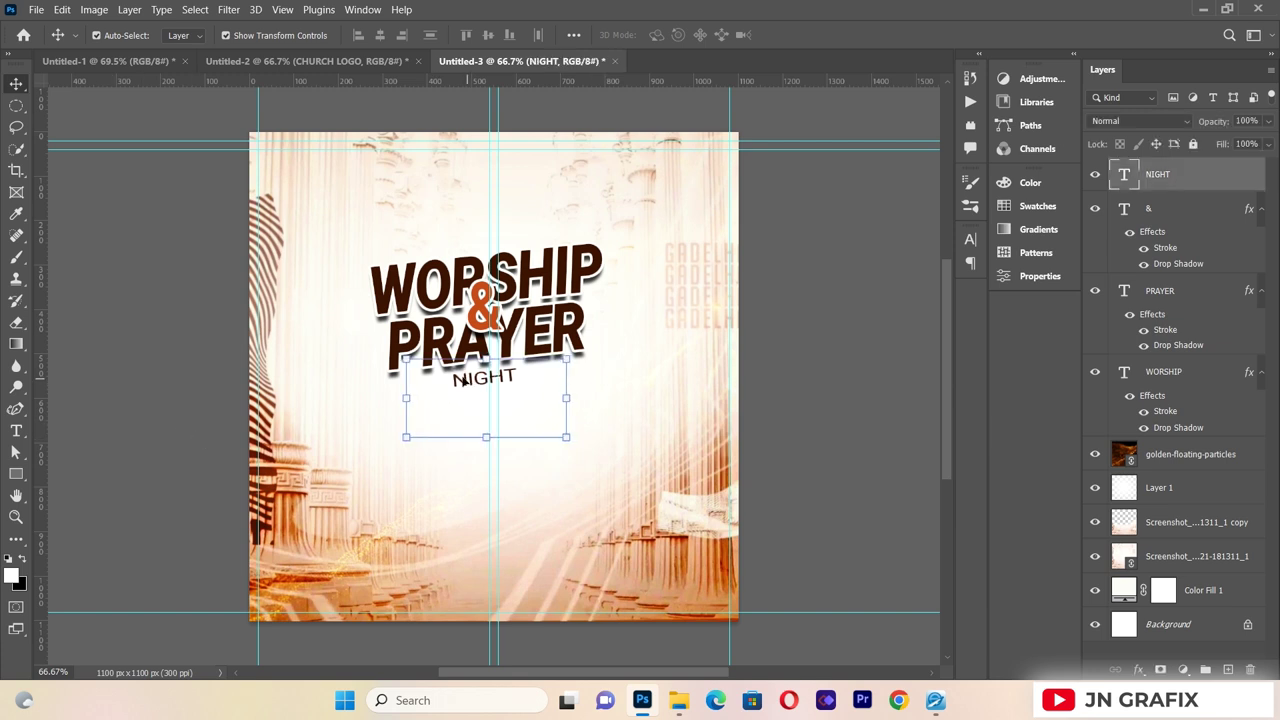
click(185, 293)
- Place the eagle image Untitled-3.png from the CHURCH FLYER folder as a linked file
click(35, 9)
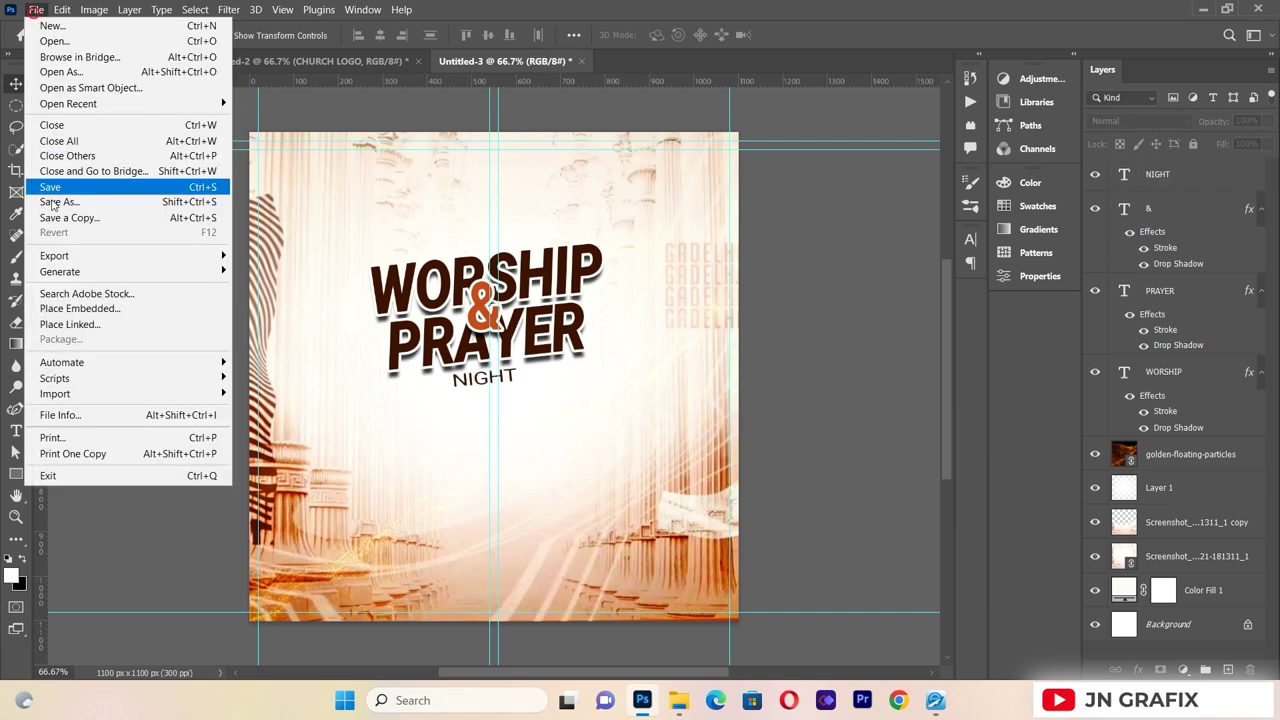
click(88, 325)
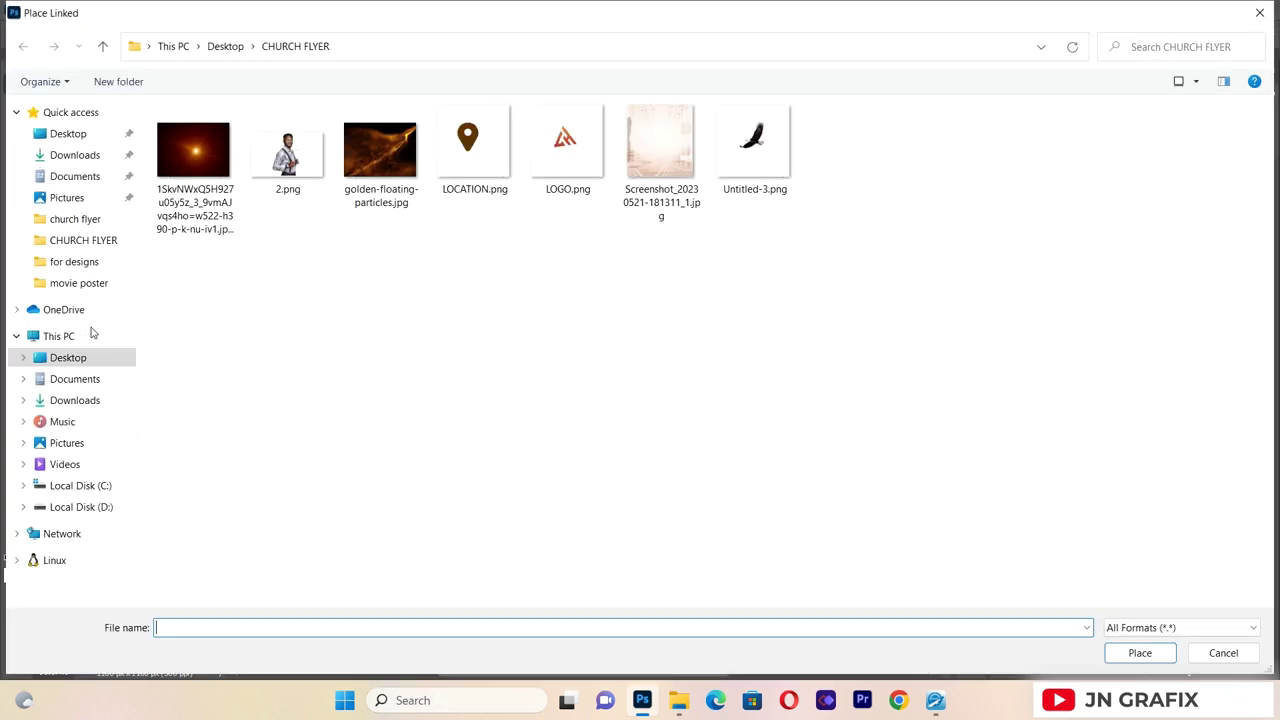
double_click(766, 158)
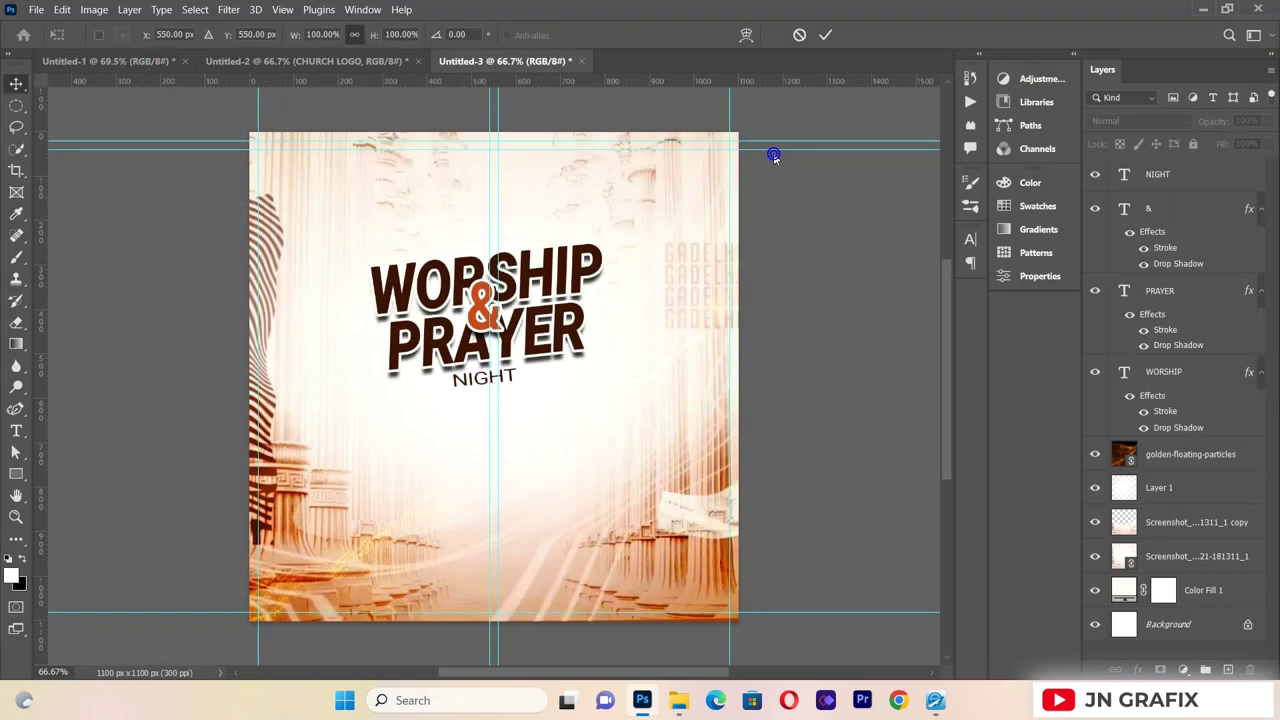
- Scale the eagle to about 68% and position it in the flyer's upper-right corner beside WORSHIP
drag(737, 132, 581, 290)
drag(446, 435, 695, 213)
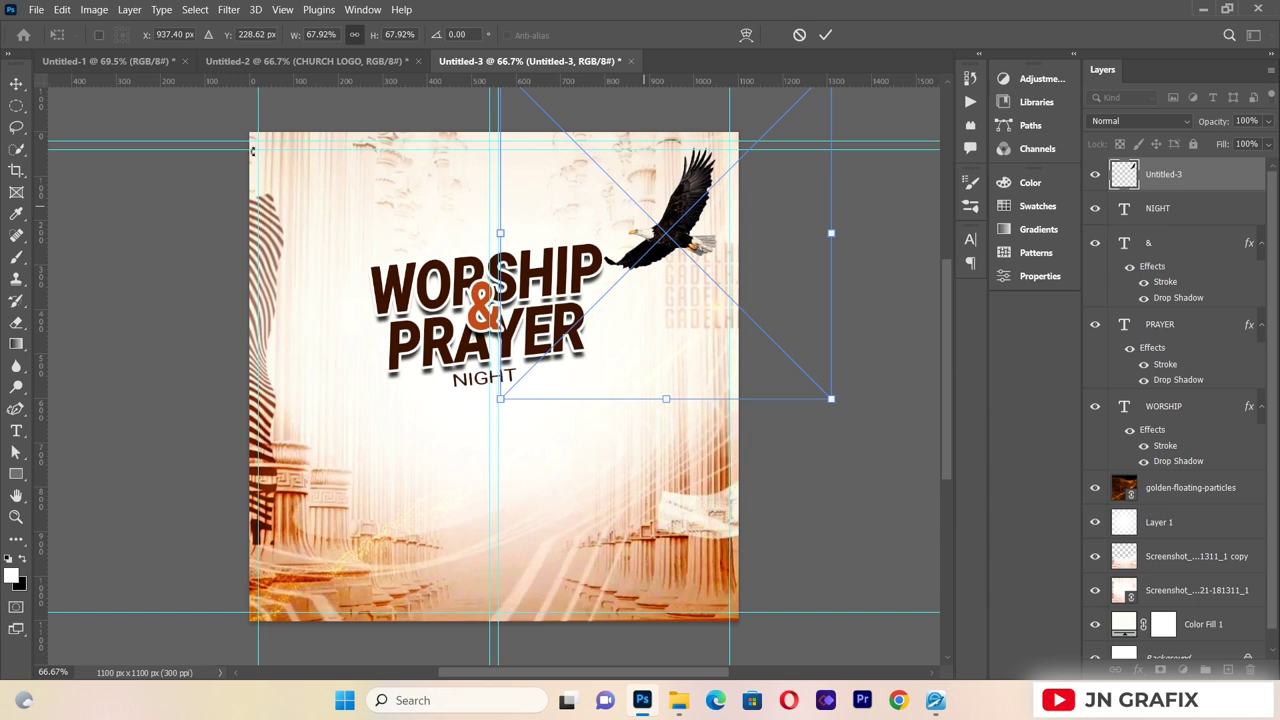
key(Return)
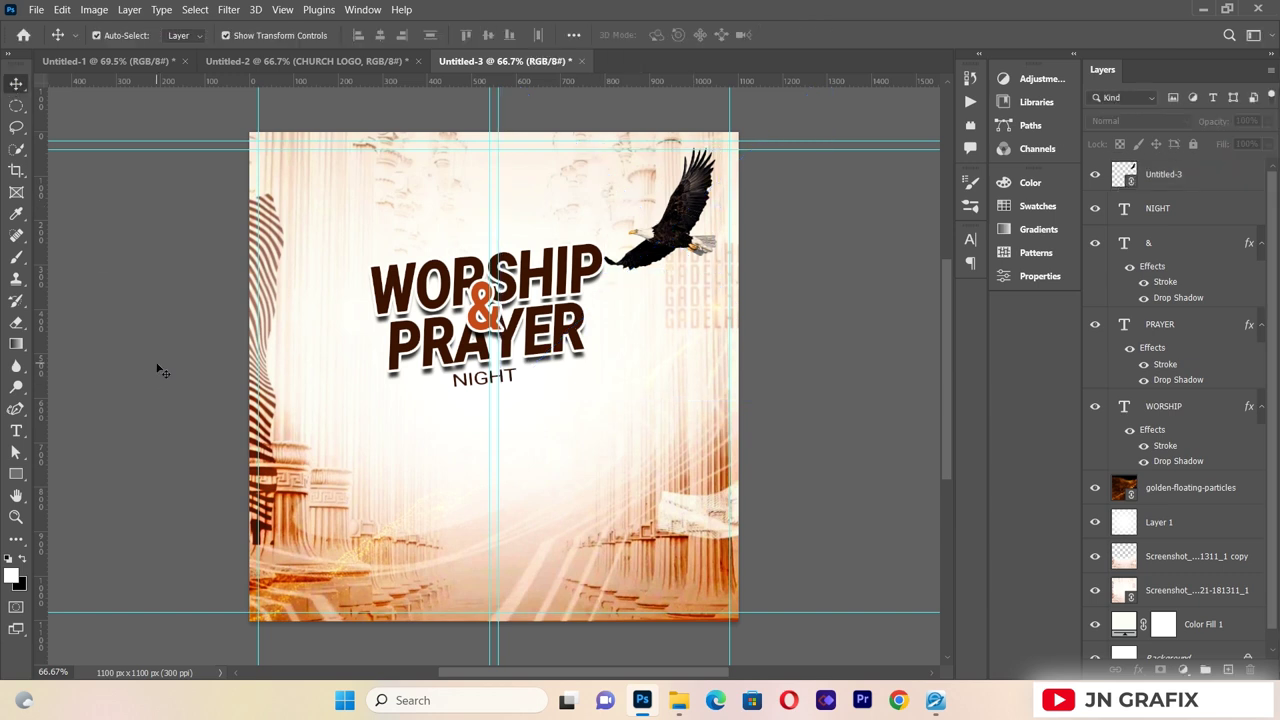
- Place the light-burst image 8a4dcc401b56ccd6b80b1df962cd436f.png as a linked file and enlarge it to cover the whole flyer
click(35, 10)
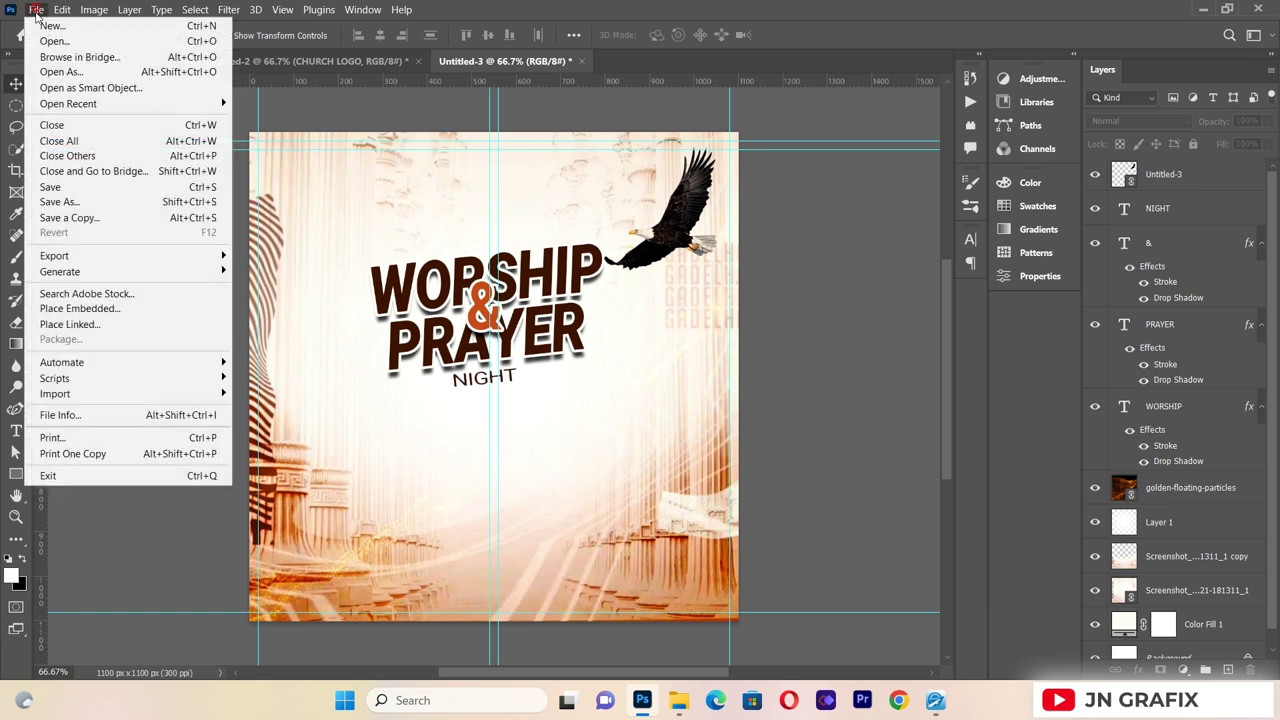
click(100, 325)
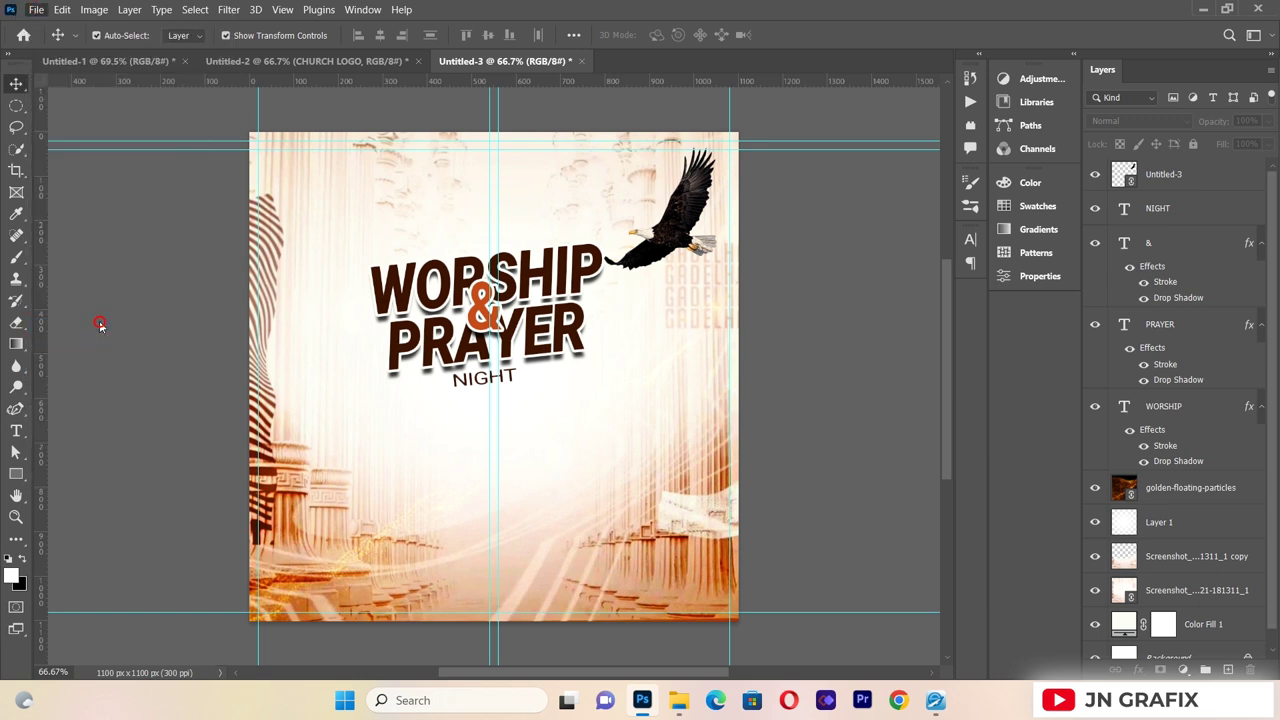
double_click(381, 158)
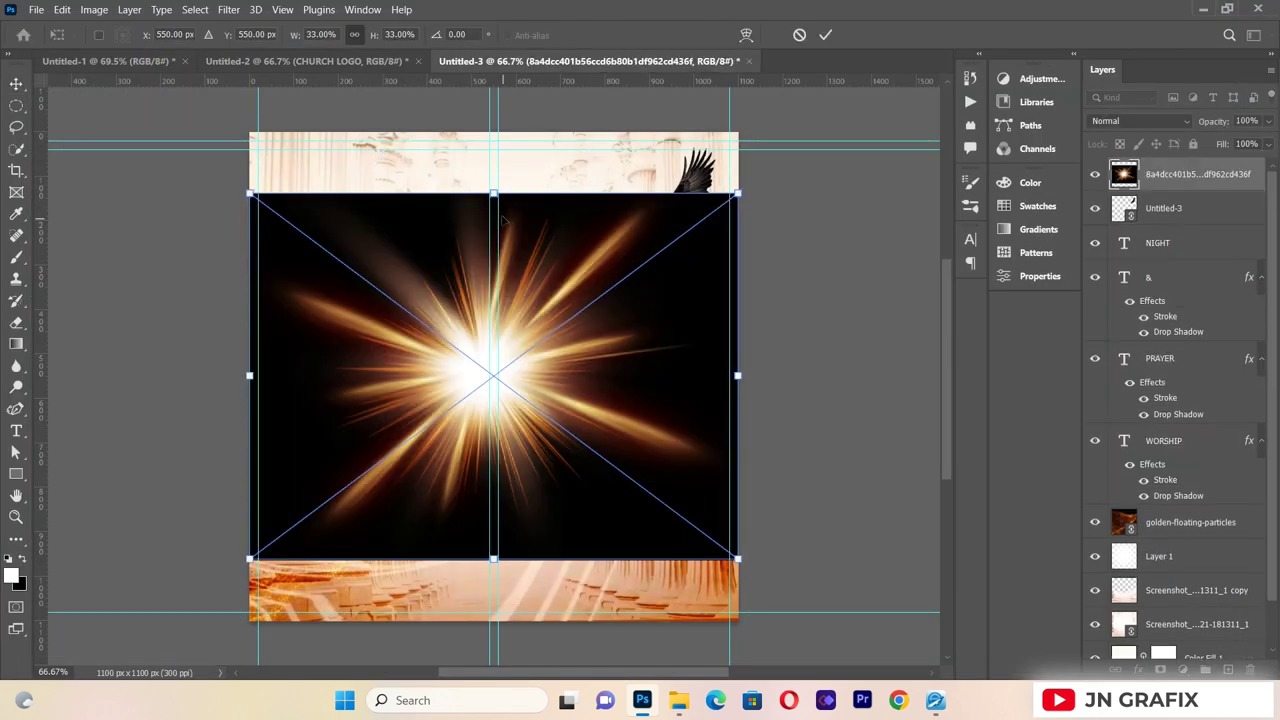
drag(494, 190, 494, 124)
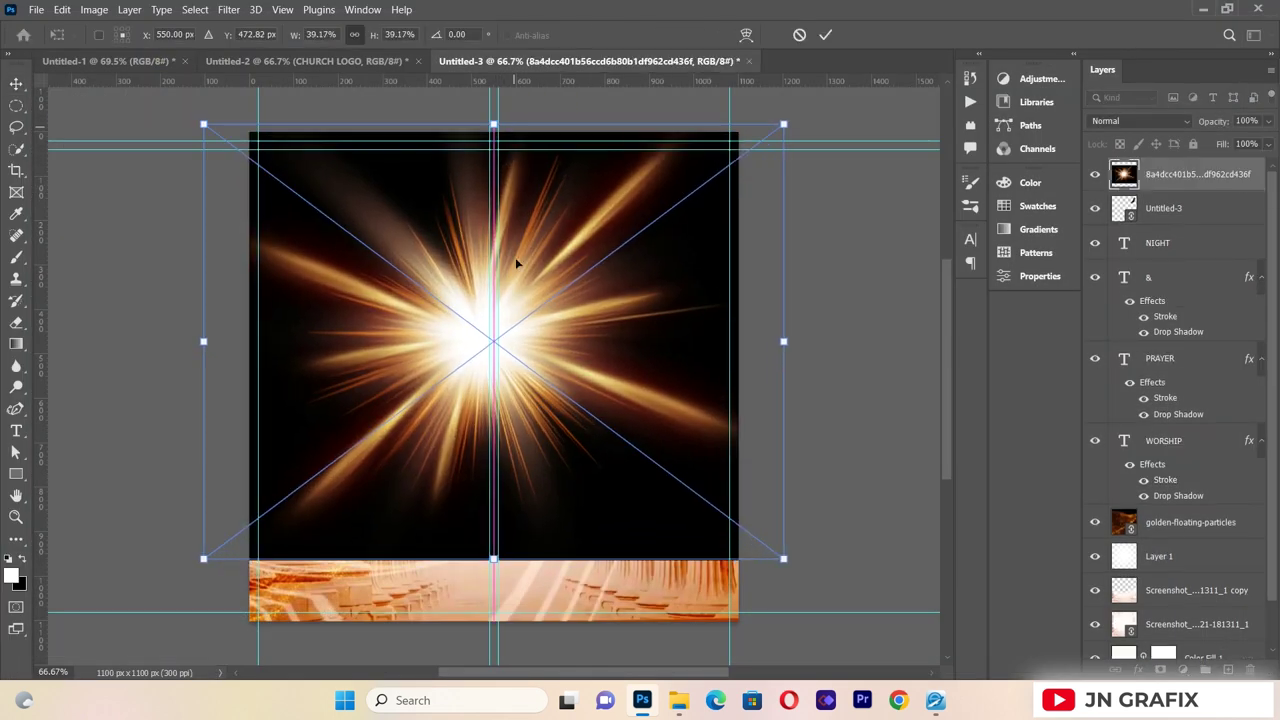
drag(492, 562, 494, 627)
key(Return)
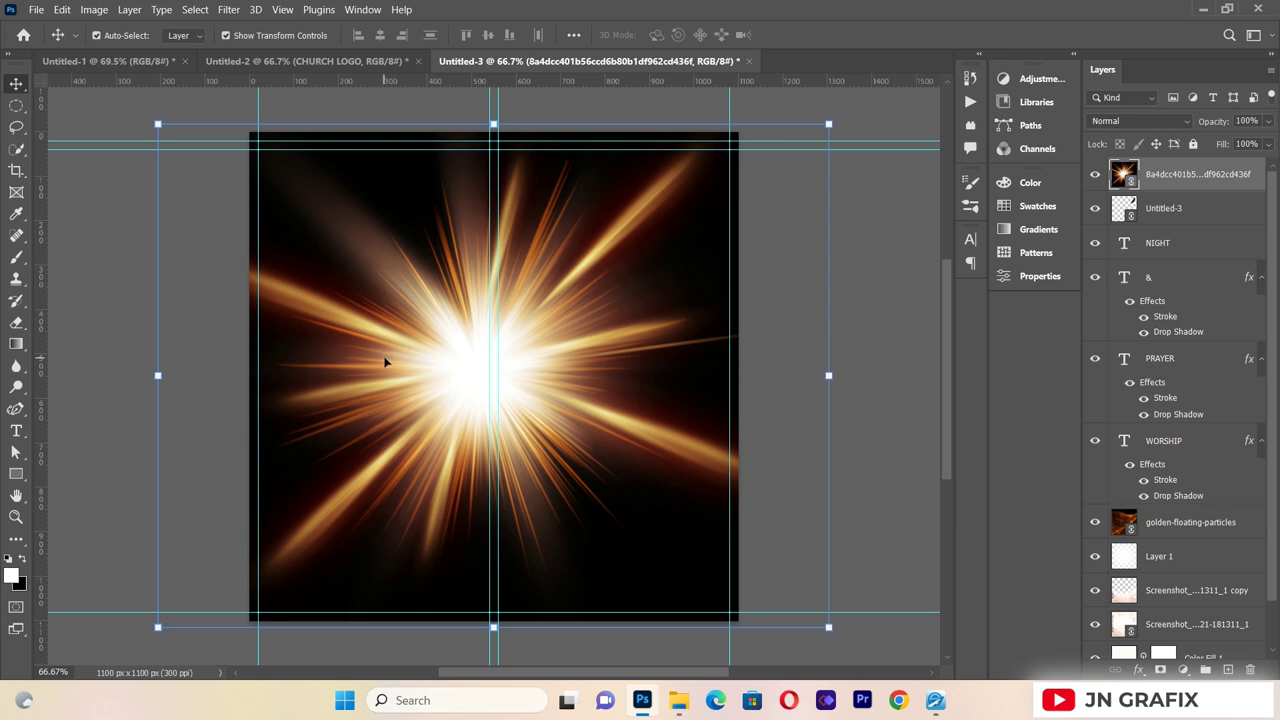
- Set the light-burst layer's blend mode to Overlay so it blends with the flyer beneath
click(461, 368)
click(1140, 120)
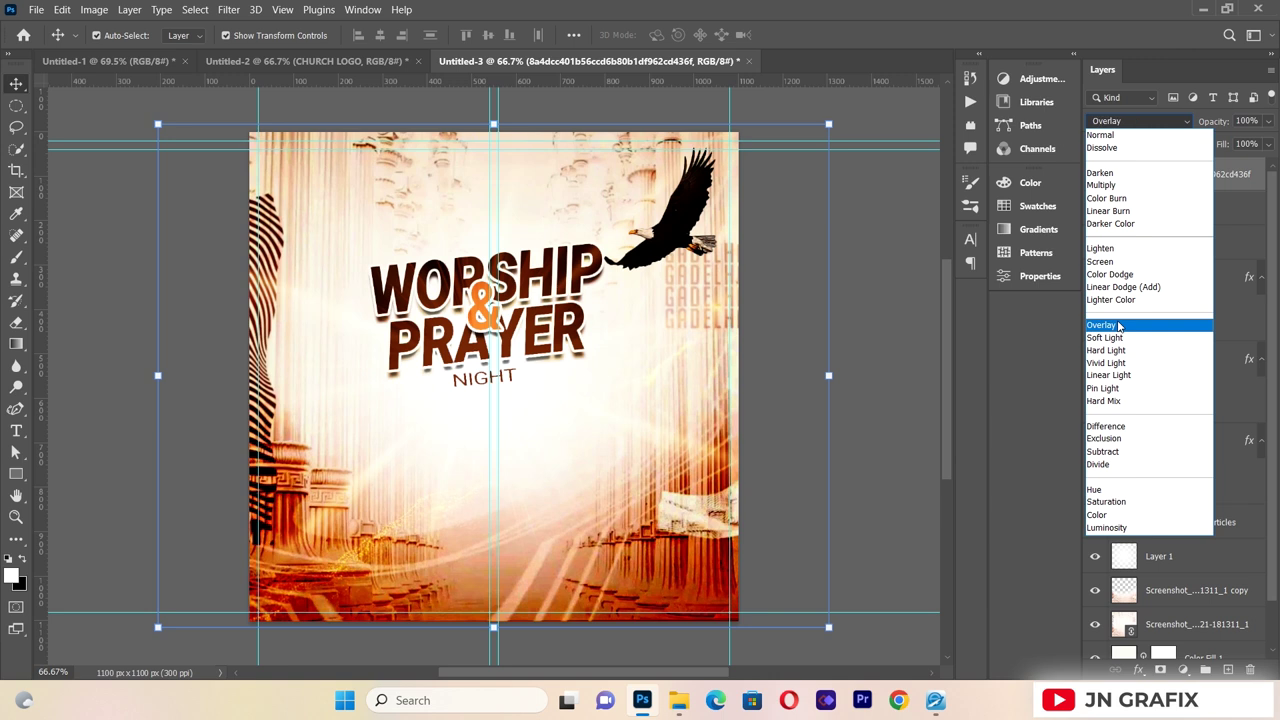
click(1119, 325)
click(815, 287)
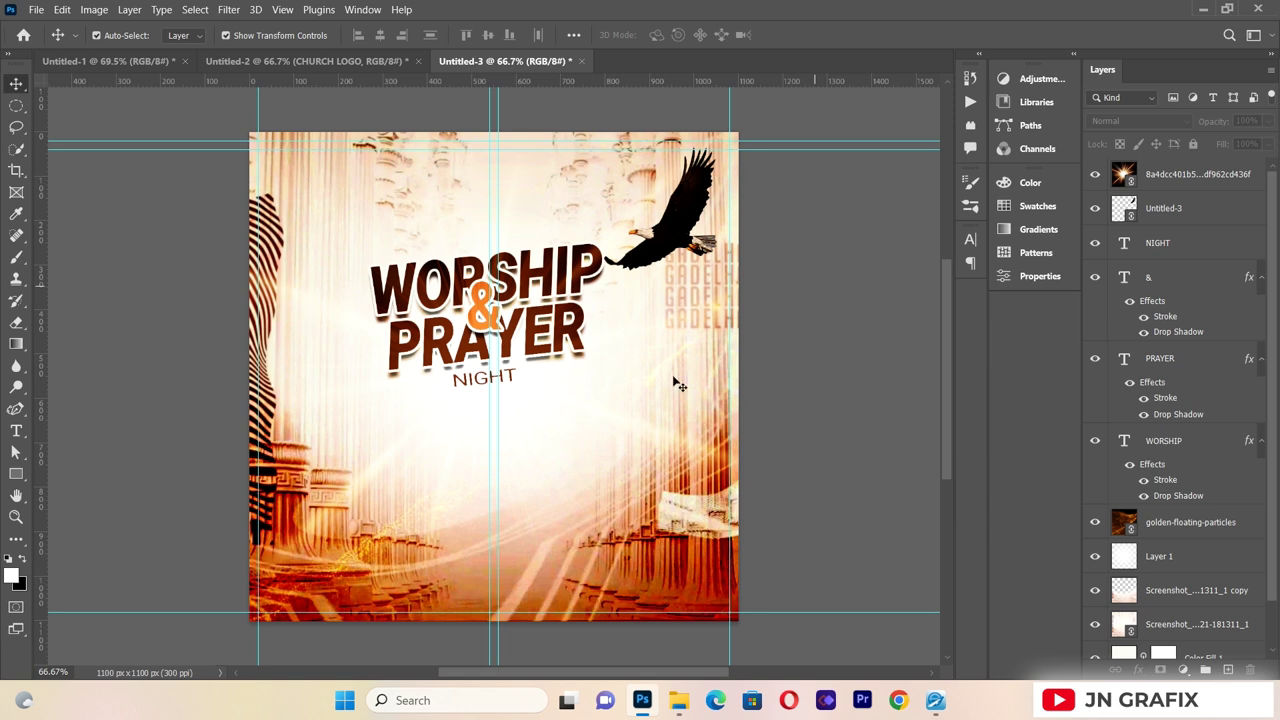
click(596, 425)
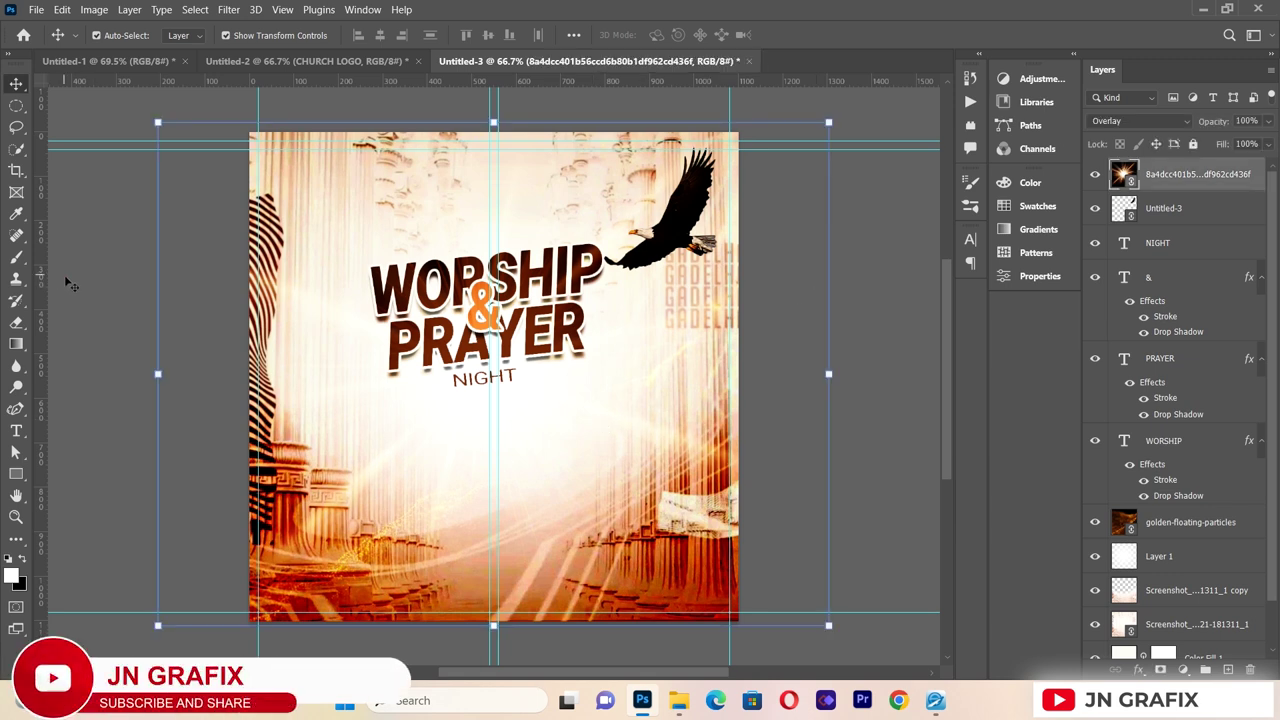
click(80, 230)
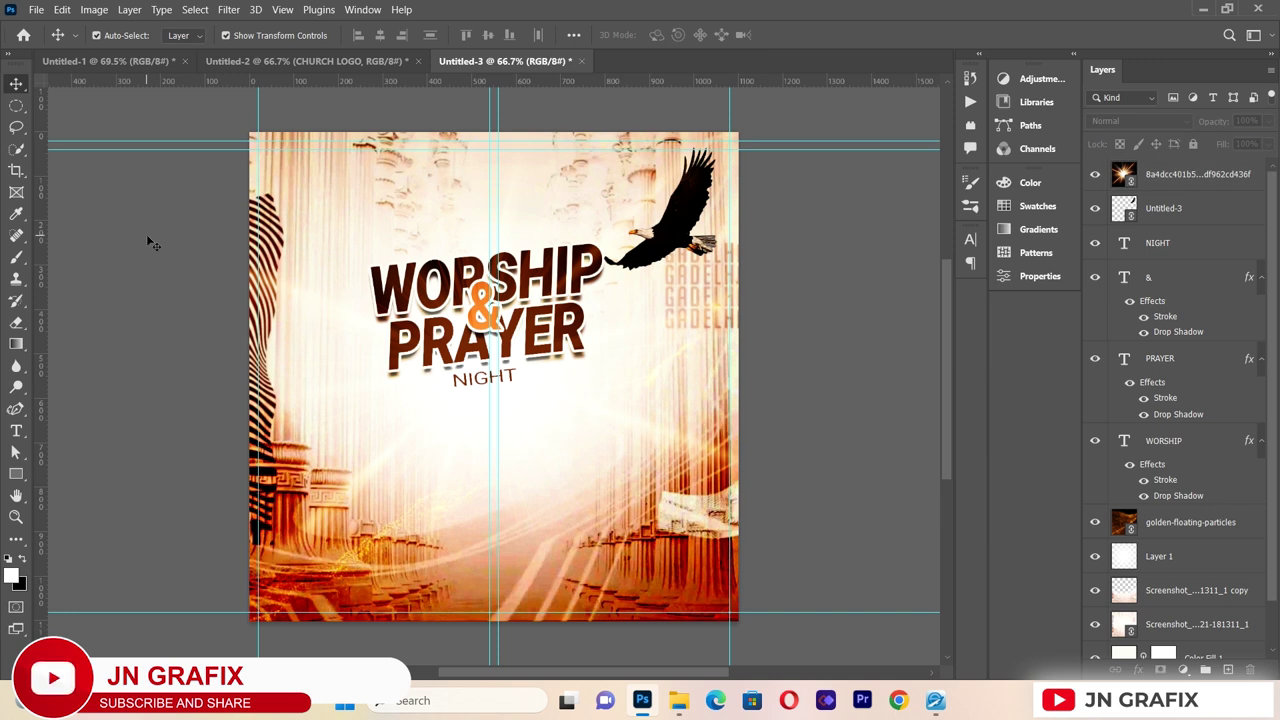
- Place the man's photo 2.png as a linked file, scale it to about 108% and position it at the flyer's lower center beneath NIGHT
click(38, 9)
click(106, 326)
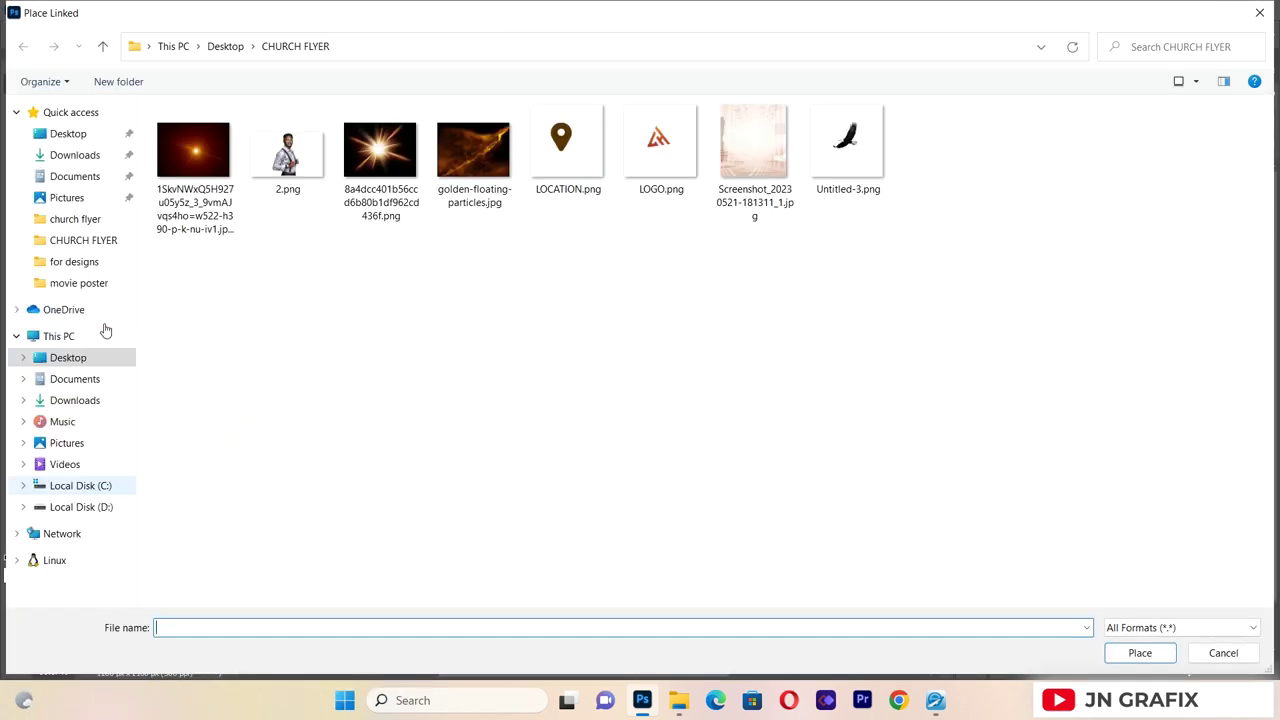
double_click(288, 155)
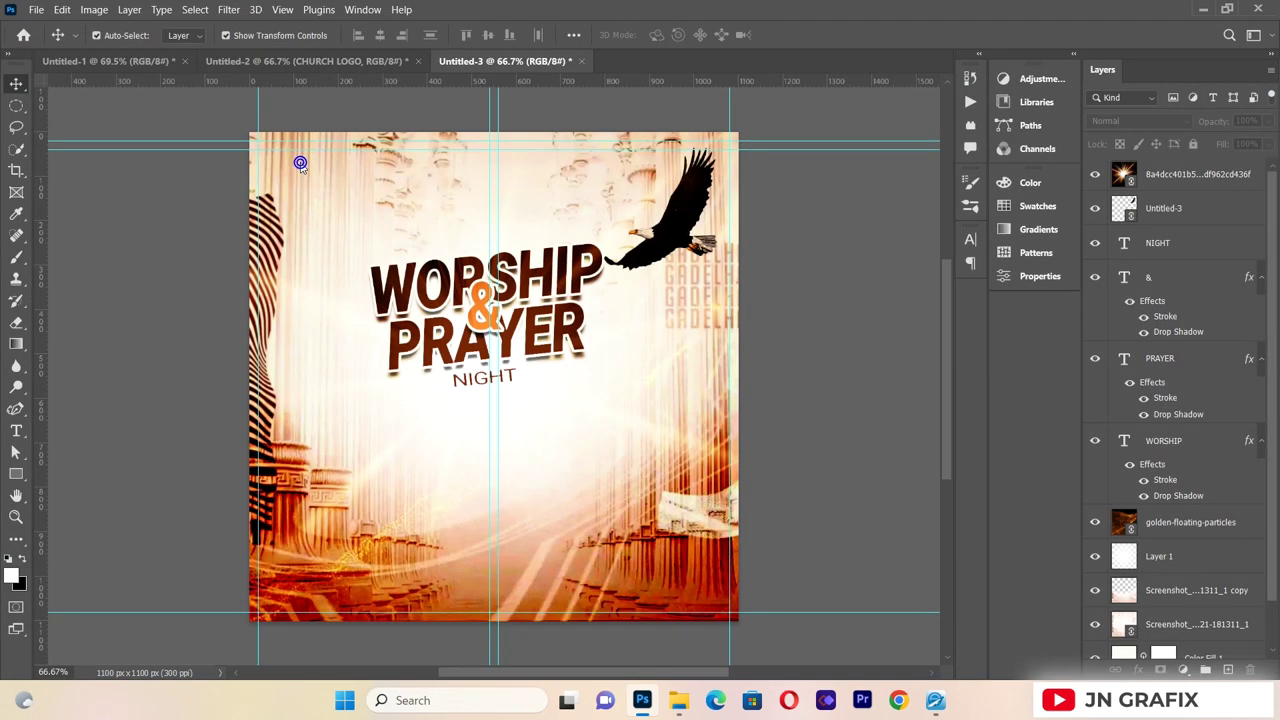
drag(528, 375, 514, 597)
drag(490, 388, 492, 363)
drag(500, 504, 497, 513)
click(16, 84)
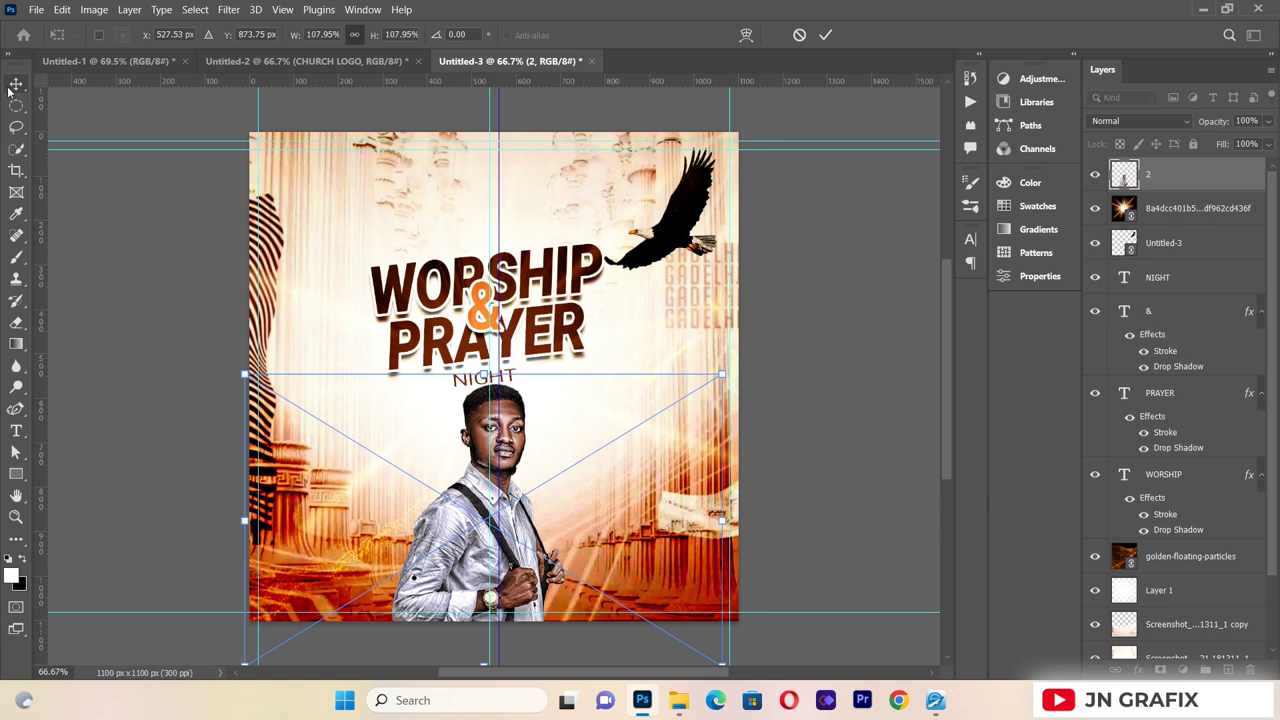
click(519, 507)
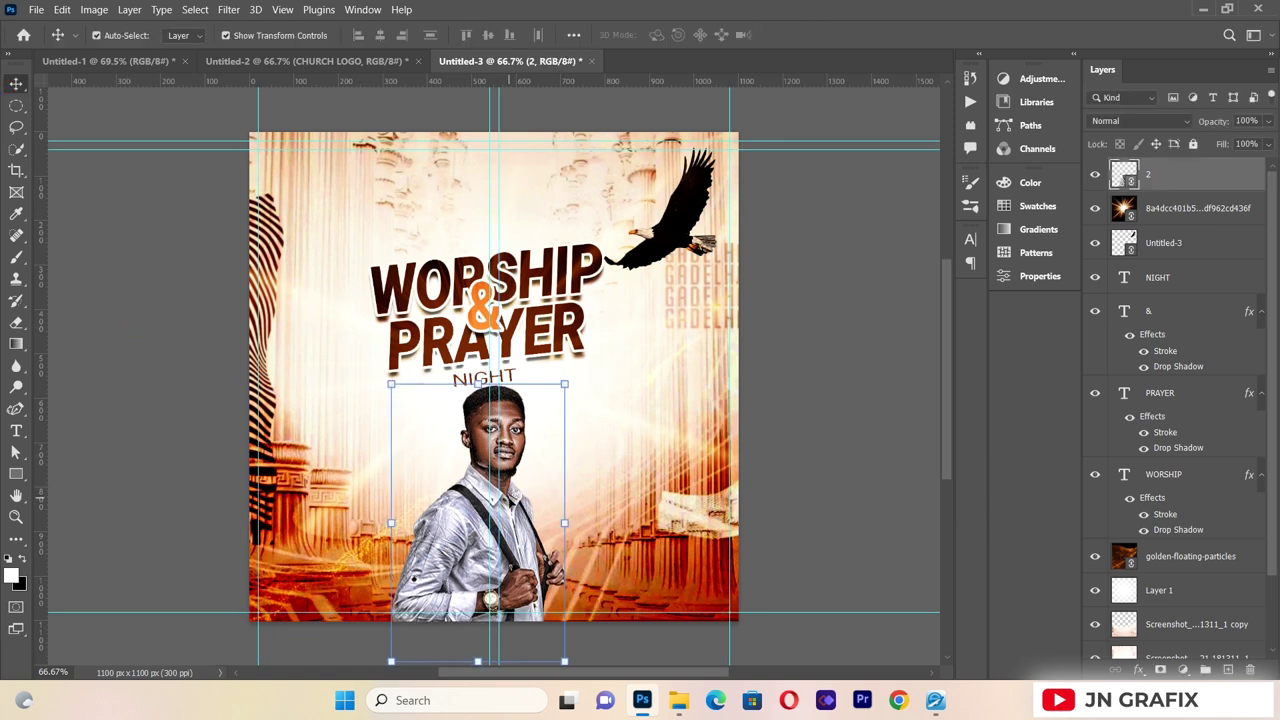
click(142, 373)
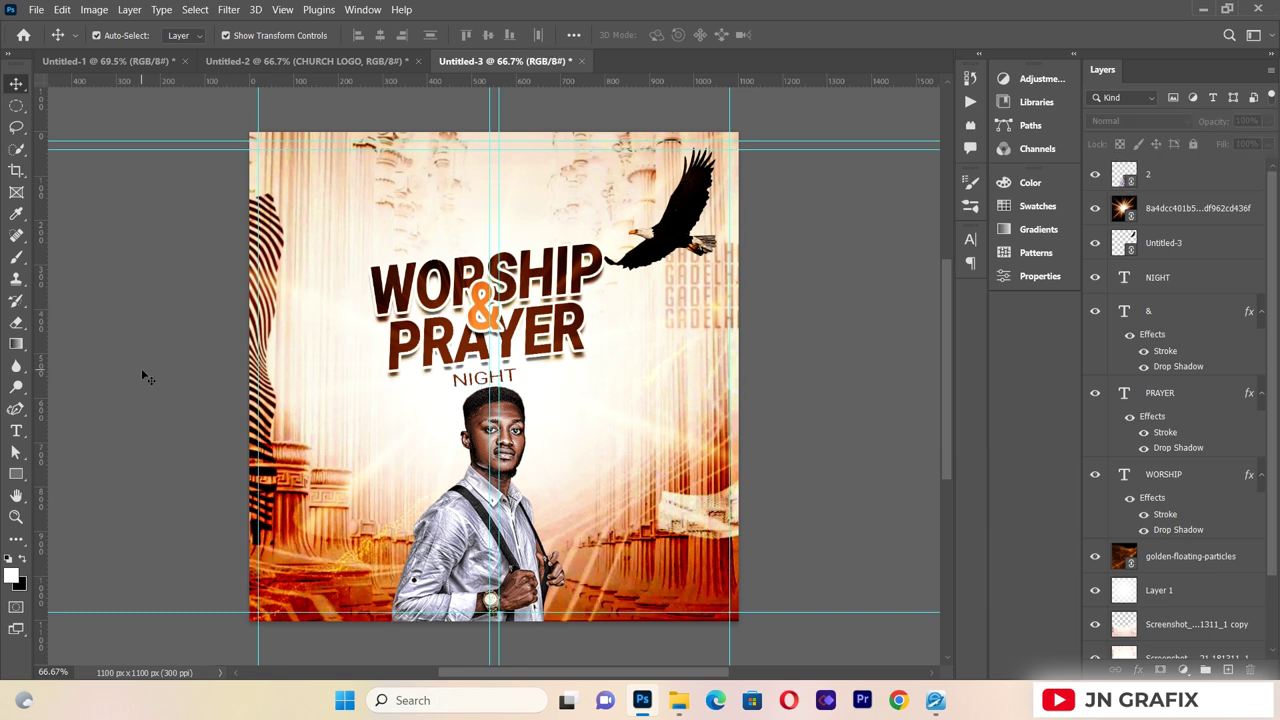
- Add the minister's name as 10 pt Roboto text in dark brown and move it to the right of the man's face
key(t)
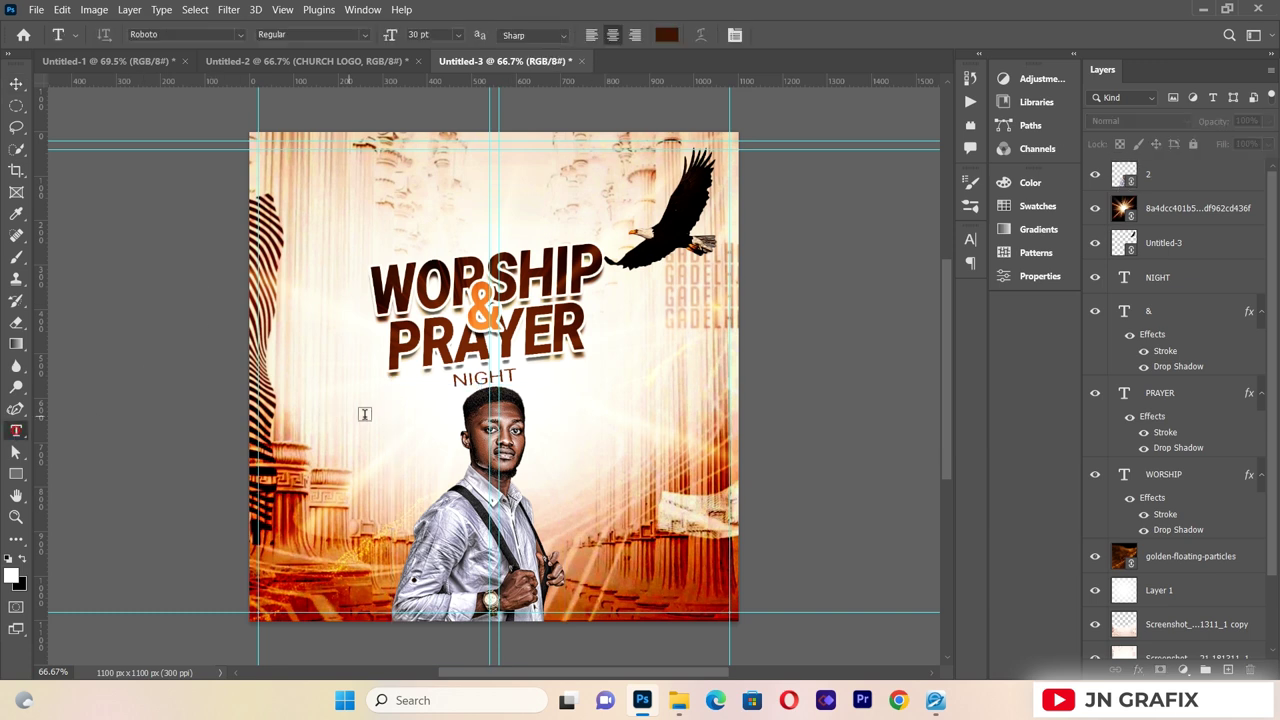
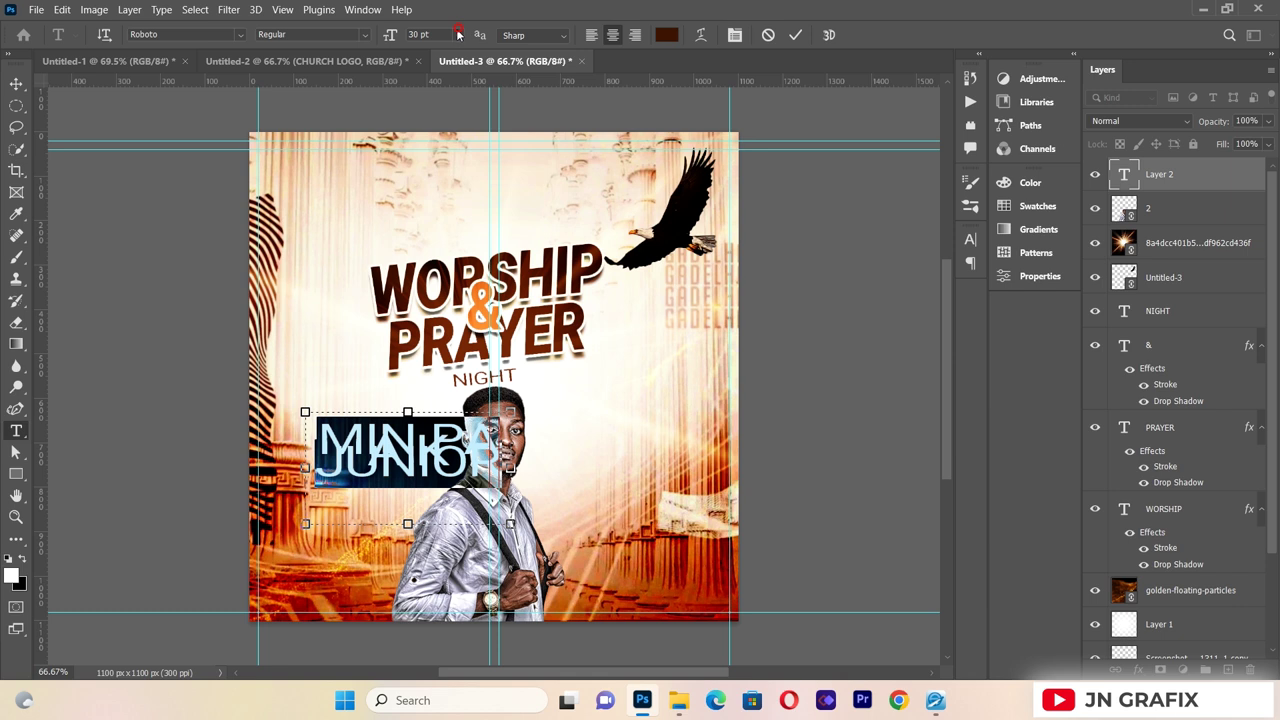
click(451, 116)
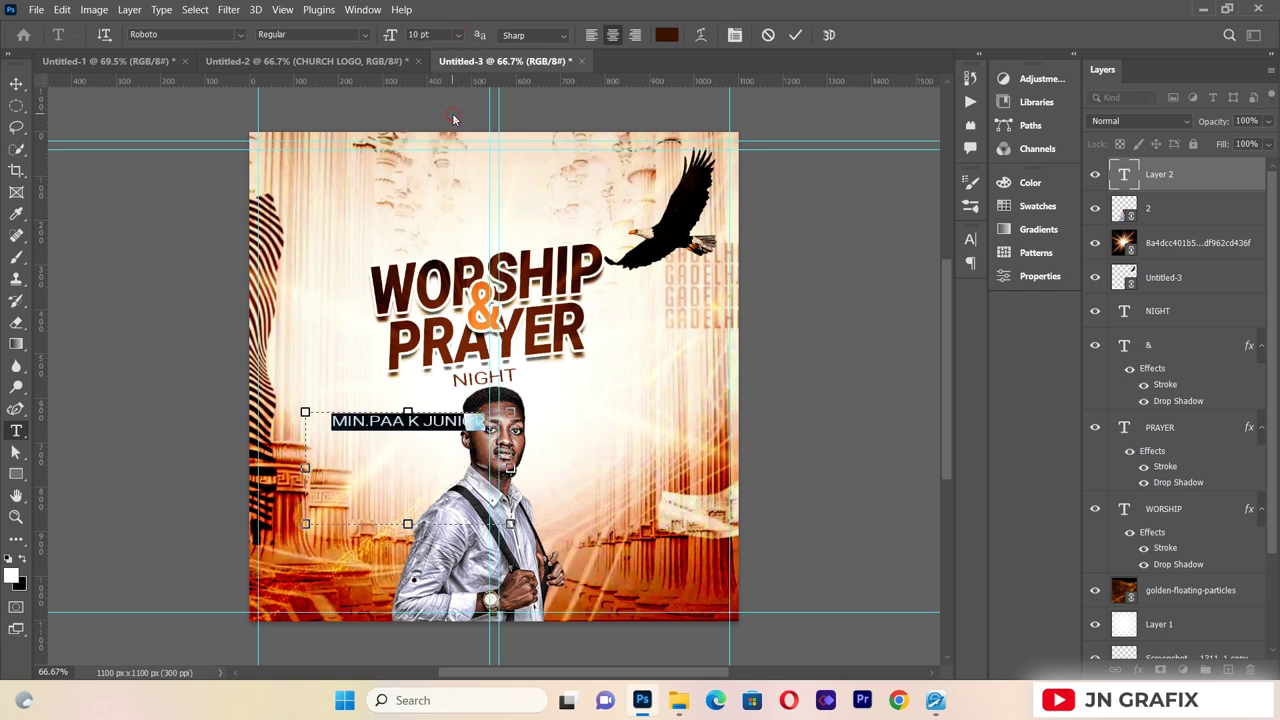
click(16, 83)
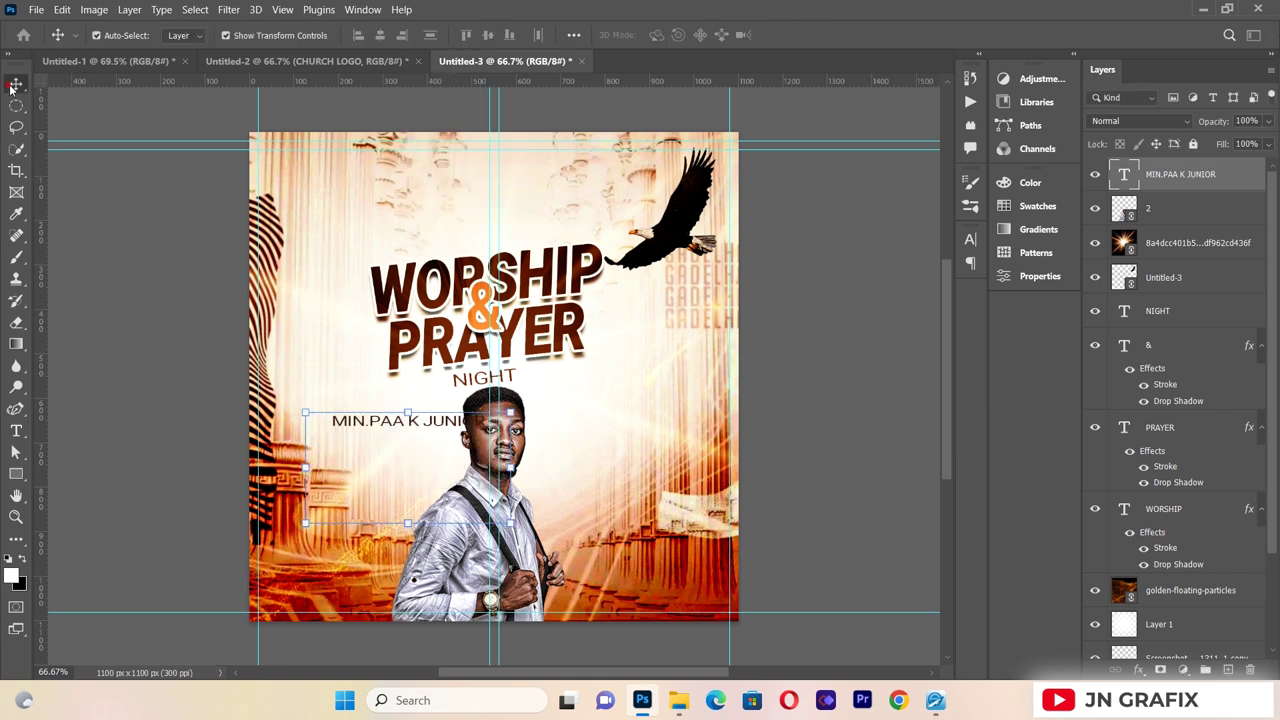
click(234, 423)
drag(449, 428, 662, 453)
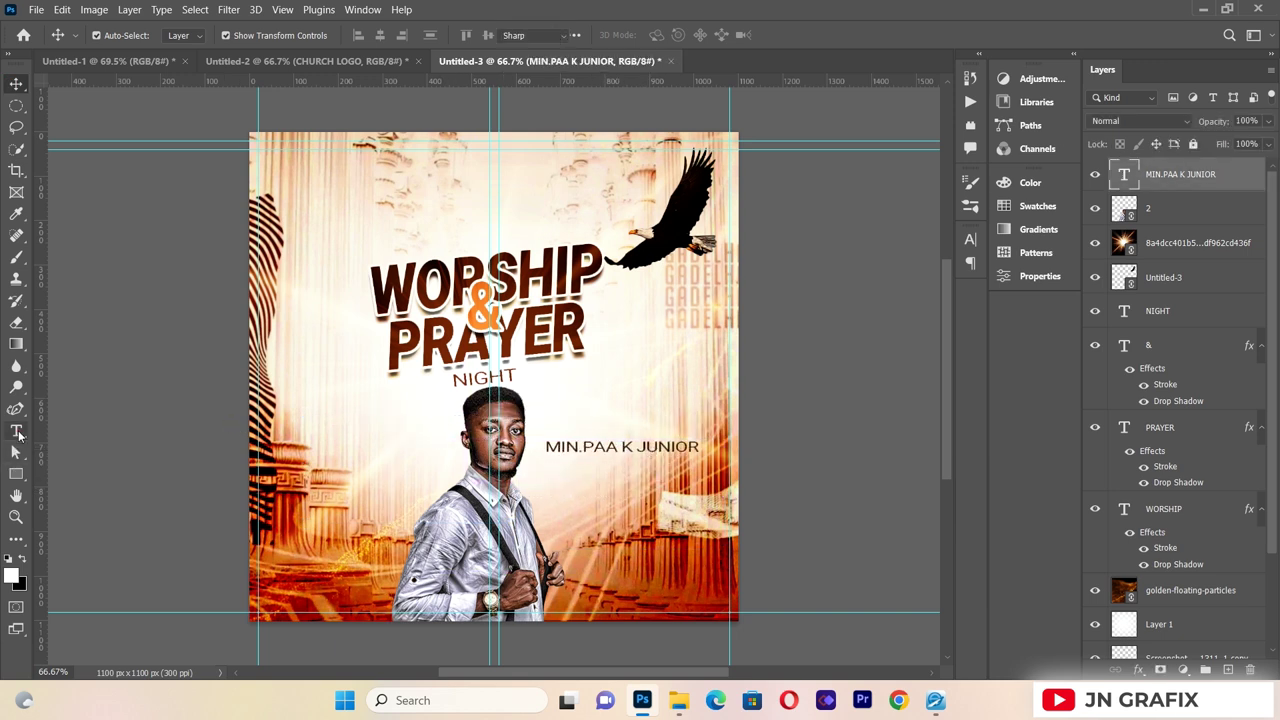
- Change the font weight of the minister's name to Medium
click(16, 430)
drag(545, 447, 700, 447)
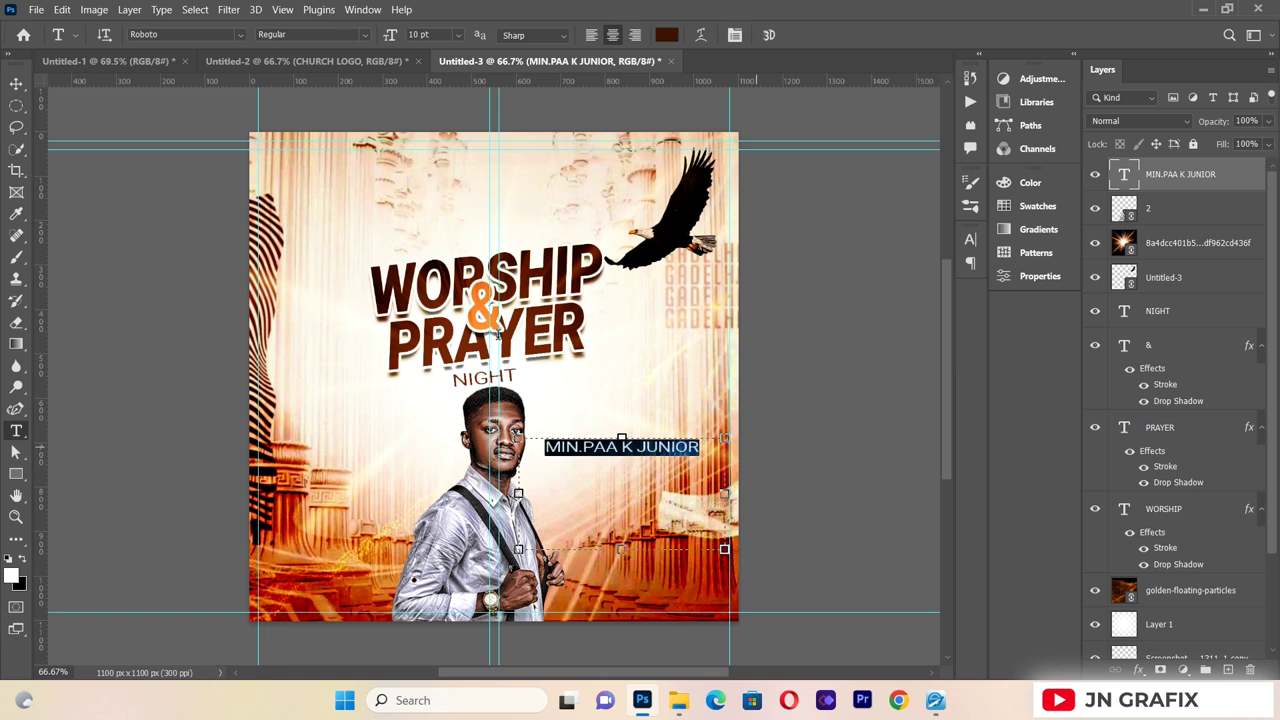
click(367, 37)
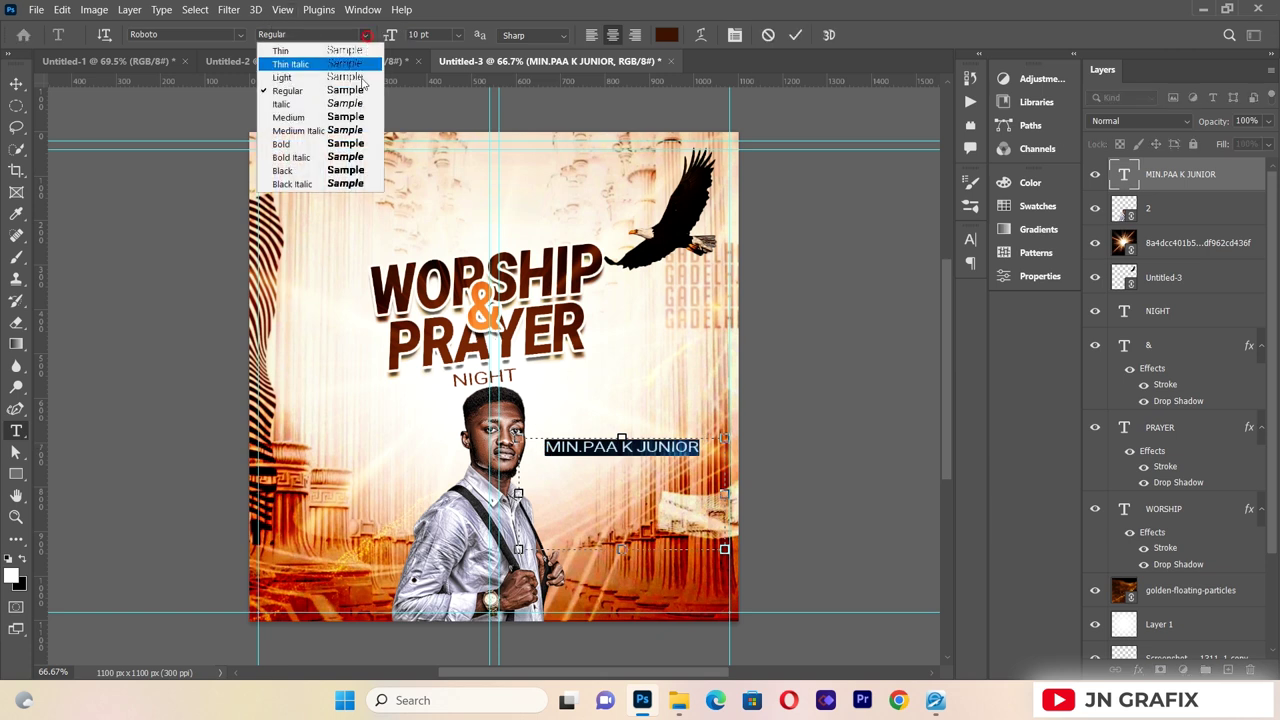
click(357, 122)
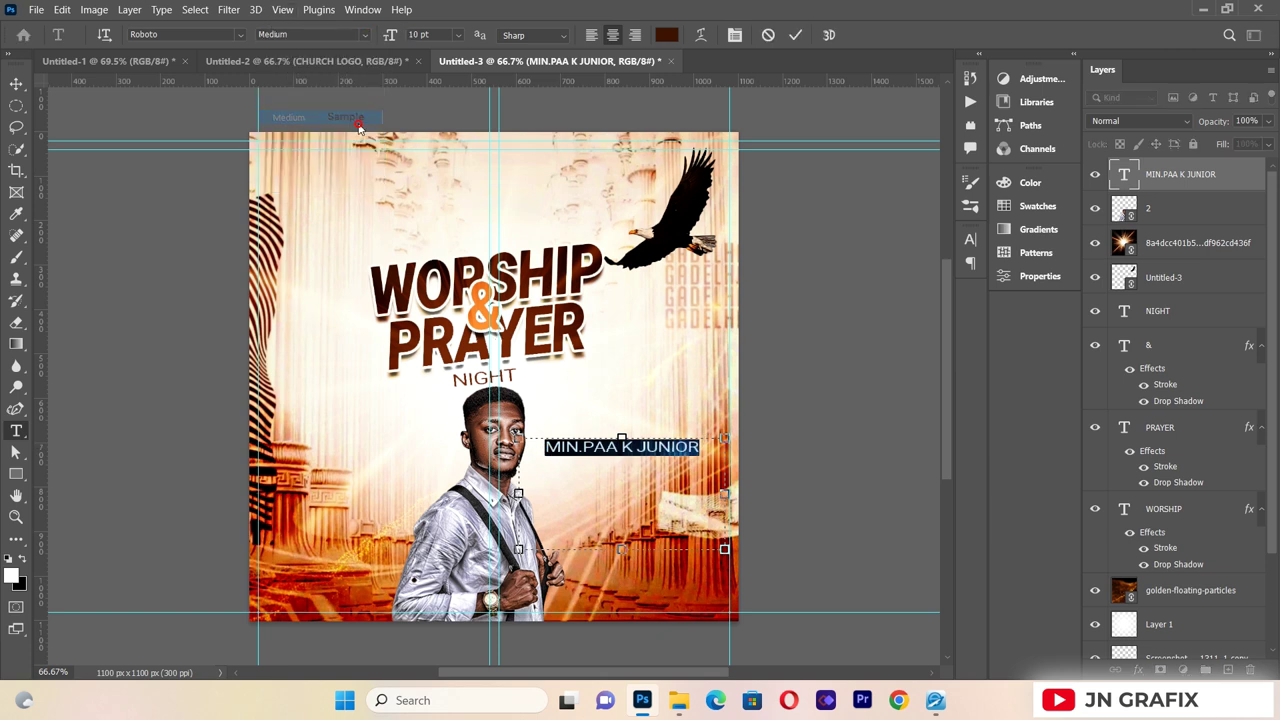
click(16, 85)
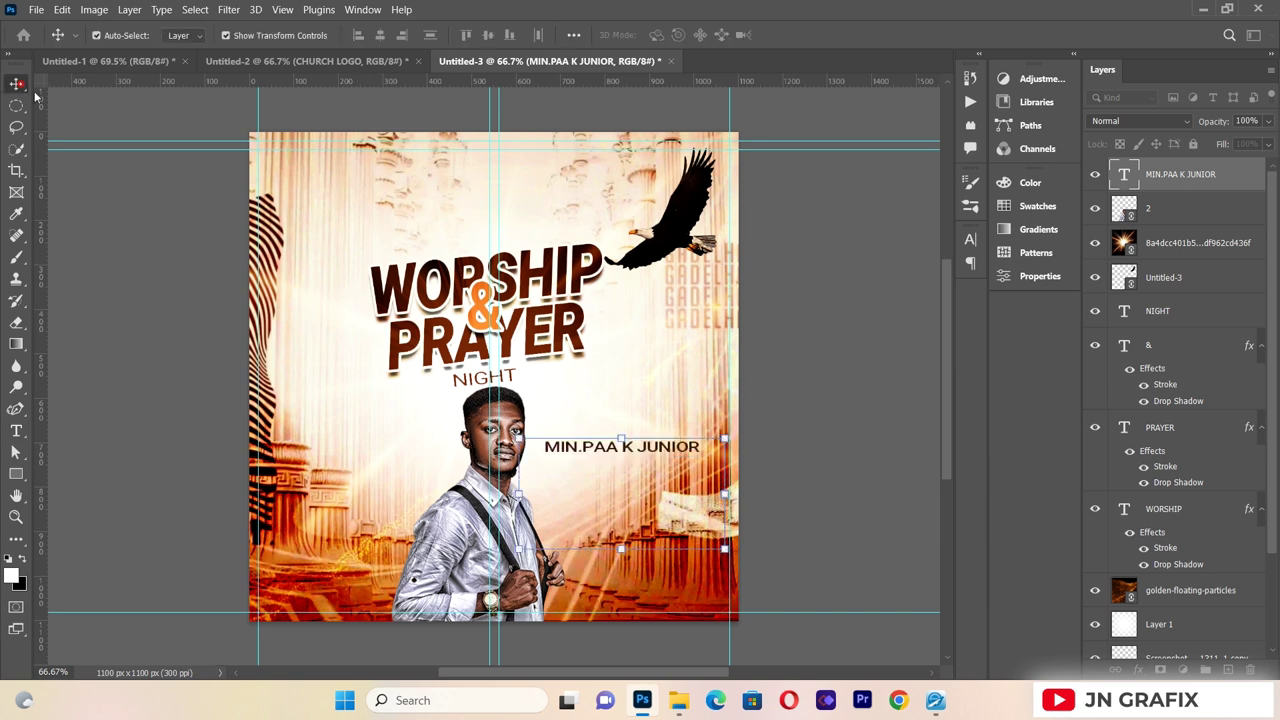
- Scale the minister's name down to about 73% and move it lower, beside the man's shoulder
drag(724, 548, 668, 519)
drag(626, 449, 635, 513)
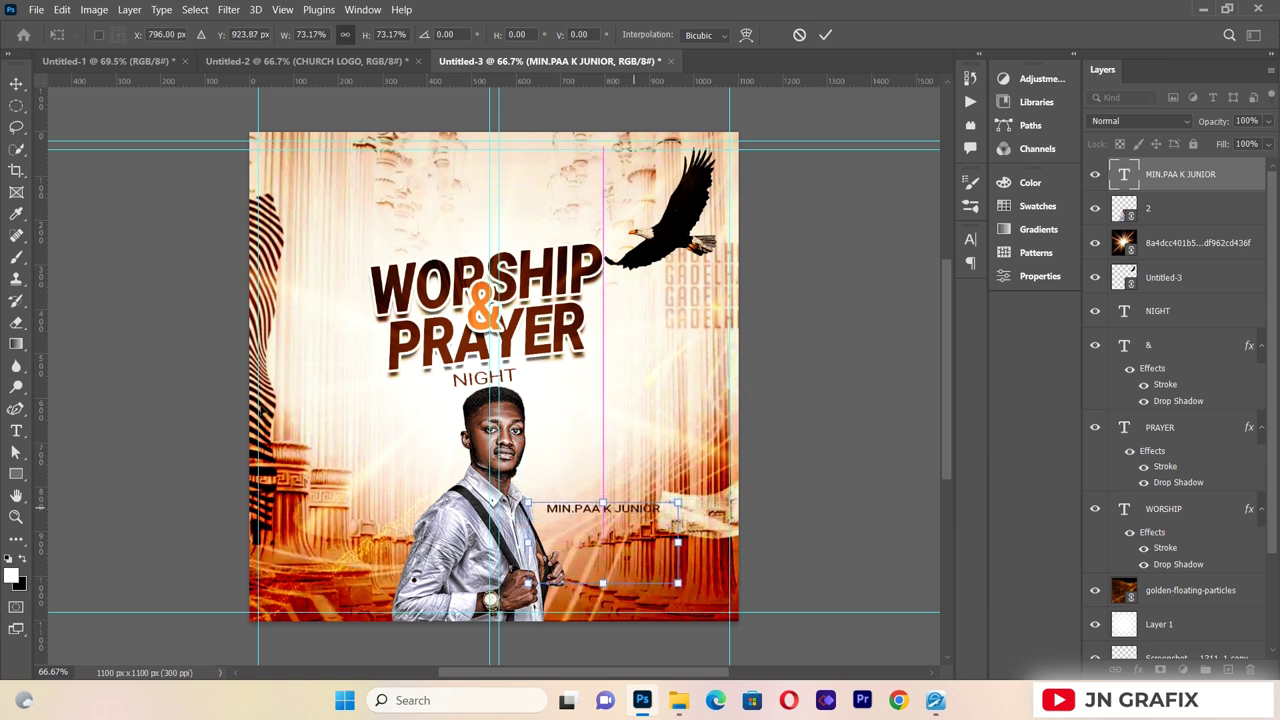
click(140, 389)
- Draw a white rectangle about 295 × 30 px without a stroke across the man's chest
click(18, 476)
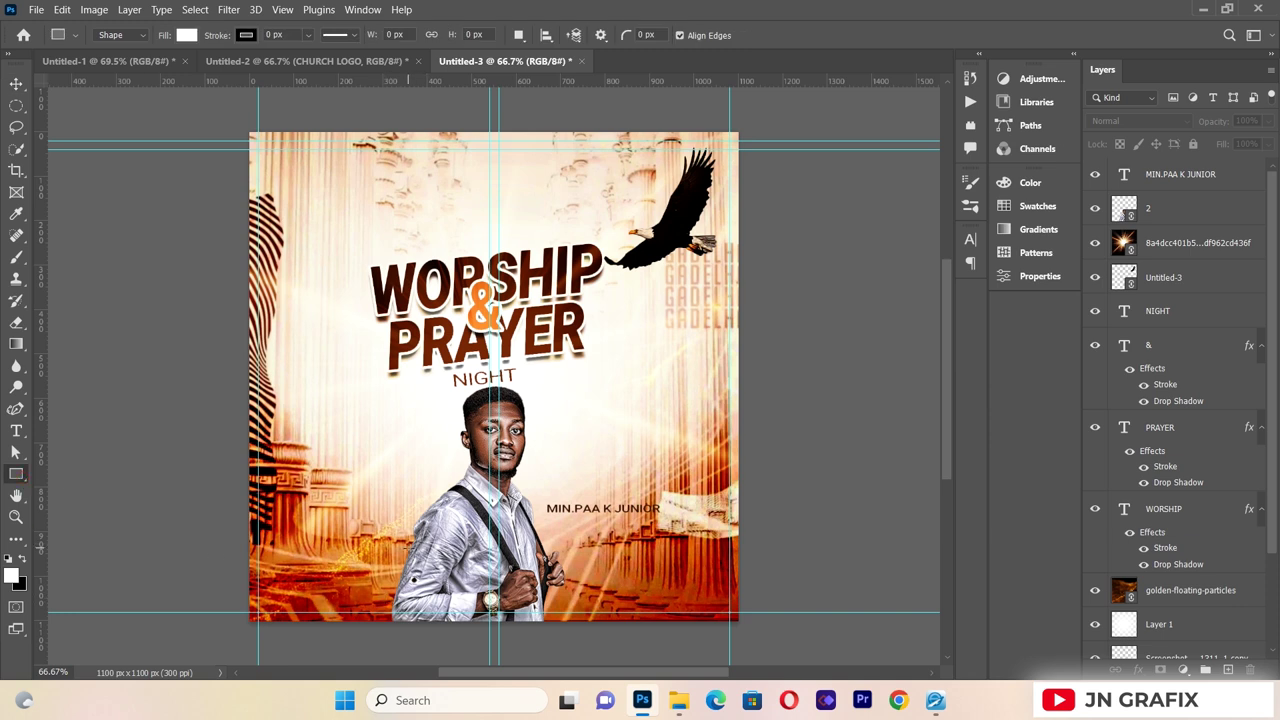
drag(401, 549, 531, 566)
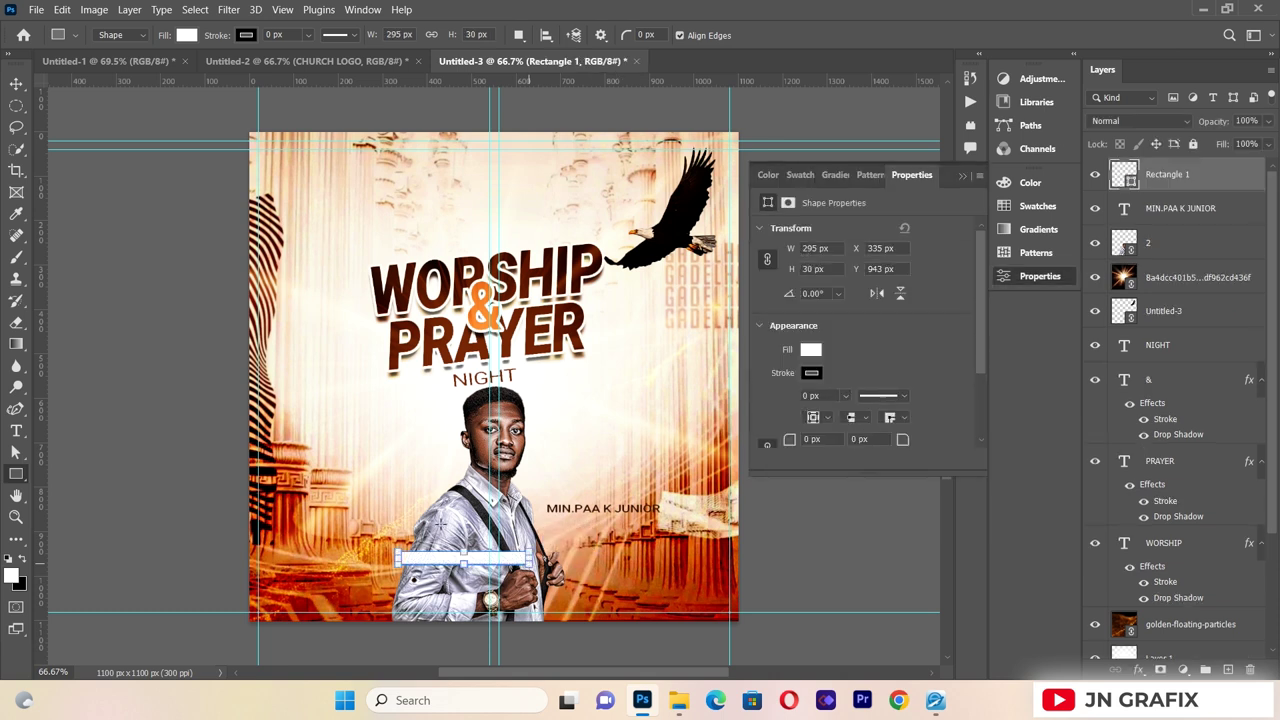
click(16, 83)
- Move the minister's name onto the white rectangle, stack its layer above the rectangle and center it on the bar
drag(644, 517, 465, 585)
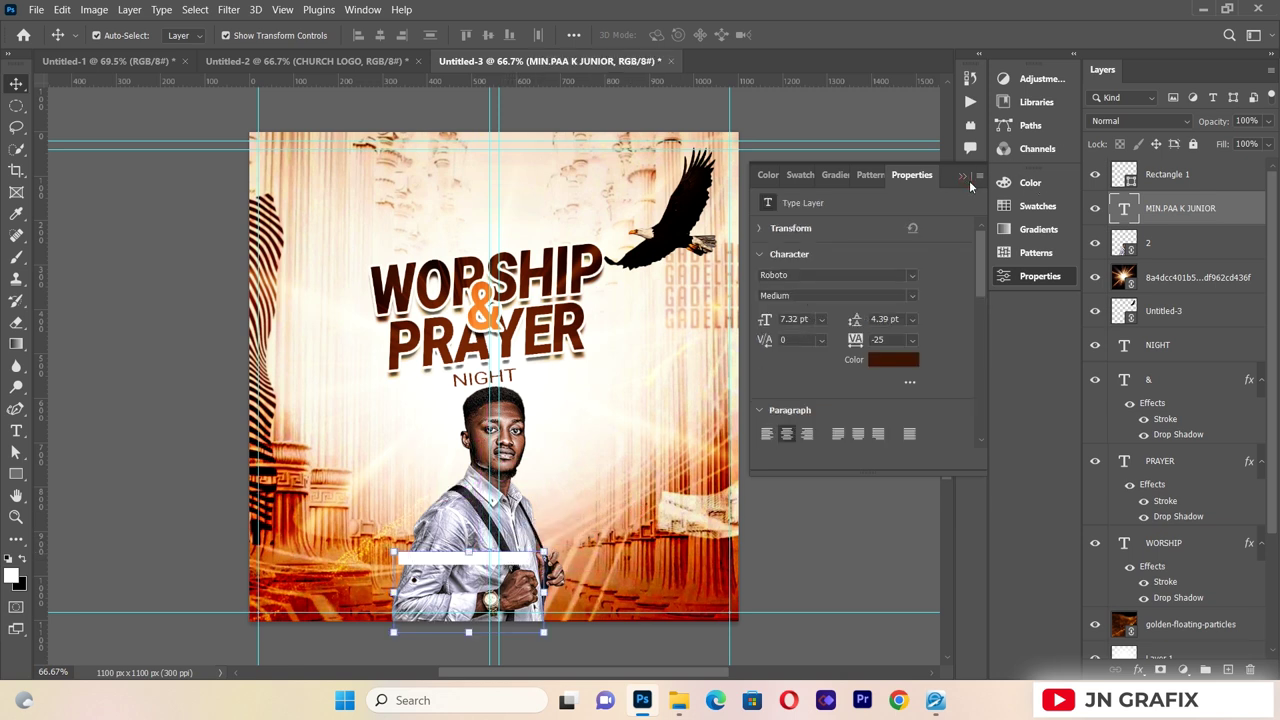
click(963, 177)
drag(1136, 200, 1152, 167)
click(628, 444)
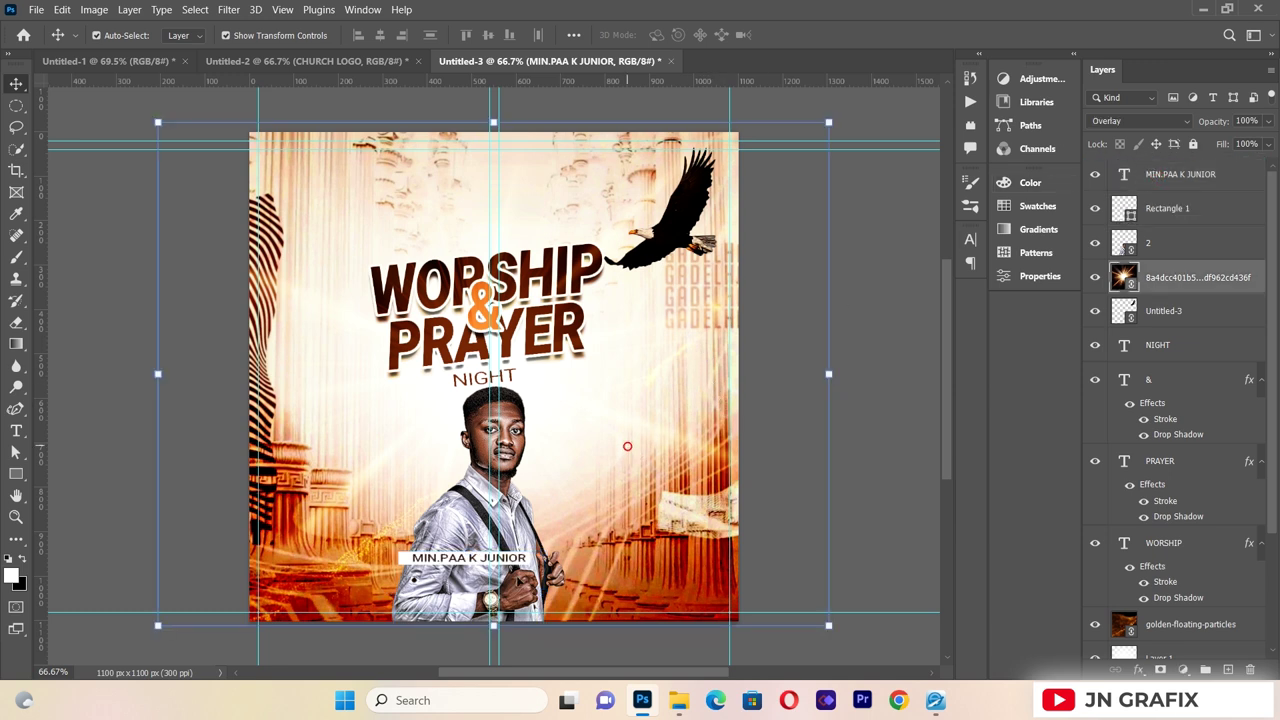
drag(503, 563, 499, 563)
click(100, 437)
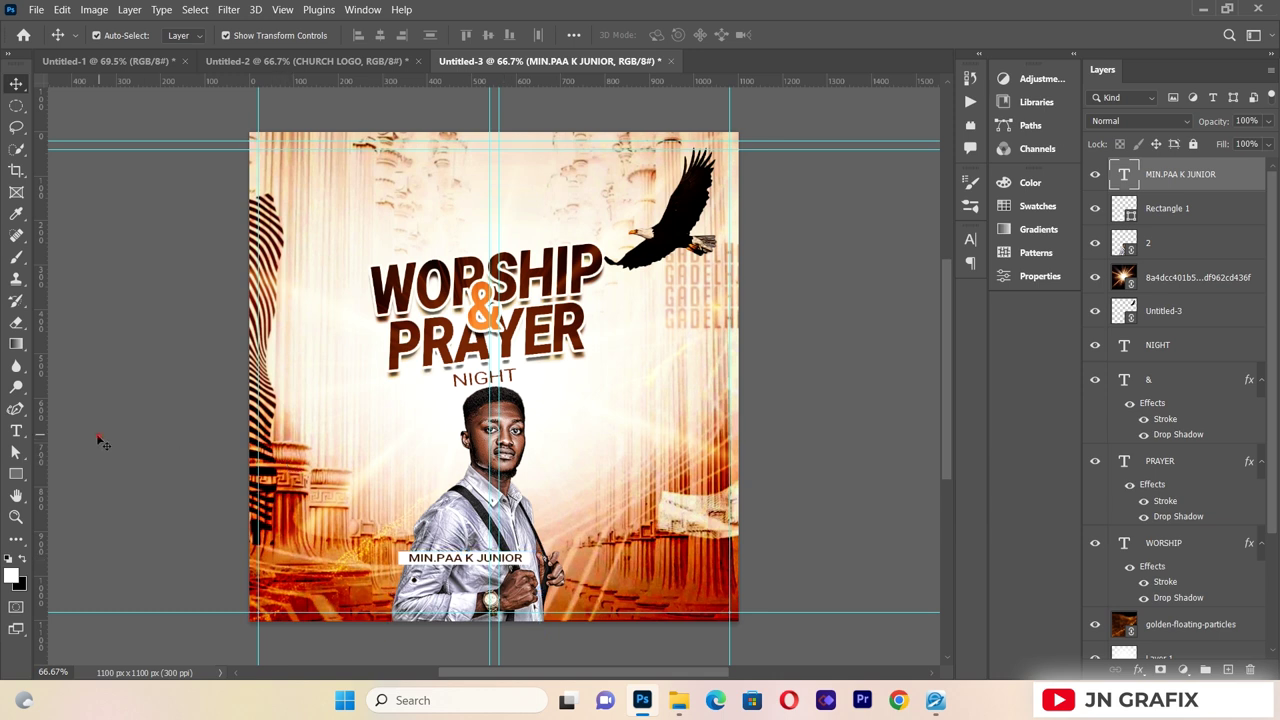
- Add the text "with" to the left of the man's face in the Better Saturday font at 10 pt
key(t)
drag(300, 411, 501, 581)
key(BackSpace)
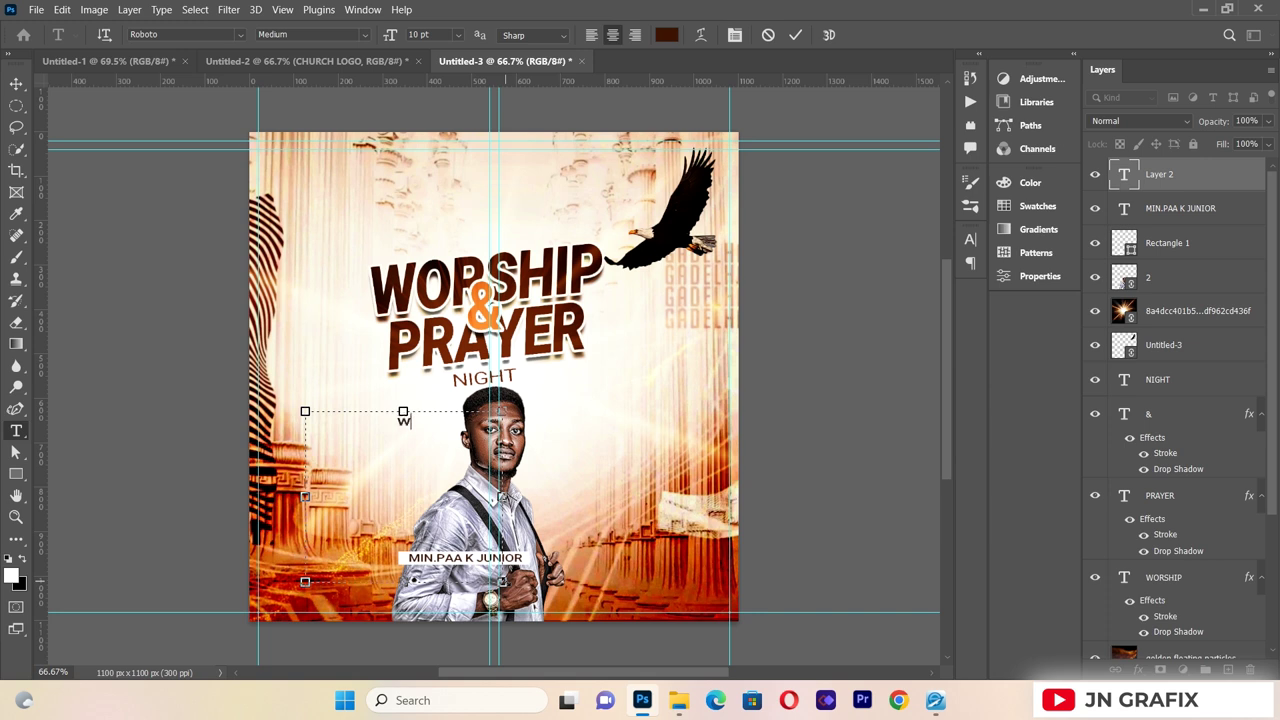
text(with)
key(ctrl+a)
click(239, 35)
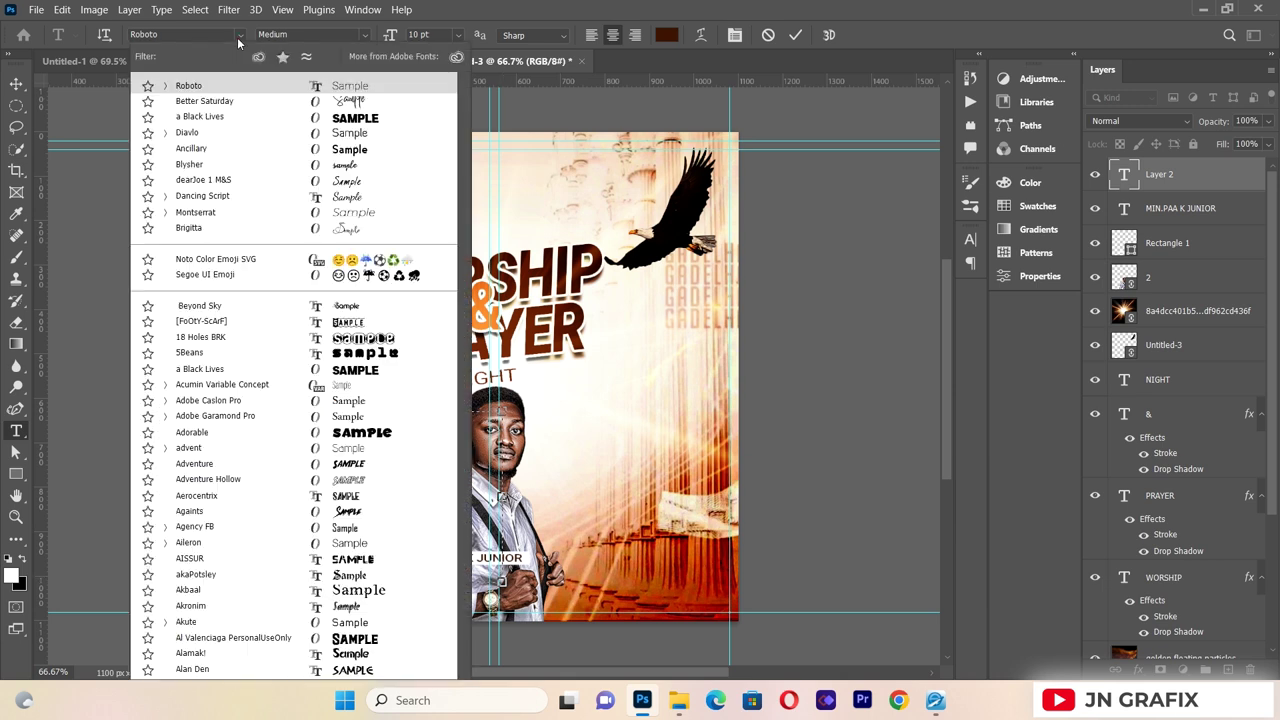
click(239, 103)
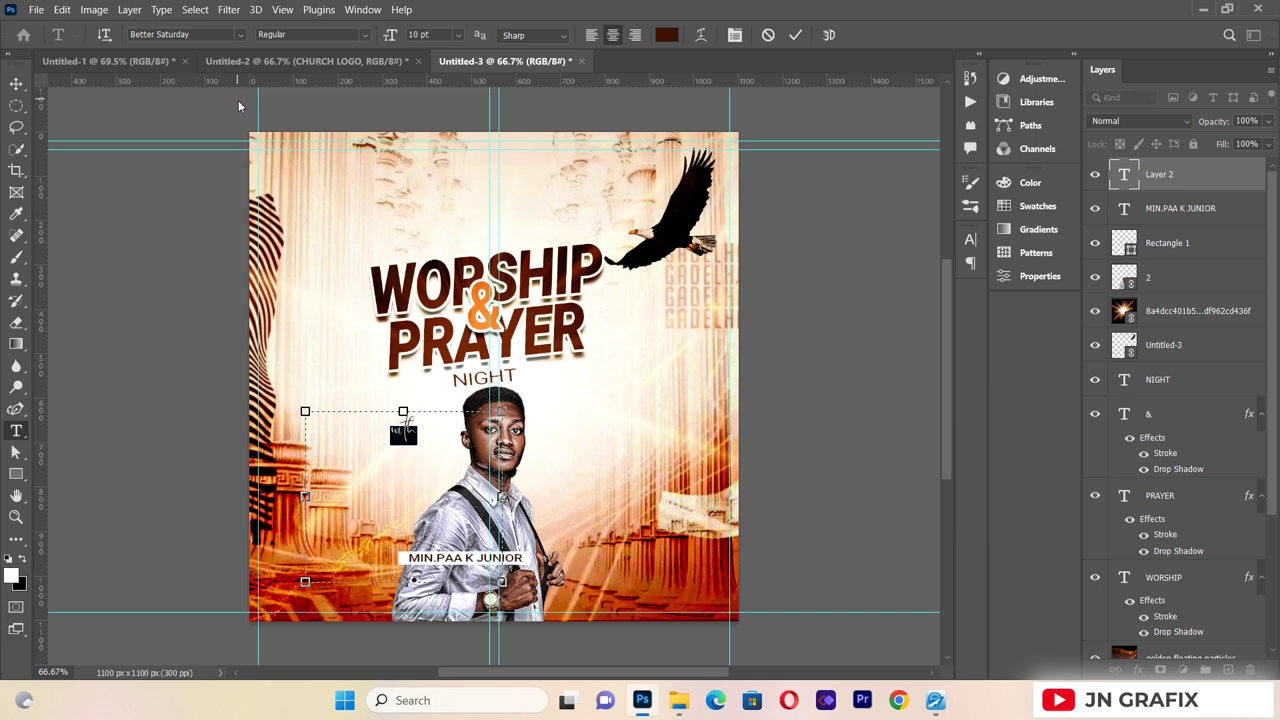
click(16, 83)
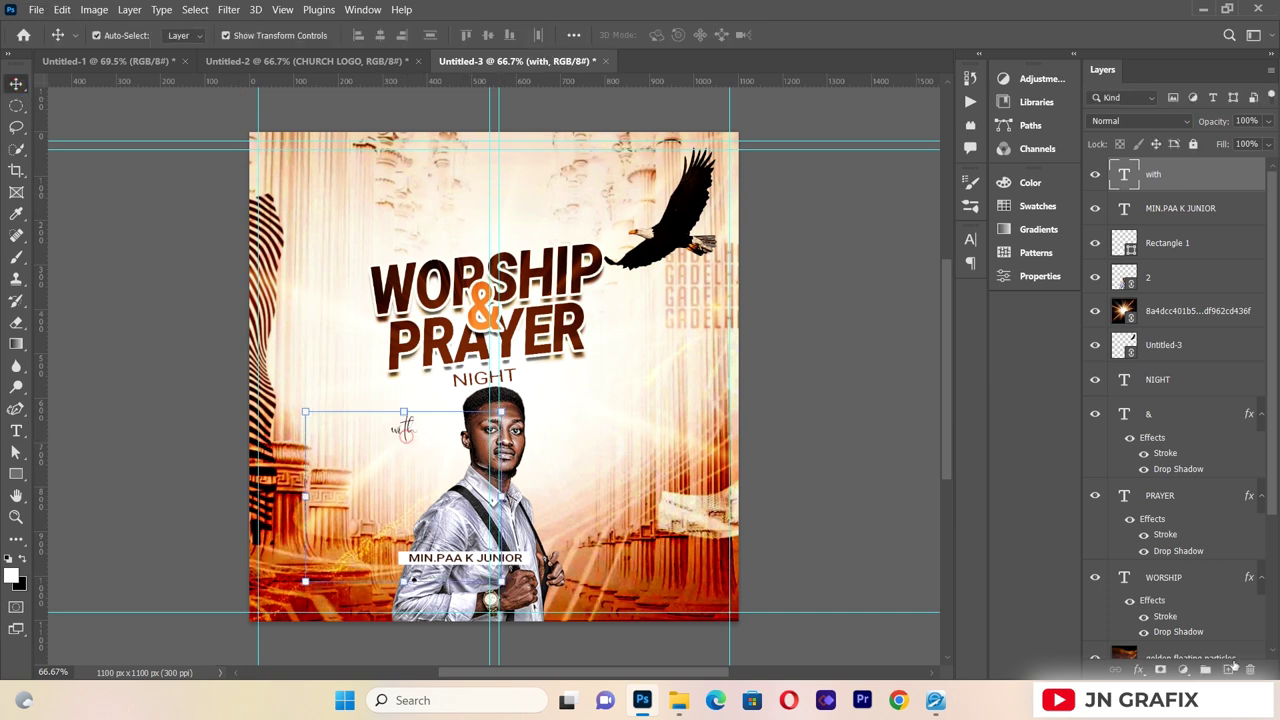
- Give the "with" text a drop shadow and a 6 px white outside stroke
click(1141, 670)
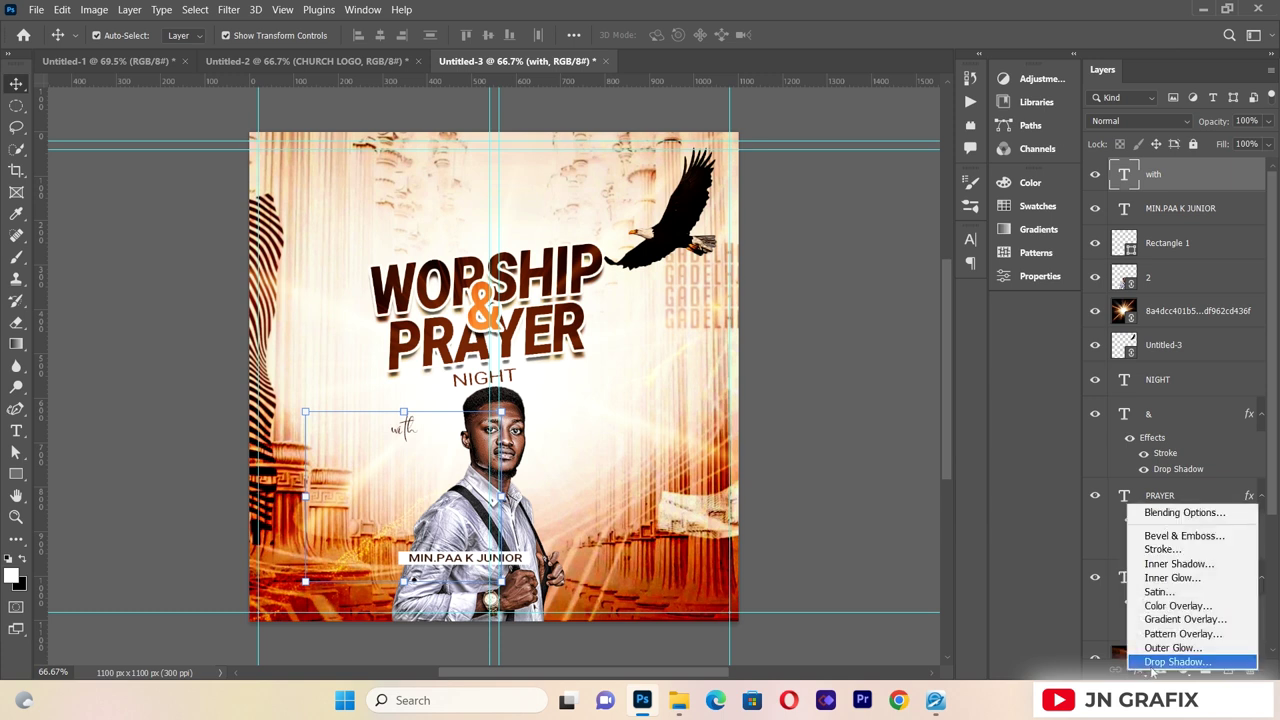
click(1160, 663)
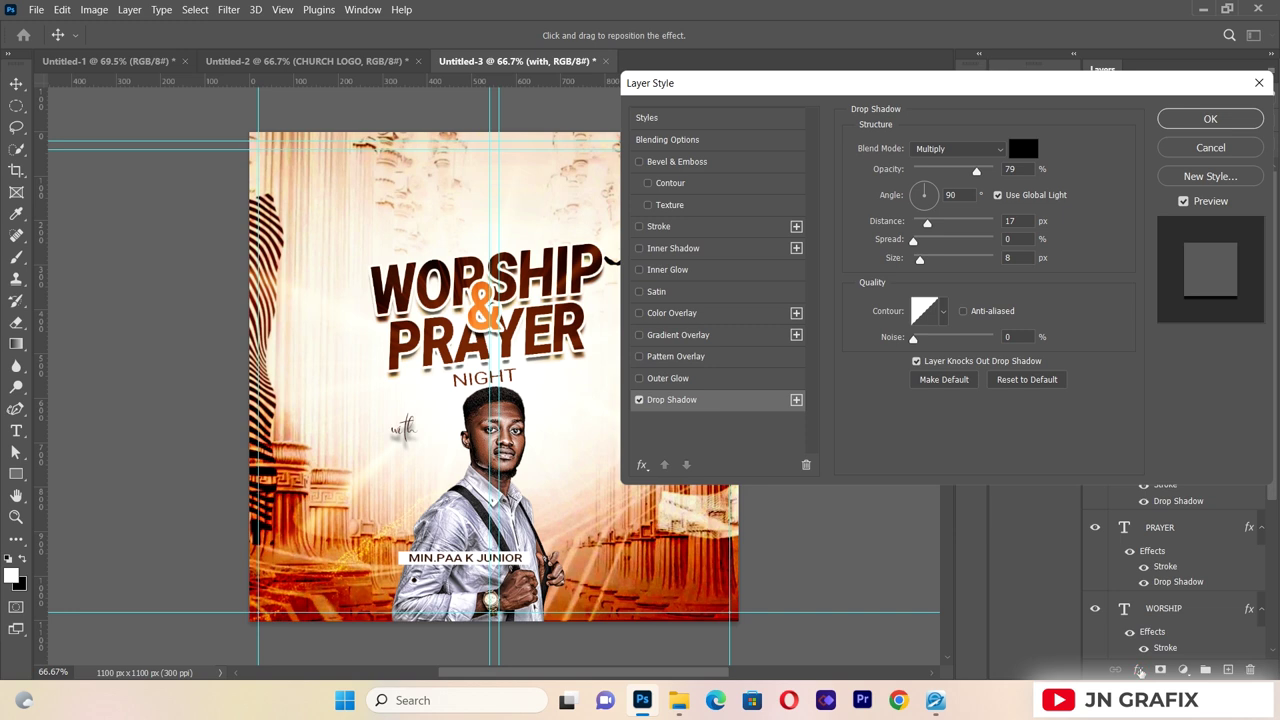
key(Return)
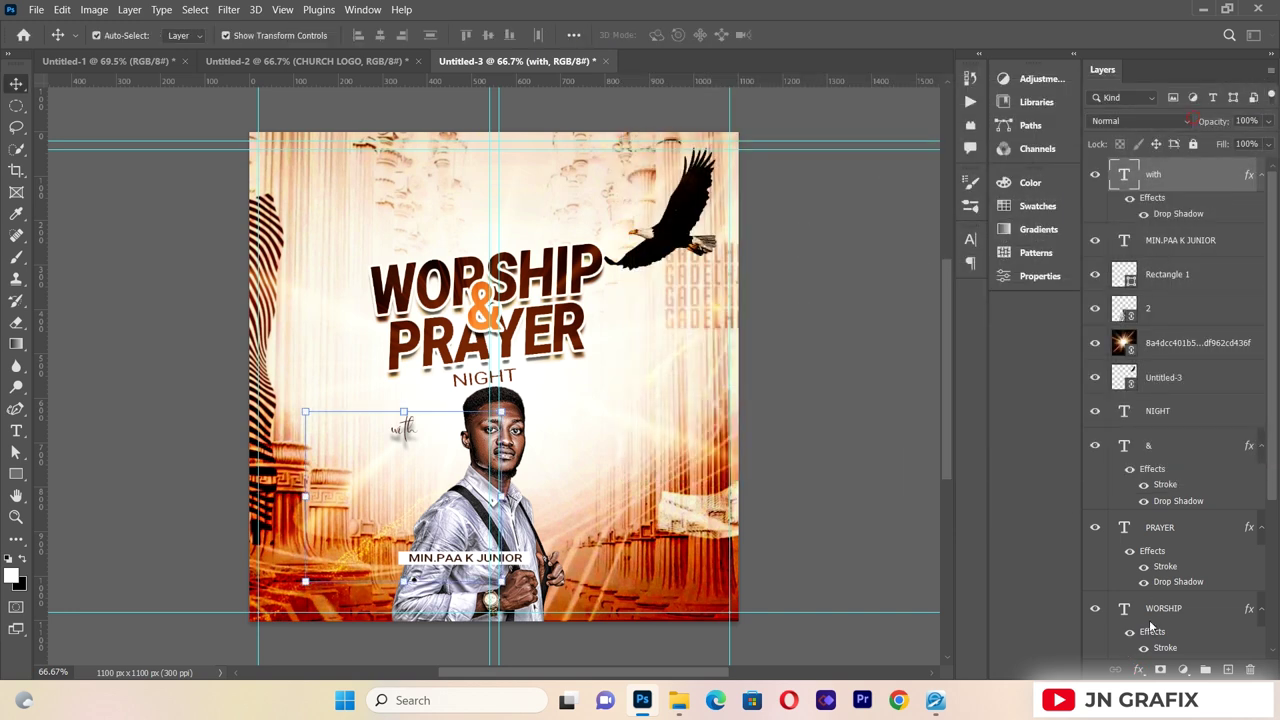
click(1160, 549)
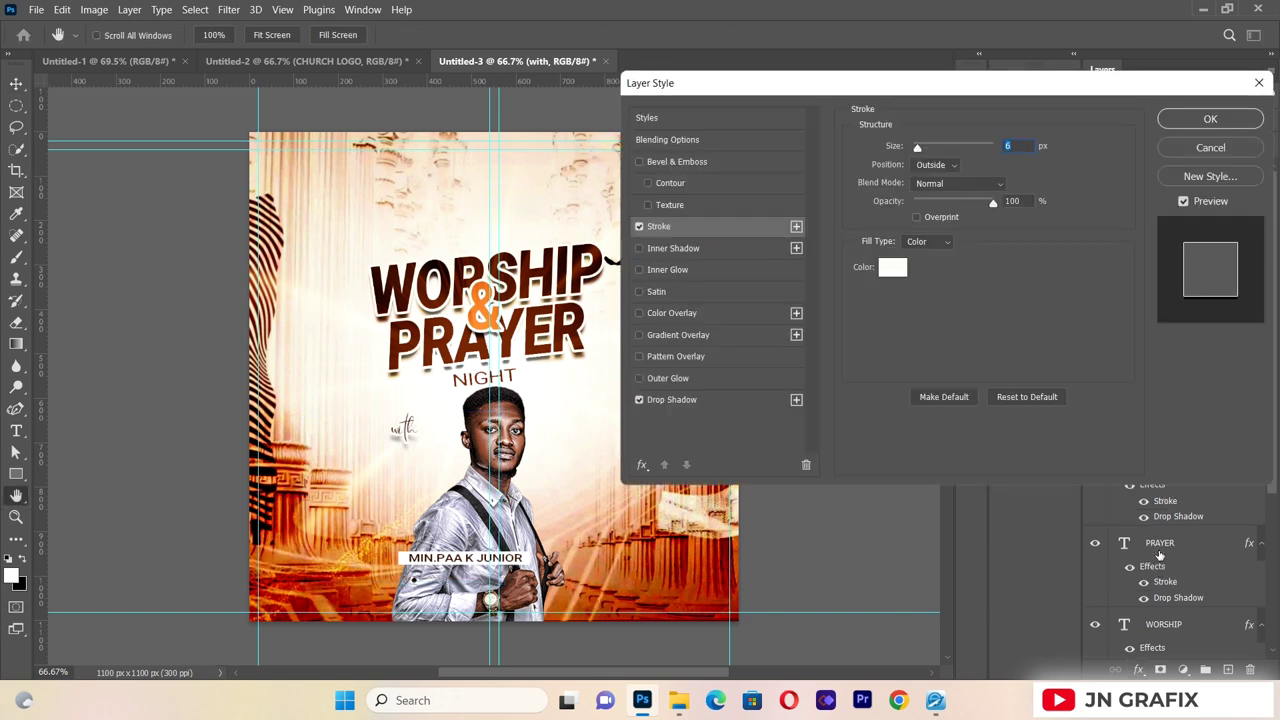
click(1228, 119)
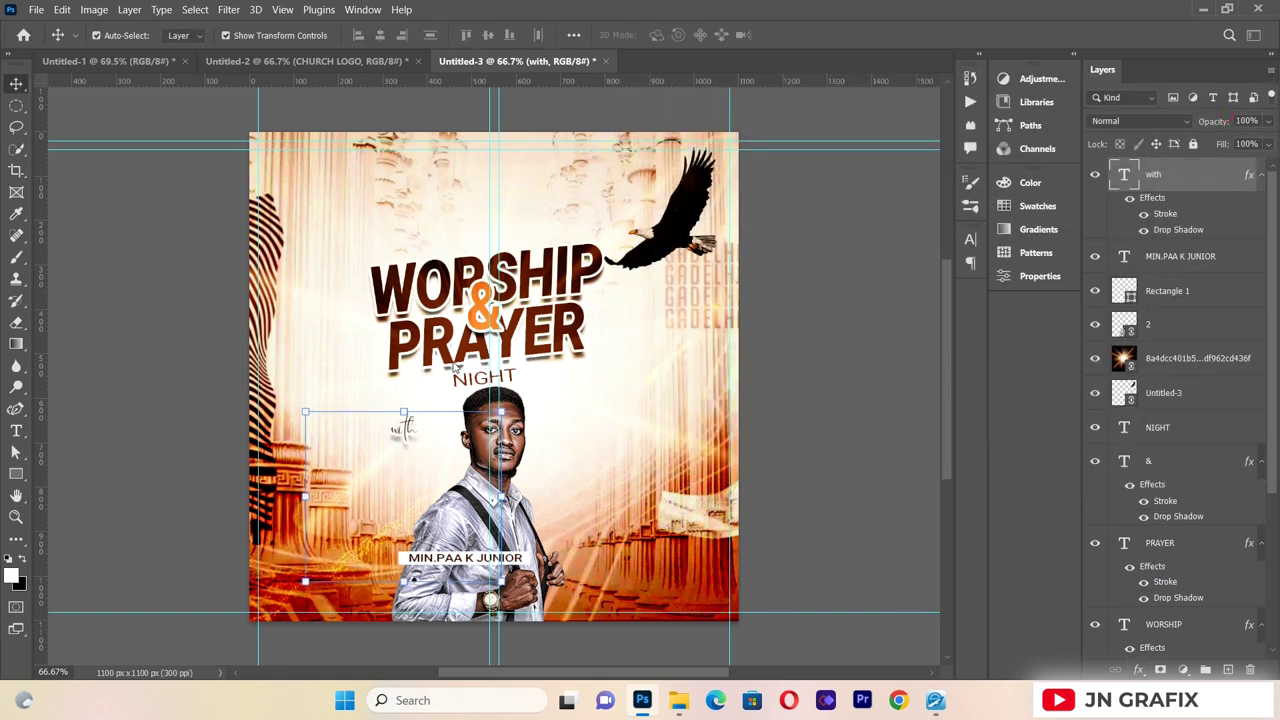
- Scale the "with" text up to about 119.6% and move it just above the minister's name bar
drag(501, 496, 540, 496)
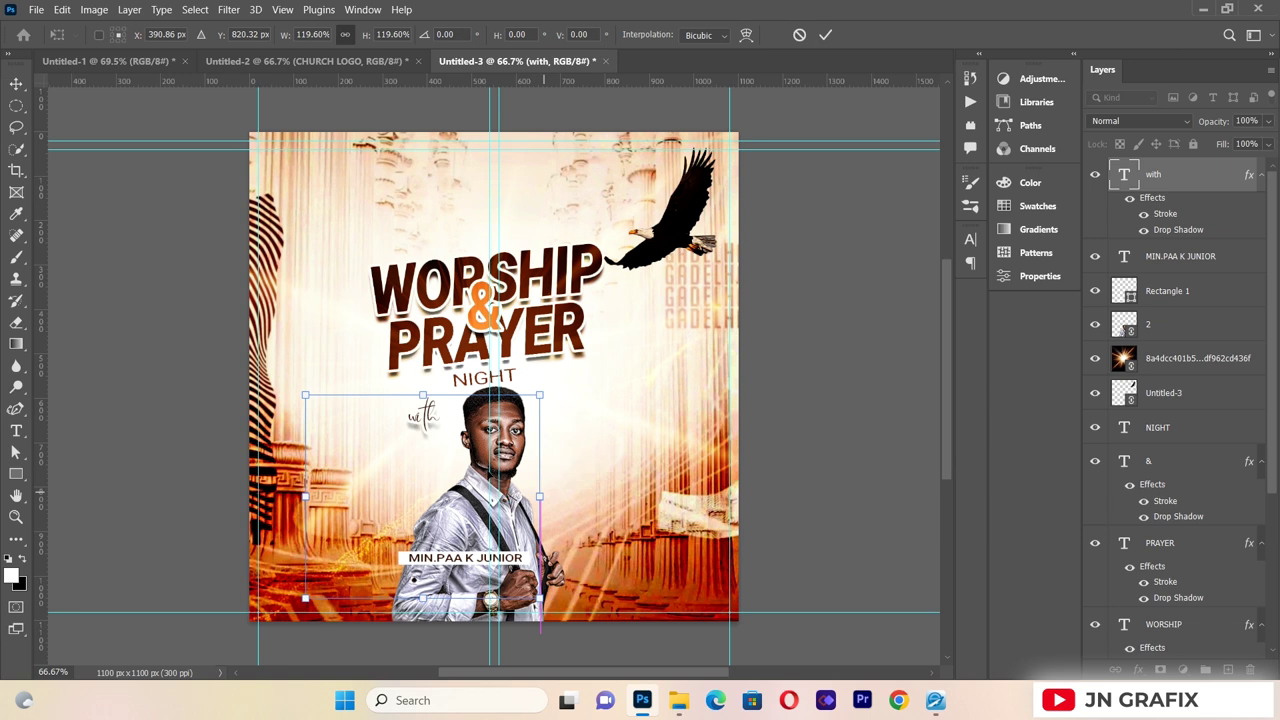
drag(431, 412, 467, 530)
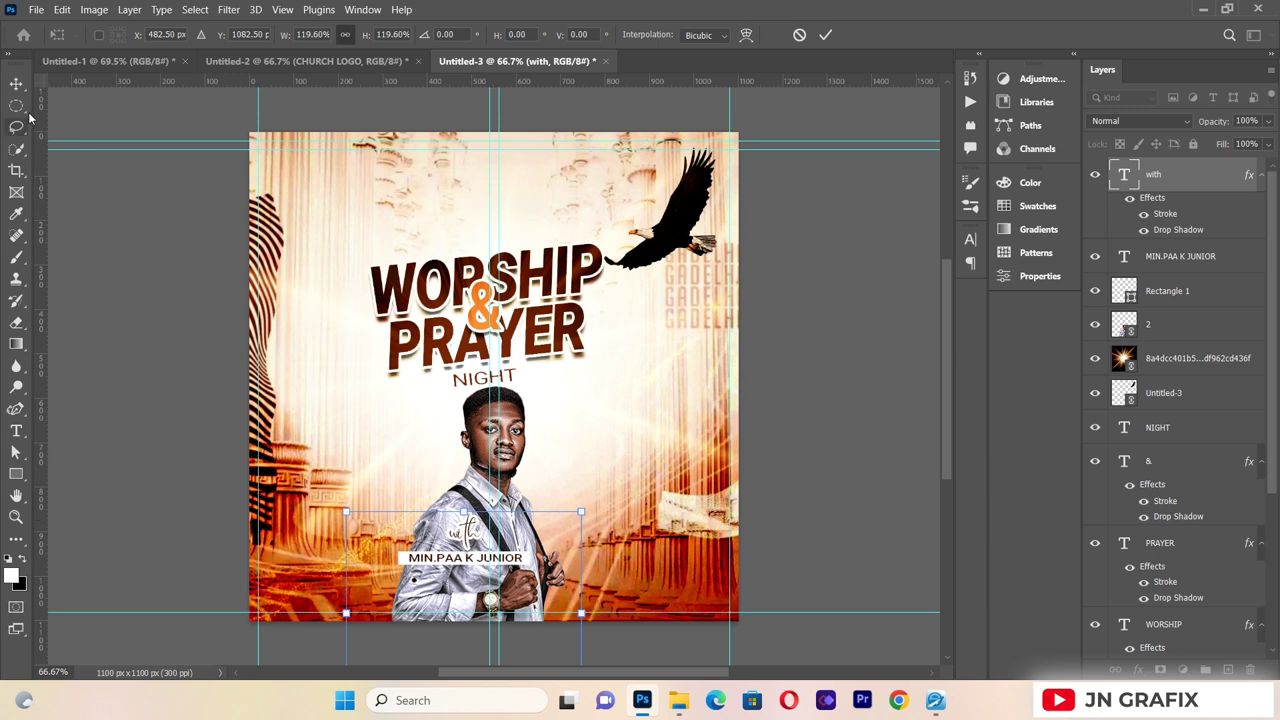
click(195, 444)
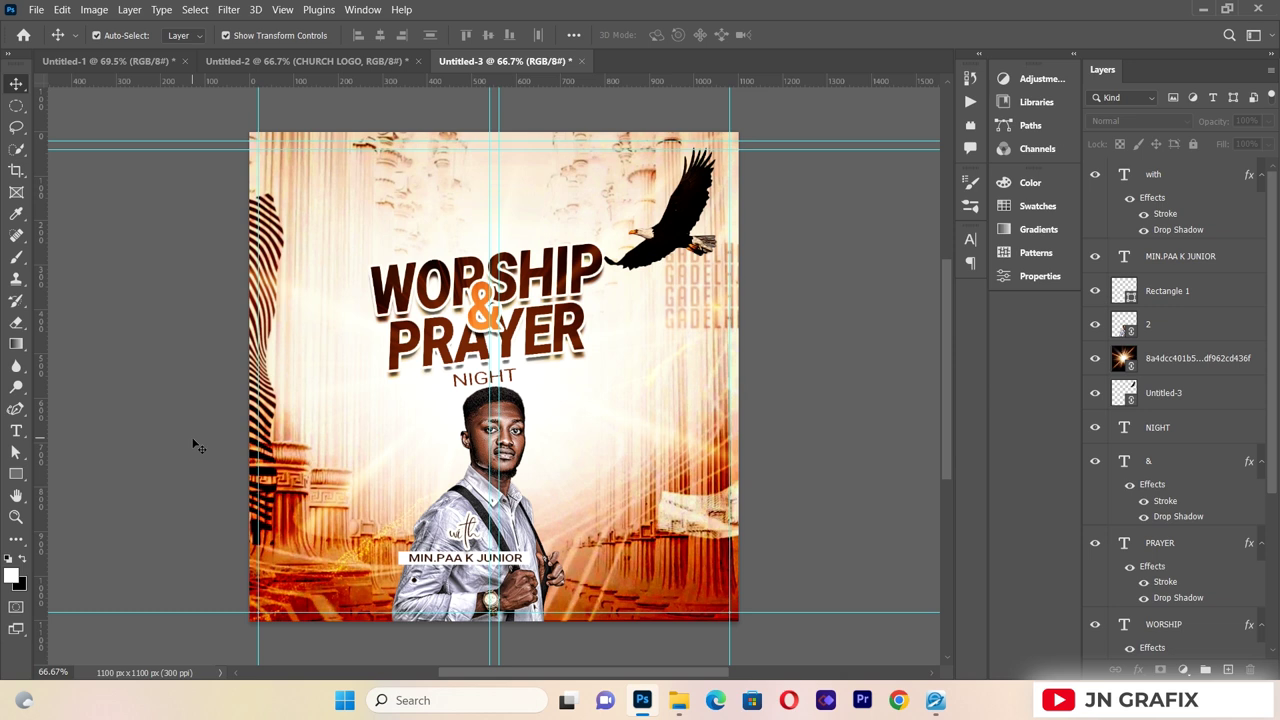
- Place the dark red image with the orange light flare from the CHURCH FLYER folder as a linked file, shifted partly off the flyer's left edge
click(36, 10)
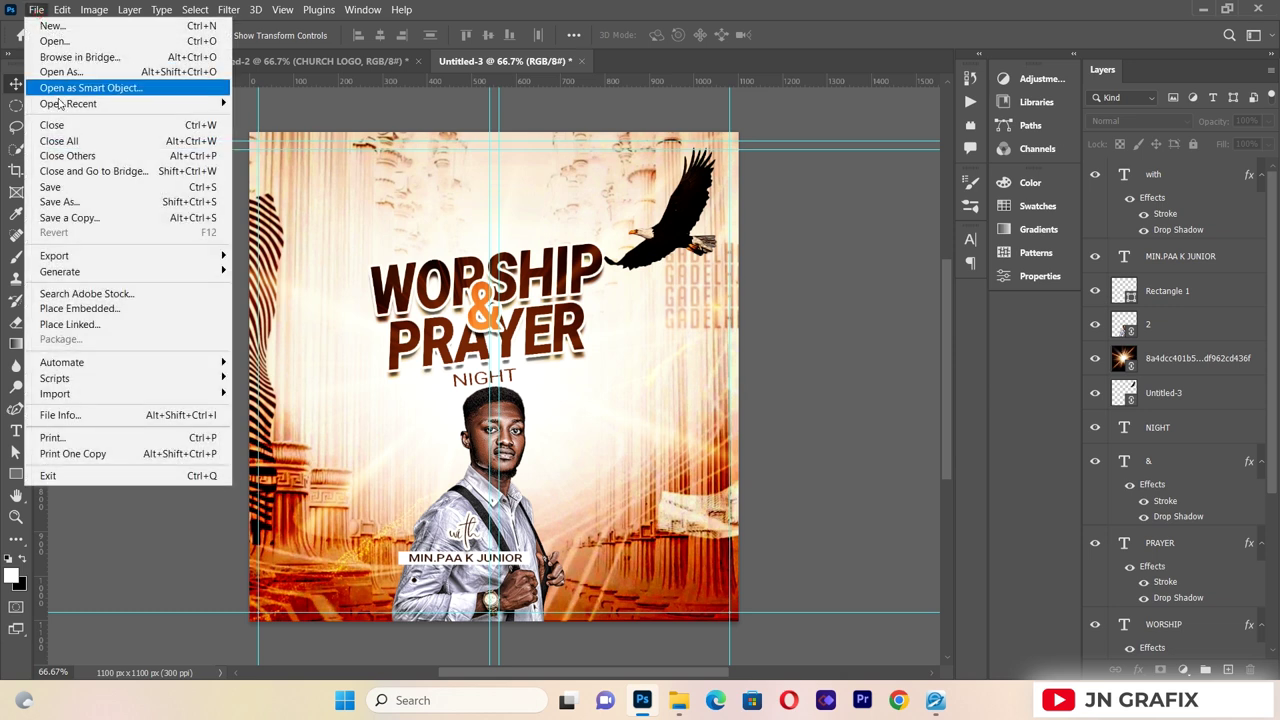
click(102, 326)
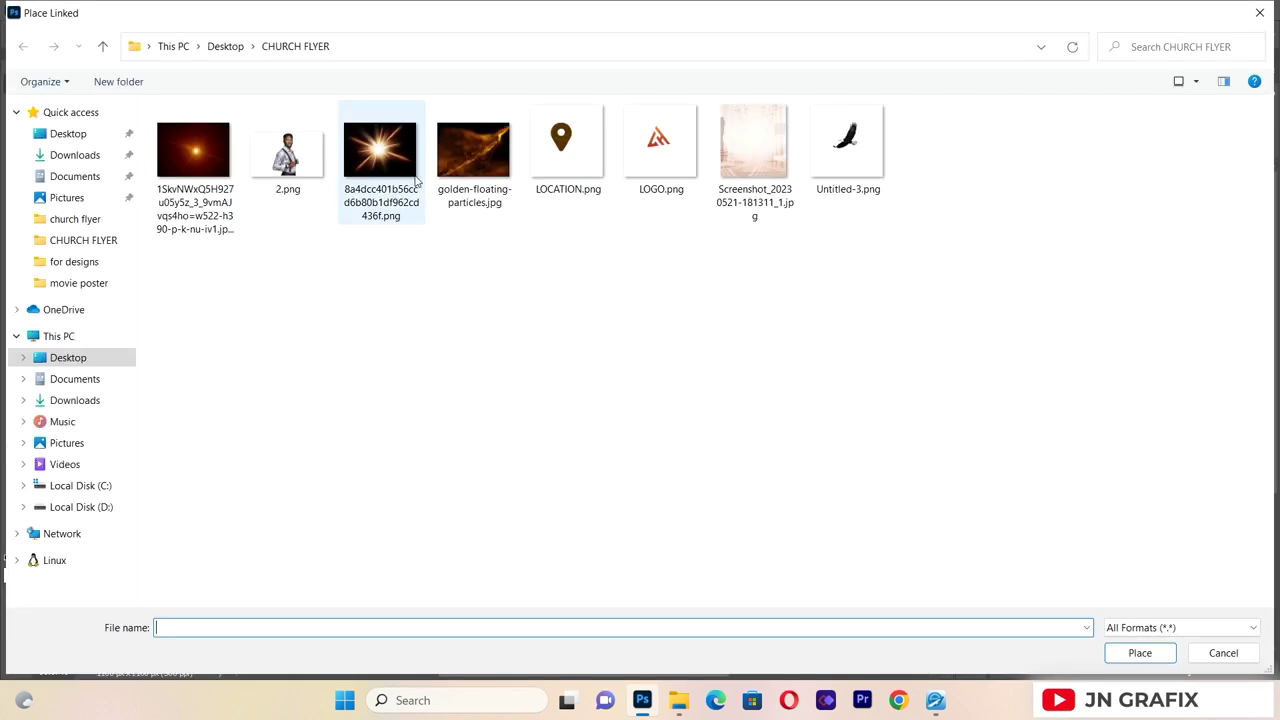
click(205, 168)
double_click(205, 168)
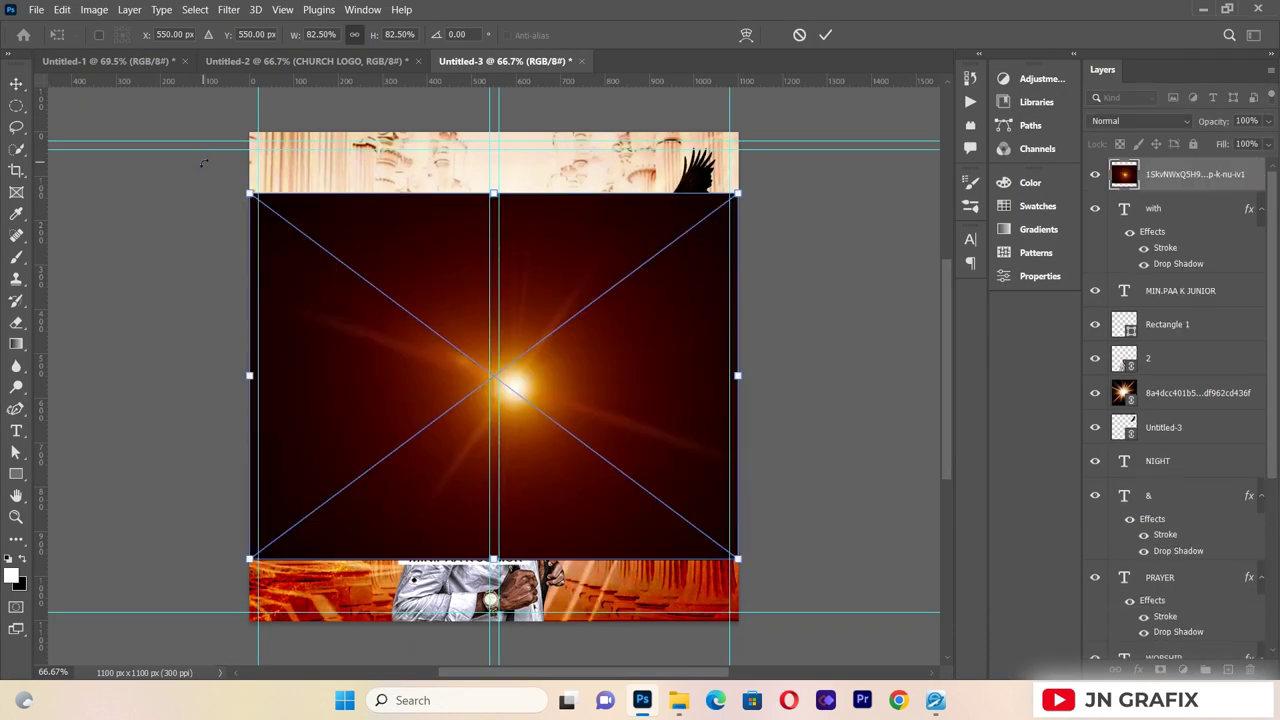
drag(520, 358, 474, 480)
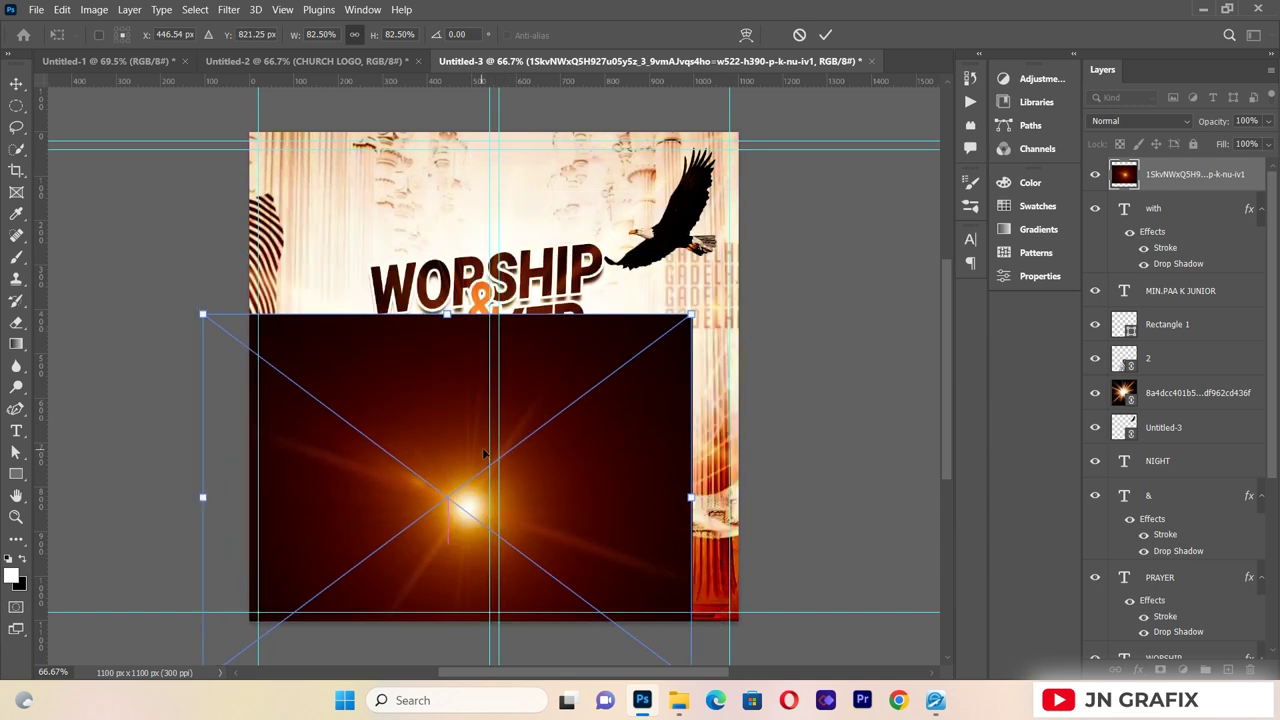
drag(675, 421, 442, 304)
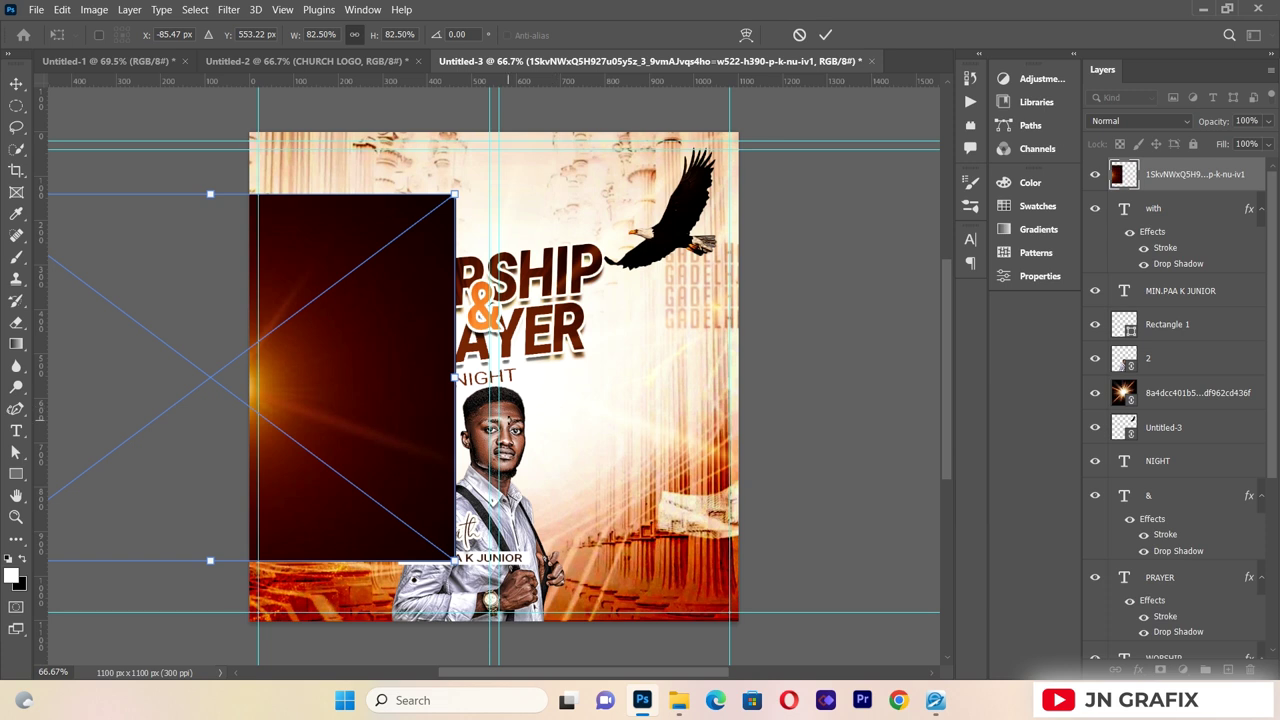
click(16, 84)
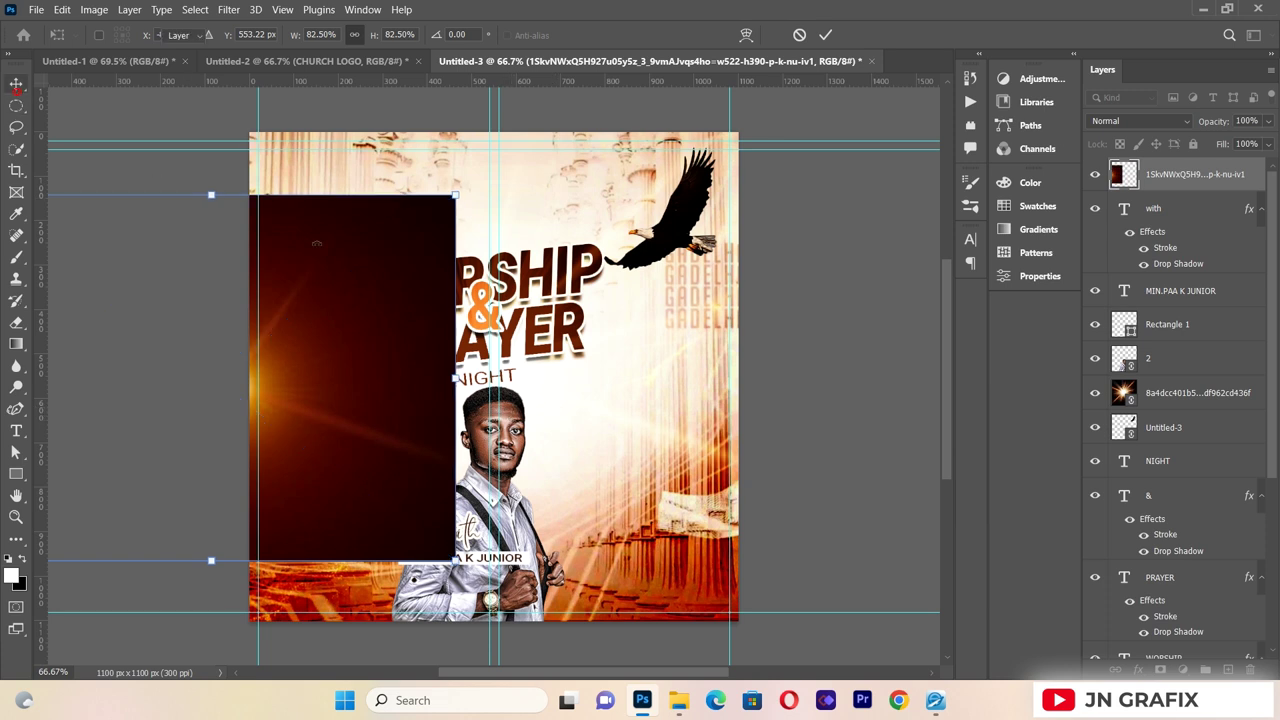
- Stack the flare image's layer directly above the man's layer and move the image over the man
click(527, 425)
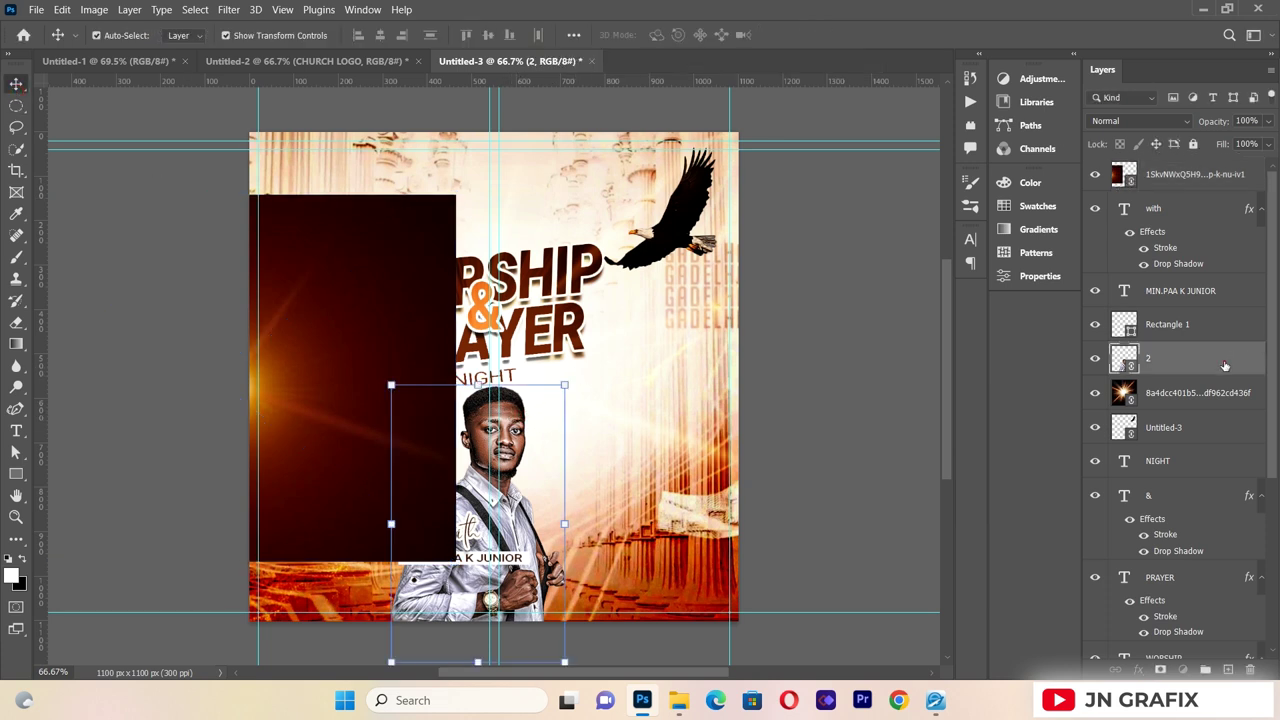
drag(1174, 174, 1170, 337)
drag(360, 378, 634, 458)
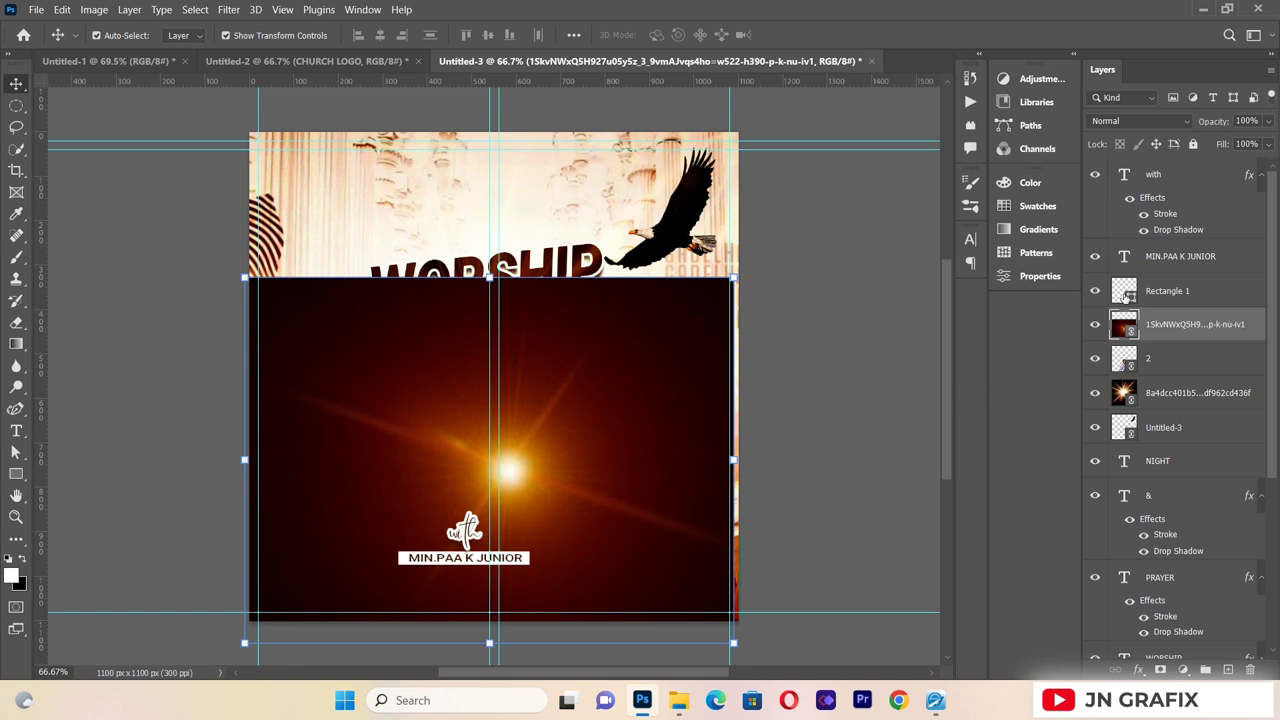
- Set the flare image's blend mode to Screen and shift it left so the glow falls beside the man's face
click(1127, 124)
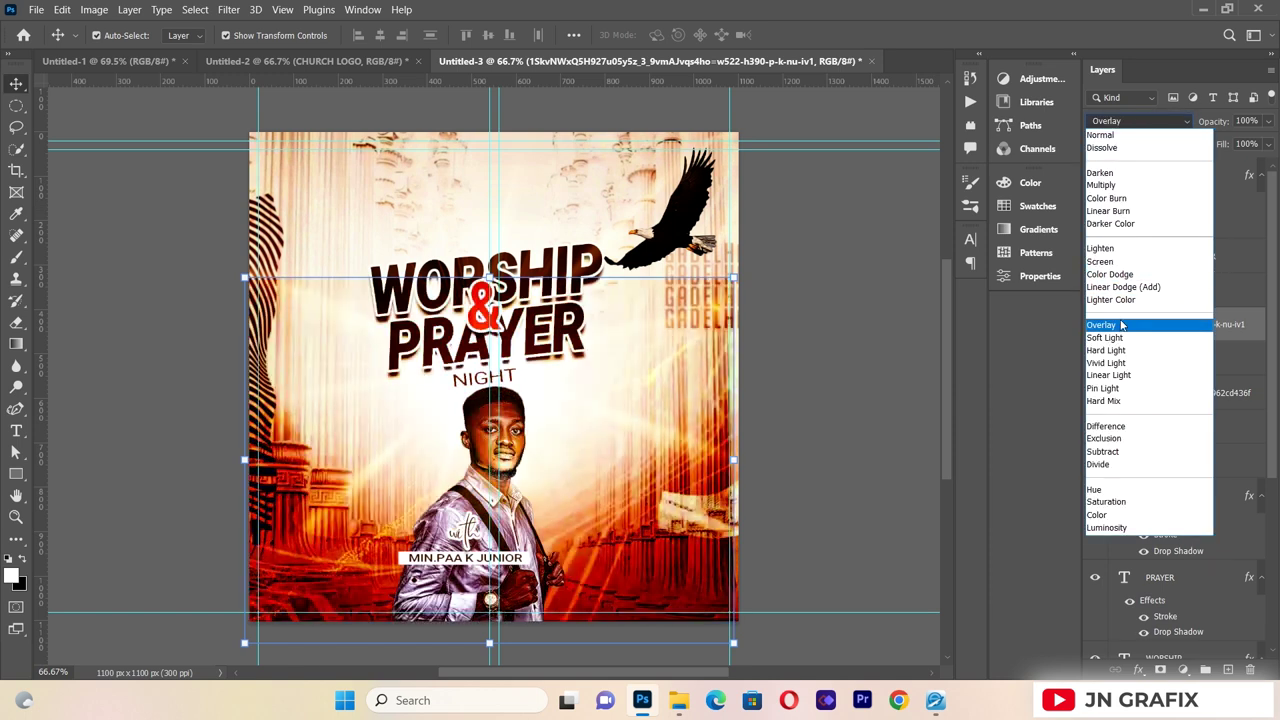
click(1118, 264)
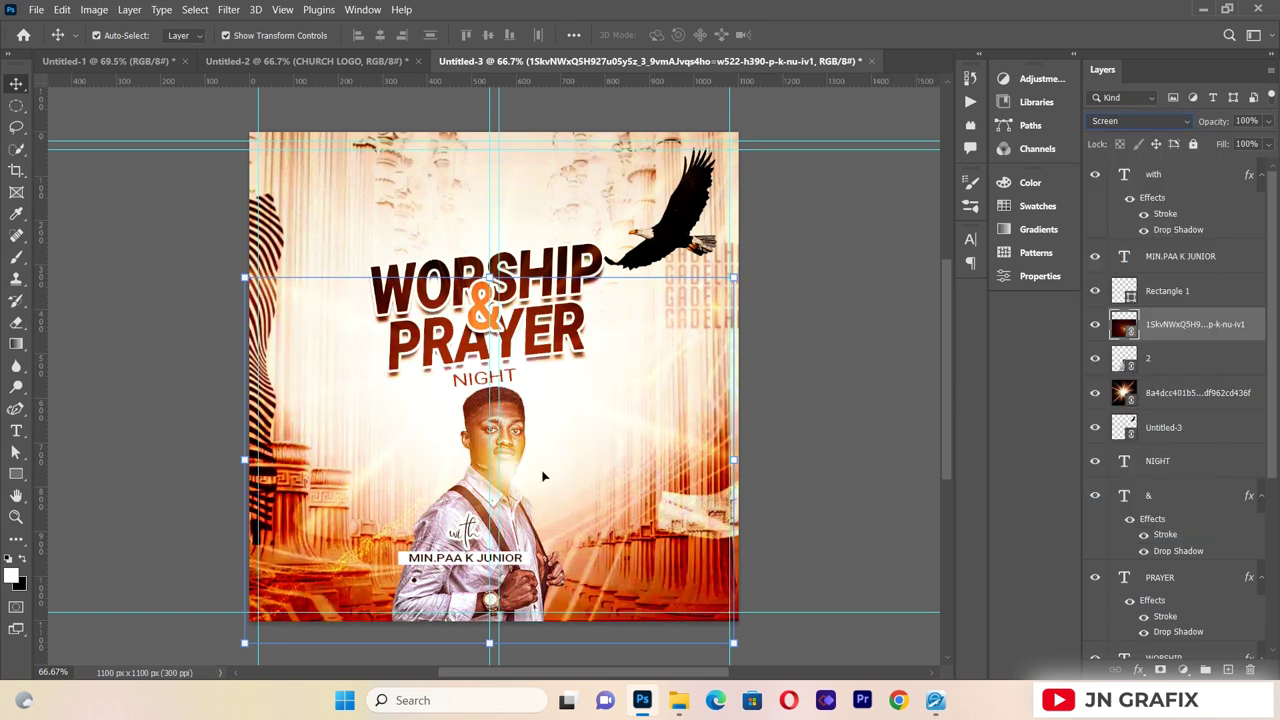
drag(543, 476, 458, 470)
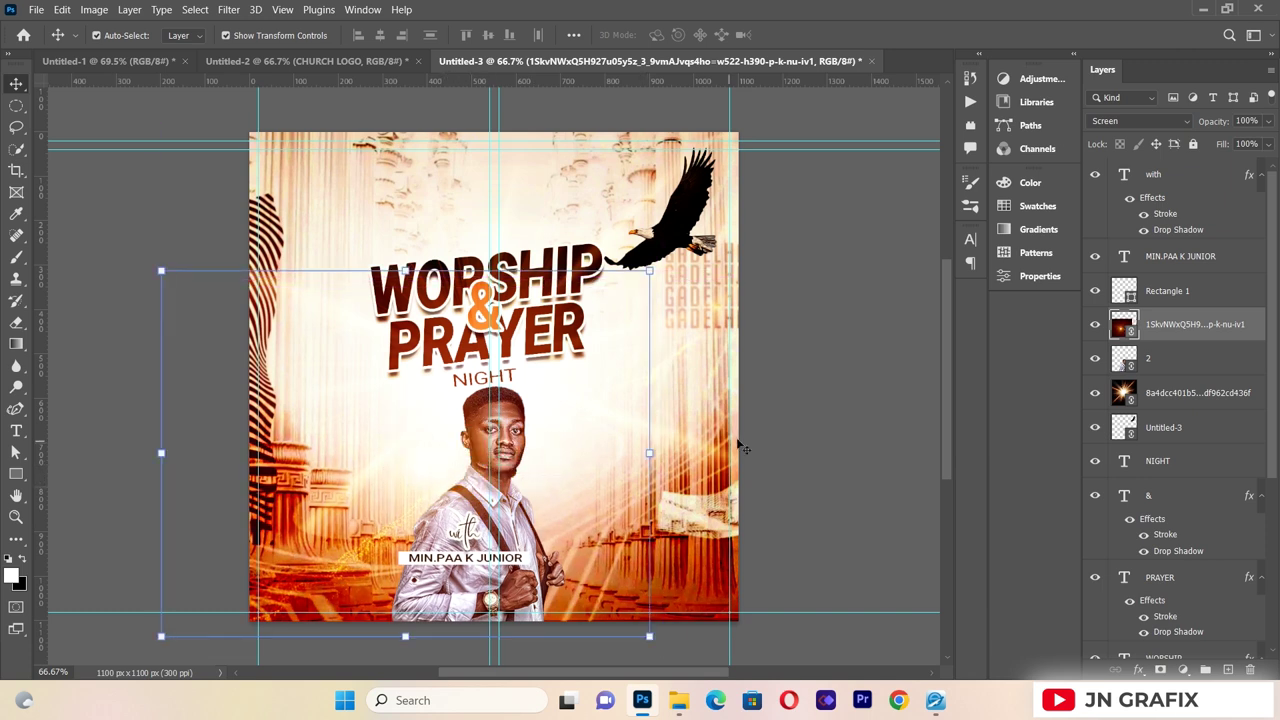
click(845, 420)
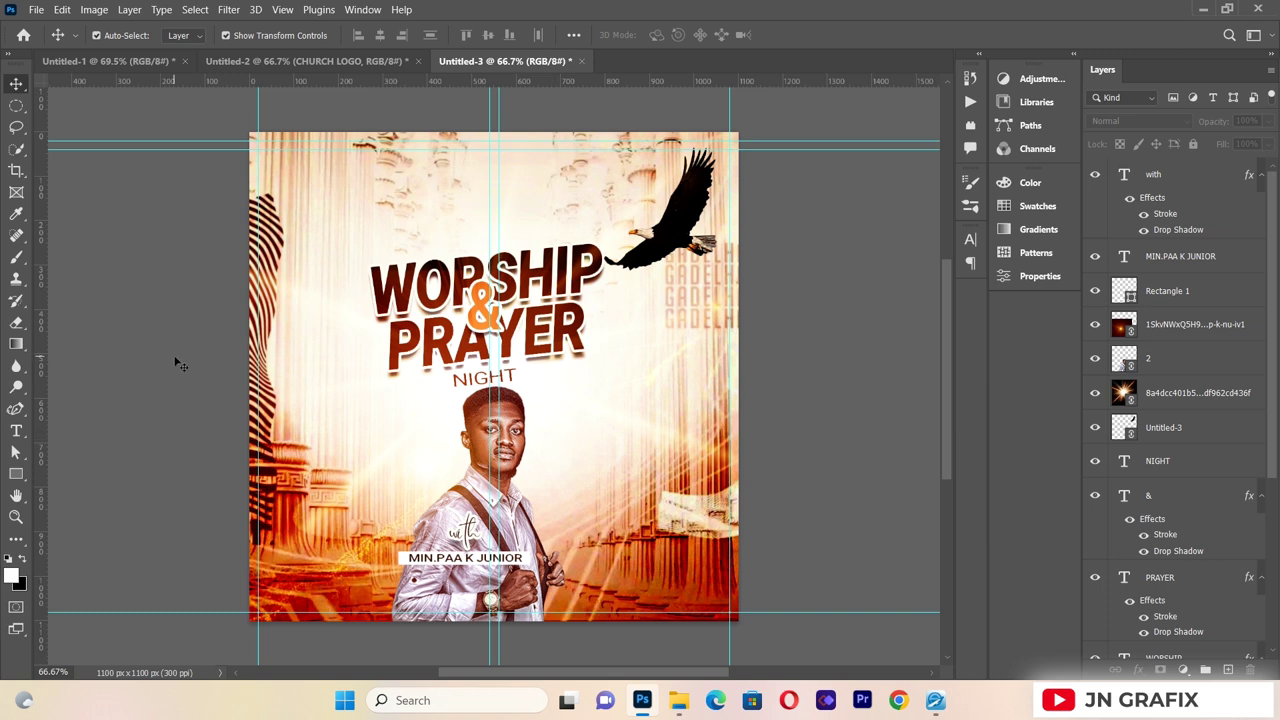
- Draw a white ellipse about 151 × 145 px without a stroke in the empty area right of the man's face
click(16, 476)
right_click(18, 480)
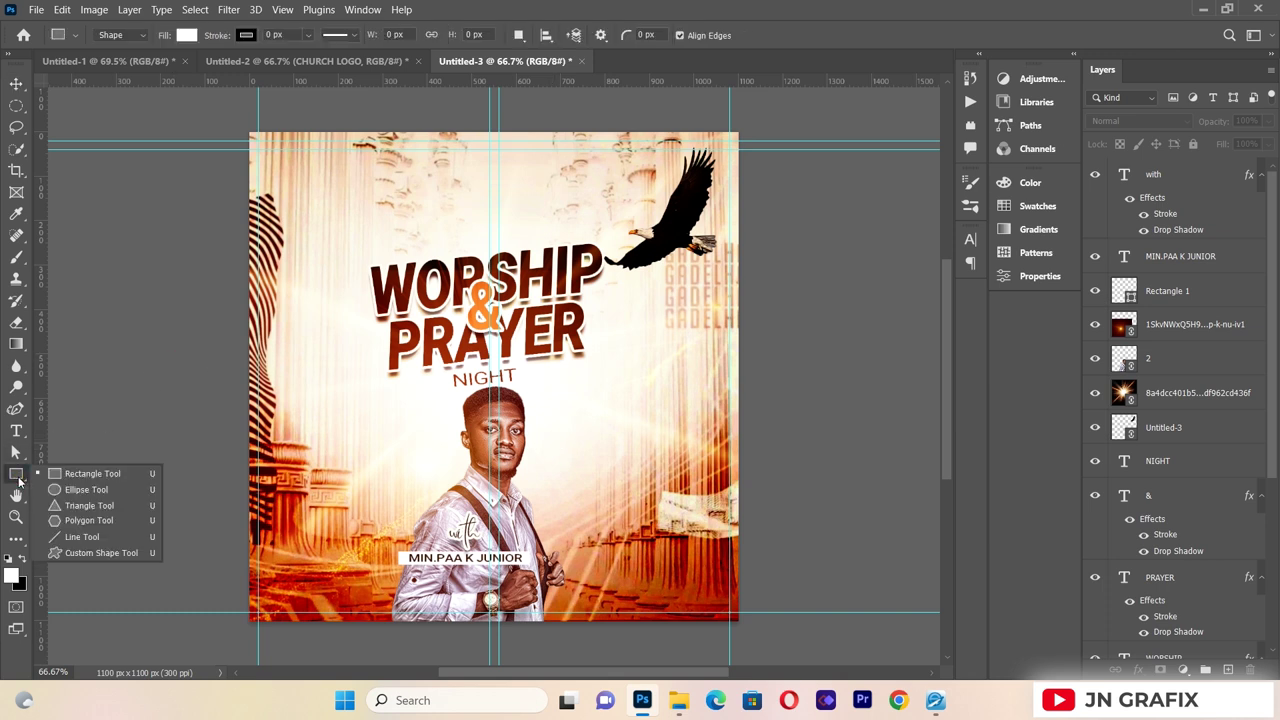
click(77, 490)
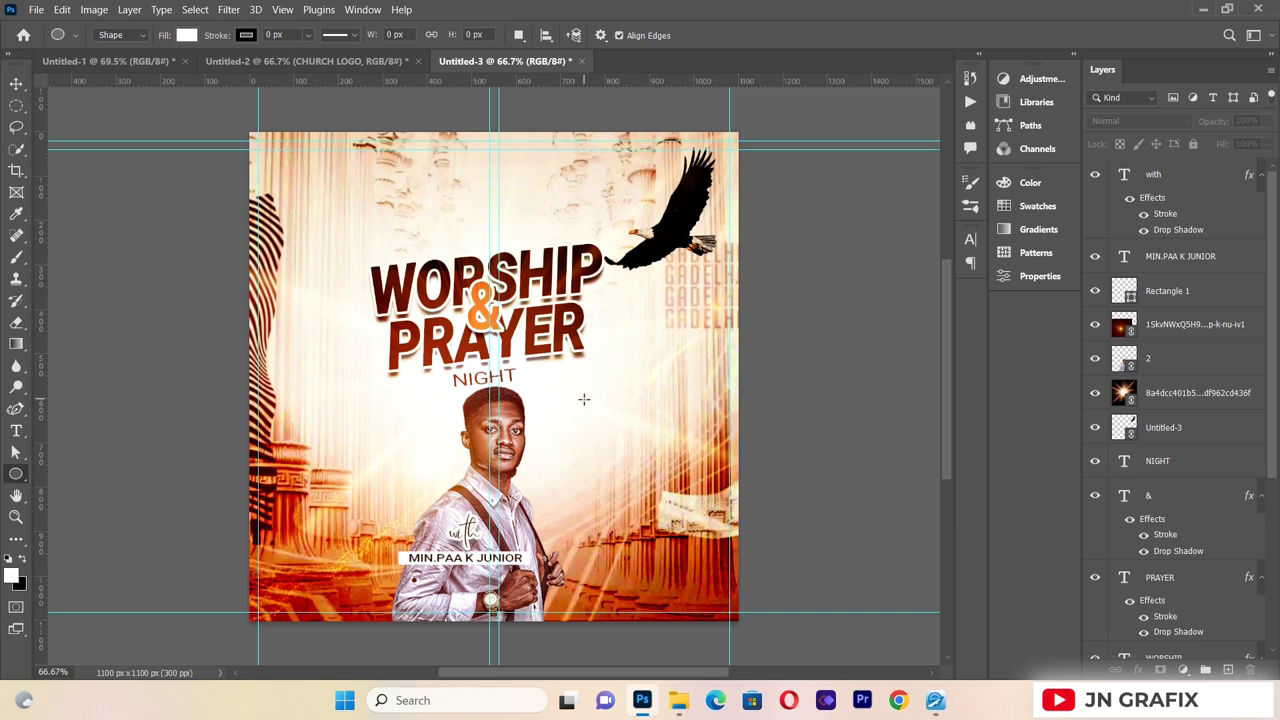
drag(584, 399, 650, 462)
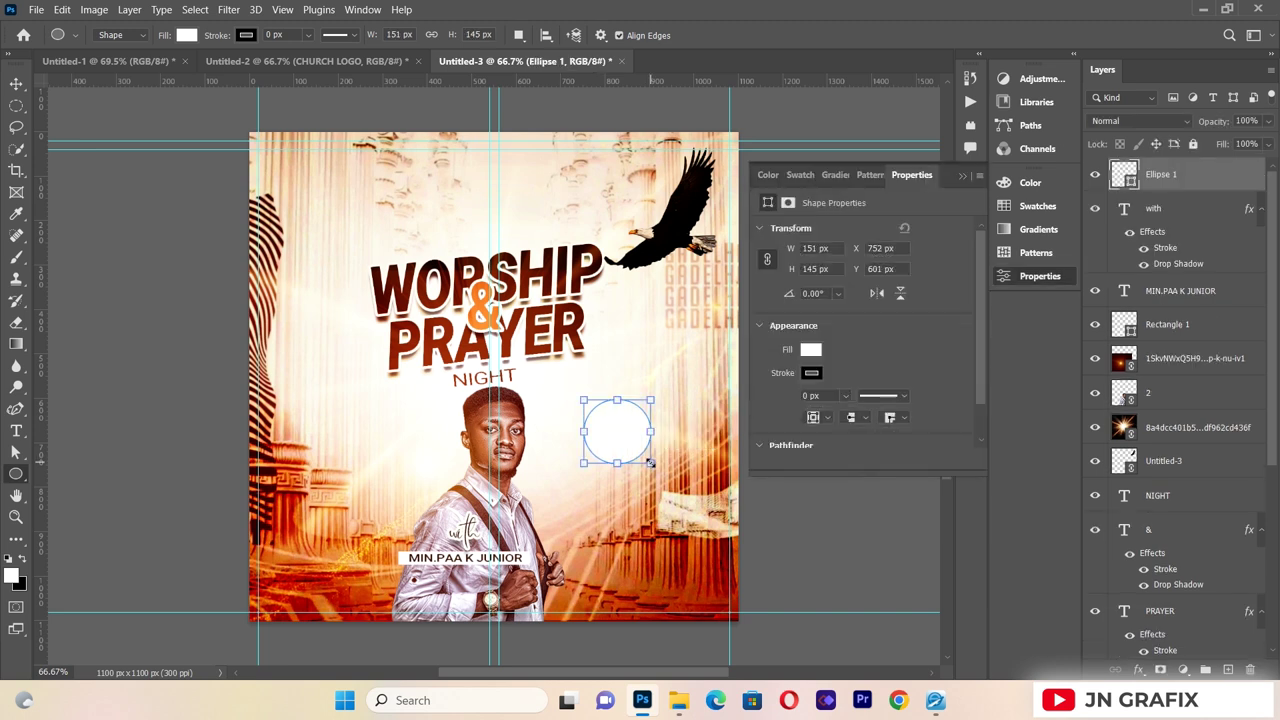
click(16, 82)
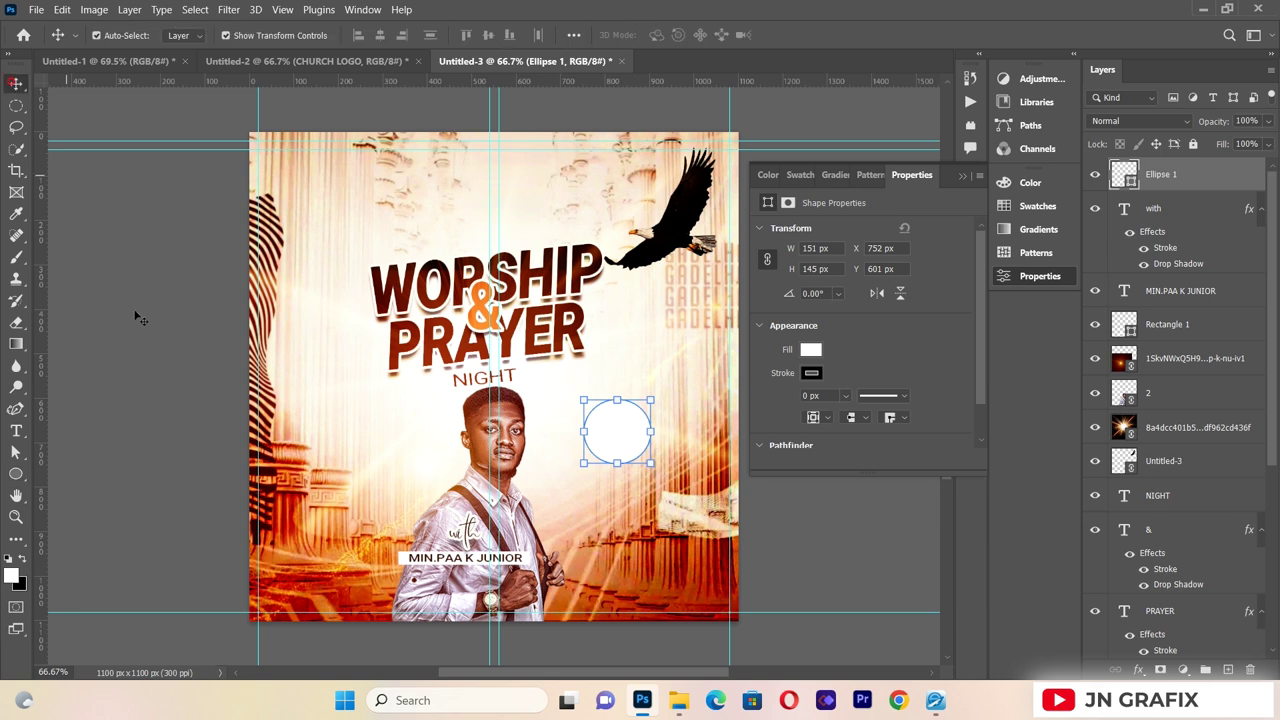
click(148, 328)
click(962, 175)
- Add a linear Gradient Overlay to the white ellipse in its layer style
click(614, 443)
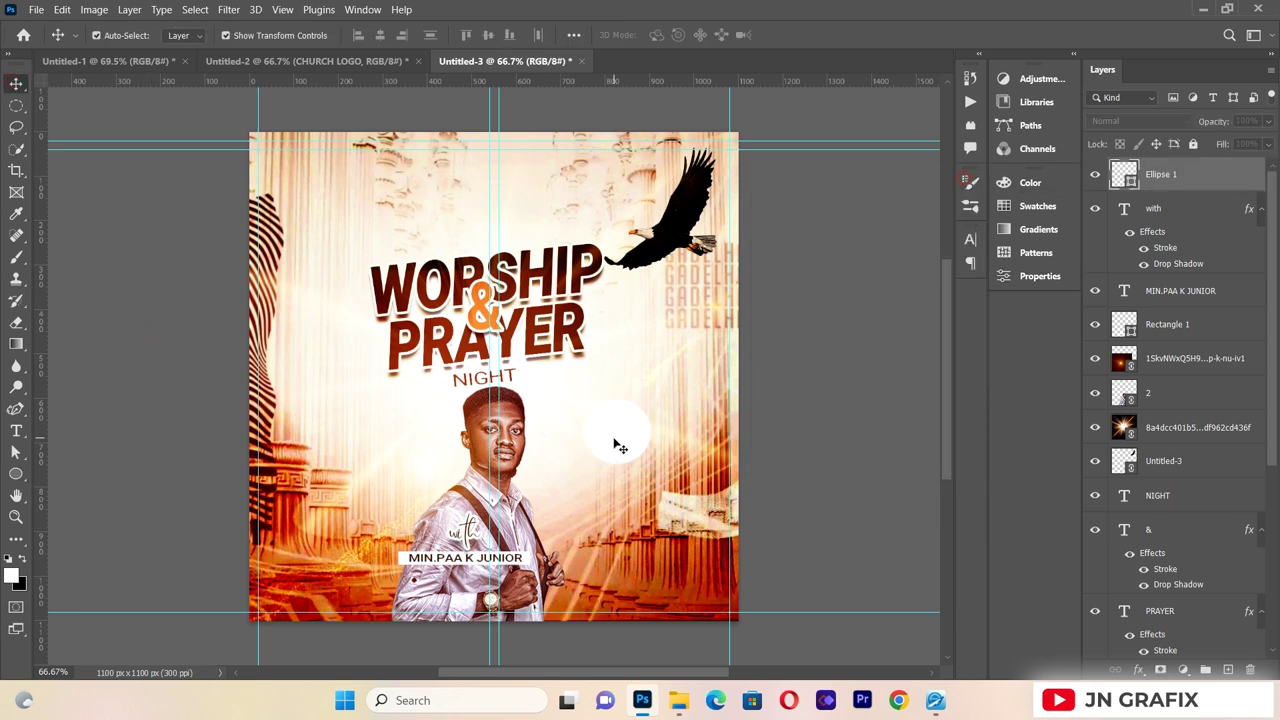
right_click(1195, 183)
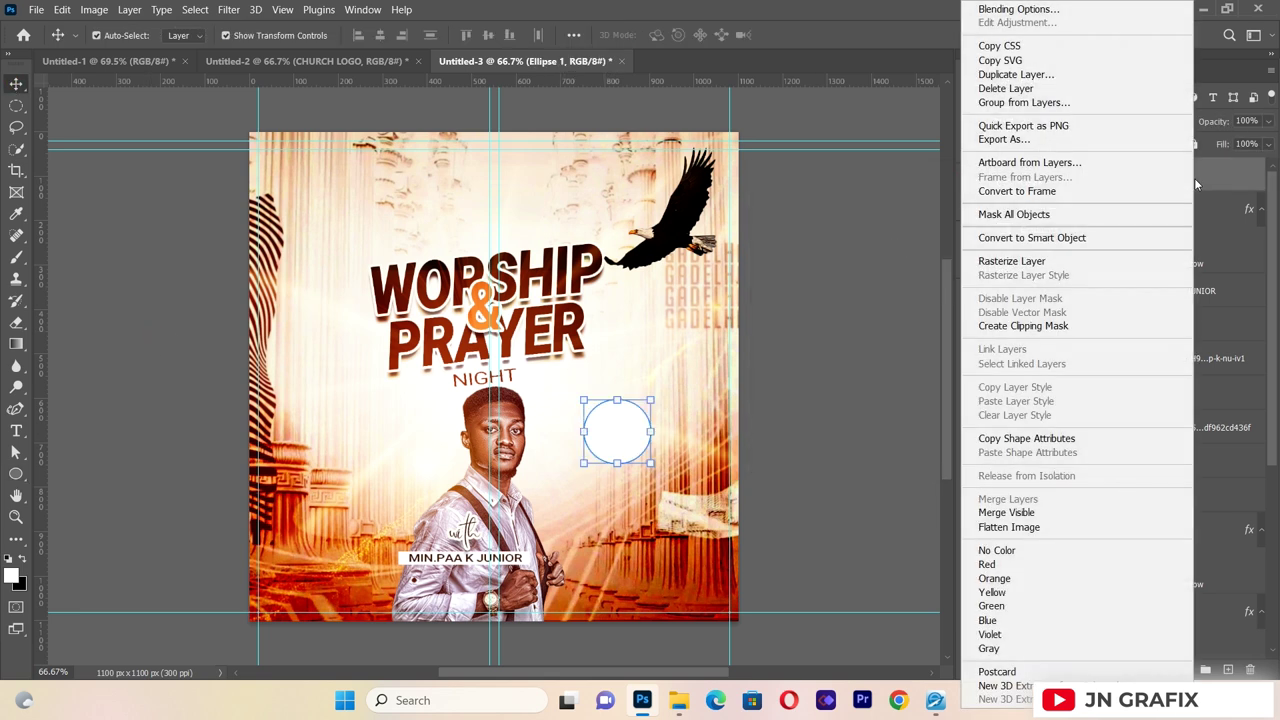
click(1016, 10)
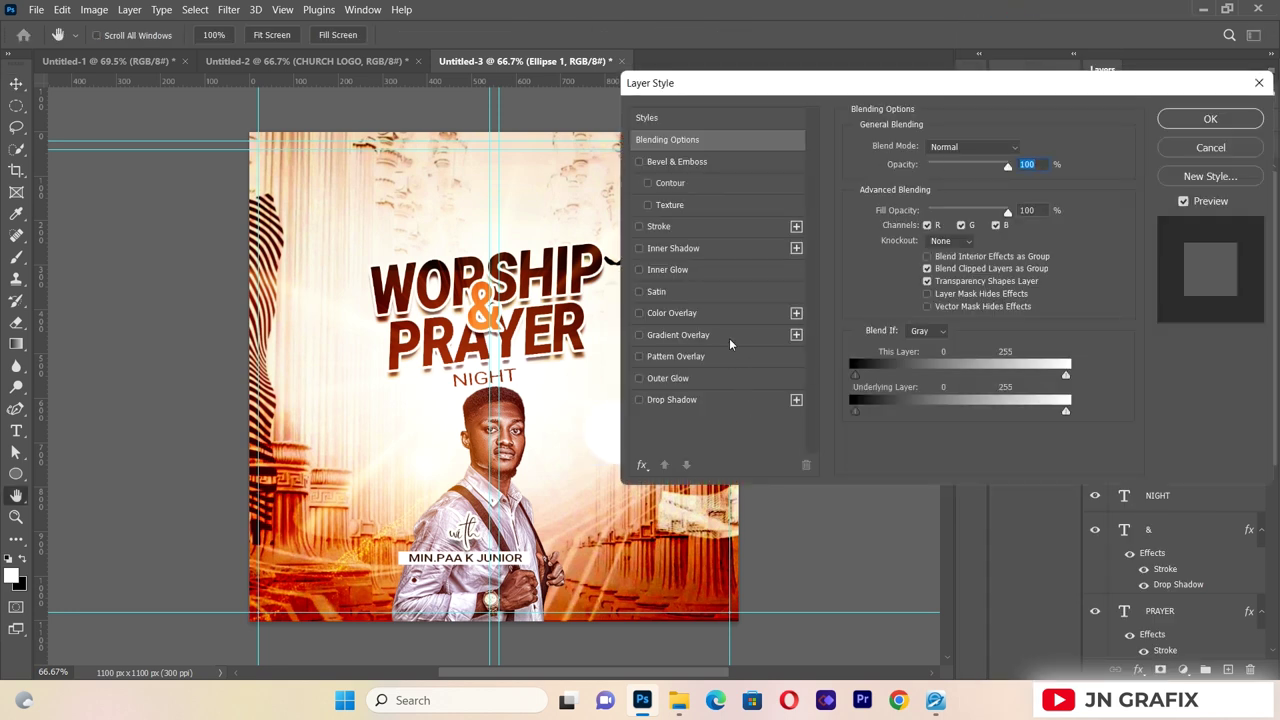
click(729, 338)
drag(850, 92, 1064, 123)
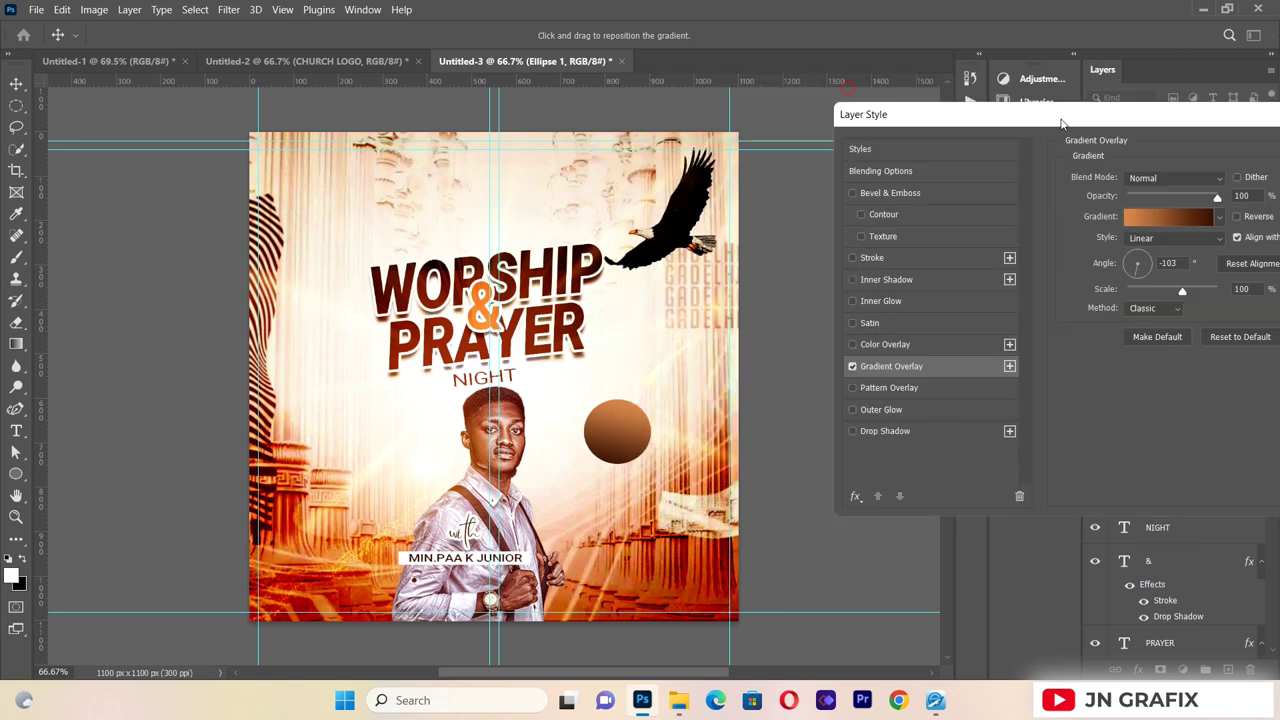
- Check the gradient's stop colors, keep orange d9854a and dark brown 3c1303, and apply the overlay to the ellipse
click(1153, 222)
click(894, 496)
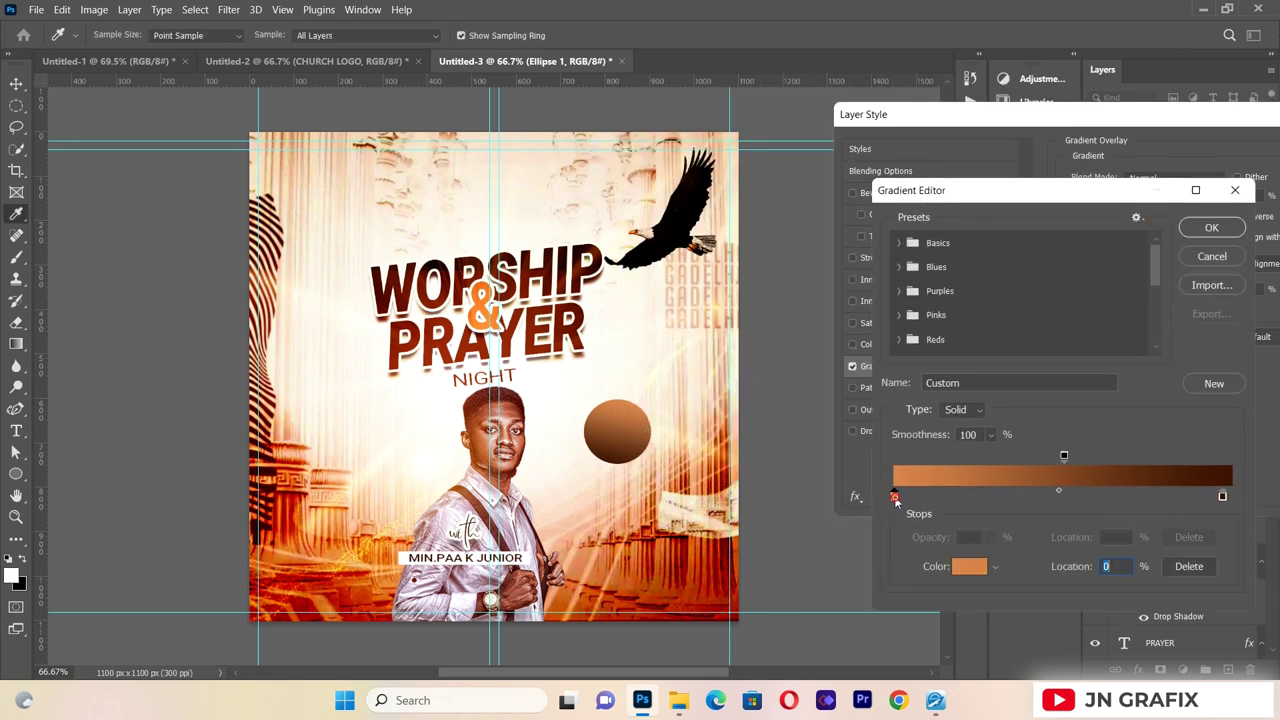
click(961, 568)
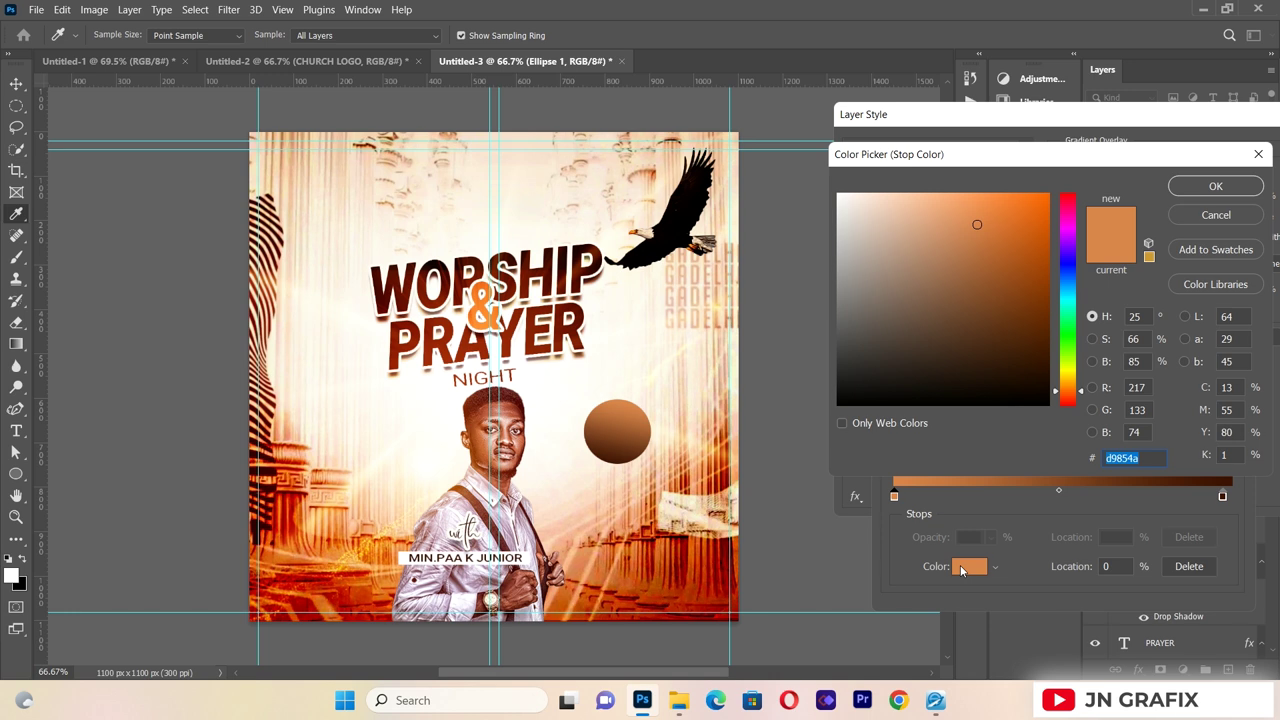
click(1208, 192)
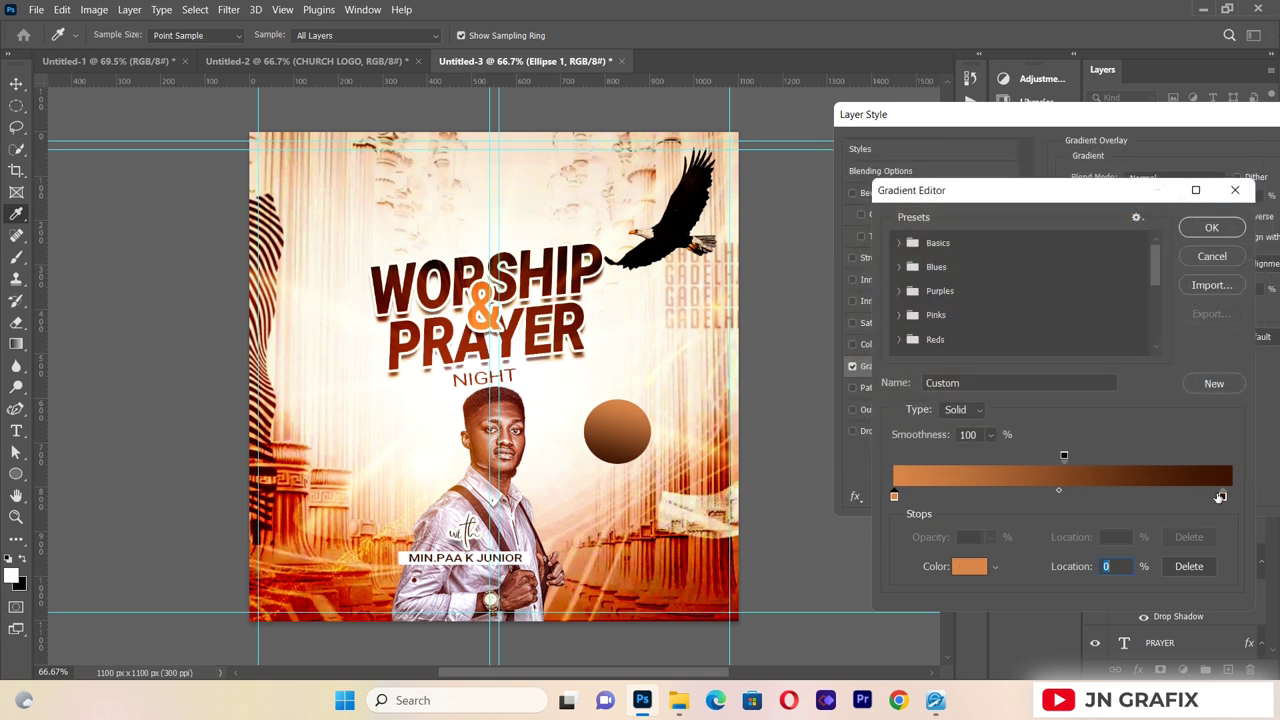
click(1220, 497)
click(975, 567)
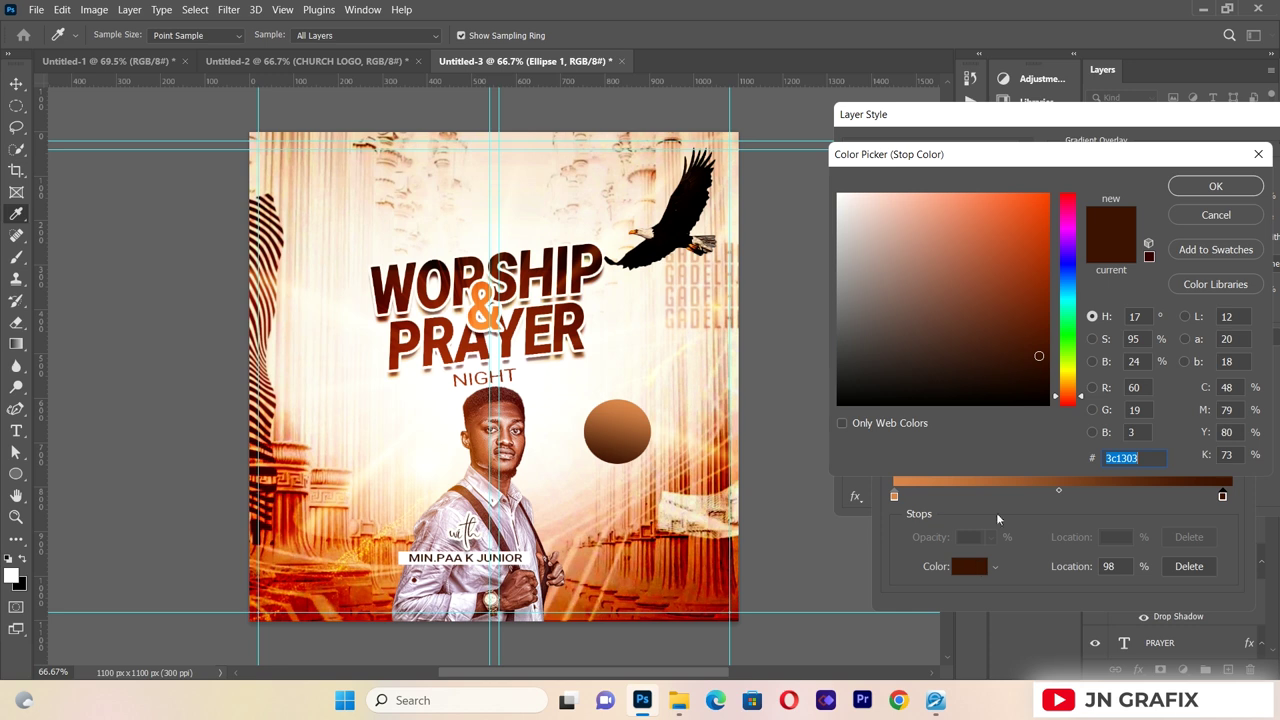
click(1215, 186)
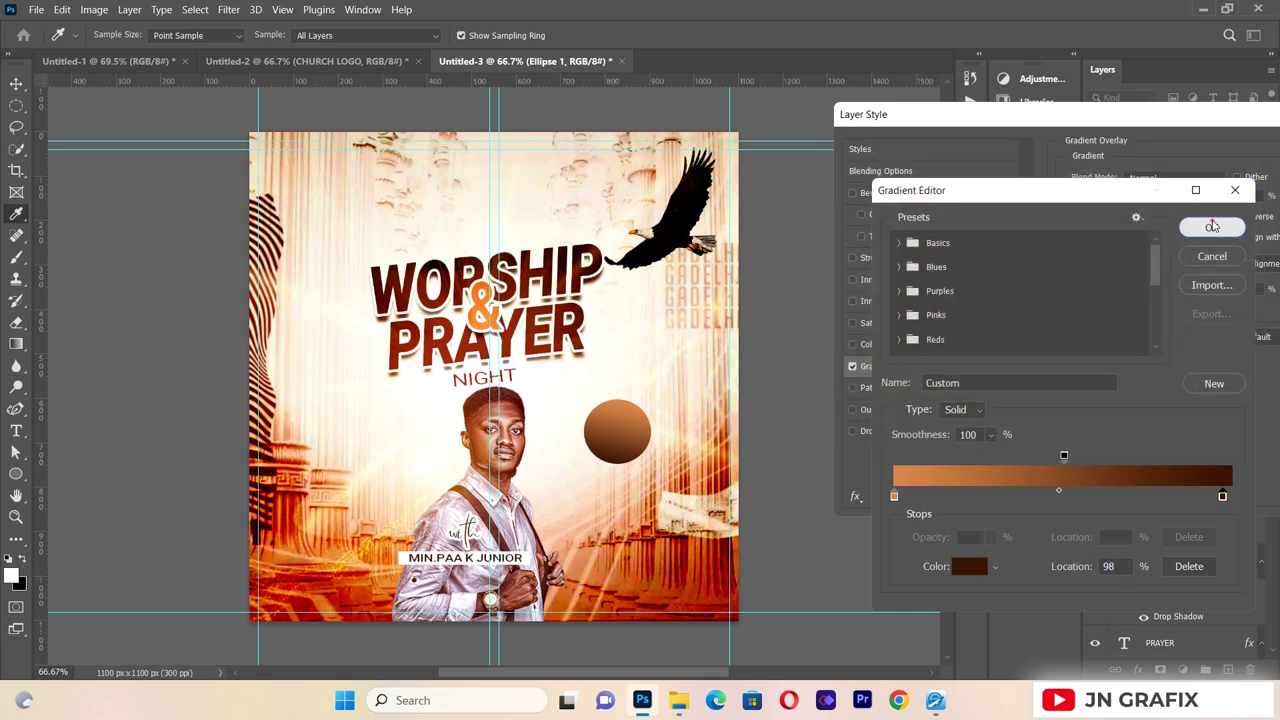
click(1212, 227)
drag(1096, 114, 911, 177)
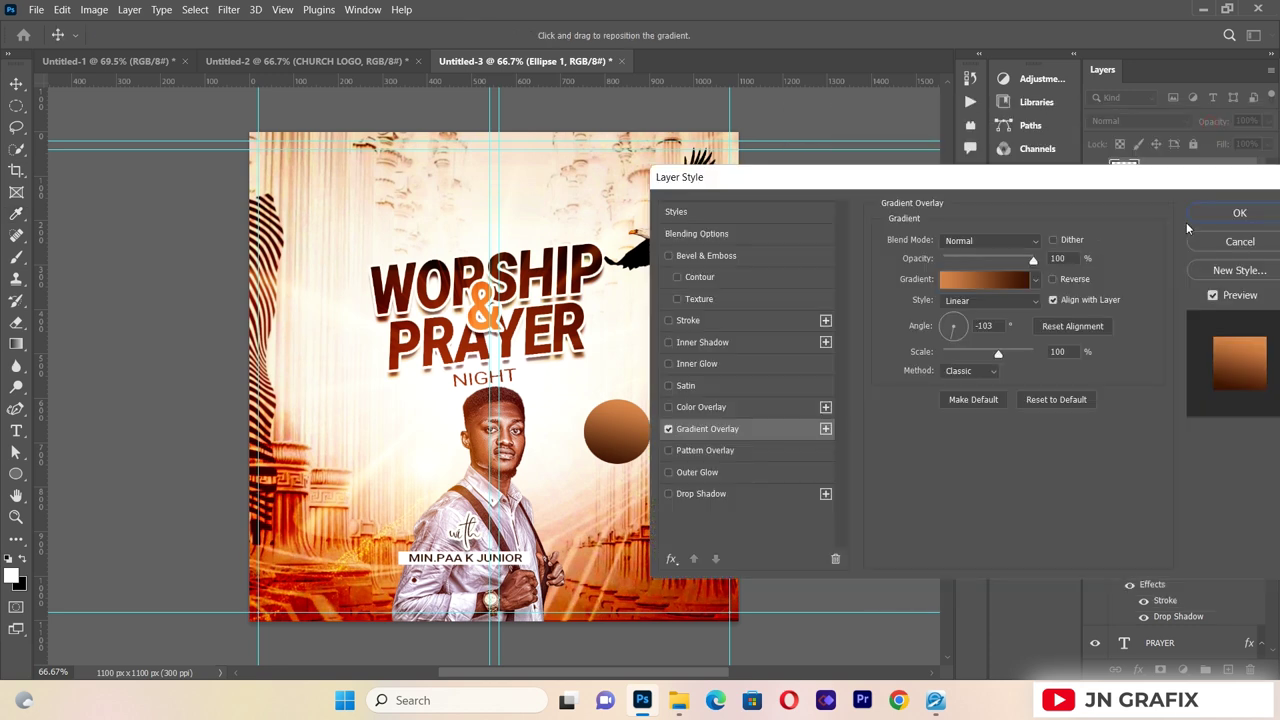
click(1238, 214)
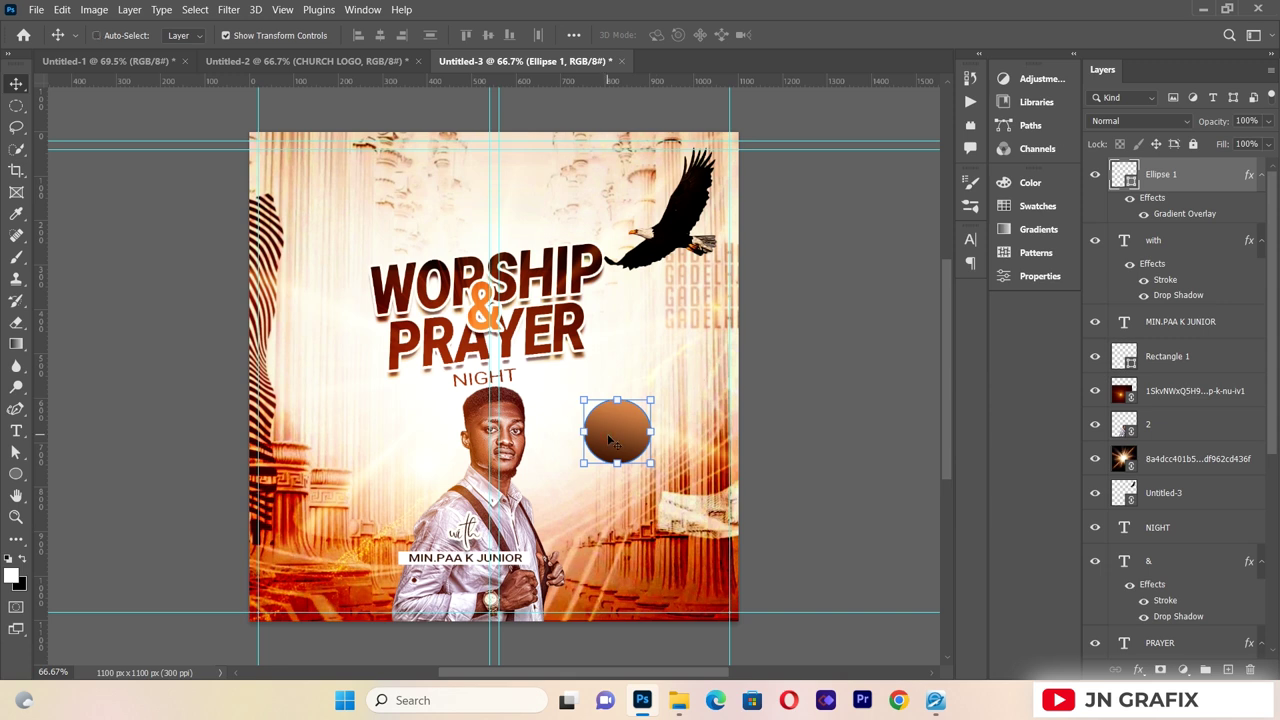
- Duplicate the gradient circle directly below the original and enlarge the copy to about 143%
drag(612, 440, 631, 529)
key(ctrl+t)
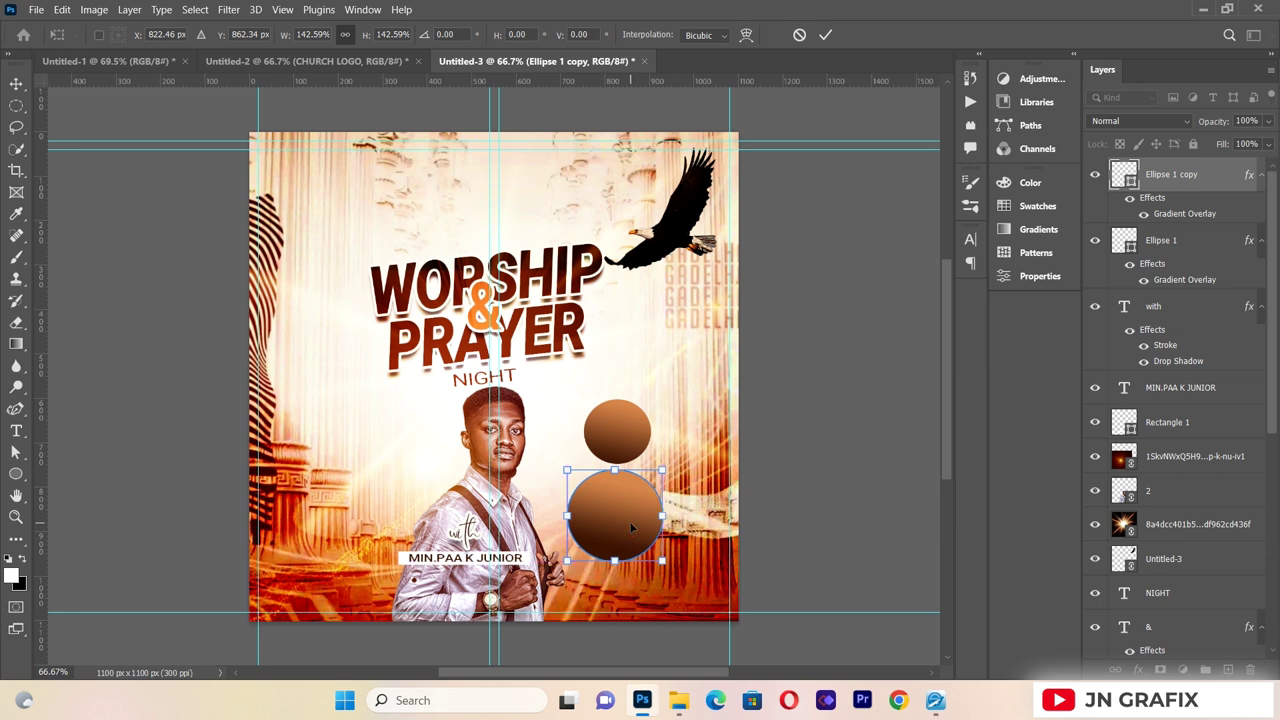
key(Return)
click(613, 434)
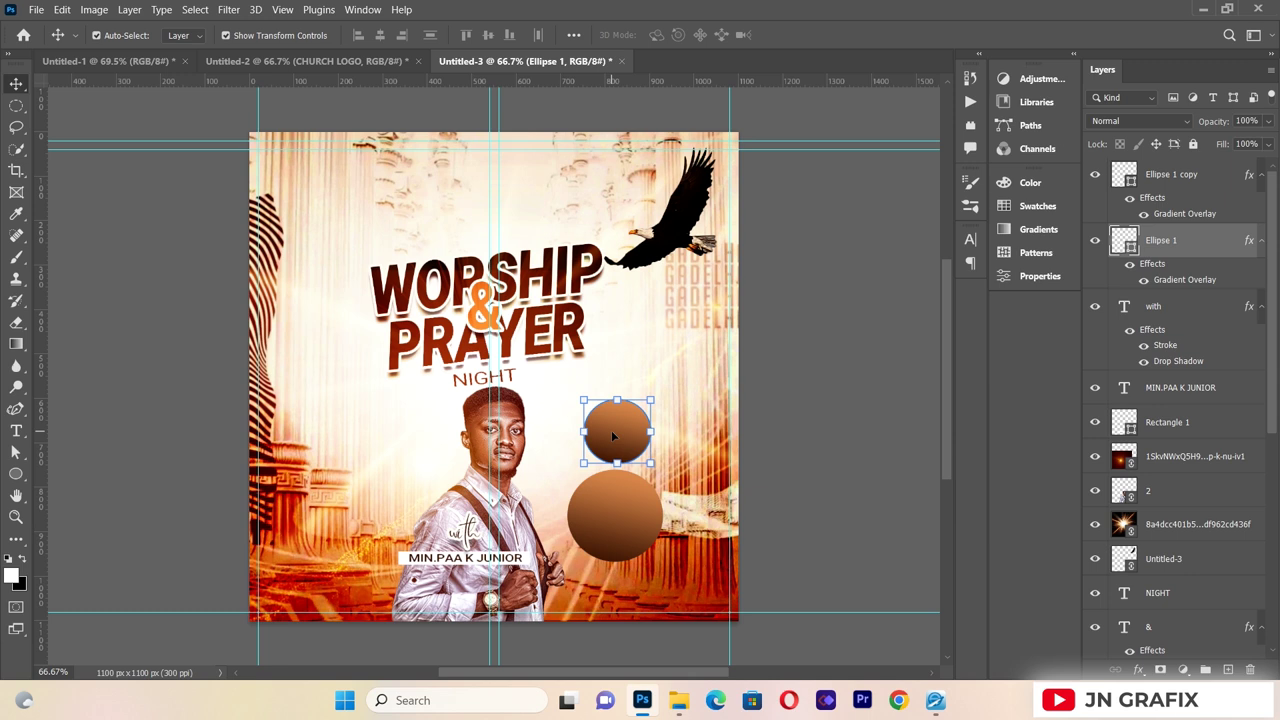
click(154, 346)
- Add the text 7PM in a new text box over the title area, set in Roboto Bold
click(16, 431)
drag(325, 184, 581, 383)
key(BackSpace)
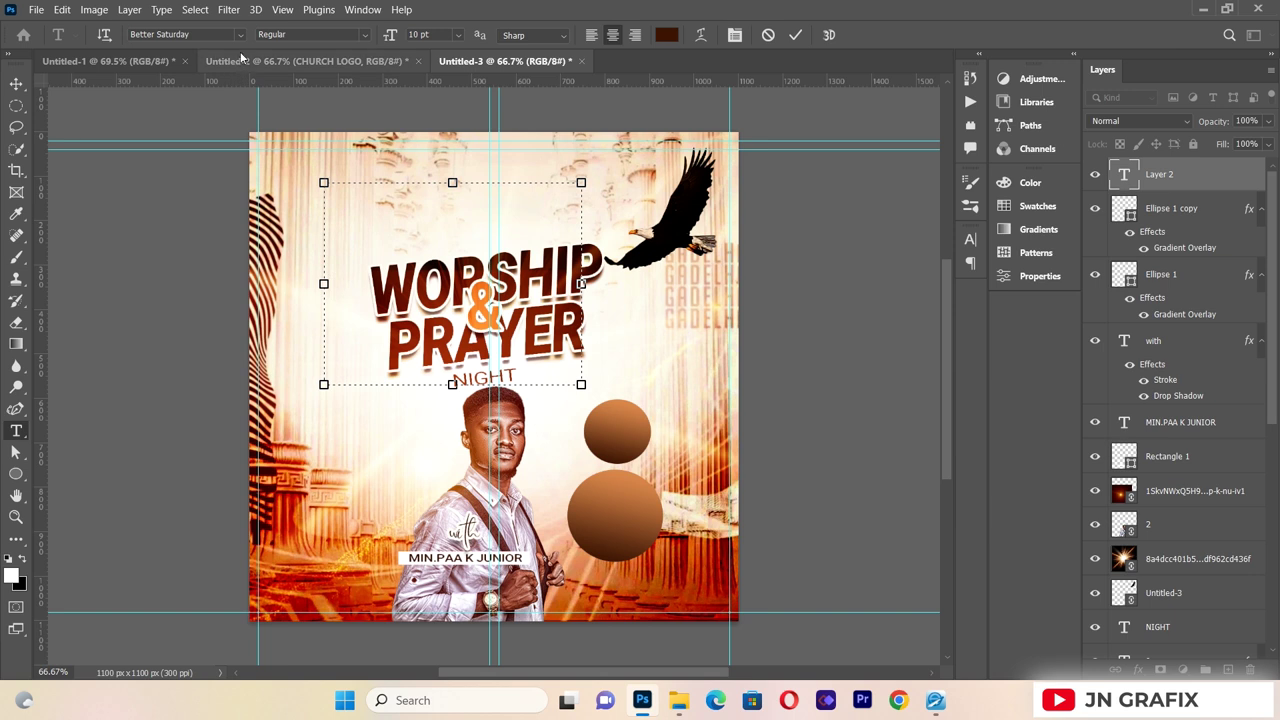
click(241, 35)
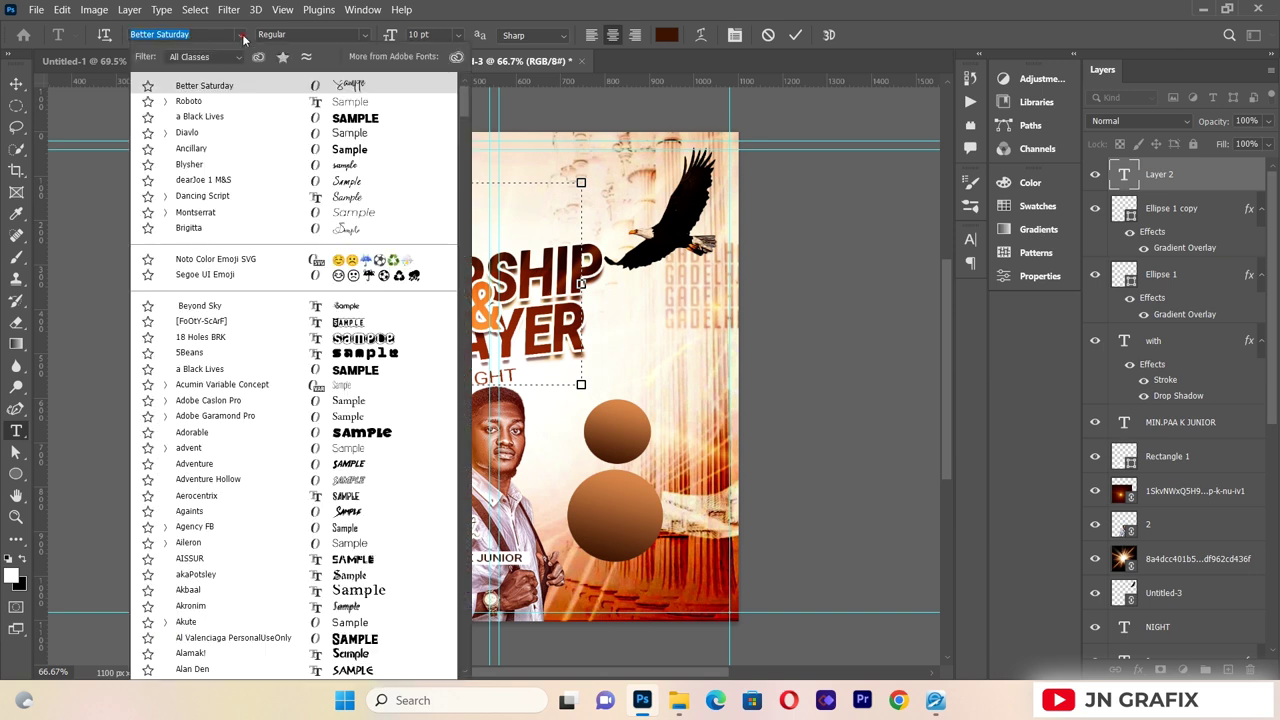
click(241, 104)
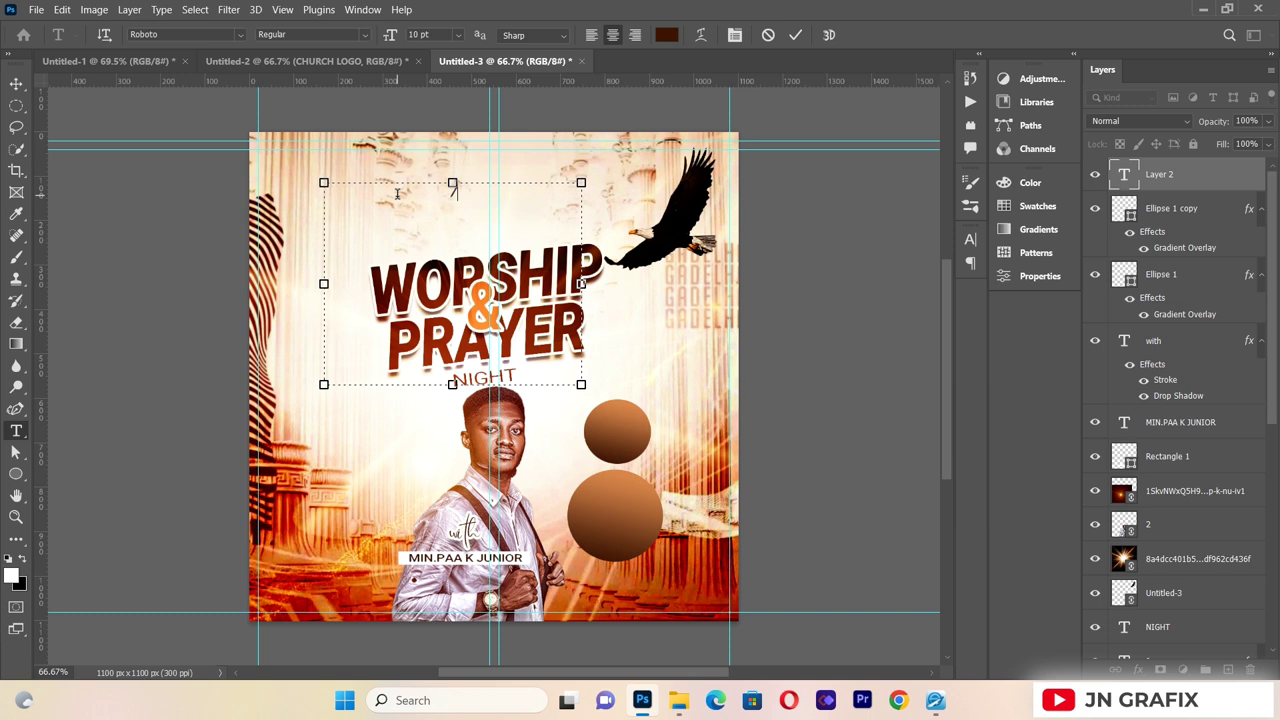
text(M)
key(ctrl+a)
click(365, 35)
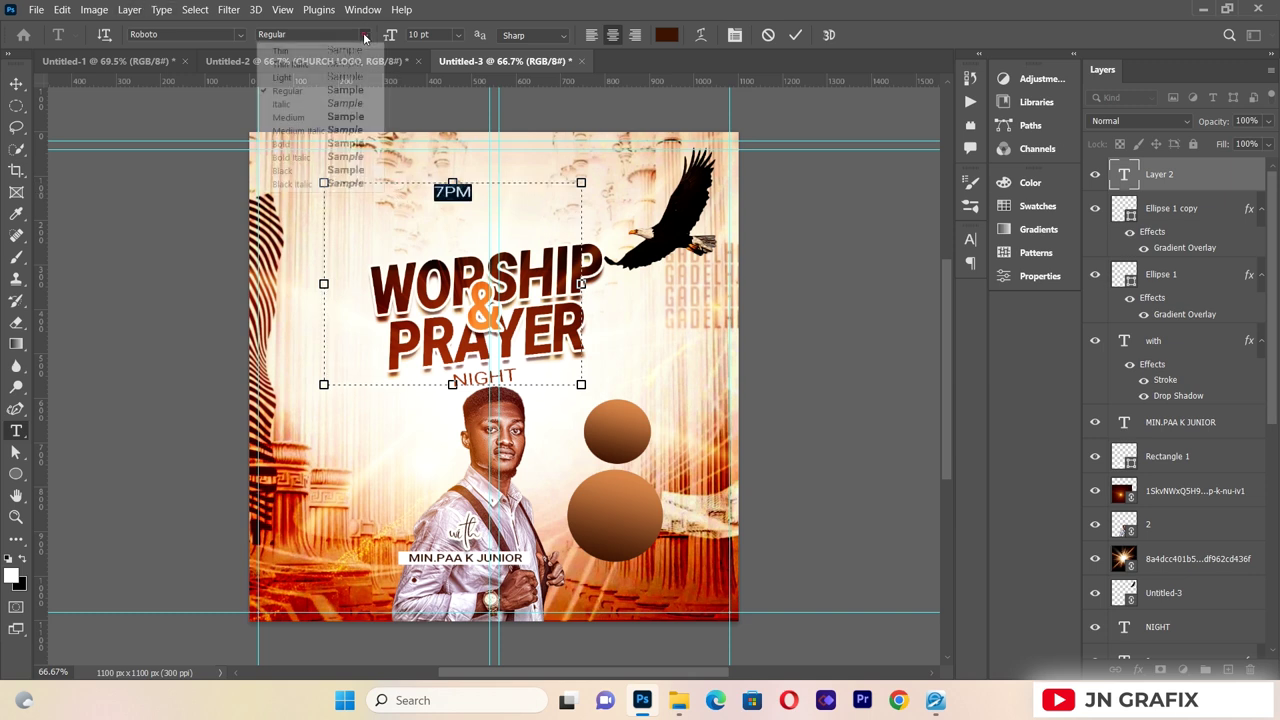
click(335, 145)
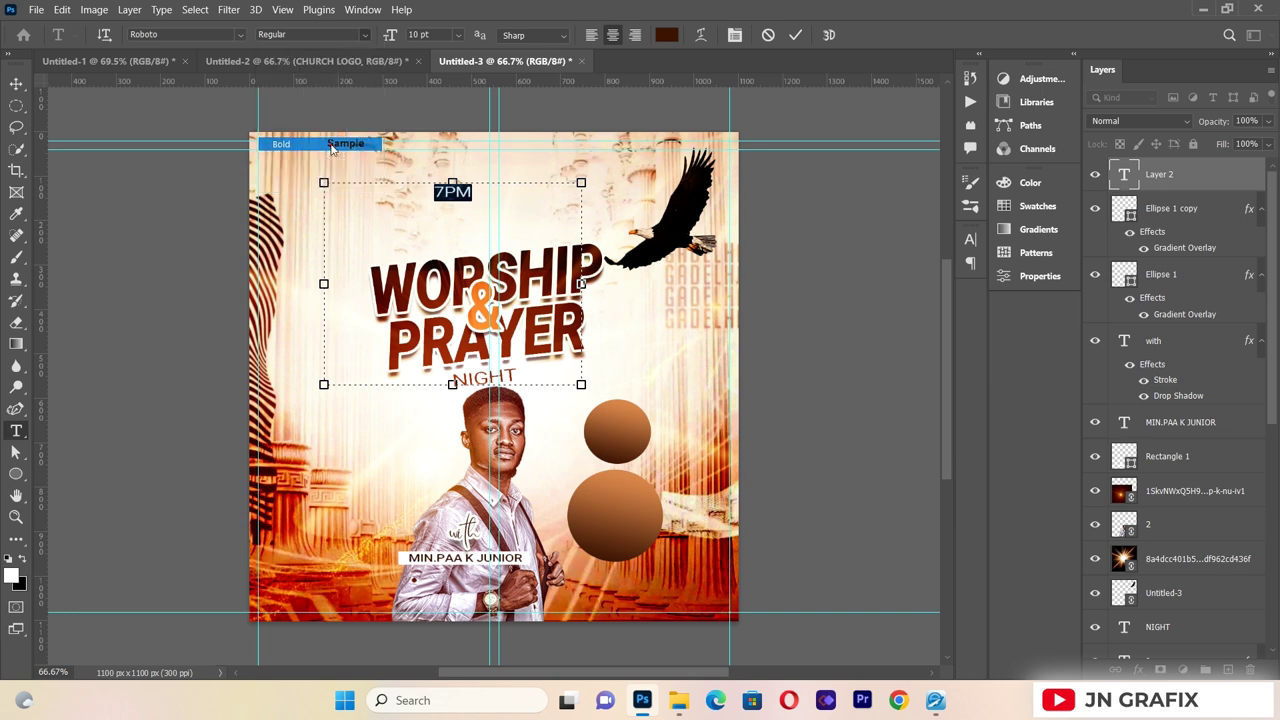
- Change the 7PM text color to off-white fbf4f1
click(660, 35)
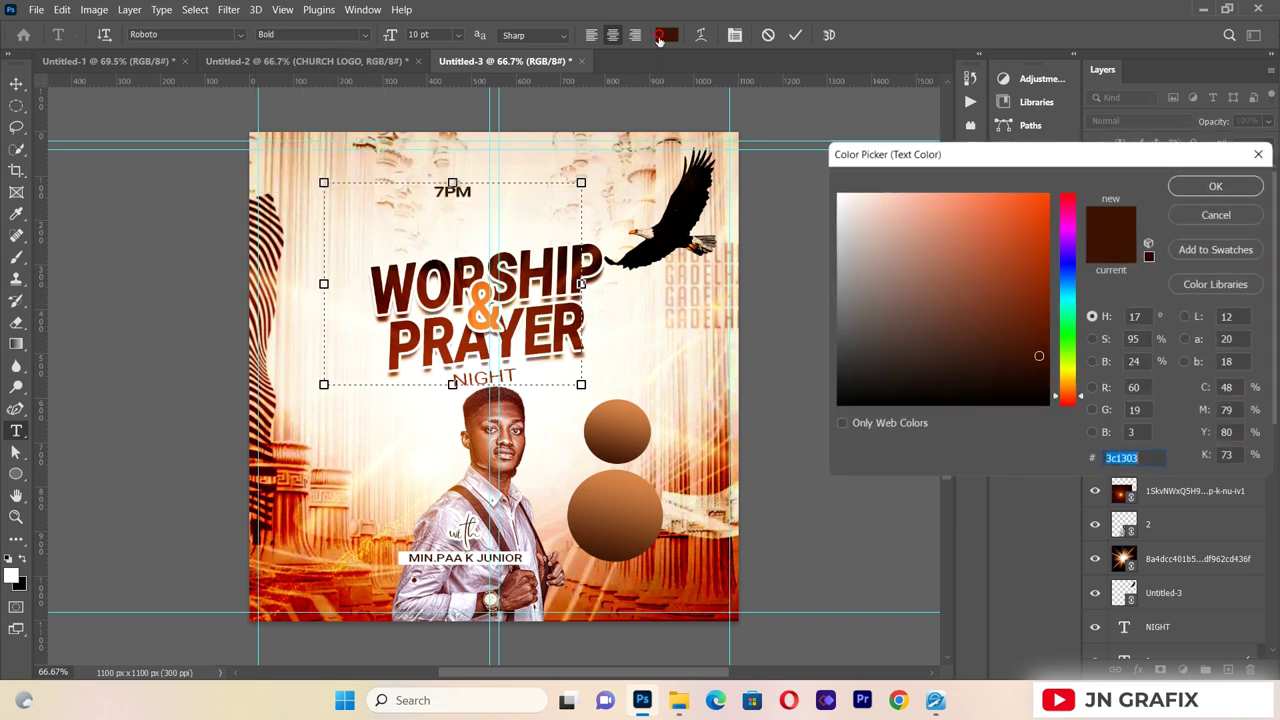
click(845, 196)
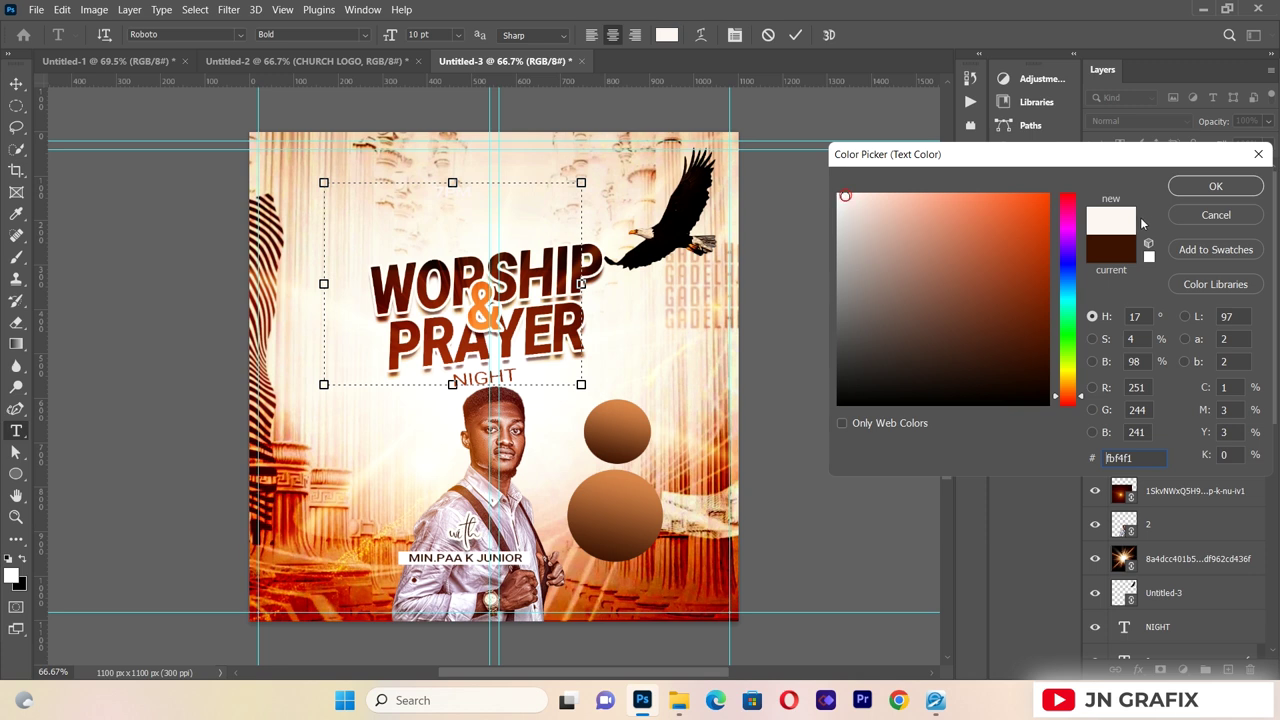
click(1215, 186)
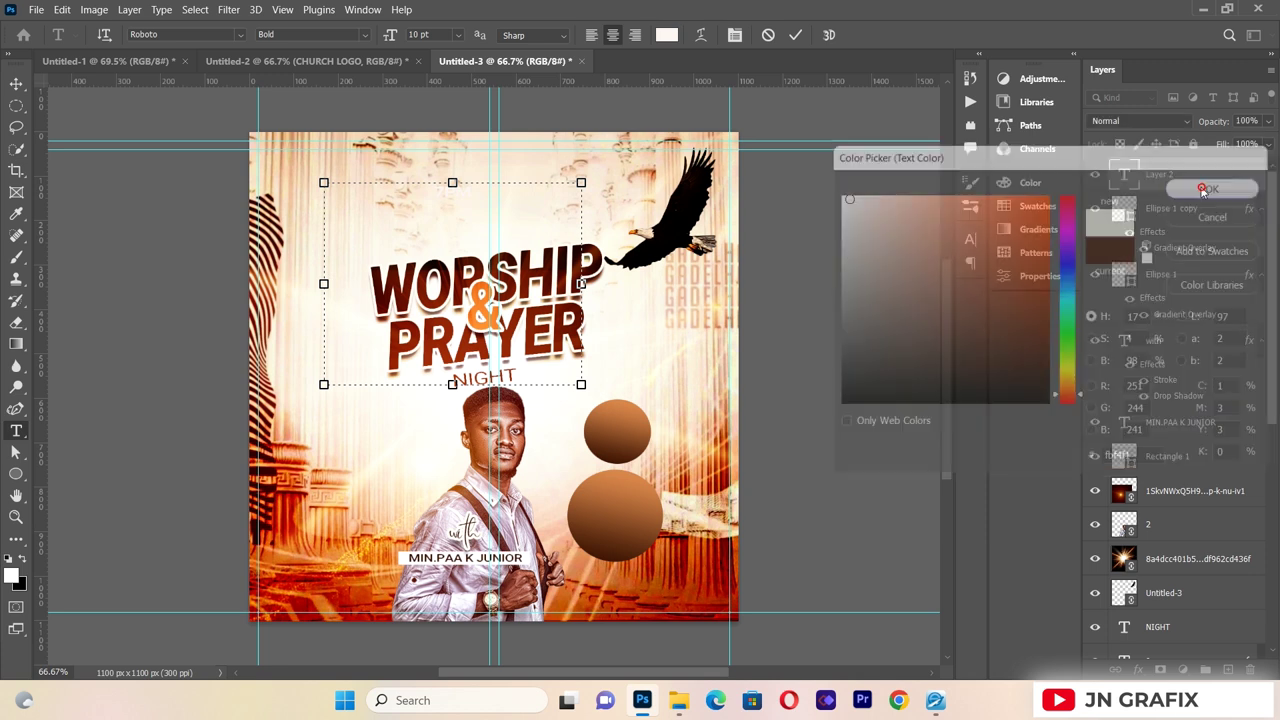
- Move the 7PM text into the smaller upper circle and enlarge it to about 120%
click(16, 83)
drag(453, 204, 621, 418)
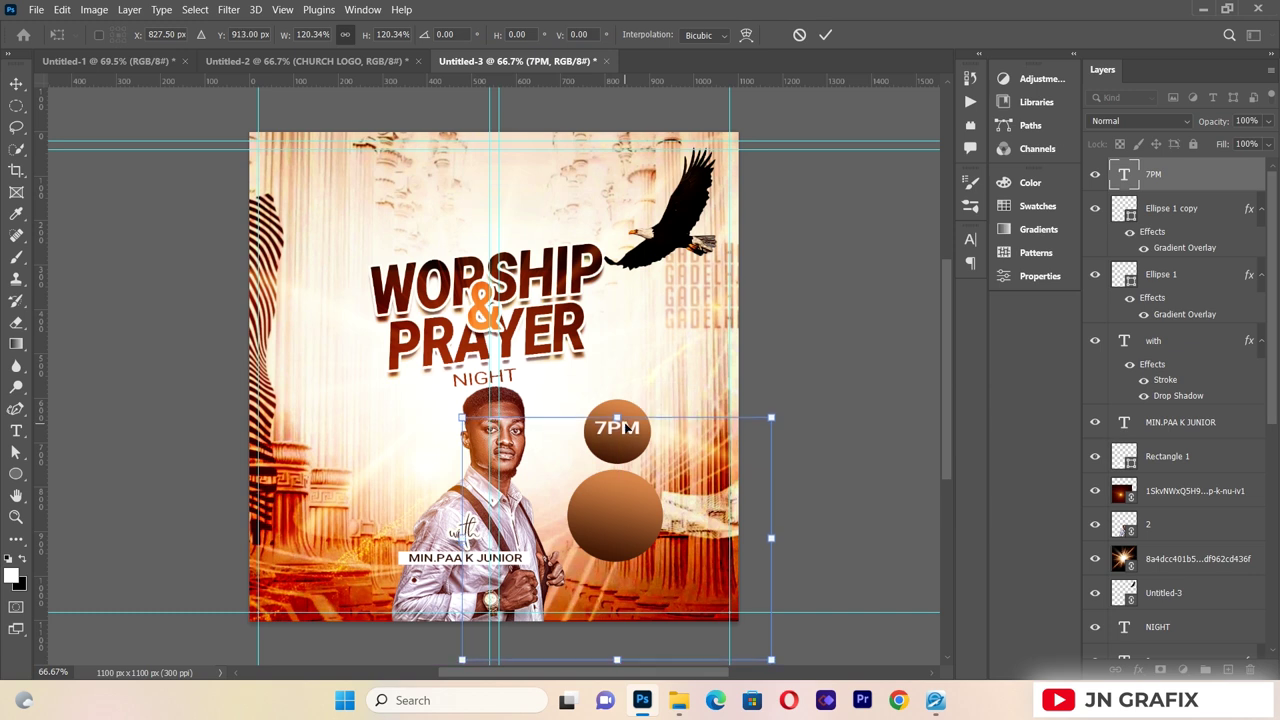
click(16, 83)
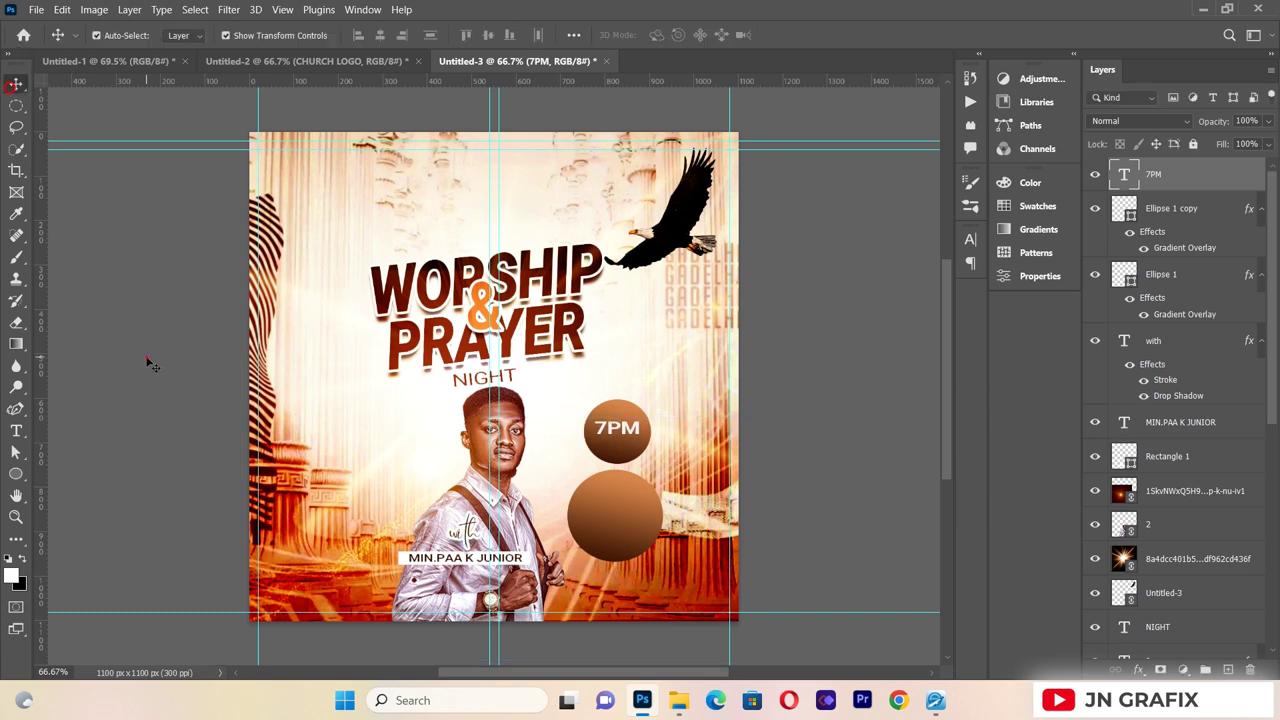
click(149, 363)
- Add the text SHARP in a new text box beside the man, set in Roboto Regular
click(16, 431)
drag(283, 432, 522, 553)
key(BackSpace)
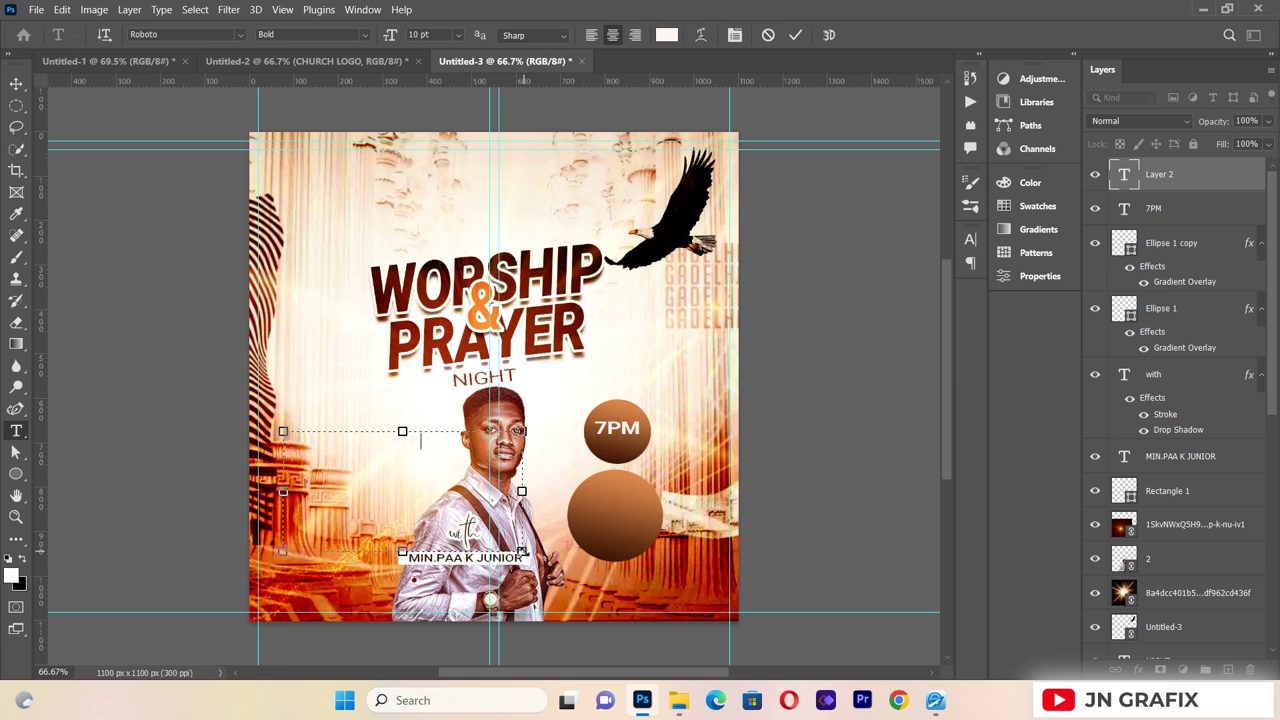
key(ctrl+a)
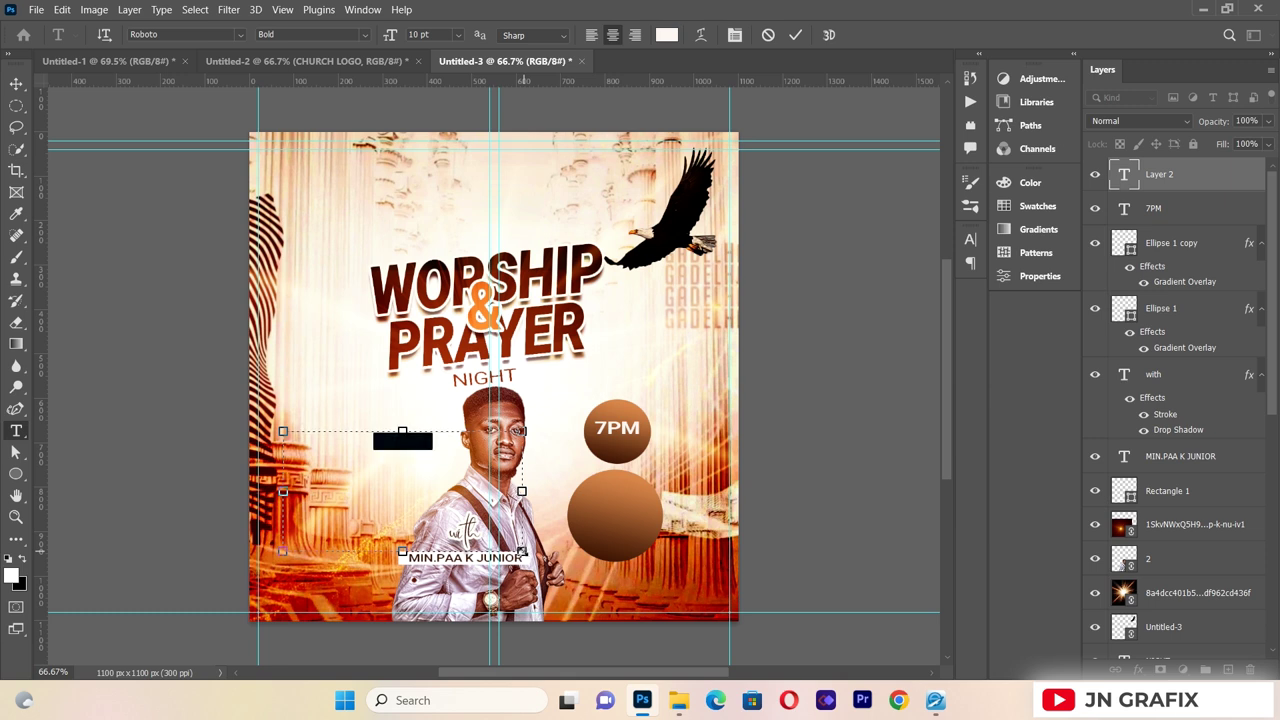
click(366, 38)
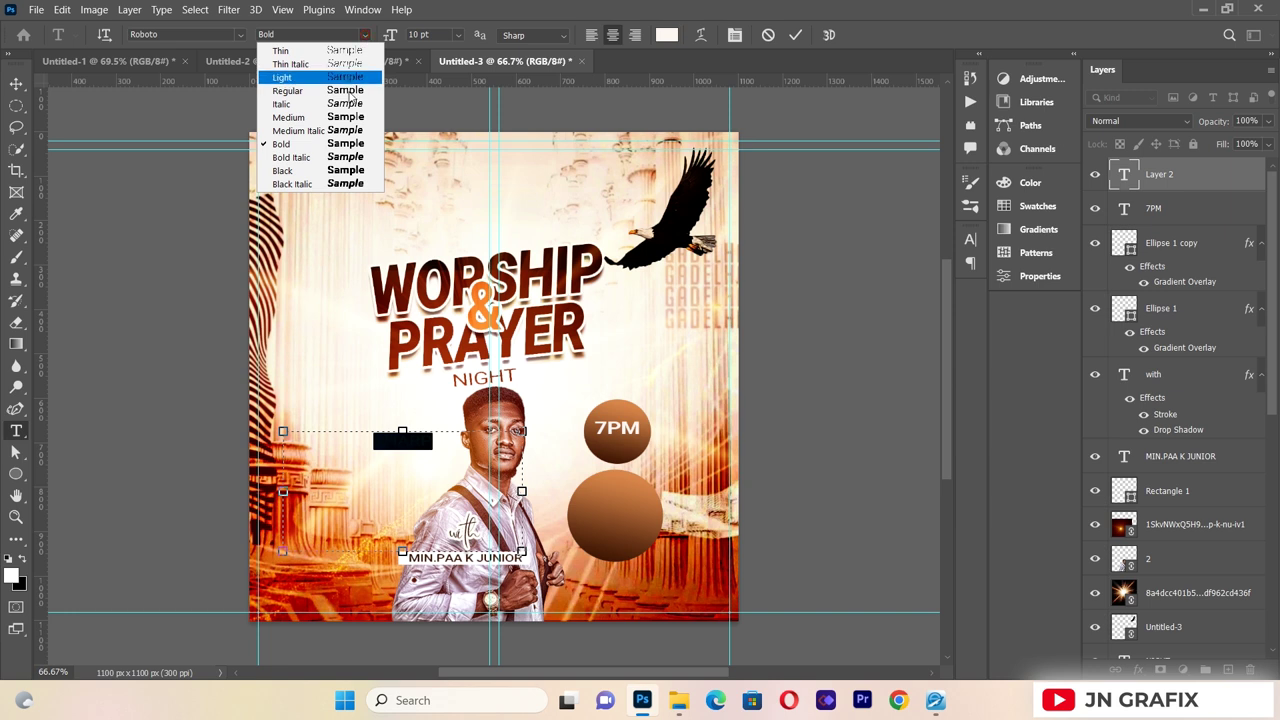
click(285, 86)
click(16, 83)
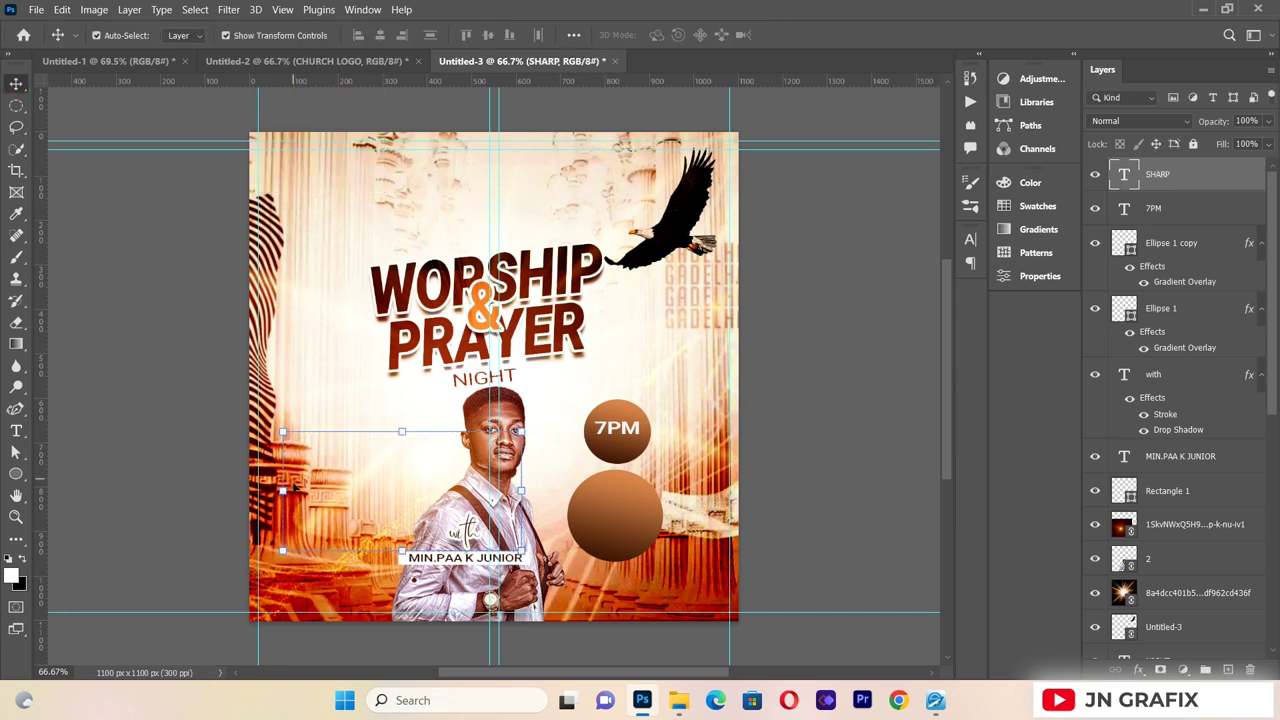
- Scale the SHARP text to about 68% and position it just beneath 7PM inside the smaller circle
drag(282, 492, 343, 491)
drag(421, 455, 613, 450)
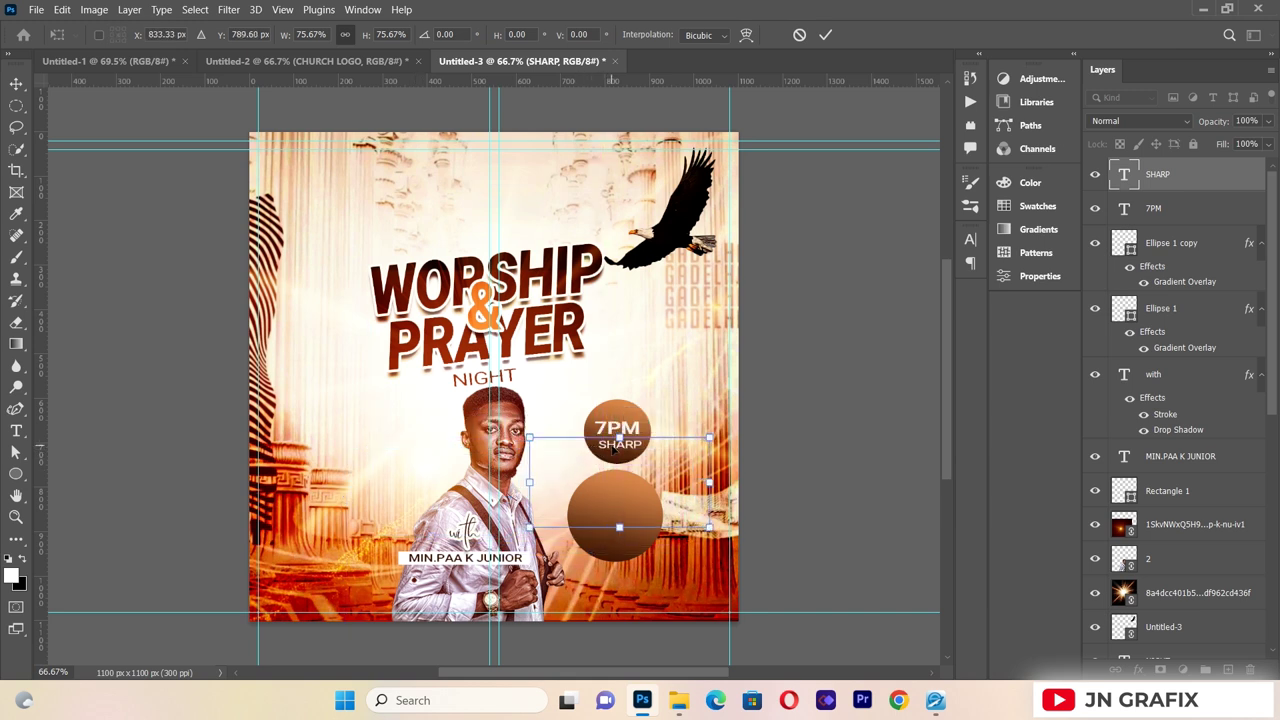
drag(709, 527, 691, 518)
key(Right)
key(Right)
key(Right)
key(Right)
key(Right)
key(Right)
key(Right)
key(Right)
key(Right)
key(Right)
key(Right)
key(Right)
key(Right)
key(Right)
key(Right)
key(Right)
key(Right)
key(Right)
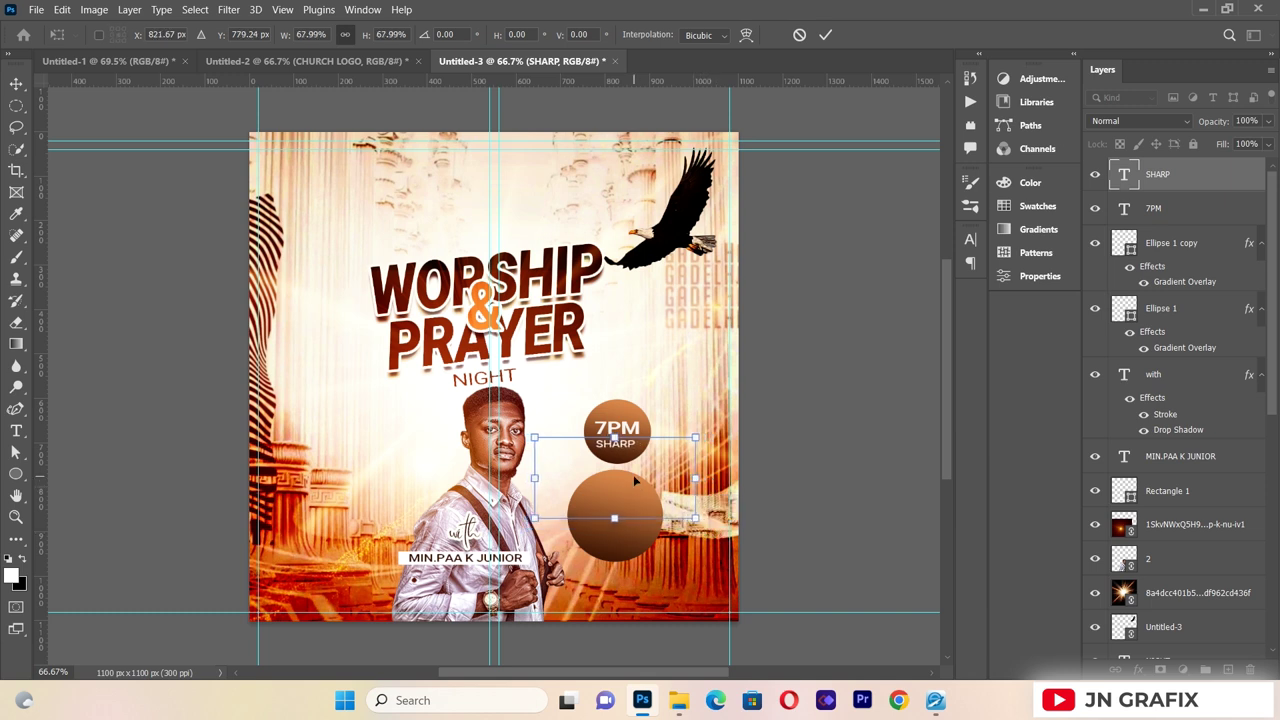
key(Up)
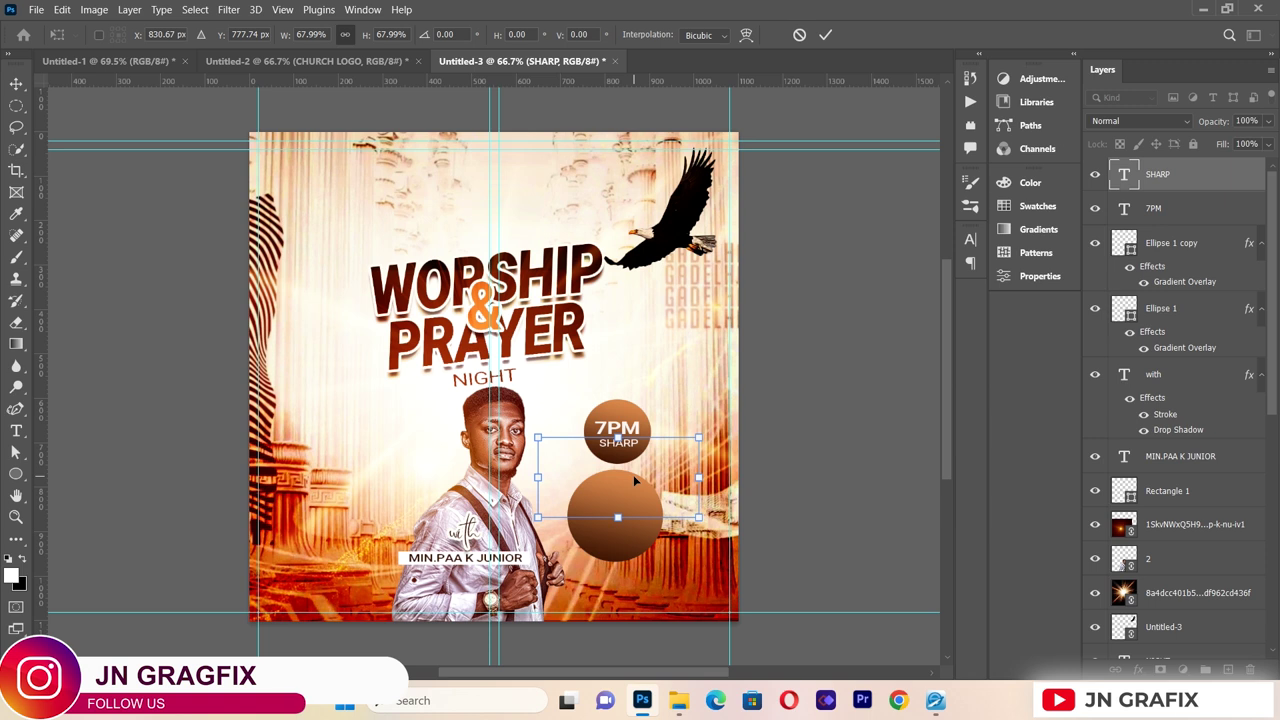
key(Right)
key(Up)
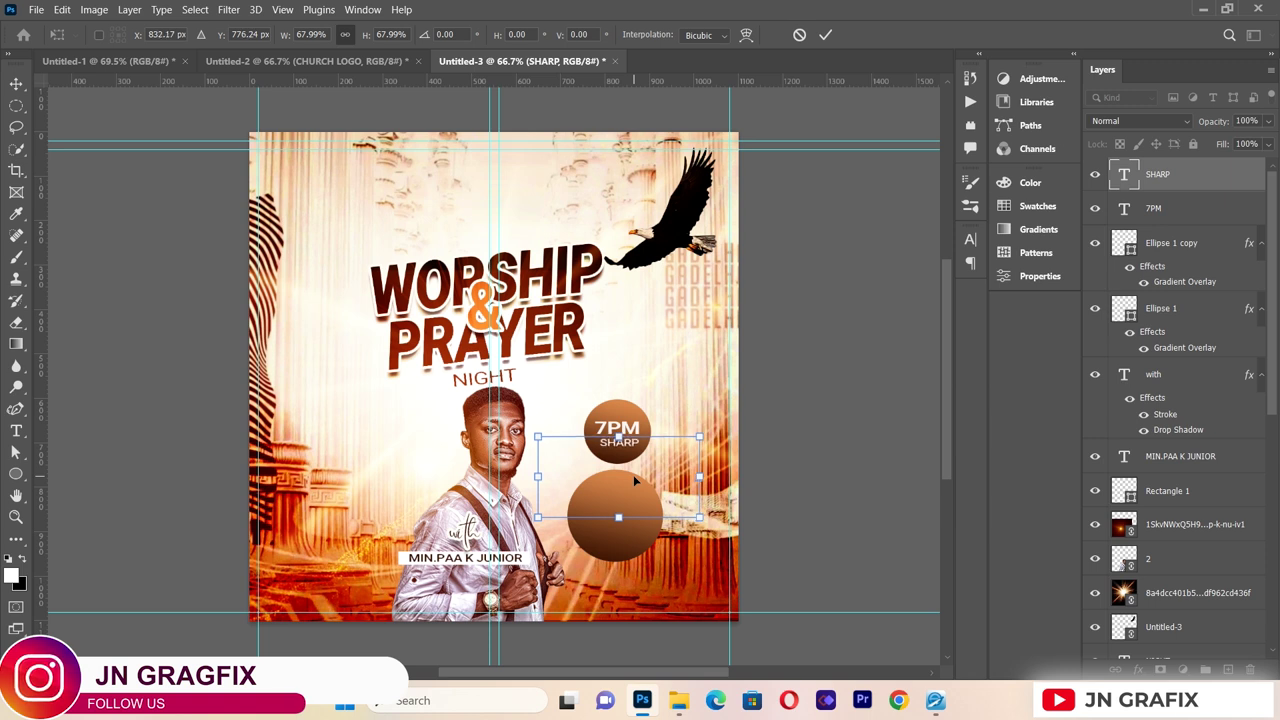
key(Return)
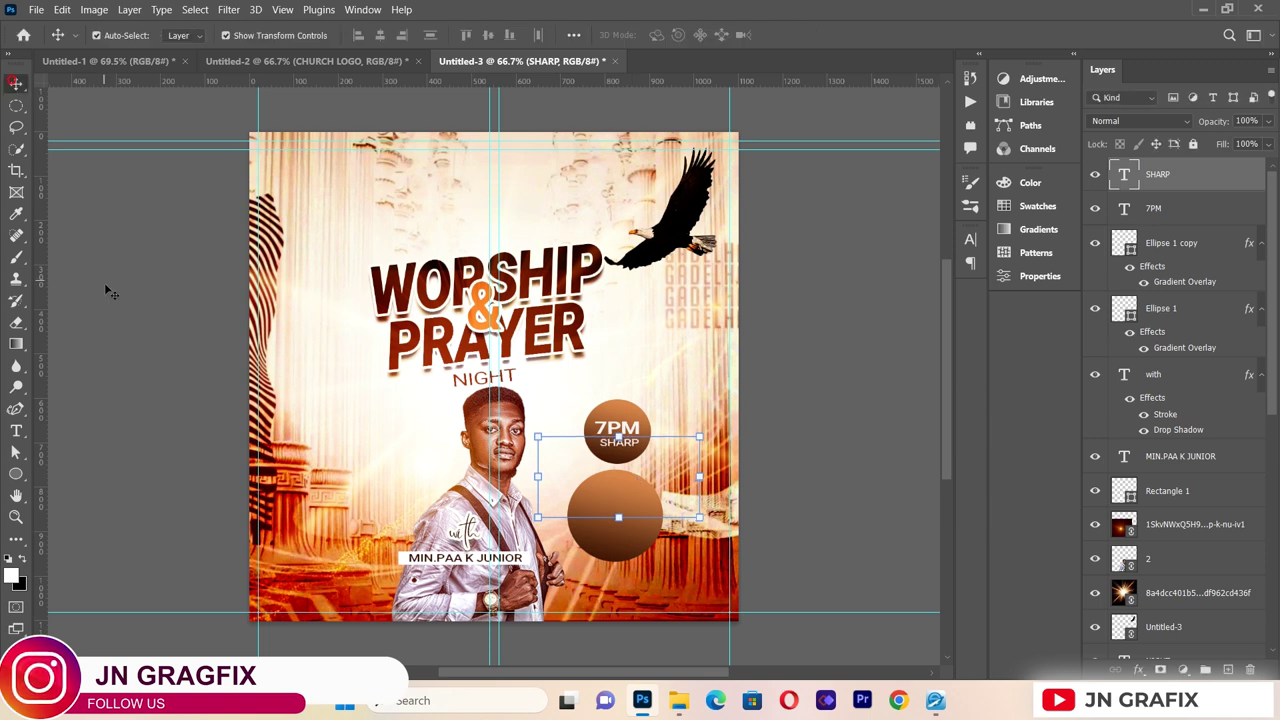
click(107, 289)
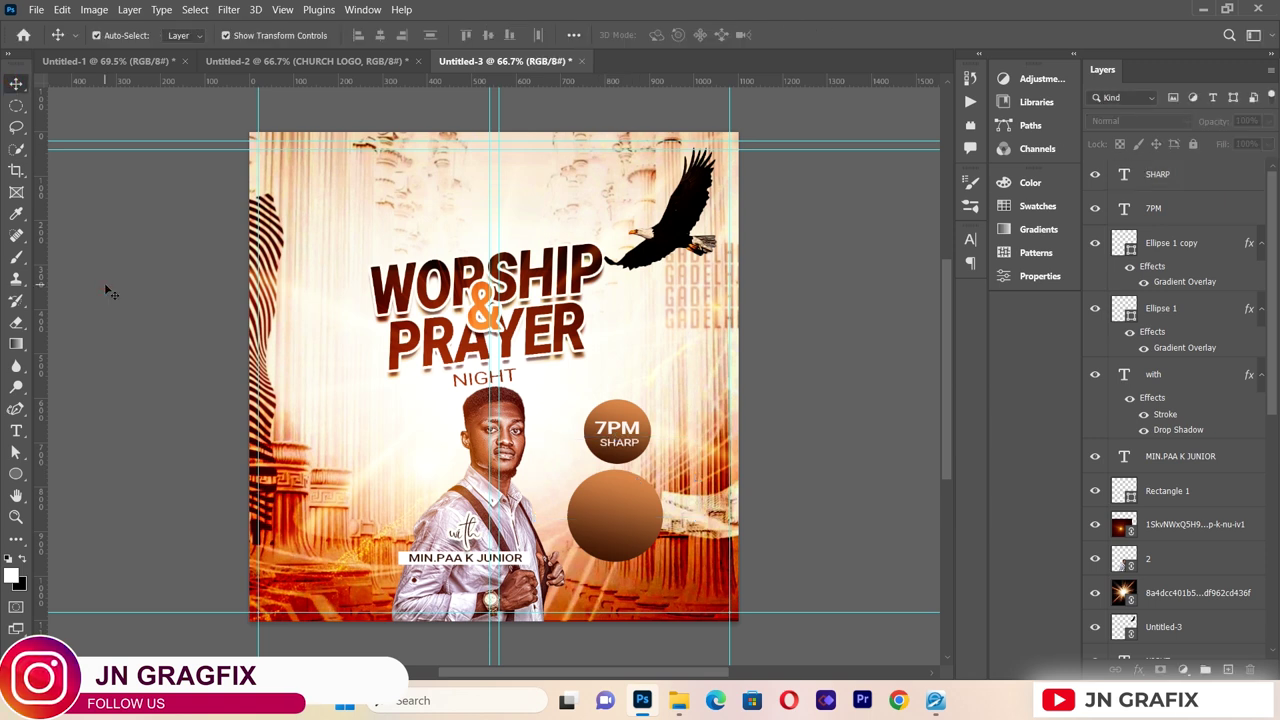
- Add the text FRI. in a new Roboto Regular text box over the title area
click(16, 430)
drag(326, 208, 614, 376)
key(BackSpace)
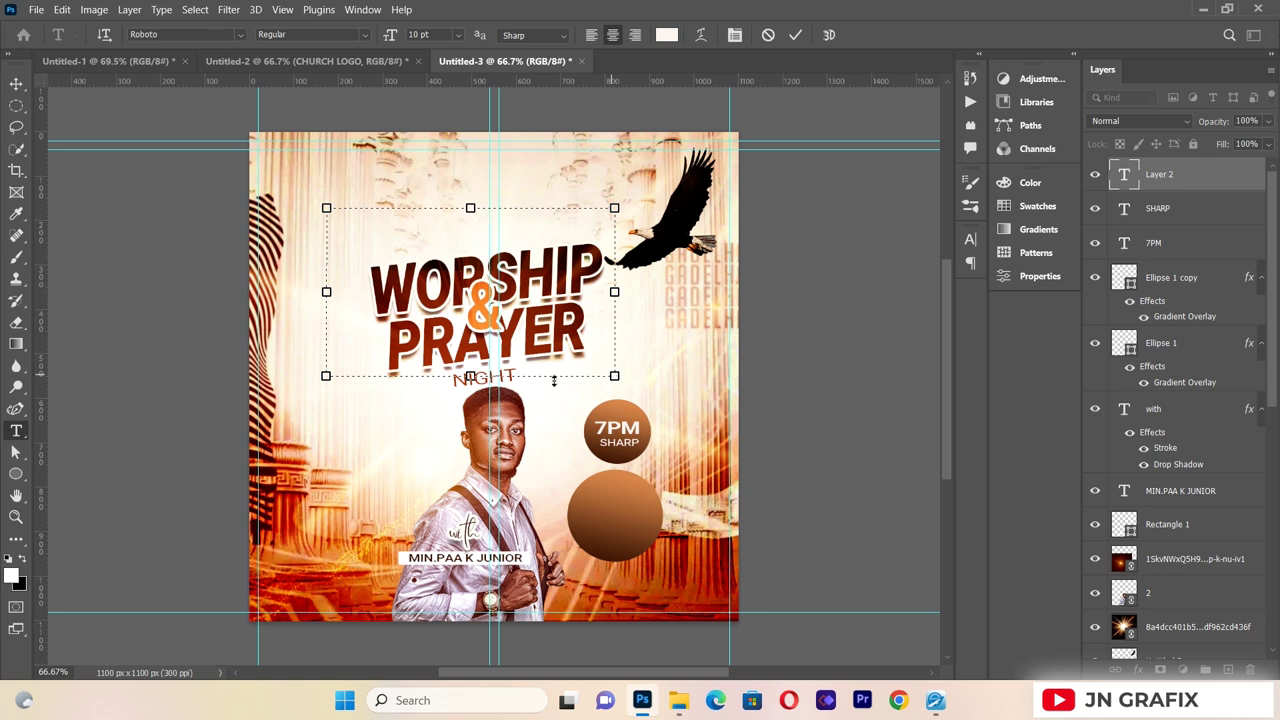
click(16, 83)
- Move the FRI. text into the larger circle and center it near the circle's upper edge
drag(480, 222, 628, 490)
key(Left)
key(Left)
key(Left)
key(Left)
key(Up)
key(Up)
key(Up)
key(Right)
key(Up)
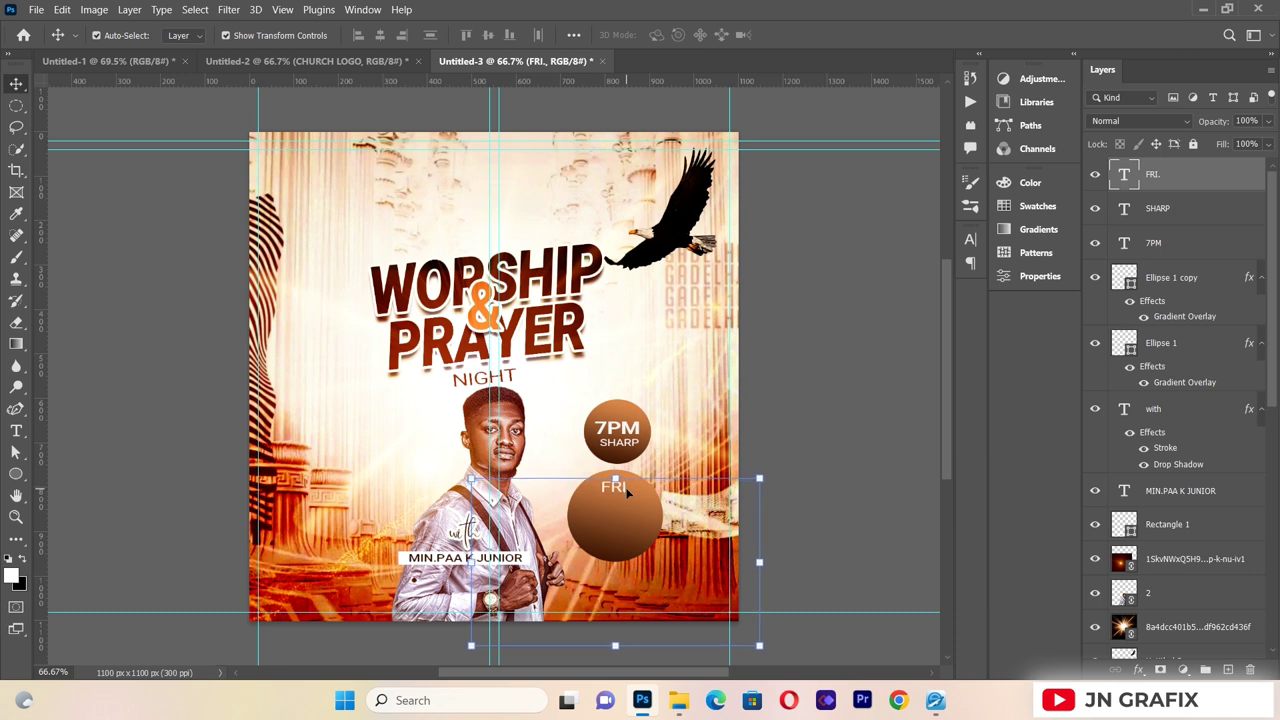
click(165, 369)
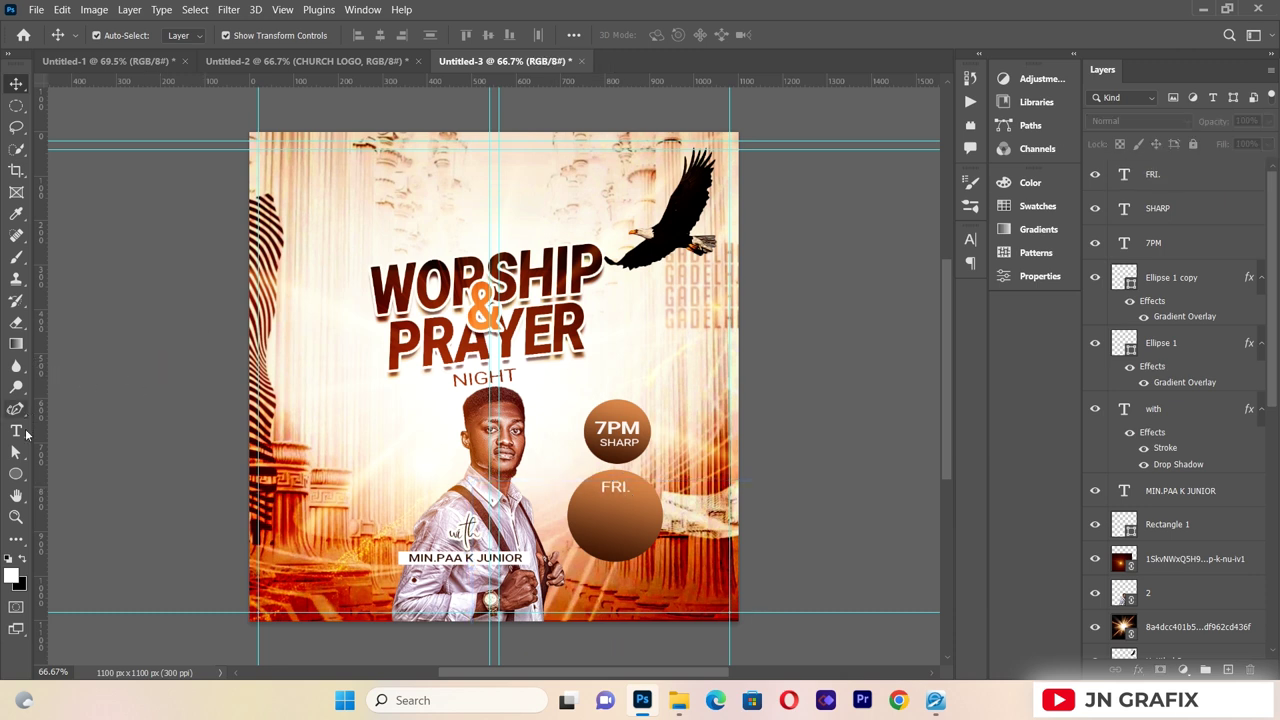
- Add the text 15TH in a new text box over the title area, set in Roboto Bold
click(24, 436)
drag(305, 188, 596, 385)
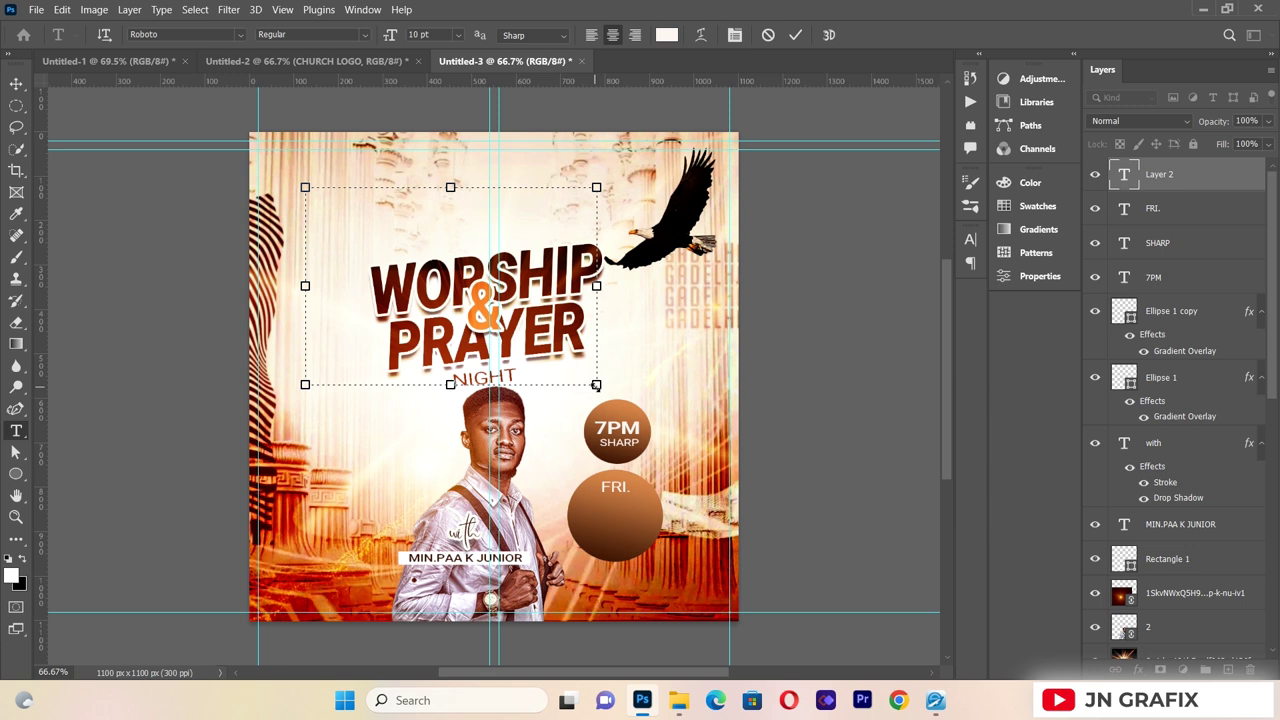
key(ctrl+a)
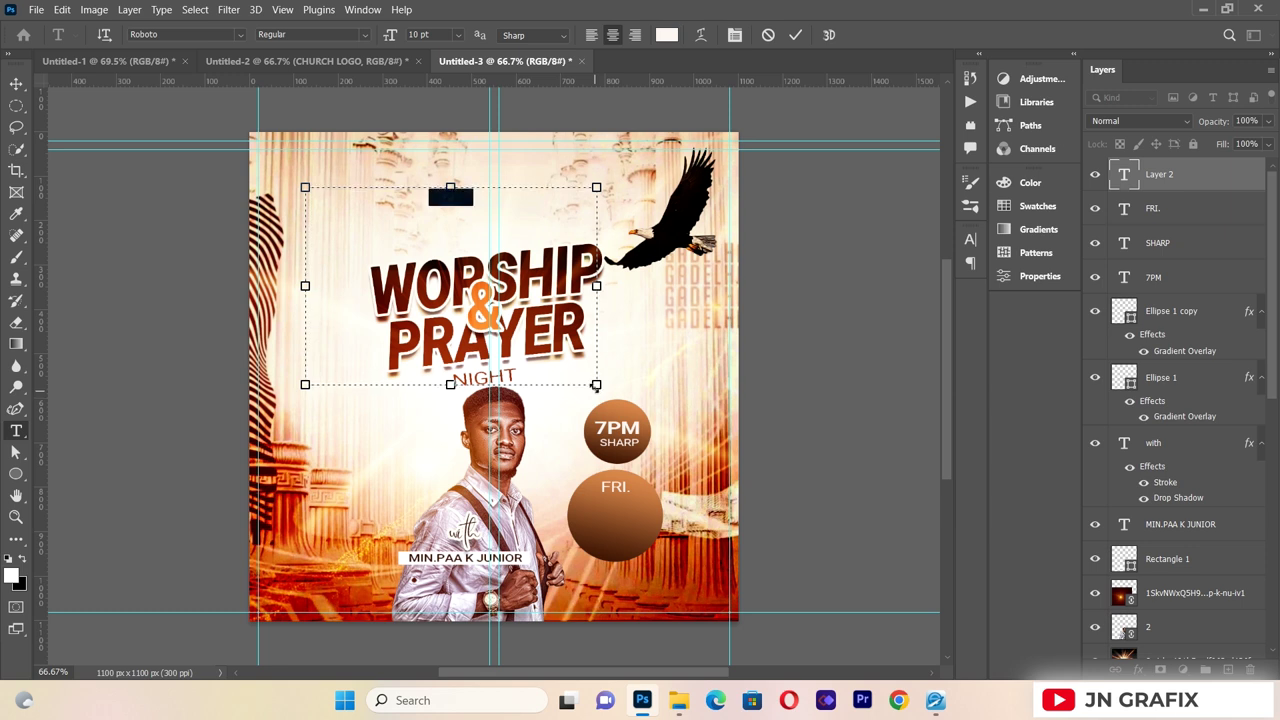
click(365, 34)
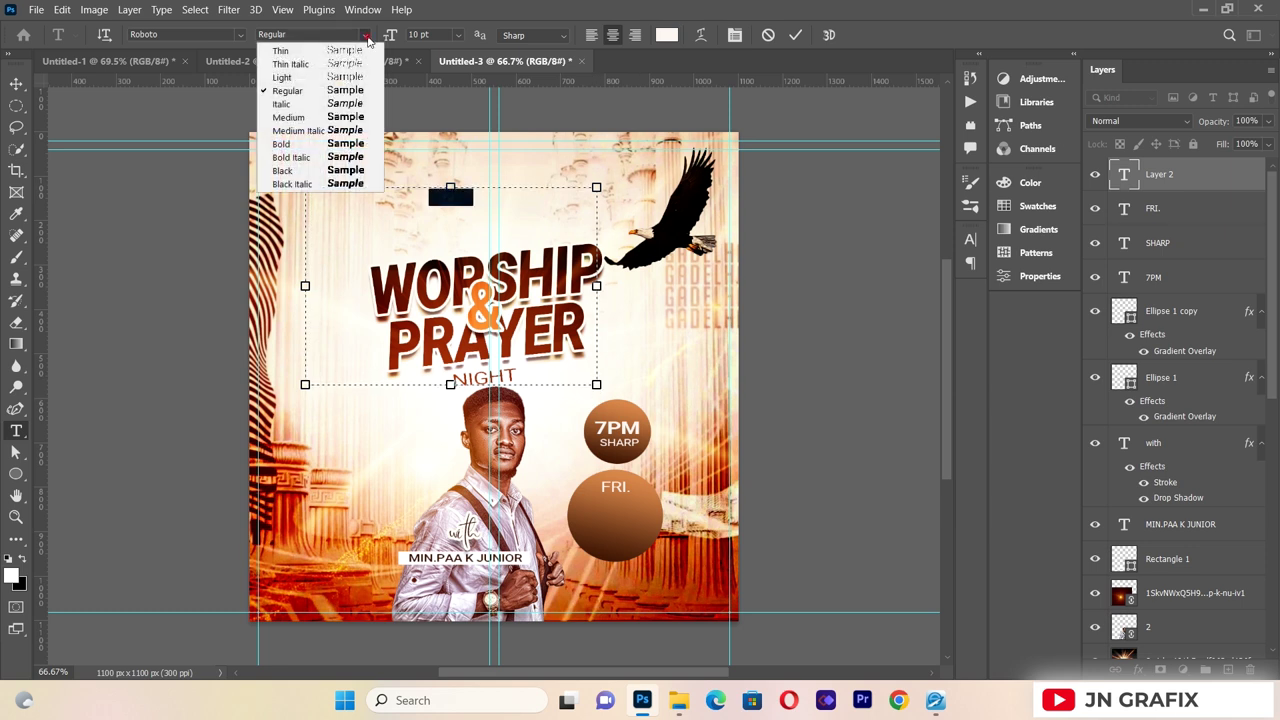
click(300, 146)
click(16, 83)
- Enlarge the 15TH text to about 118% and place it directly below FRI. in the larger circle
drag(450, 196, 609, 502)
drag(758, 590, 812, 590)
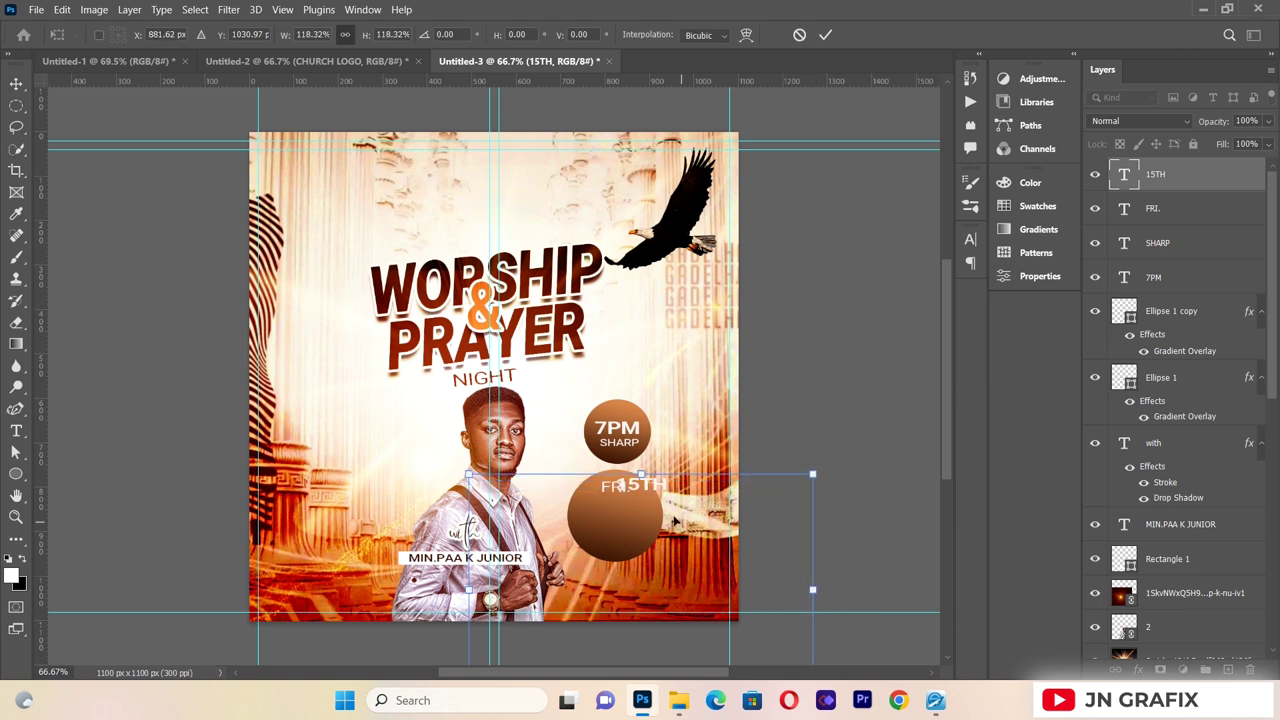
drag(660, 488, 636, 504)
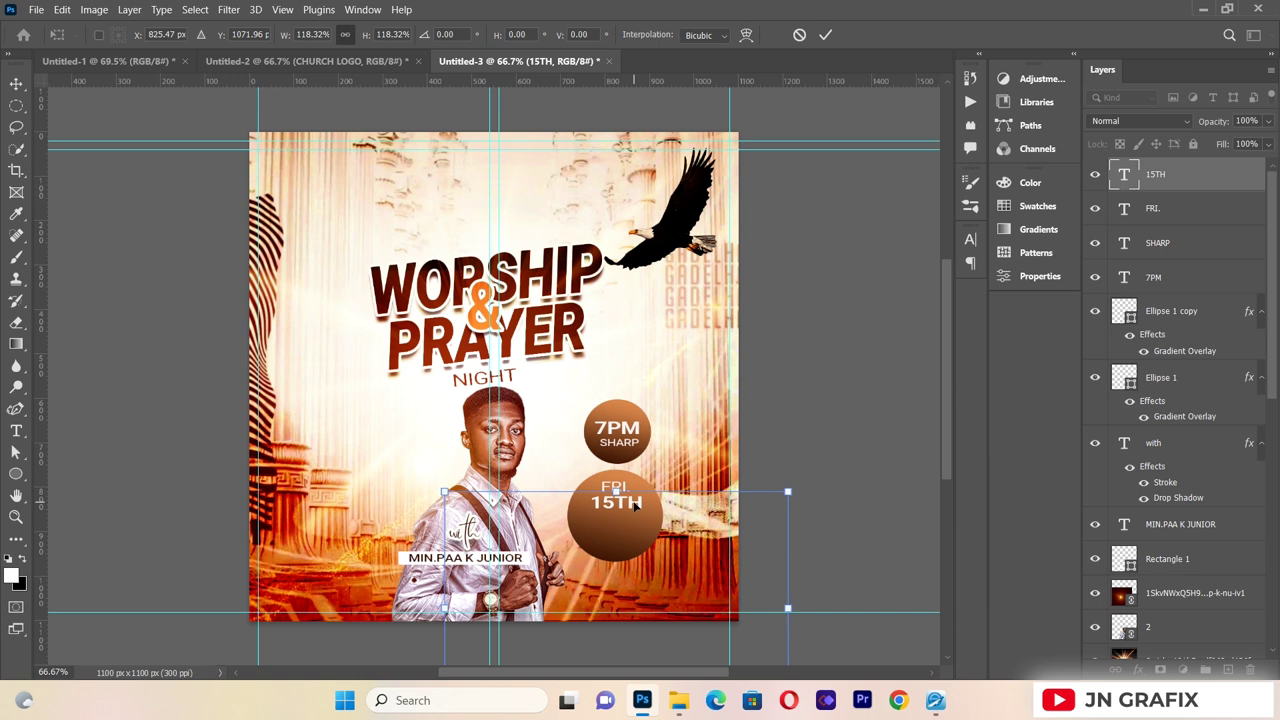
click(14, 80)
click(120, 386)
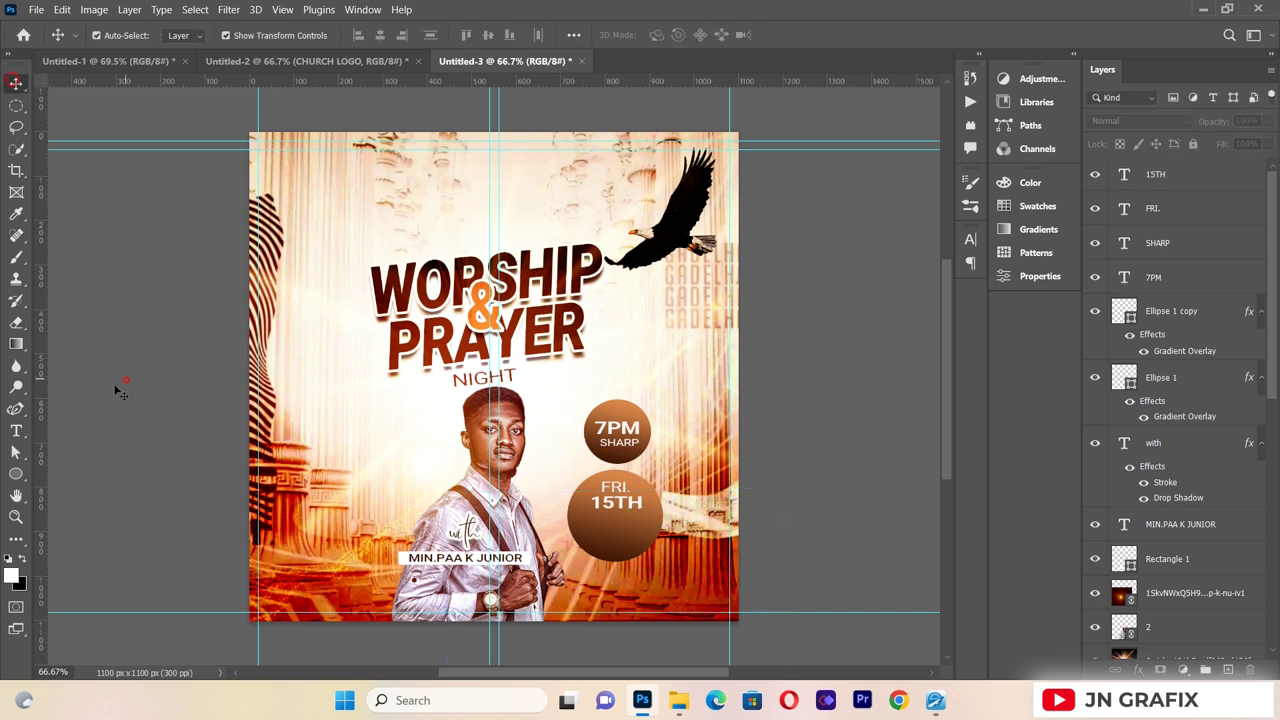
- Add the Roboto Bold text JULY and place it directly below 15TH in the larger circle
click(16, 430)
drag(298, 418, 484, 550)
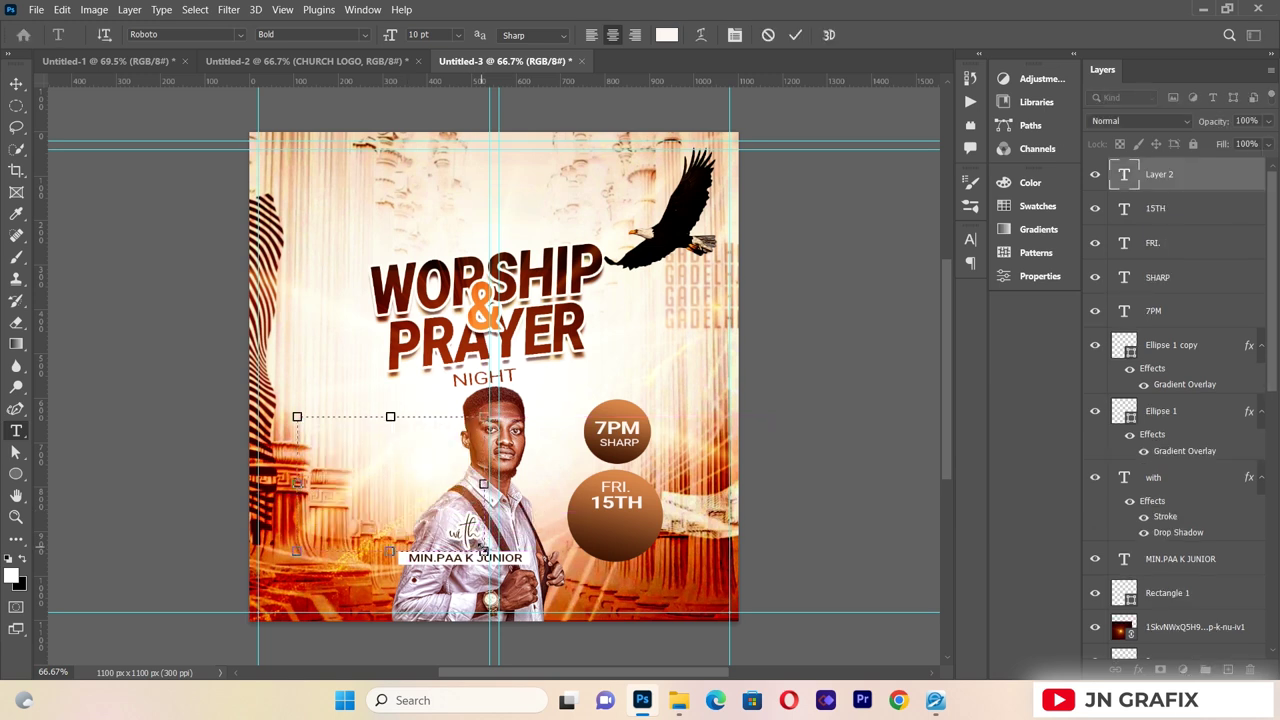
click(14, 80)
drag(404, 427, 631, 521)
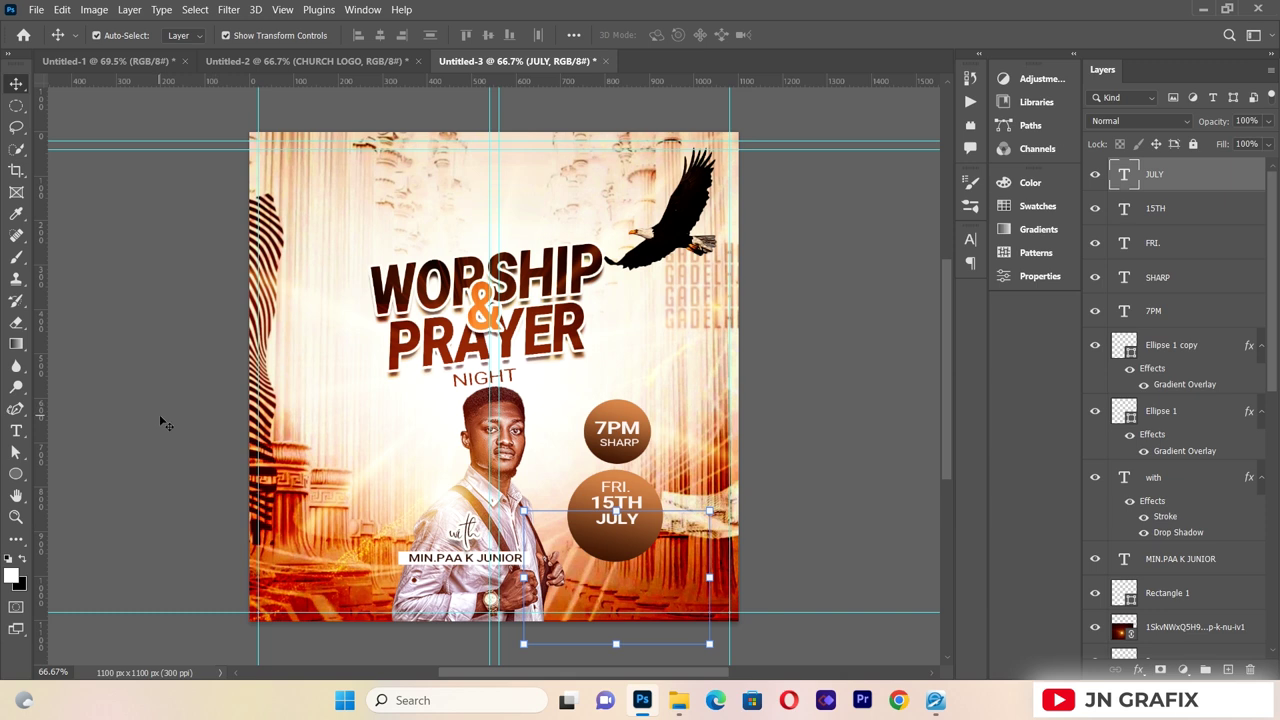
click(163, 516)
- Add the Roboto Bold text 23., scale it to about 173% and place it directly below JULY in the larger circle
click(16, 431)
drag(317, 189, 630, 478)
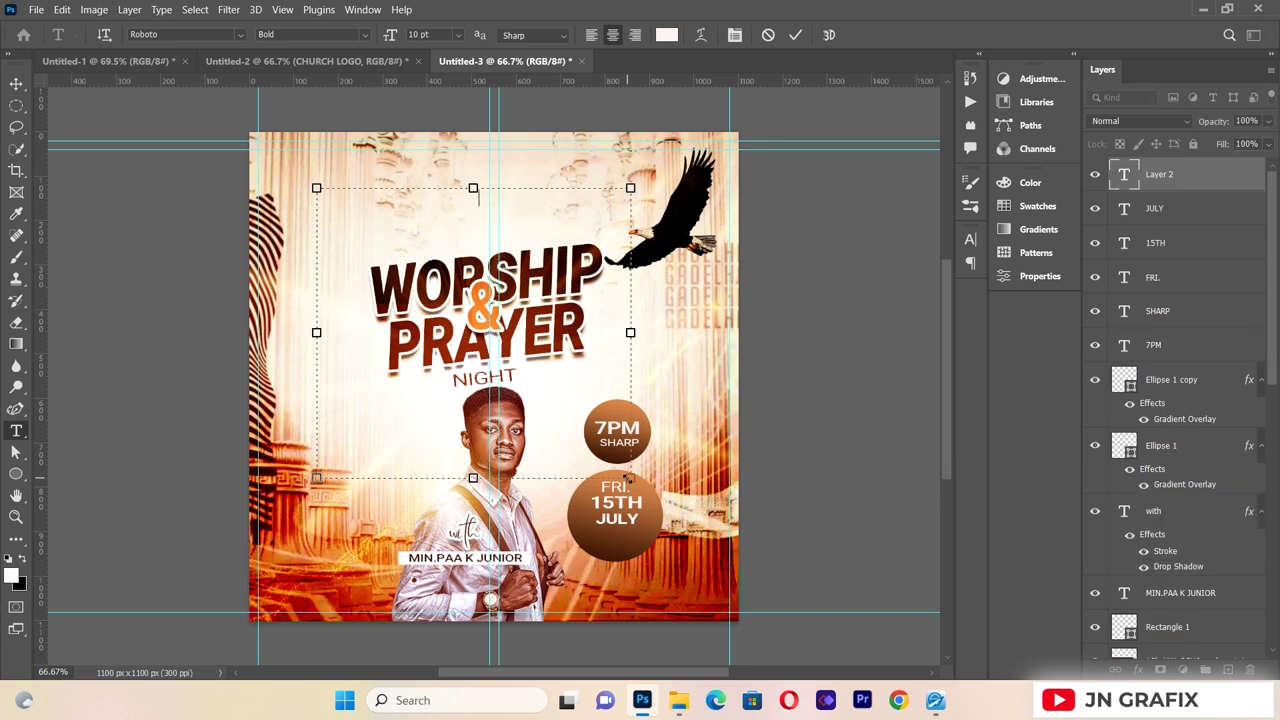
click(16, 83)
drag(481, 211, 626, 545)
key(ctrl+t)
drag(618, 445, 621, 522)
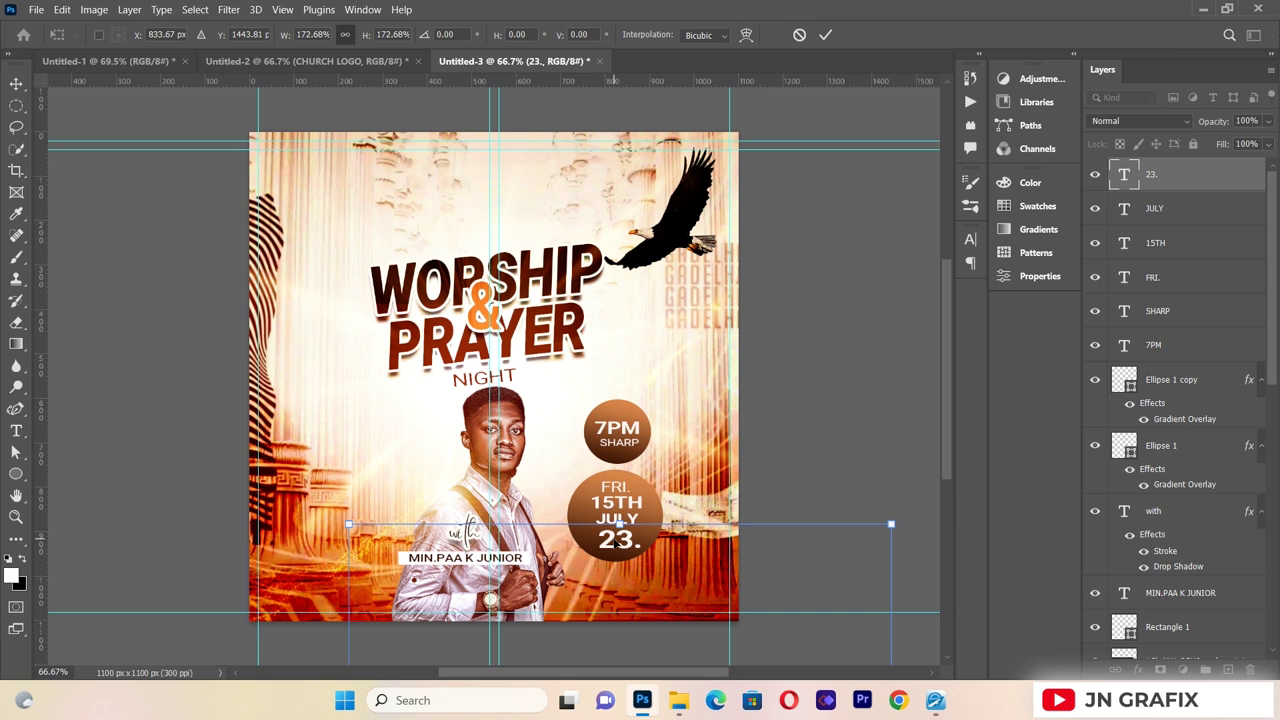
click(150, 421)
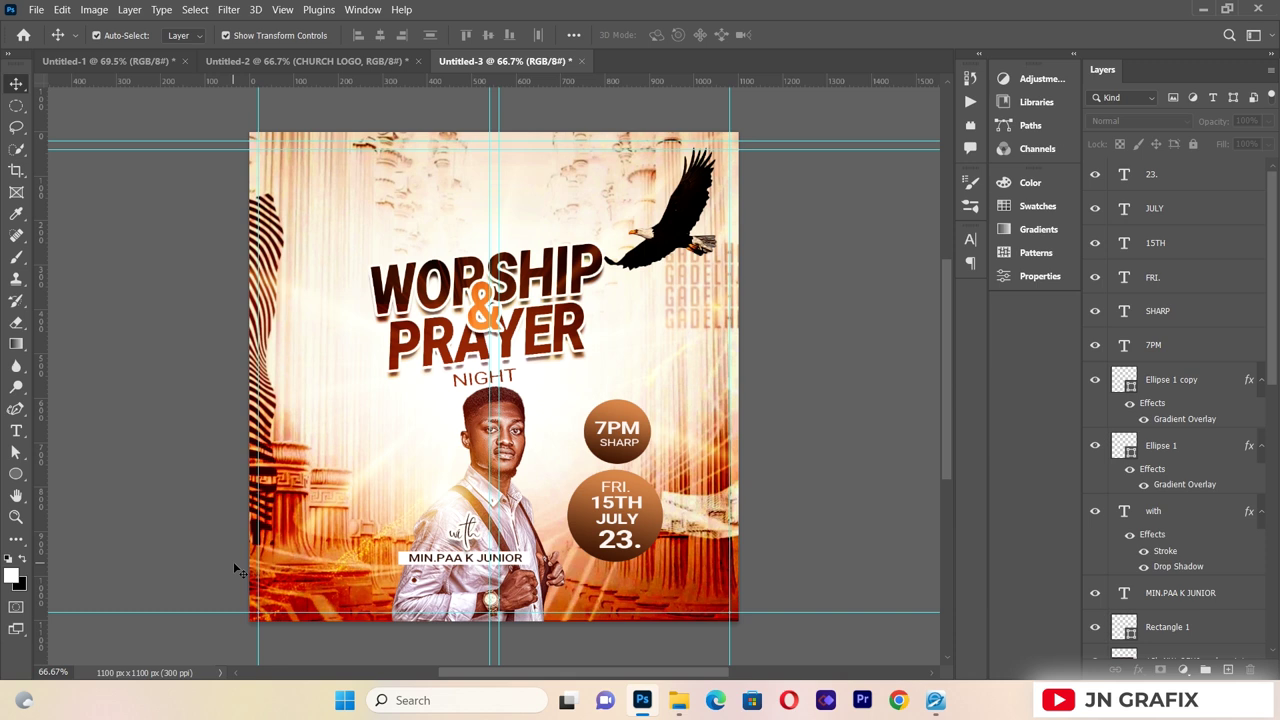
- Draw a white ellipse shape about 131 px wide and 127 px high in the empty area beside the minister's head, opposite the 7PM circle
click(15, 474)
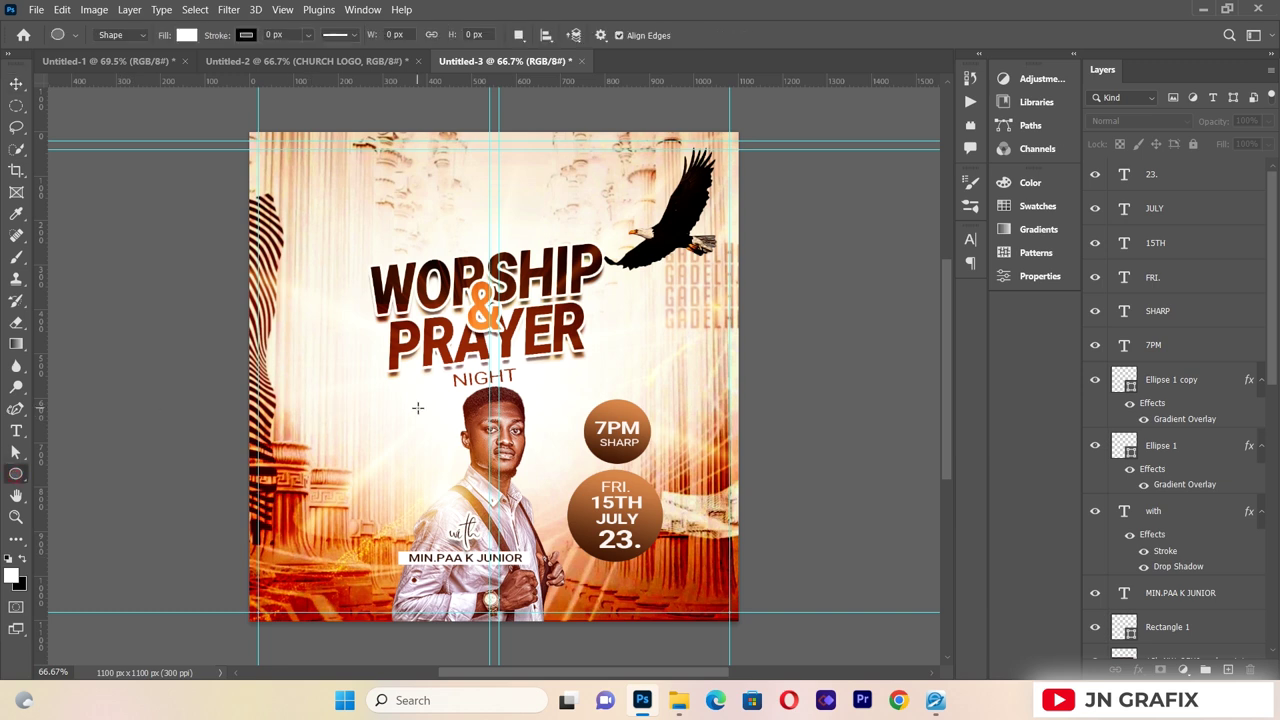
drag(325, 405, 381, 459)
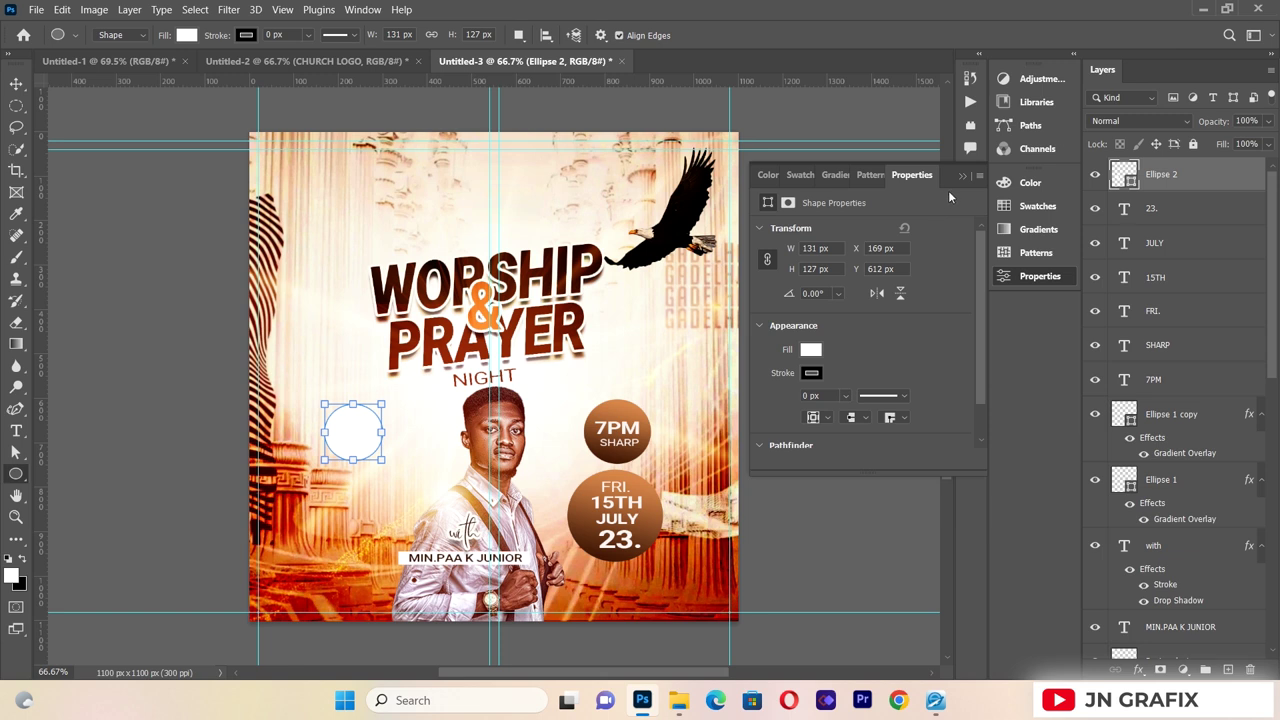
click(964, 177)
- Give the new ellipse a 4 px outside stroke in dark brown 622e14 sampled from the date circle, and set its fill to 0%
click(1141, 668)
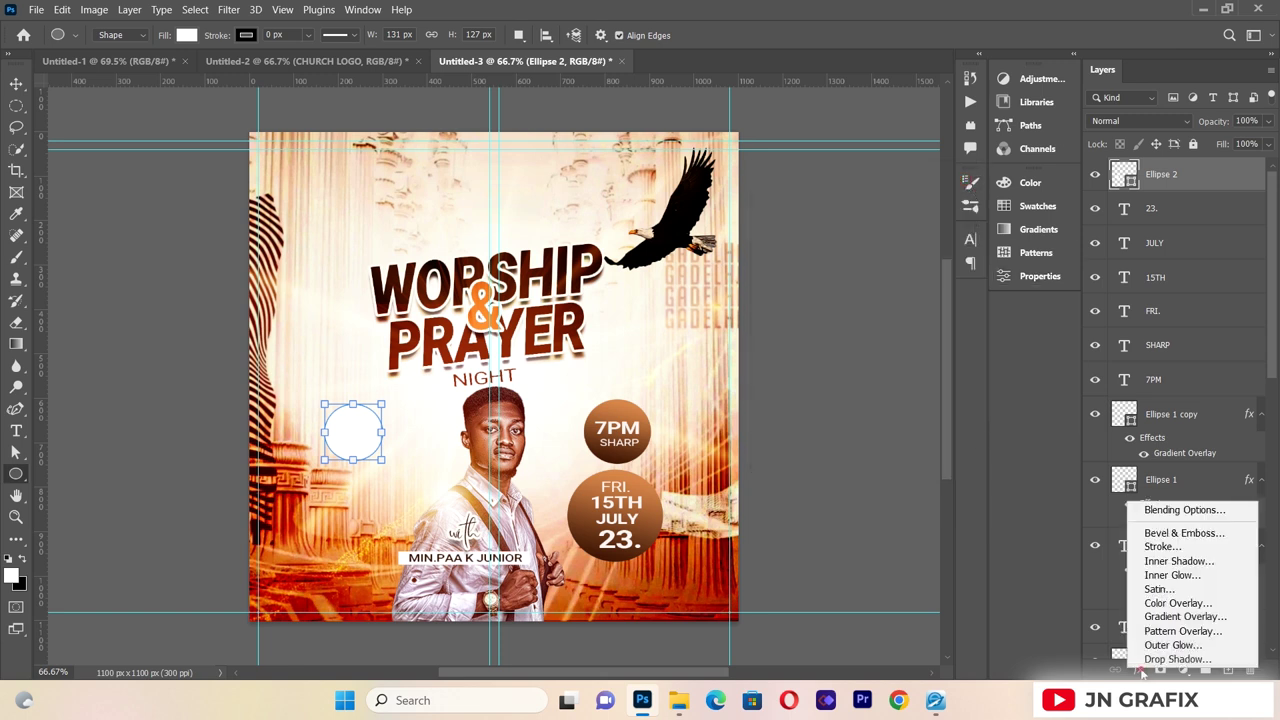
click(1166, 545)
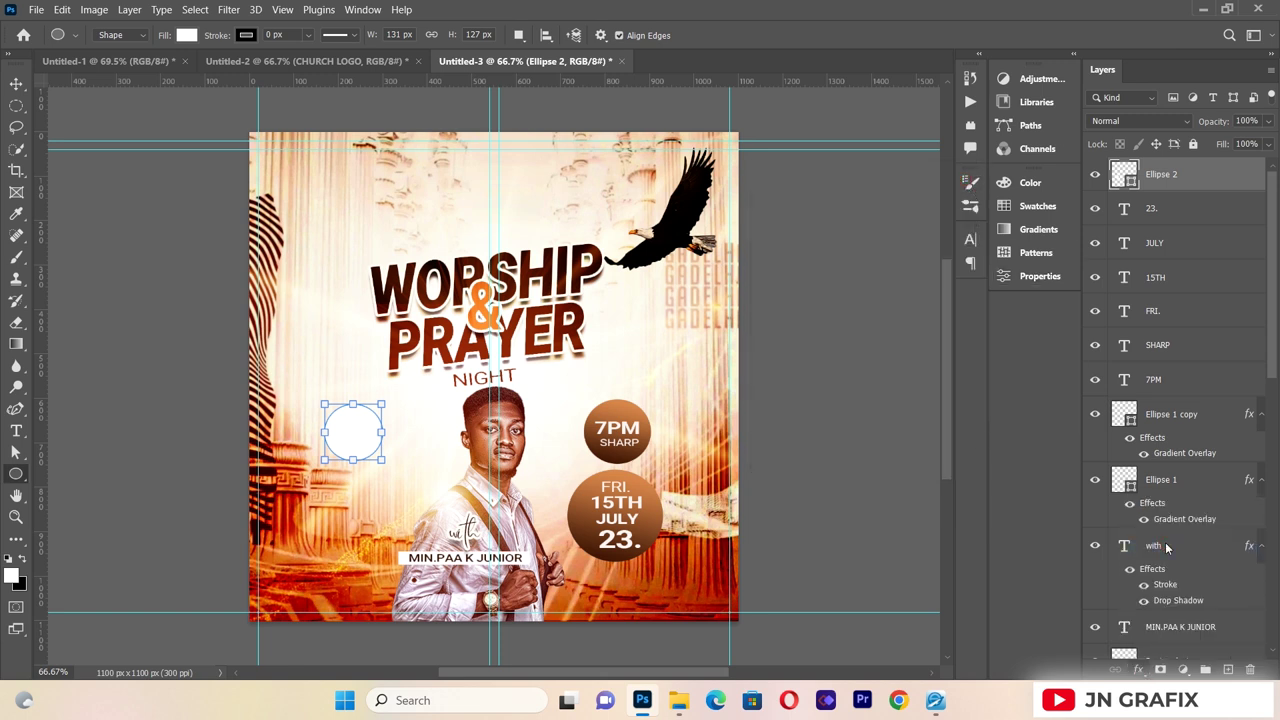
click(892, 362)
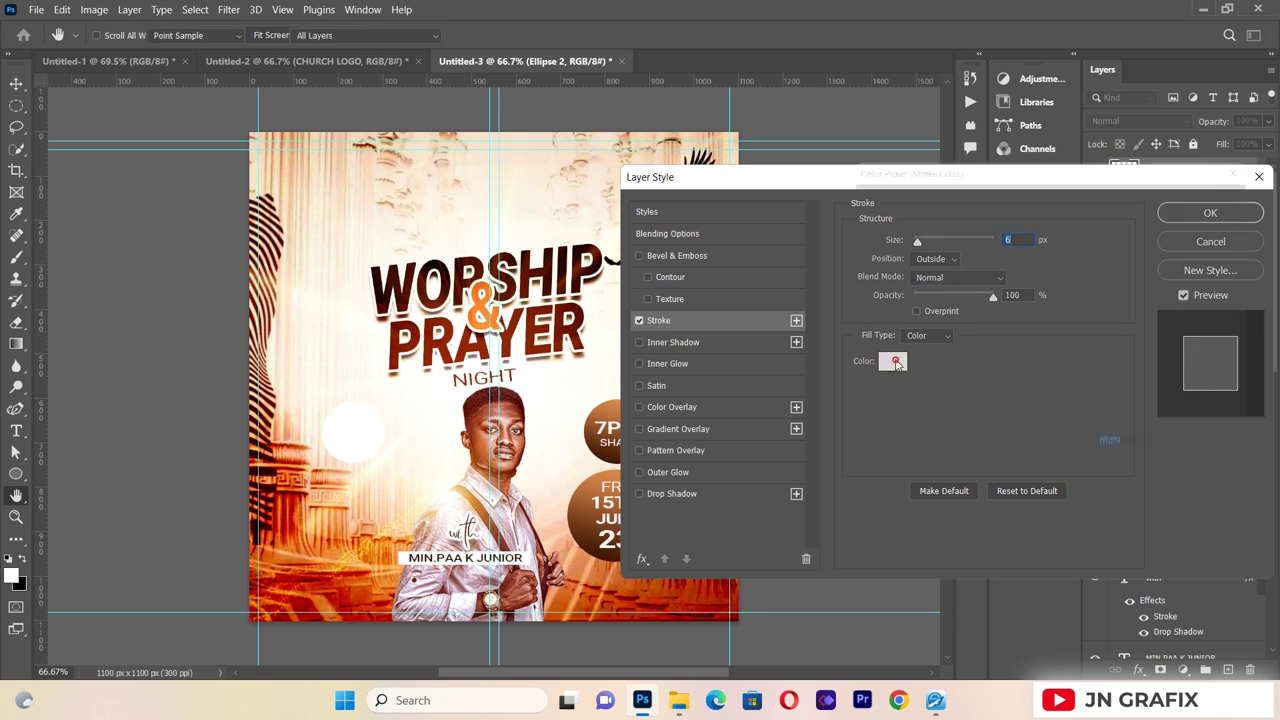
click(581, 531)
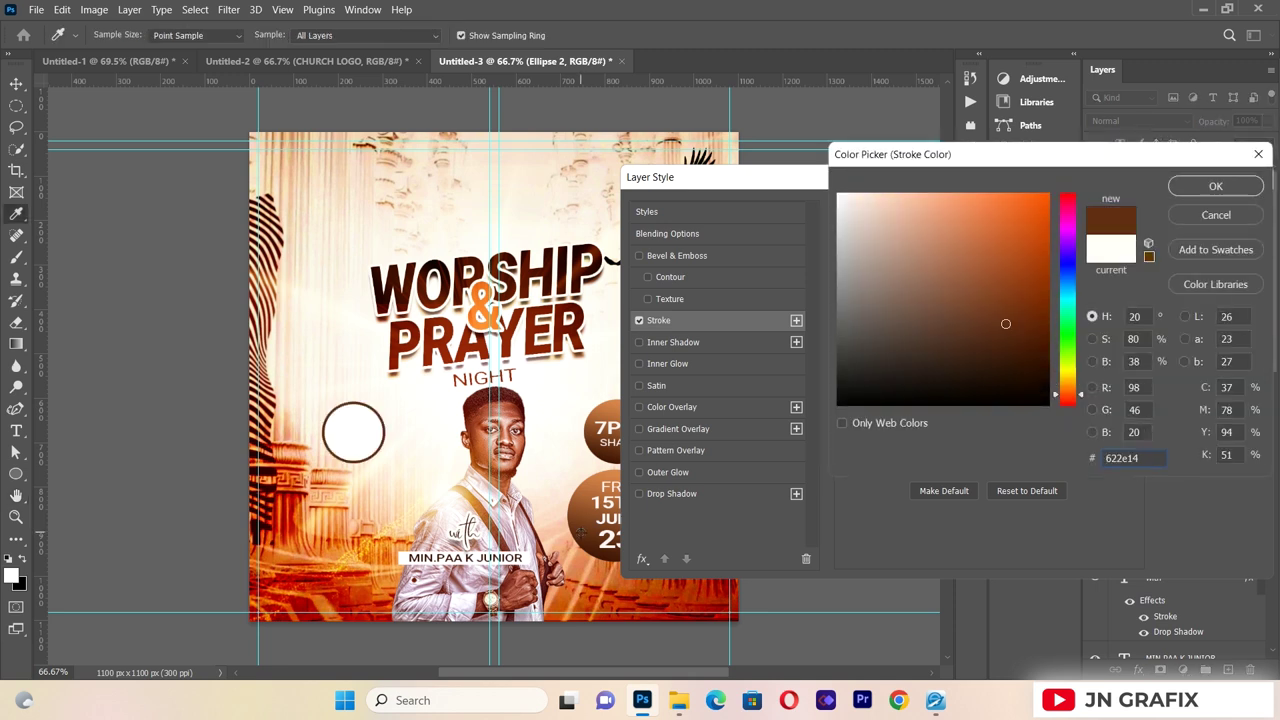
click(1226, 189)
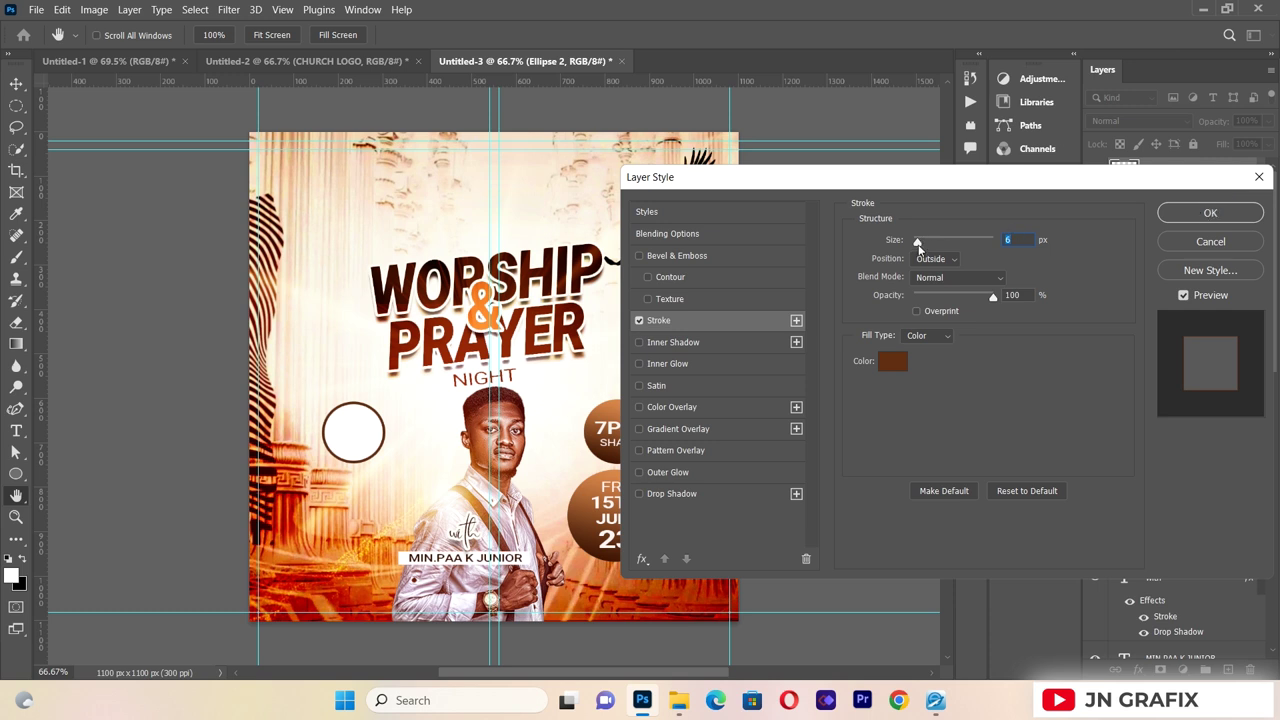
text(4)
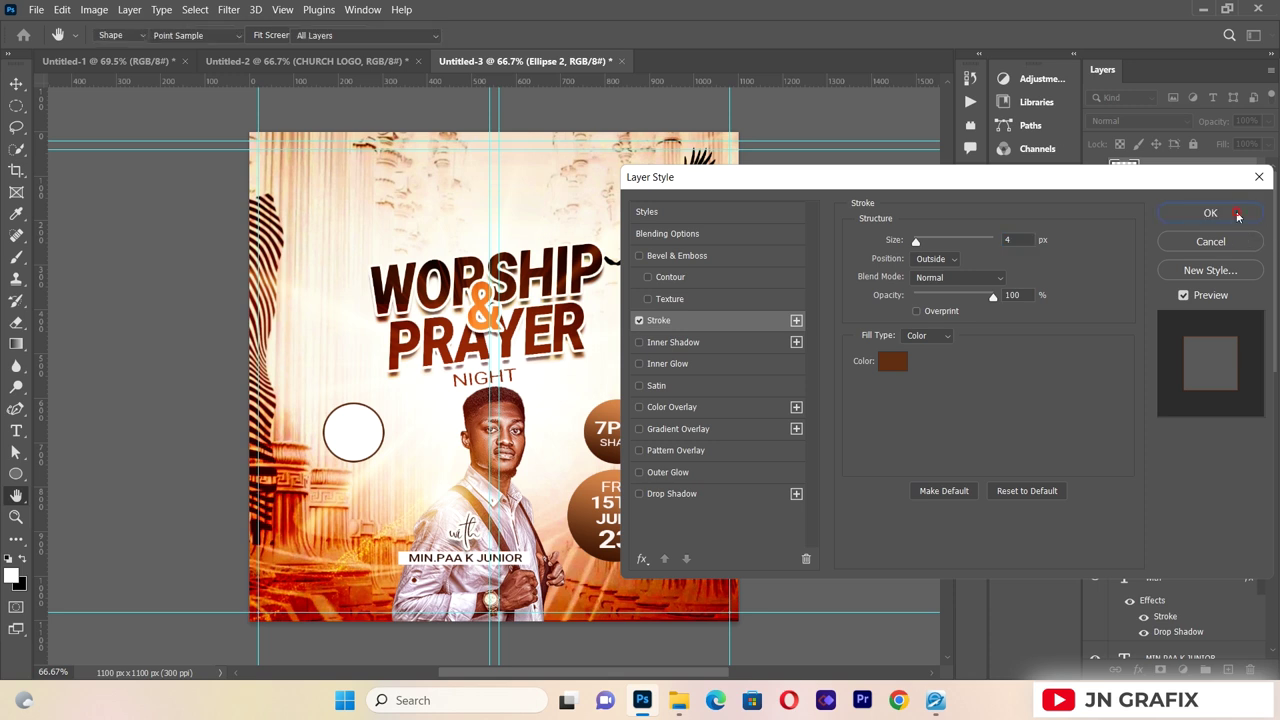
click(1238, 218)
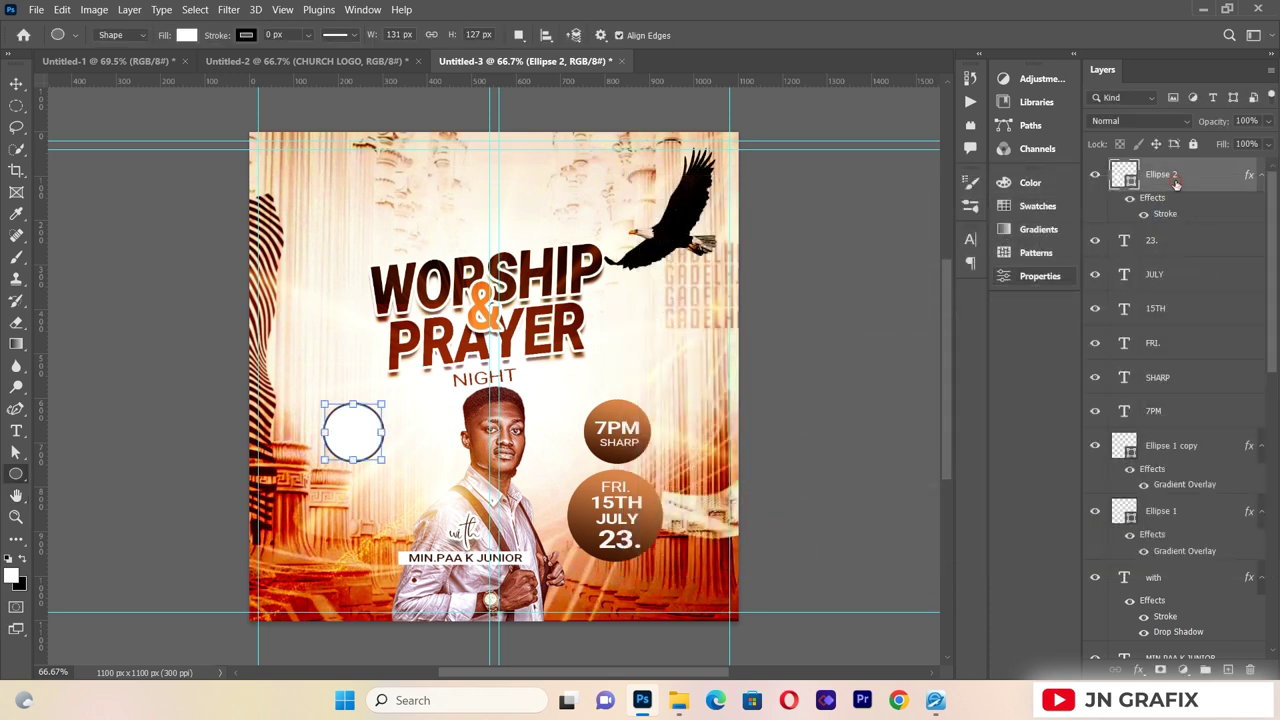
click(1270, 144)
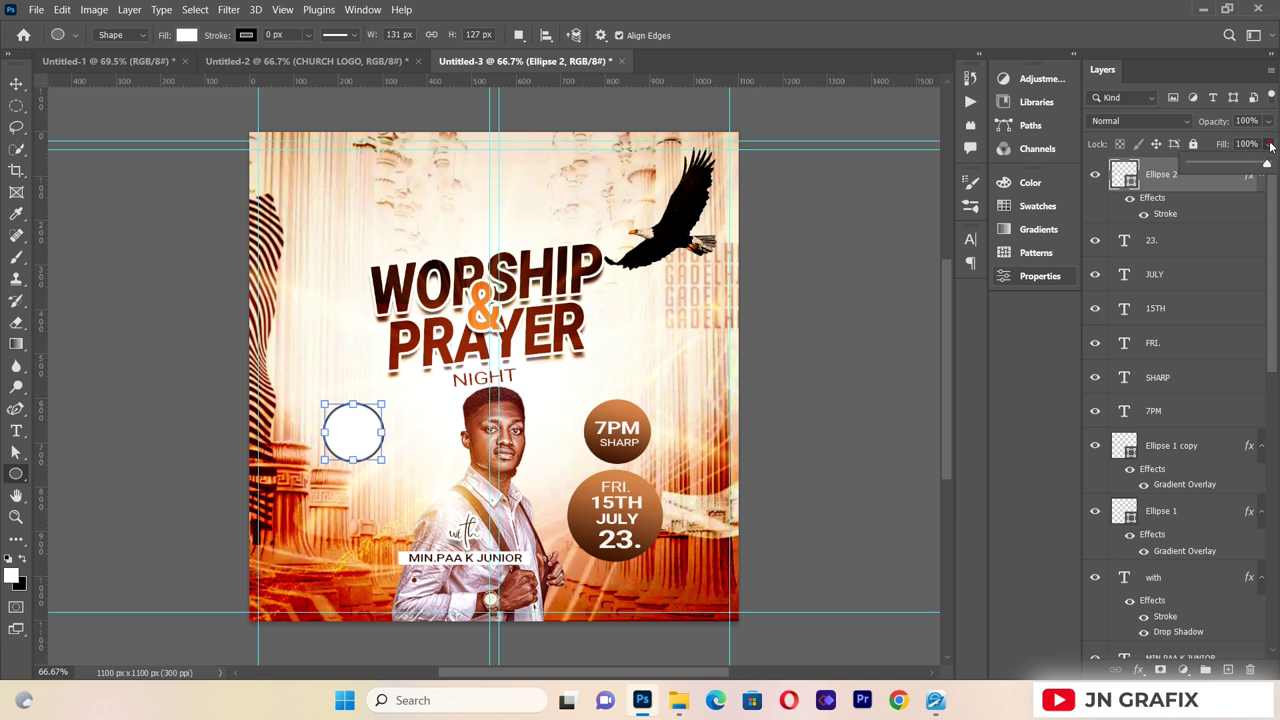
drag(1268, 165, 1188, 166)
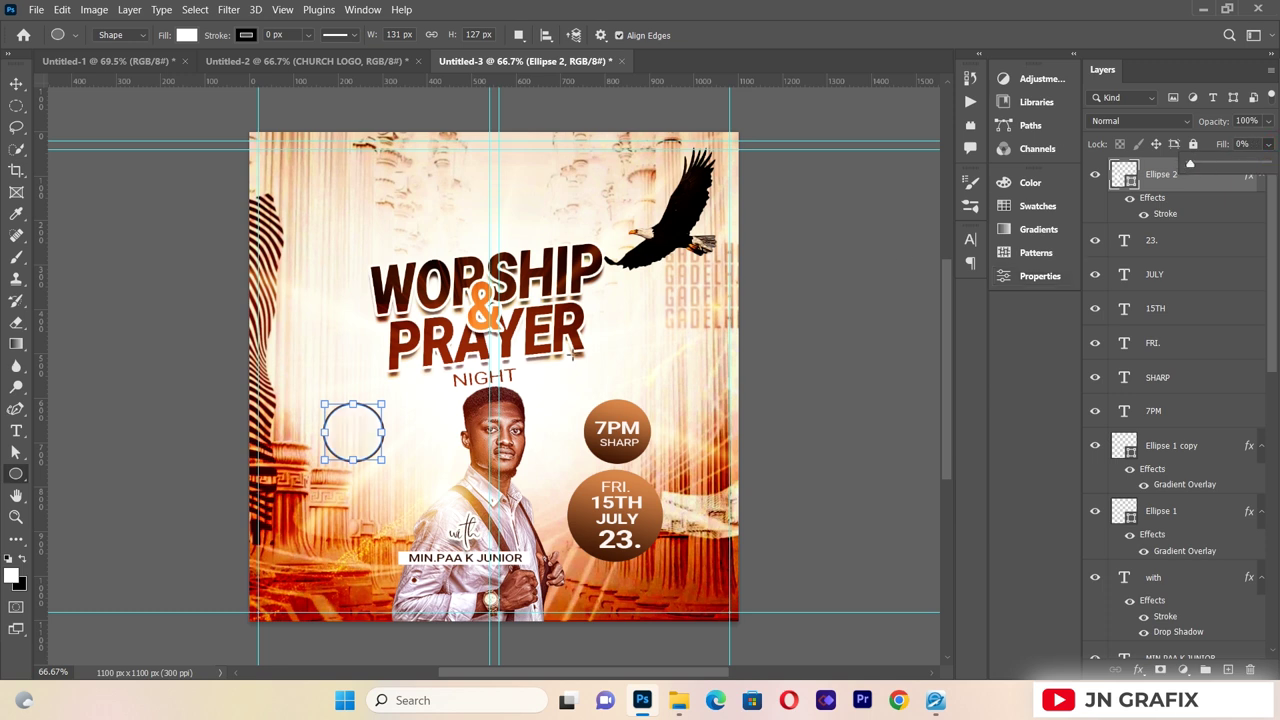
- Move the outlined ring around the 7PM circle and scale it to about 124% so it frames the circle
click(16, 83)
drag(395, 432, 667, 436)
key(ctrl+t)
drag(661, 390, 657, 398)
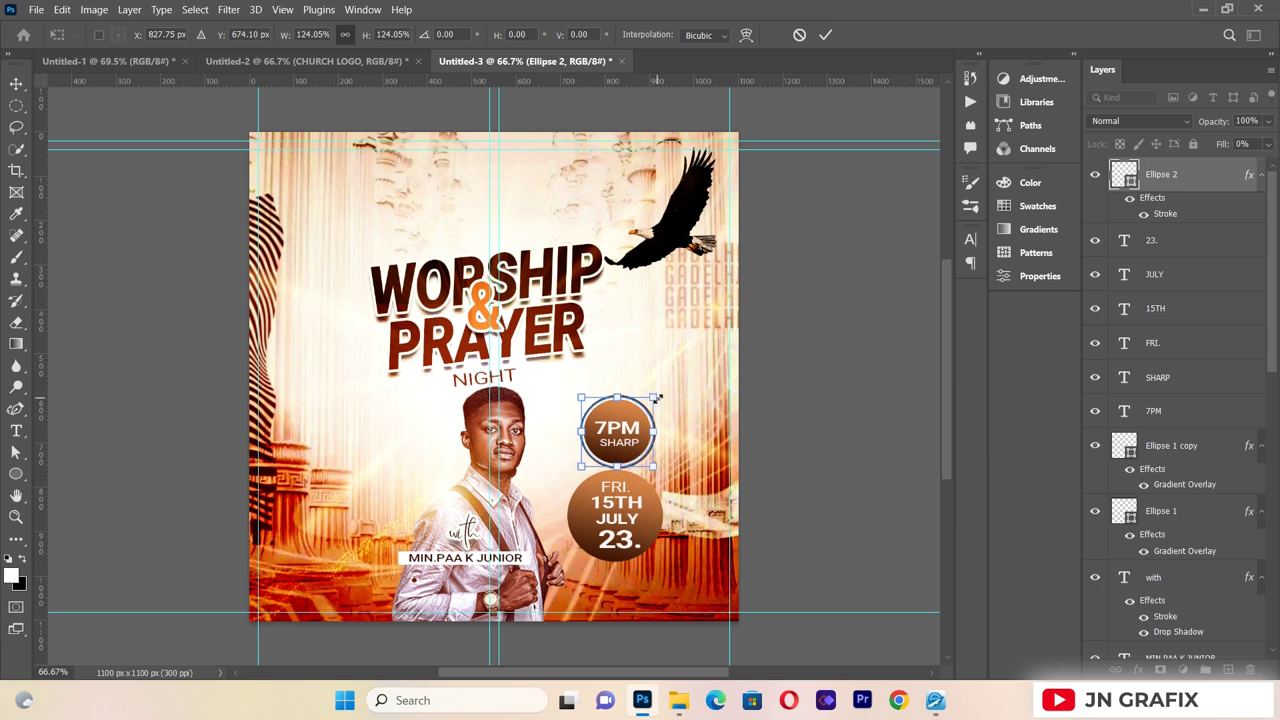
click(17, 84)
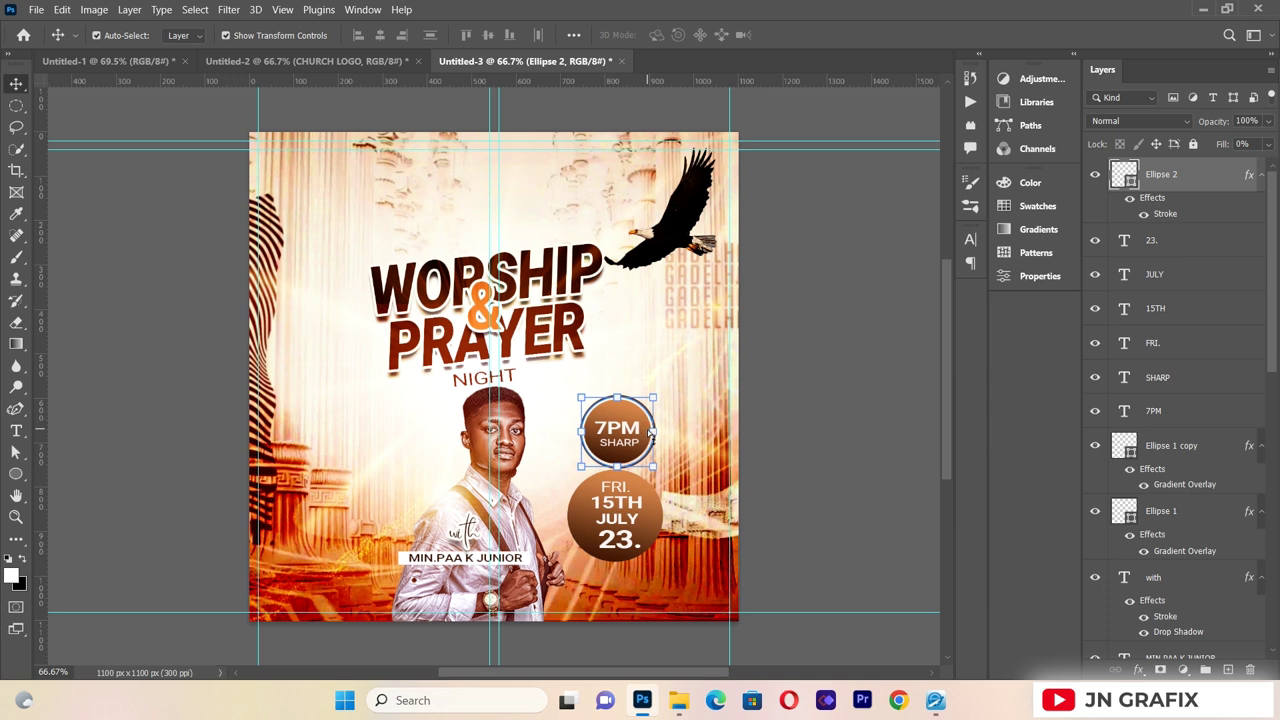
- Duplicate the ring, center the copy on the larger date circle and scale it to about 139% to frame it
key(ctrl+j)
drag(640, 410, 615, 517)
key(ctrl+t)
click(16, 83)
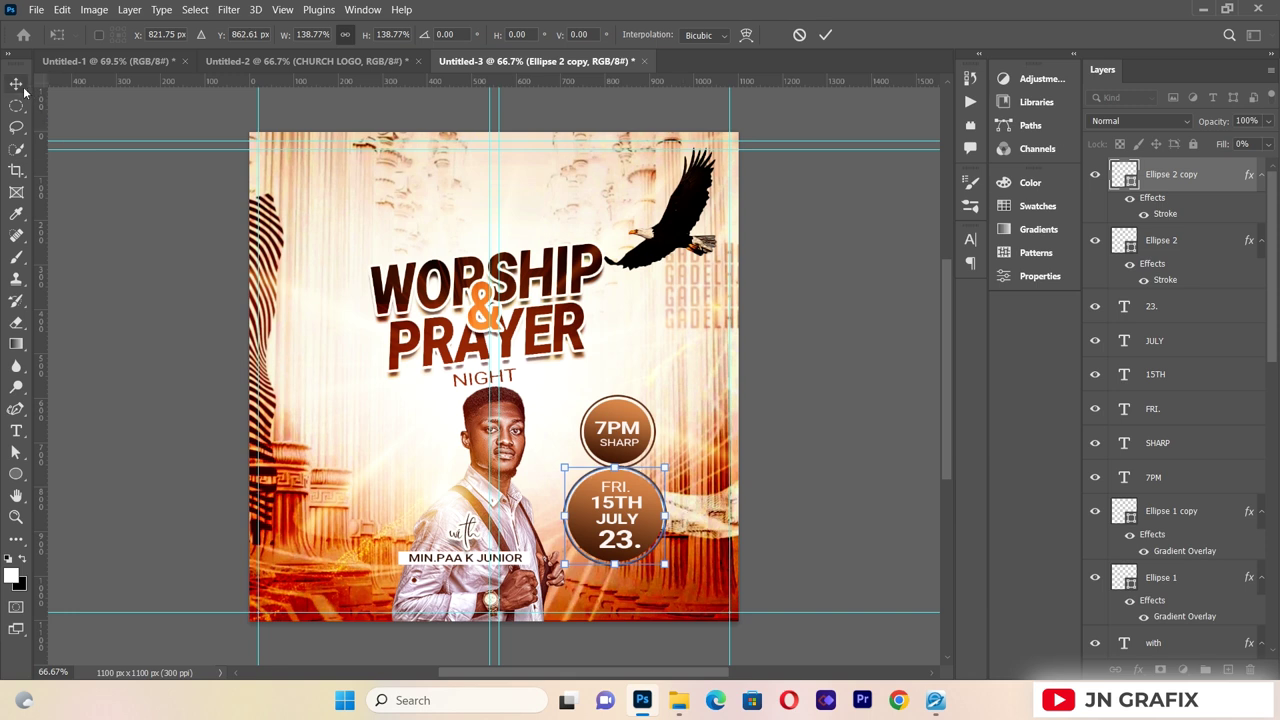
click(106, 368)
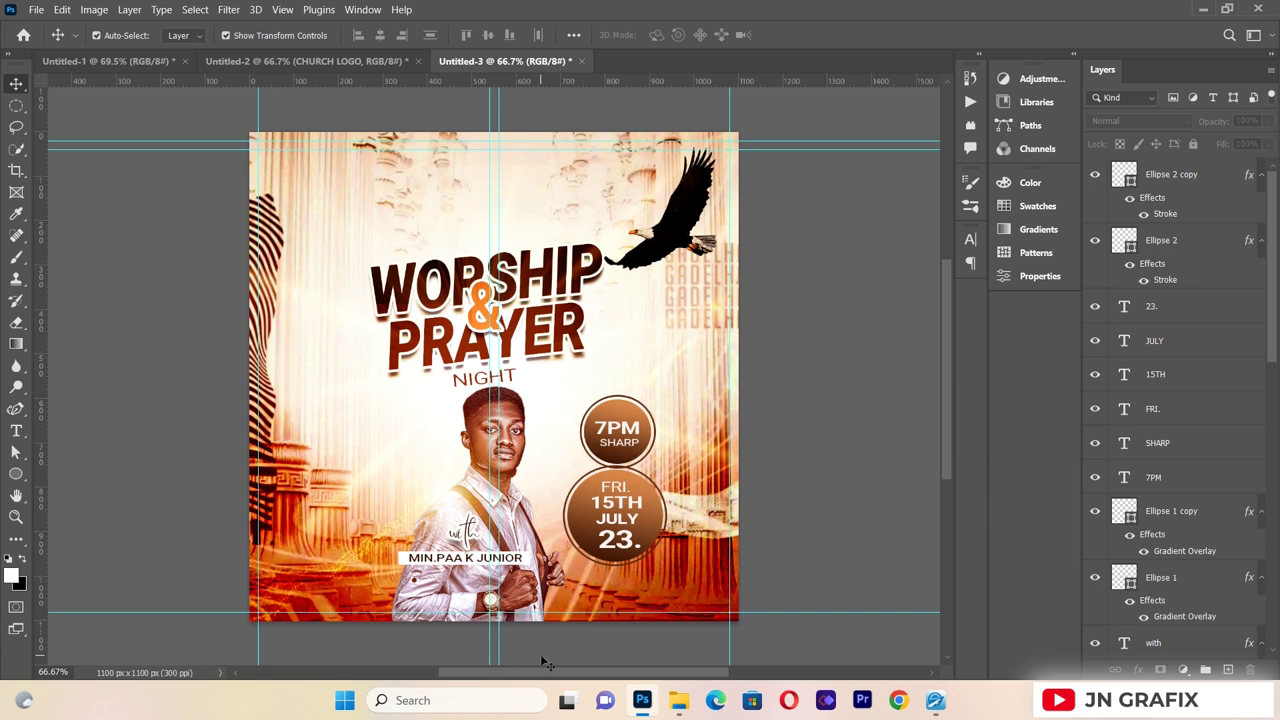
click(580, 528)
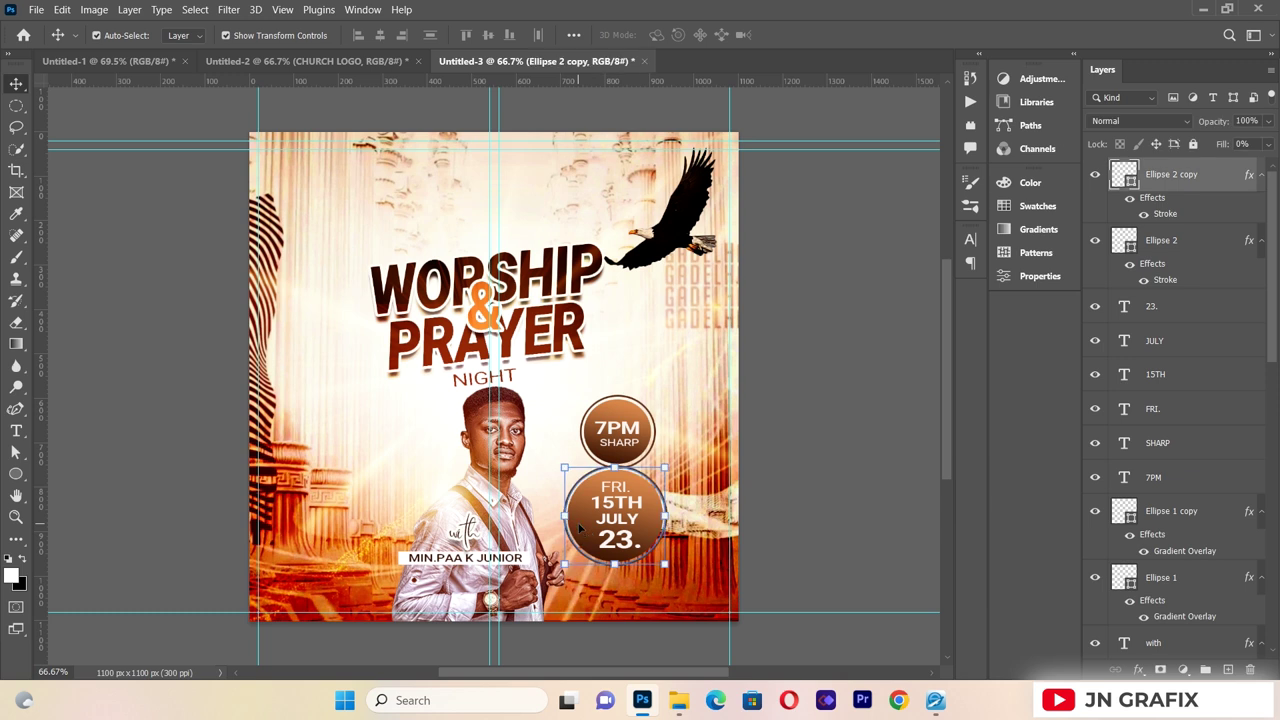
click(115, 427)
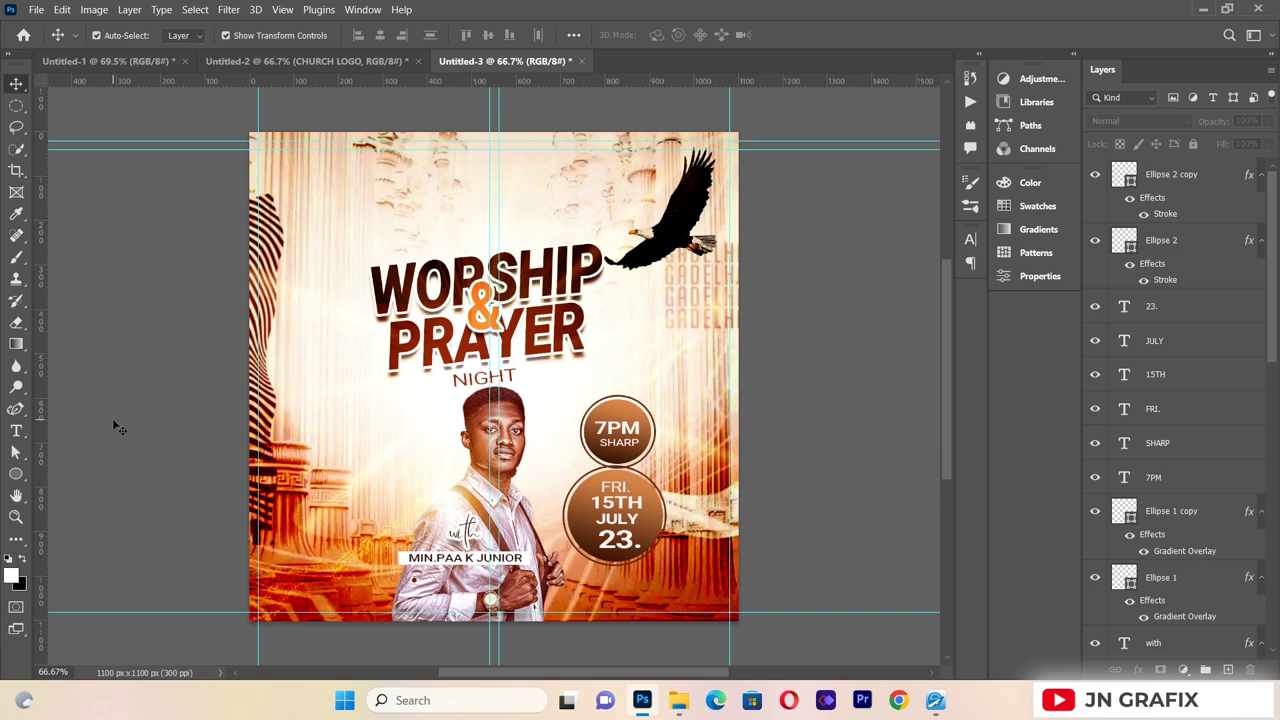
- Place LOCATION.png as a linked image, scaled to about 12.6%, in the empty area beside the minister's head
click(36, 10)
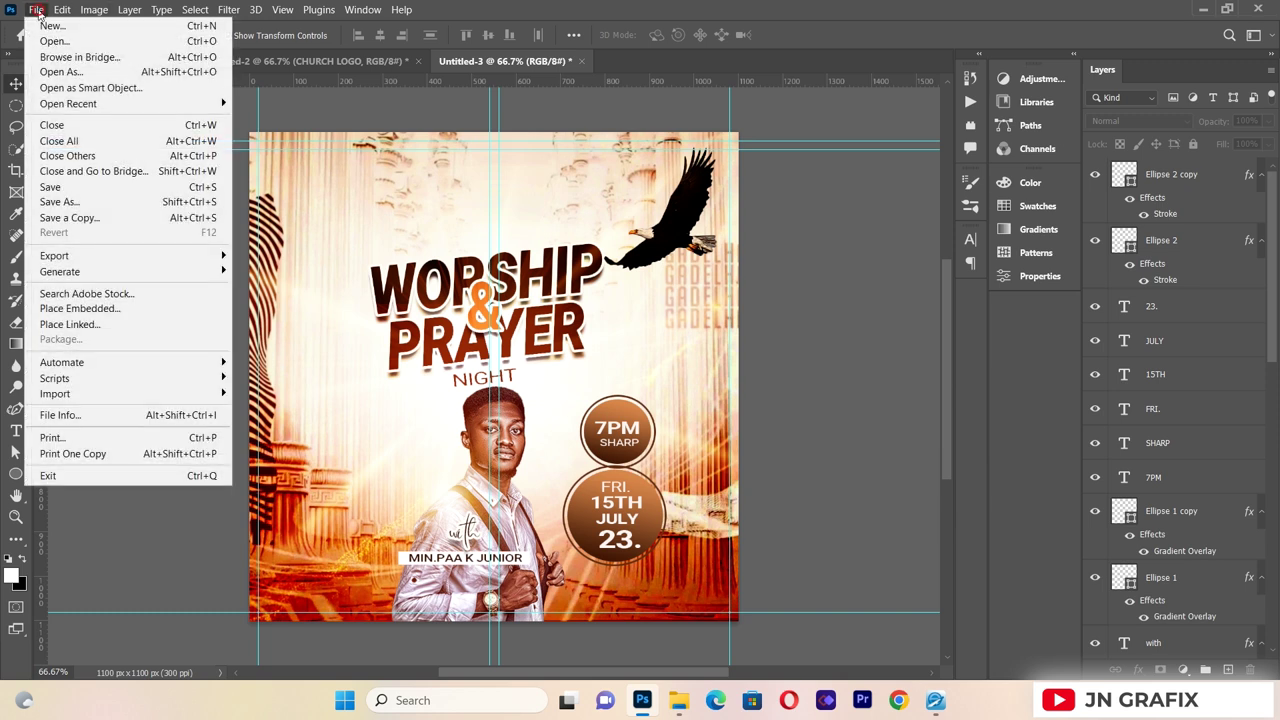
click(70, 324)
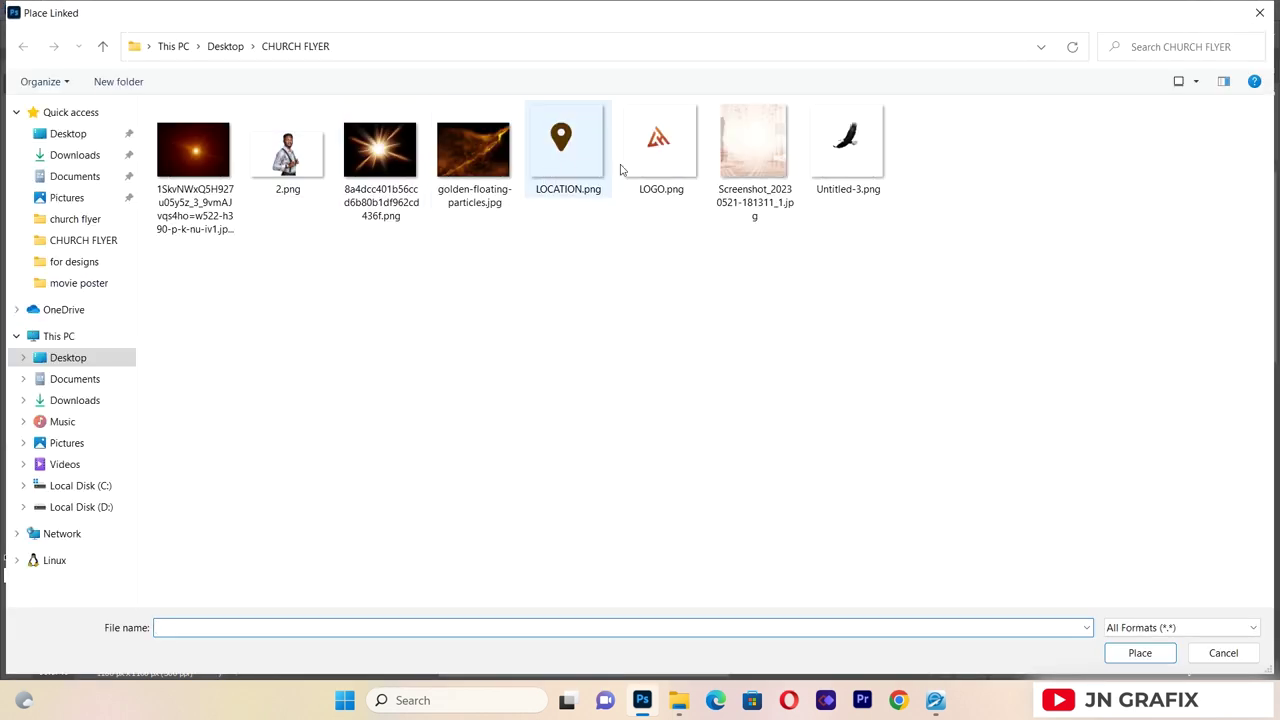
click(589, 162)
double_click(589, 162)
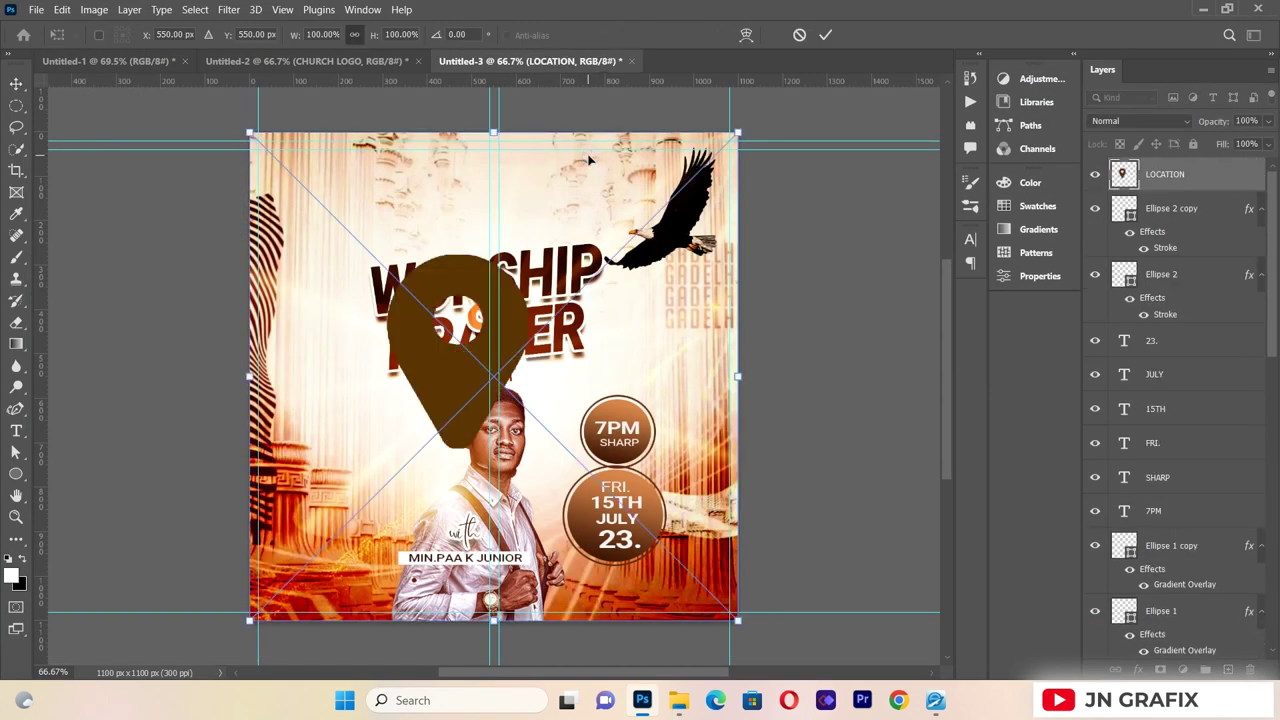
drag(745, 132, 355, 430)
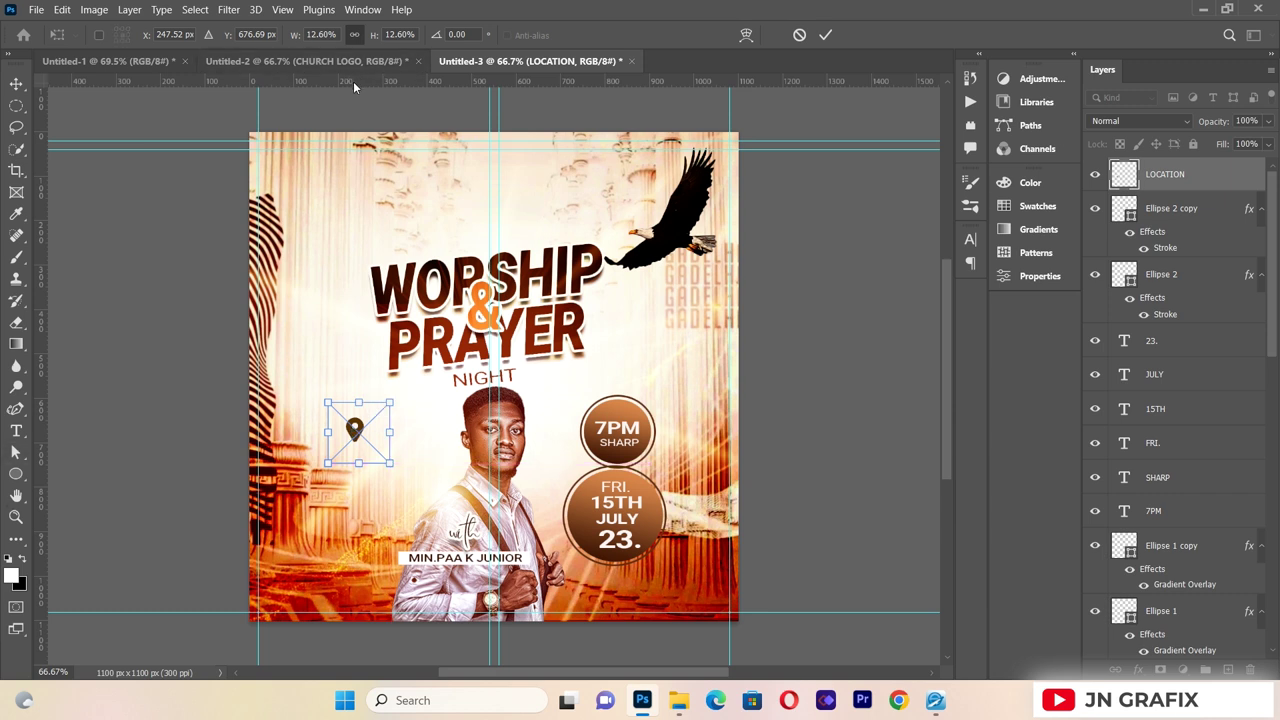
- Add a horizontal guide level with the upper edge of the 7PM ring and move the location pin up just below it
drag(354, 85, 352, 395)
key(Return)
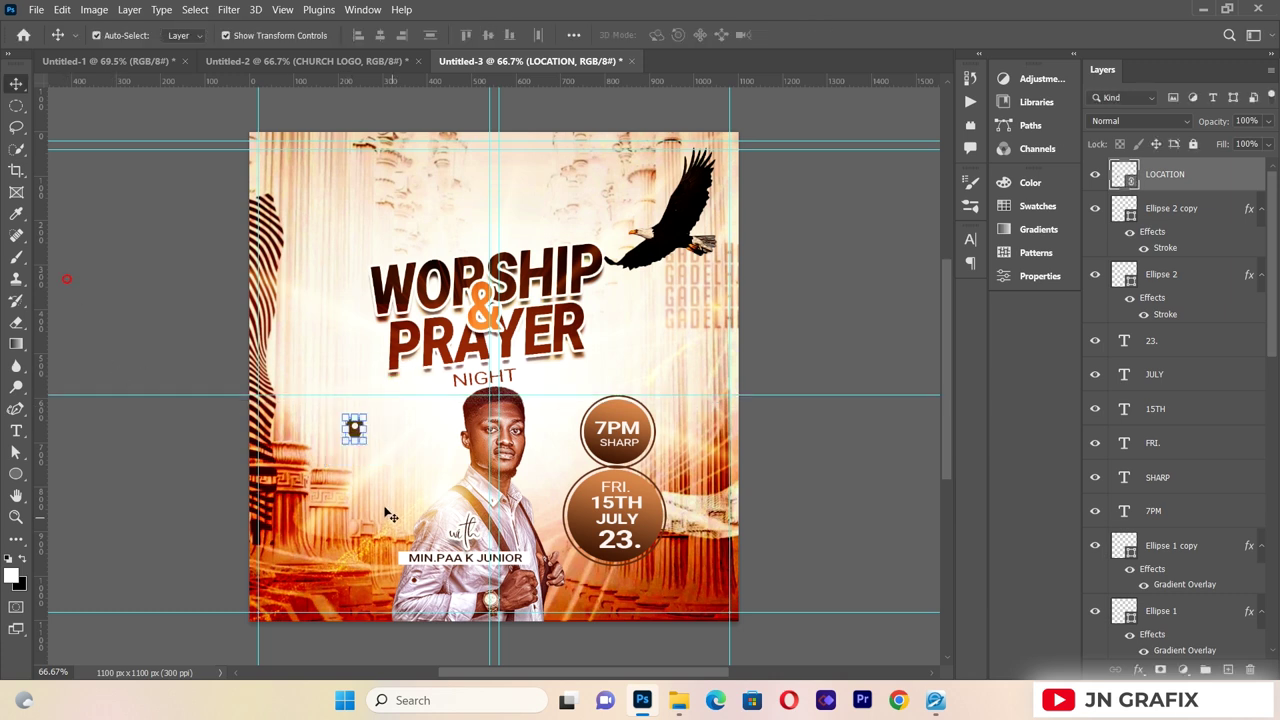
drag(362, 441, 362, 426)
click(170, 462)
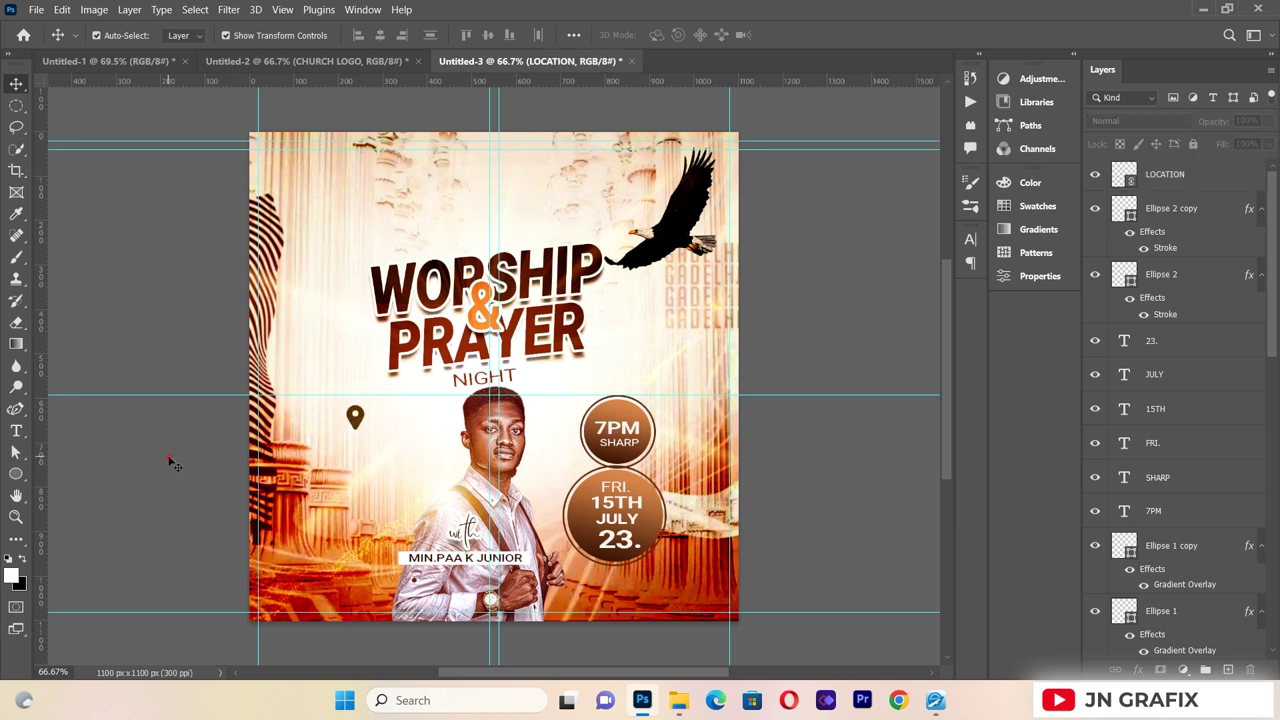
- Add the Roboto Bold text CALVARY WORSHIP CENTER in a text box under the location pin, colored dark brown sampled from the 7PM circle
click(22, 430)
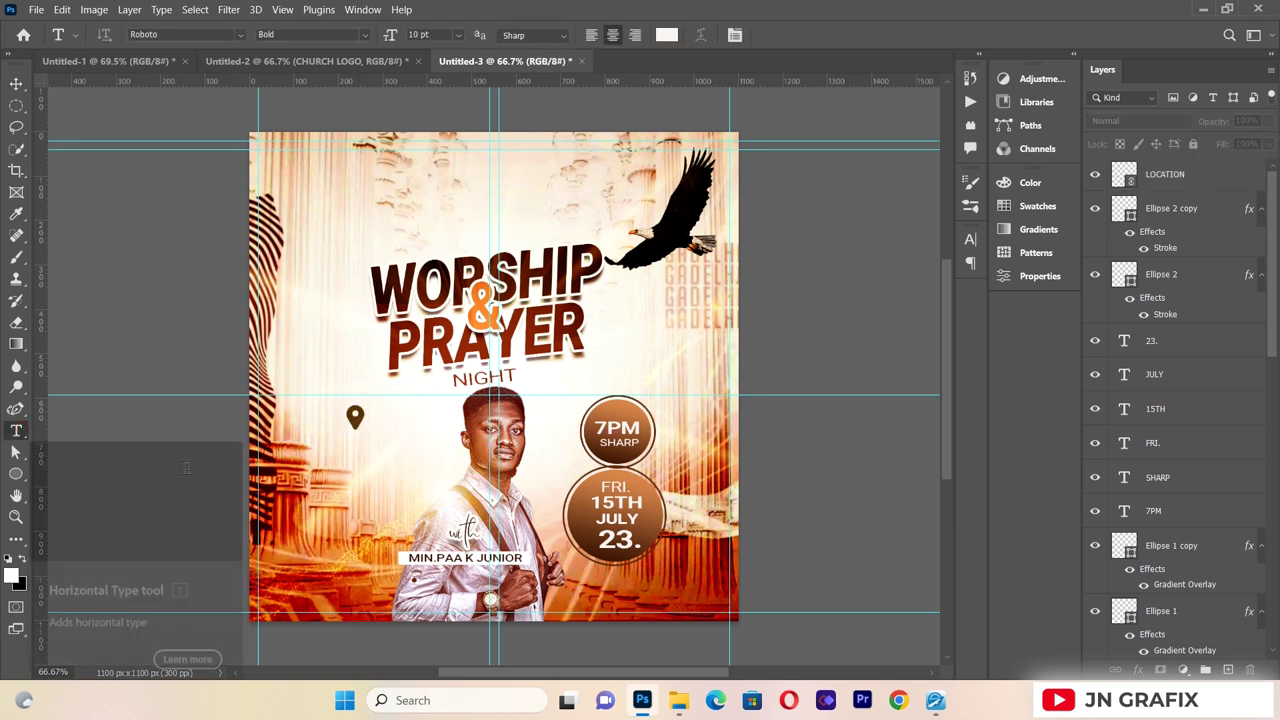
drag(278, 438, 442, 520)
key(BackSpace)
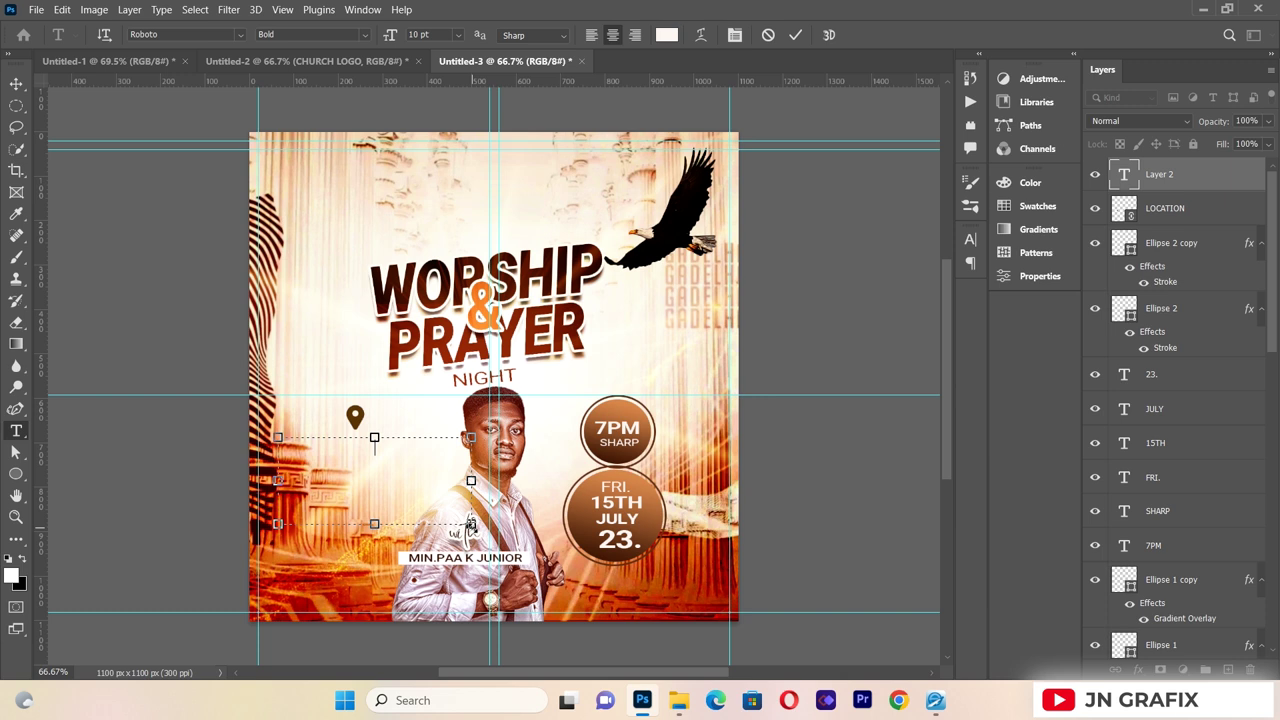
click(665, 36)
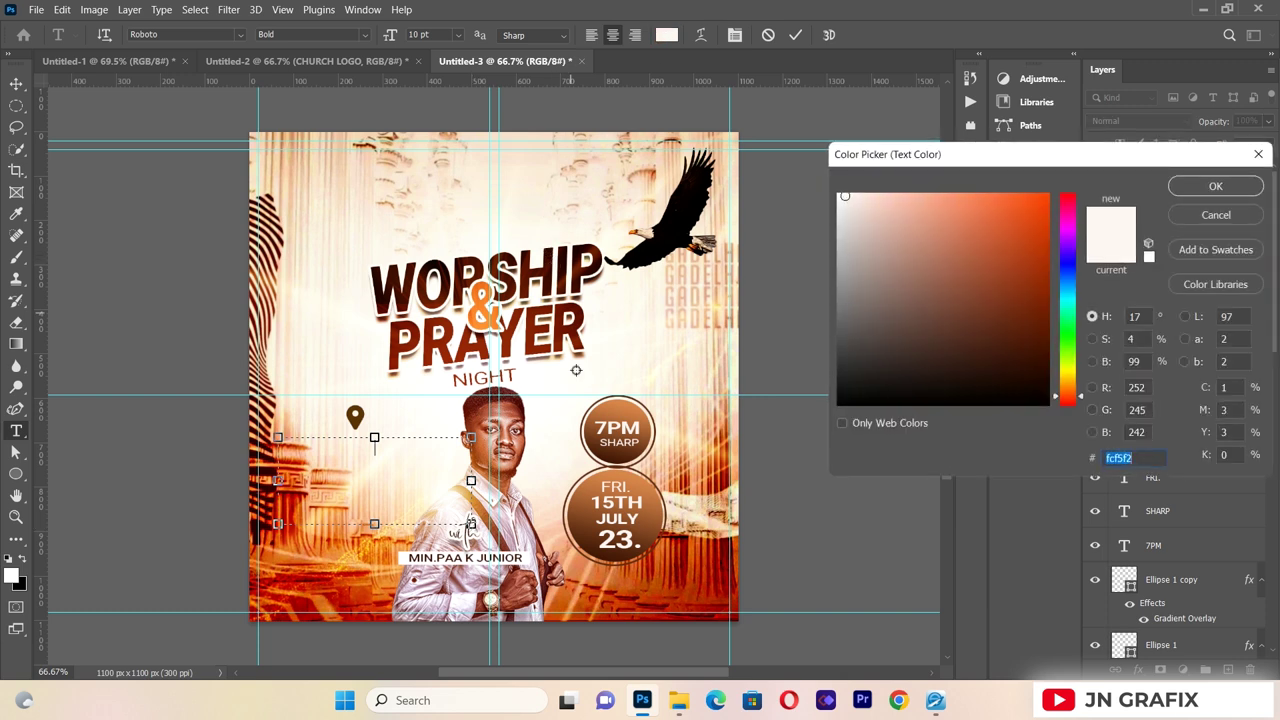
click(606, 459)
click(1216, 186)
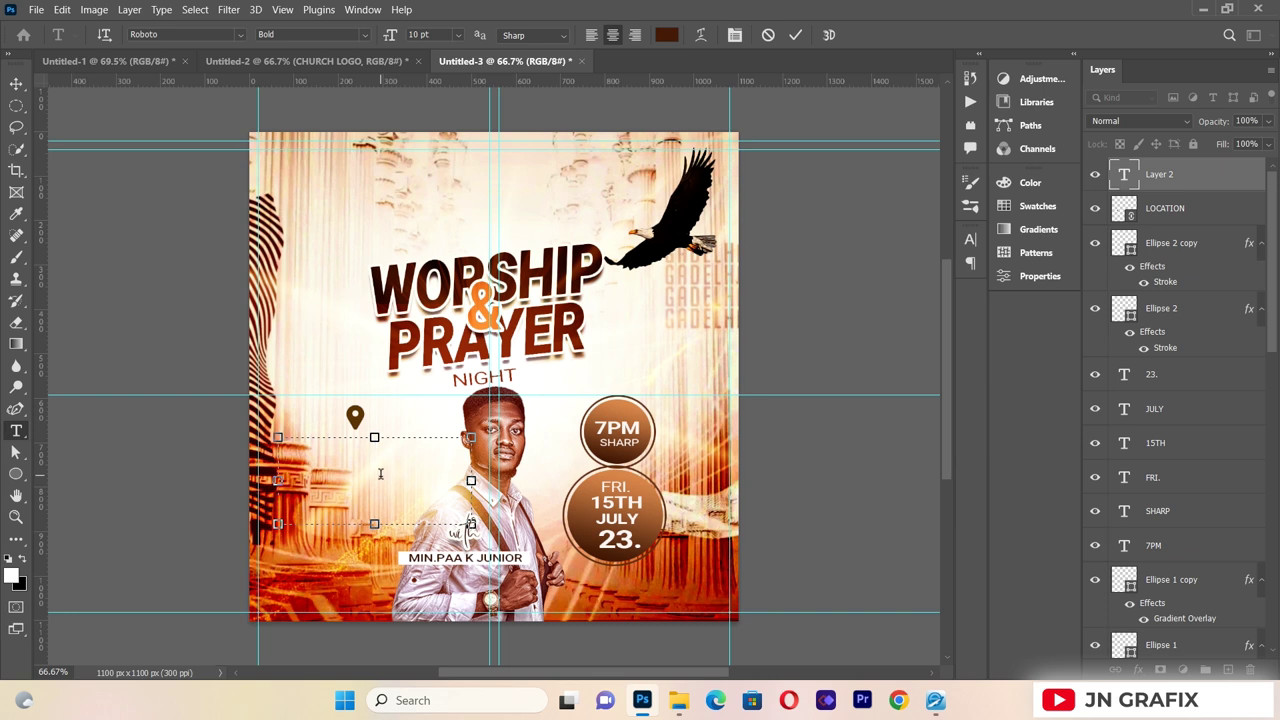
text(CALVARY WO)
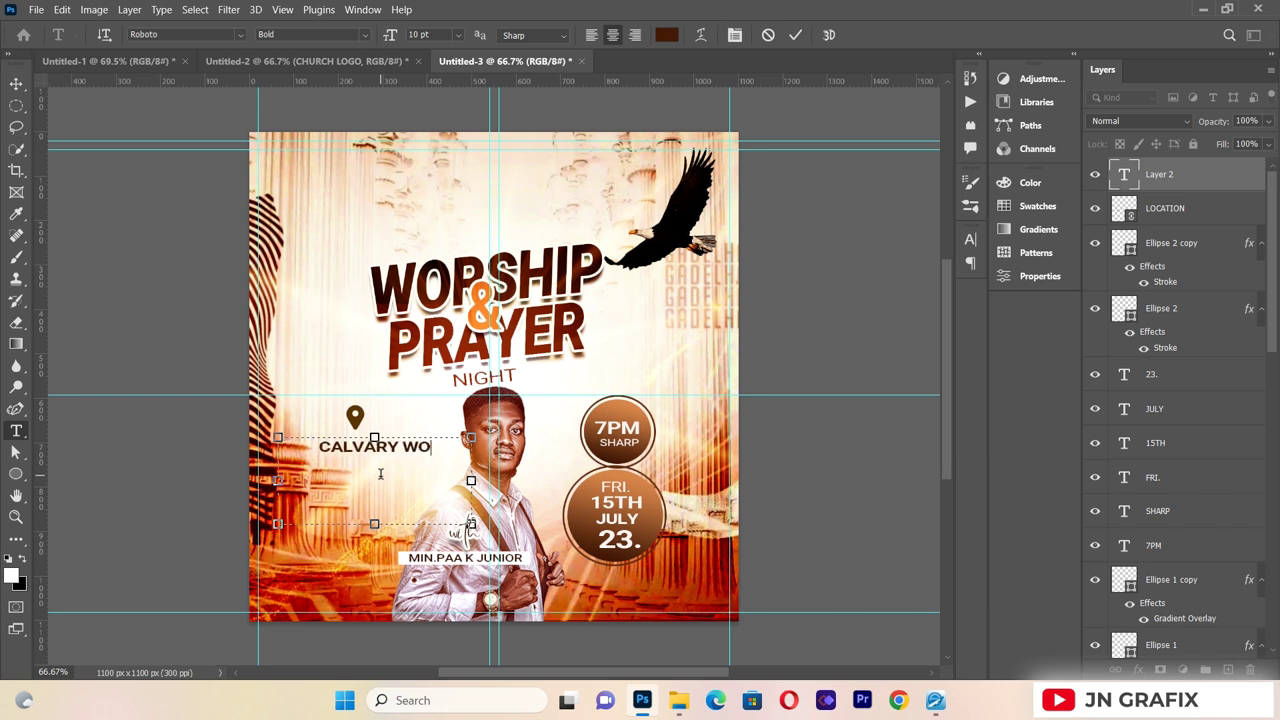
text(RSHIP)
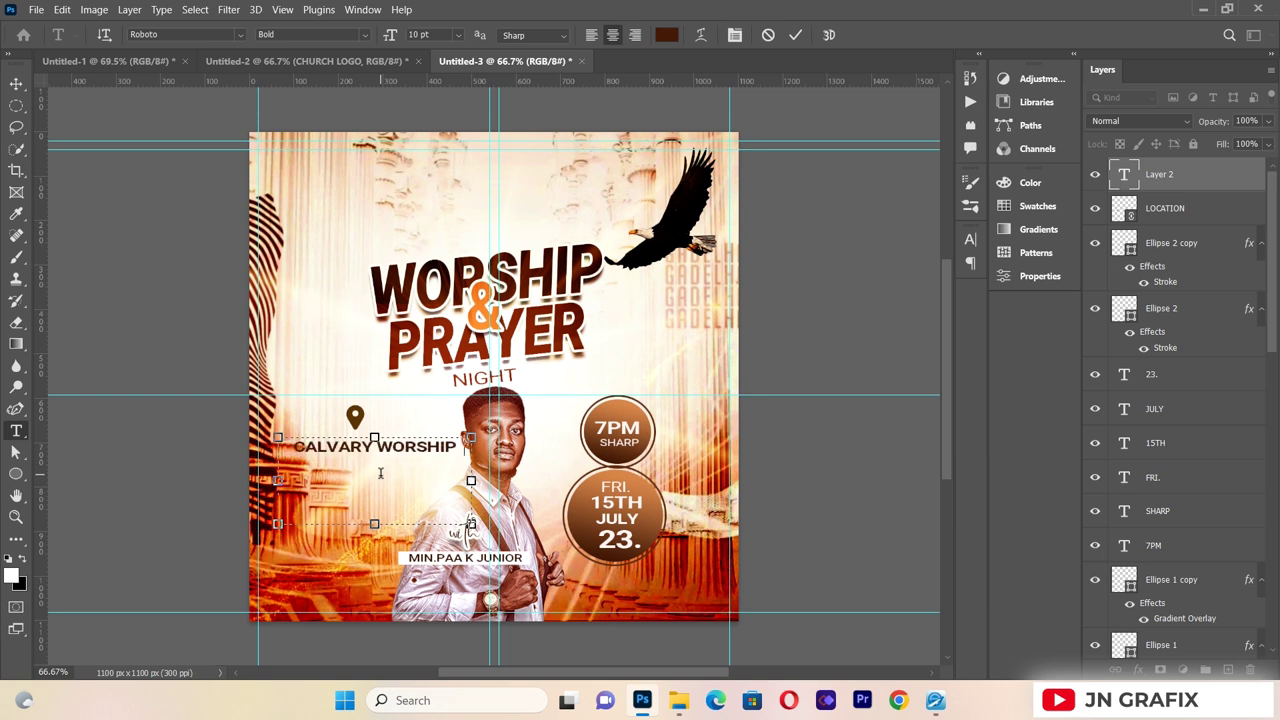
text( CENTER)
- Shrink the CALVARY WORSHIP CENTER text and position it directly below the location pin
click(17, 83)
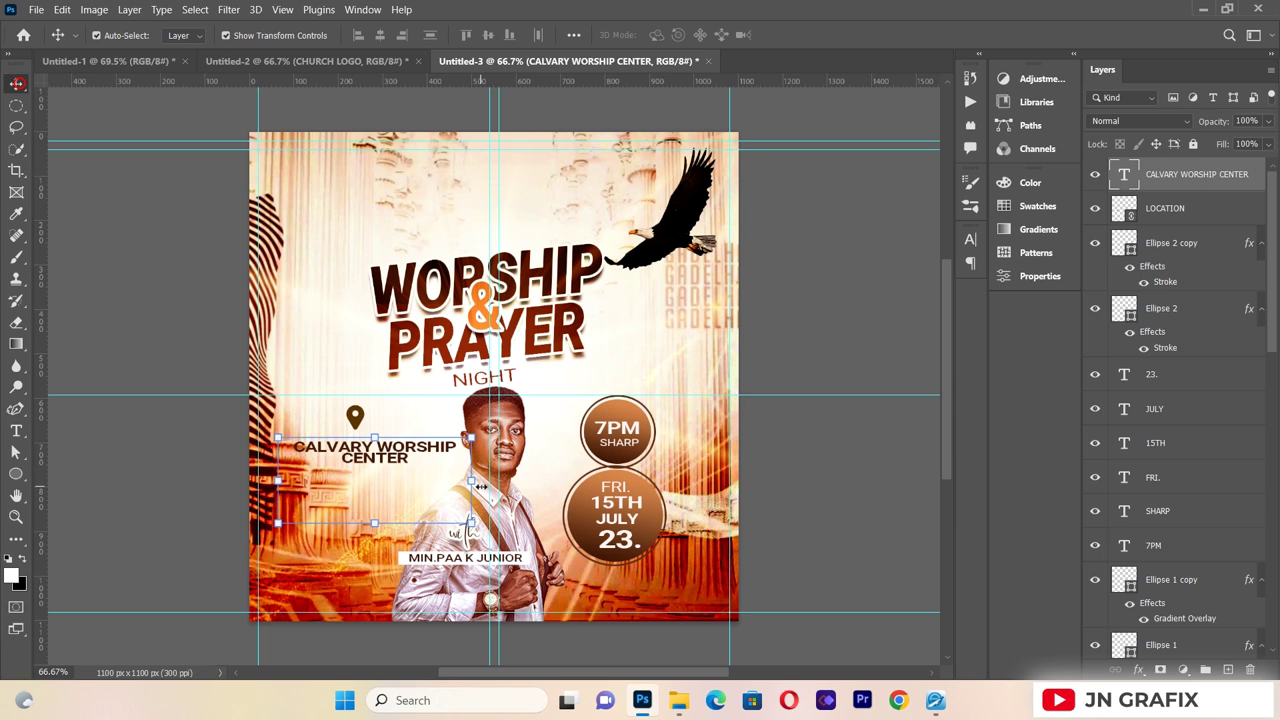
drag(470, 522, 395, 500)
drag(358, 452, 375, 448)
click(90, 268)
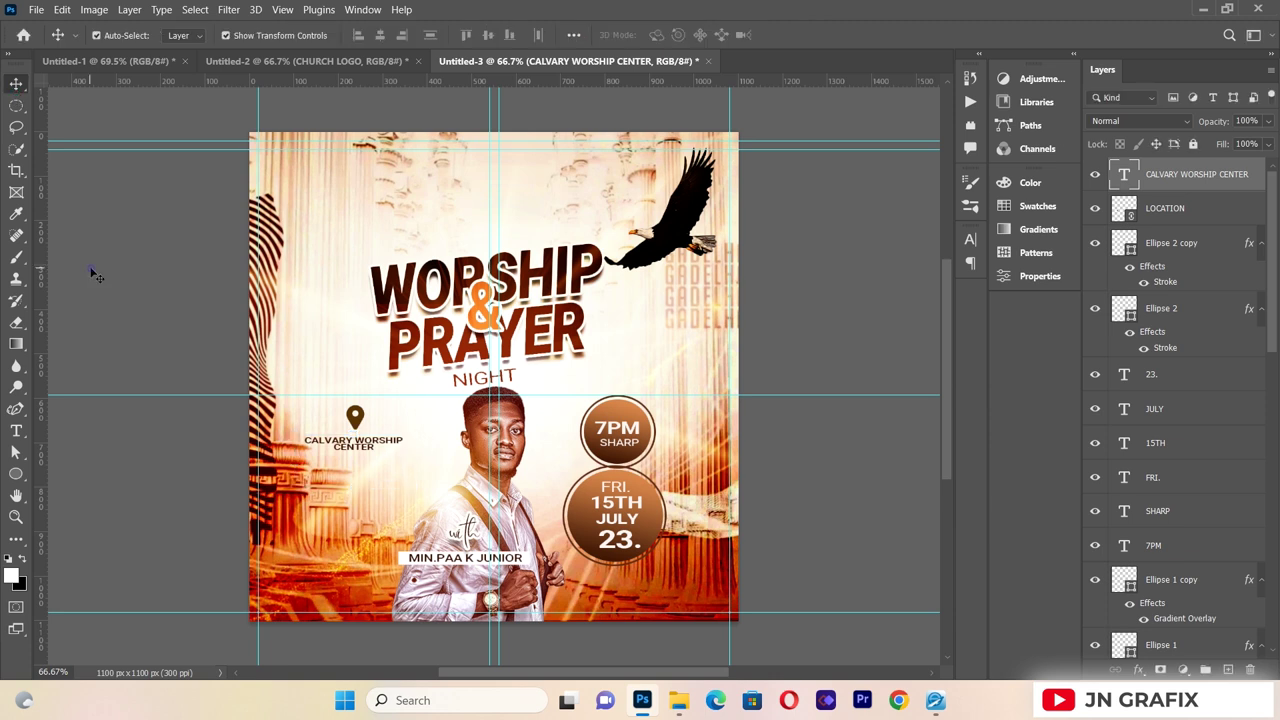
click(90, 268)
- Set the line spacing of the CALVARY WORSHIP CENTER text to 5 pt
click(20, 430)
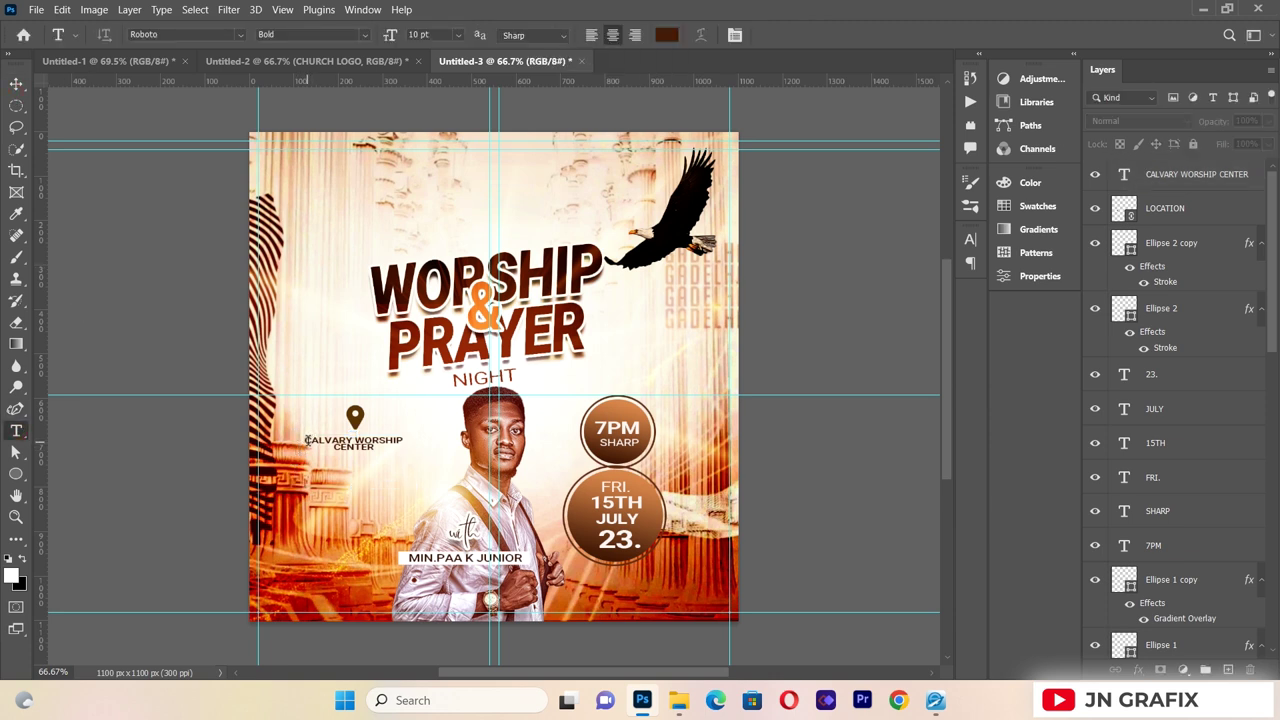
click(307, 440)
key(ctrl+a)
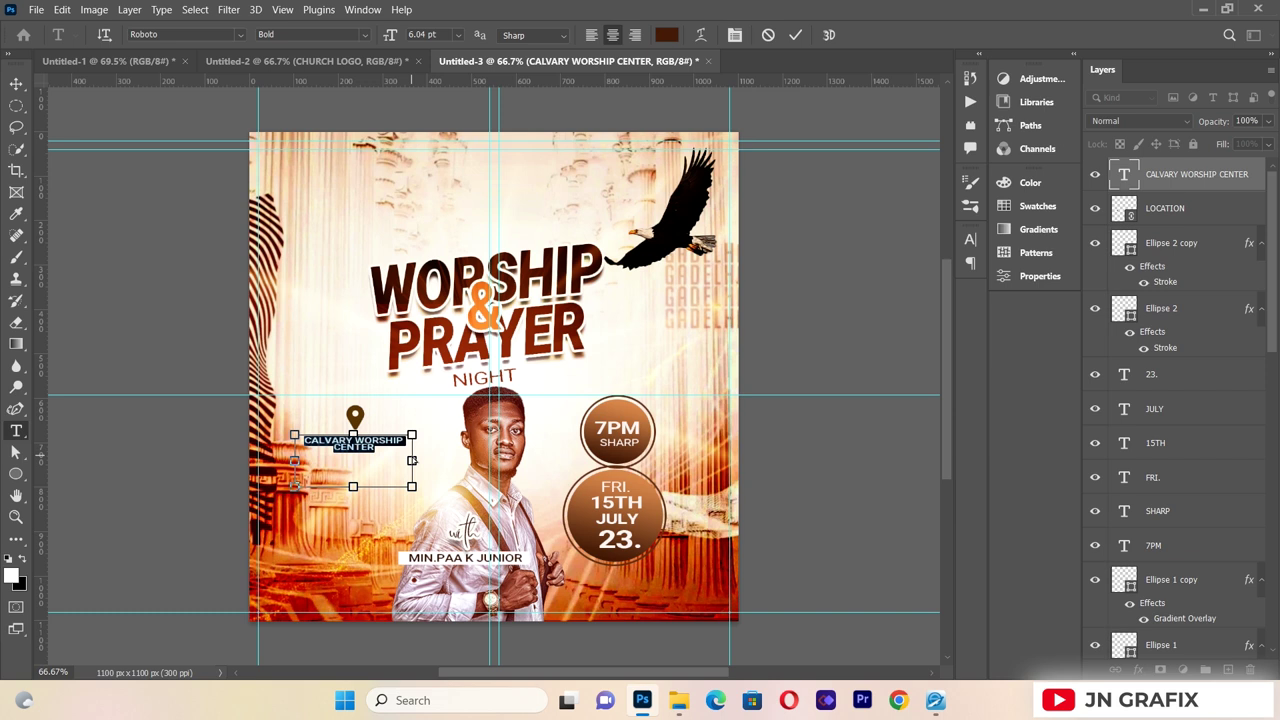
click(735, 35)
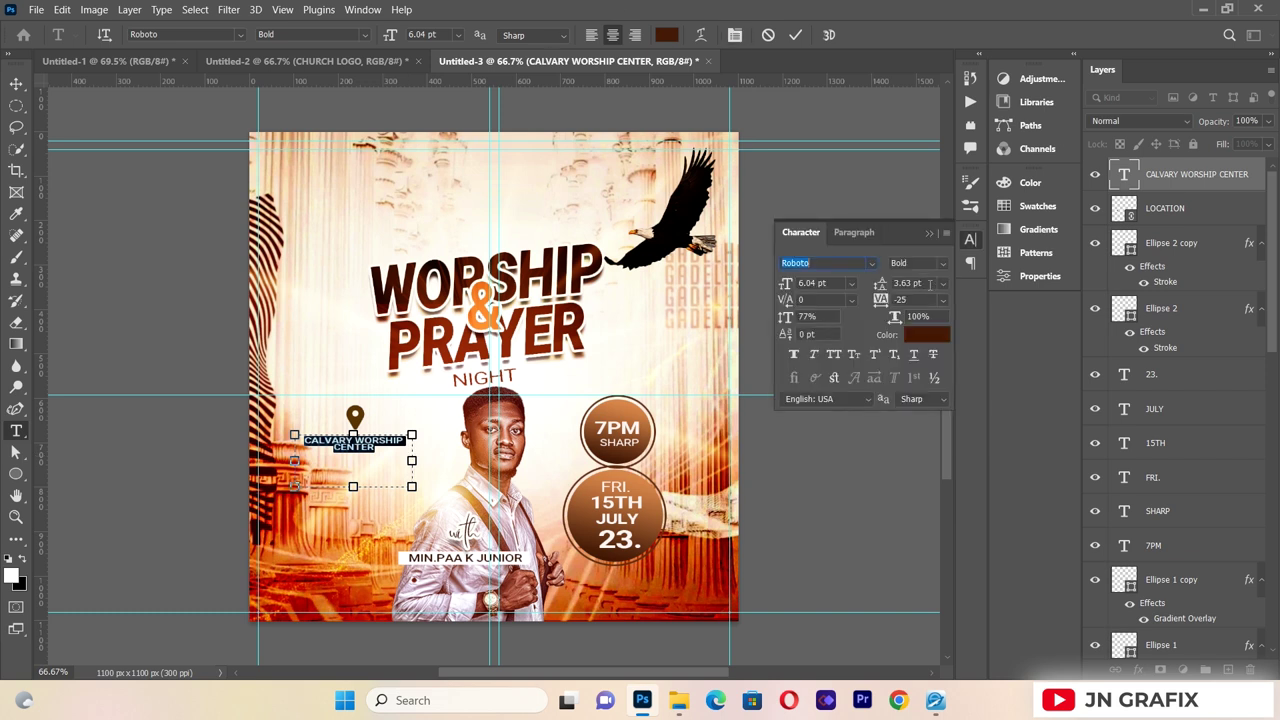
click(942, 285)
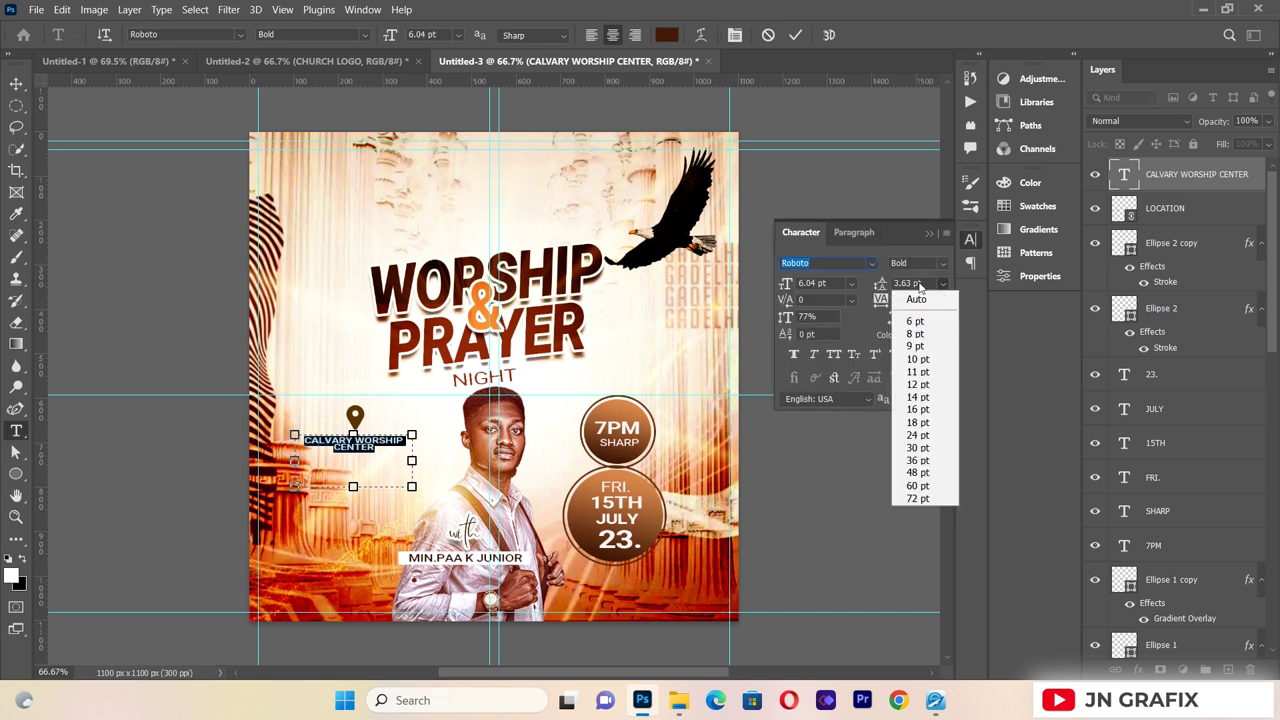
click(909, 285)
click(908, 284)
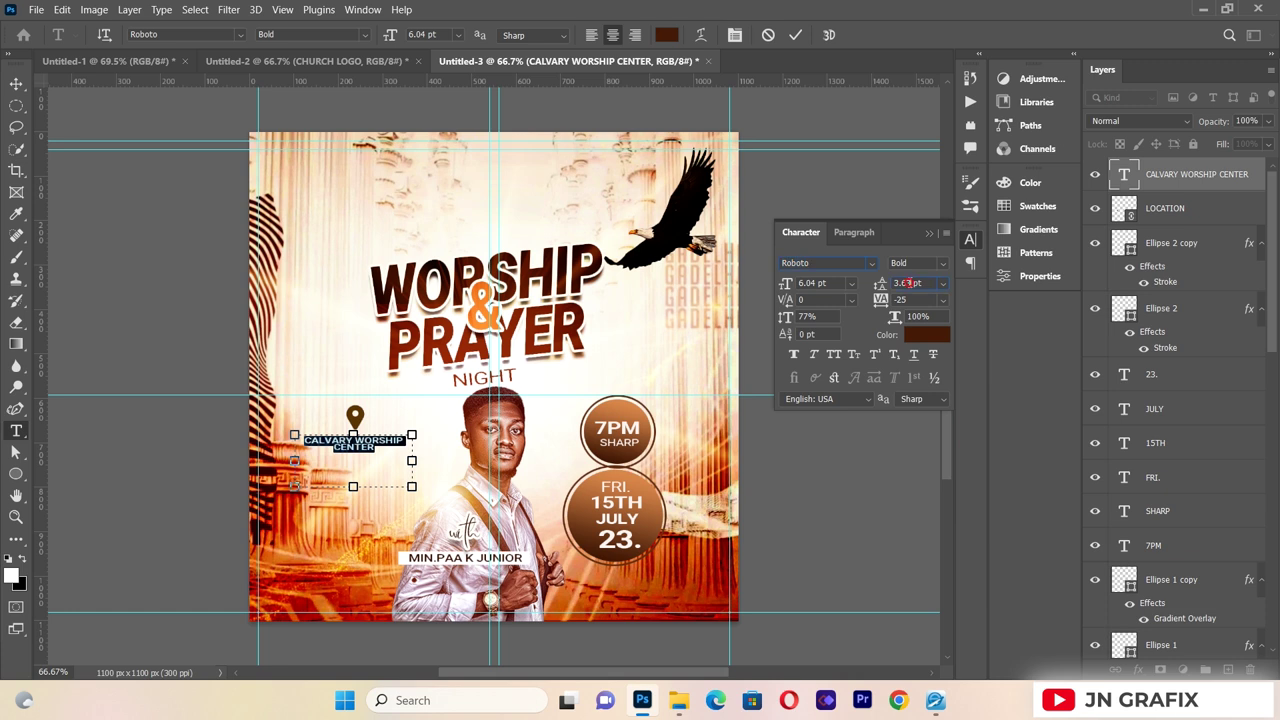
key(BackSpace)
click(896, 186)
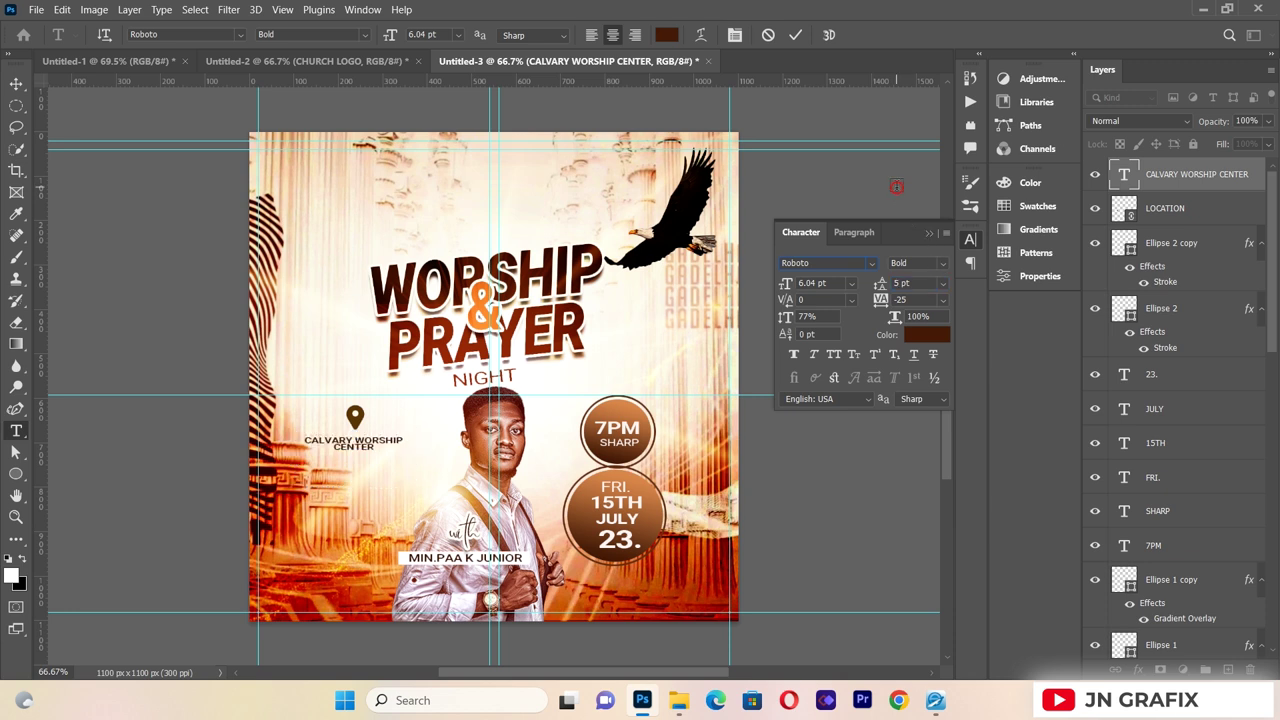
click(16, 83)
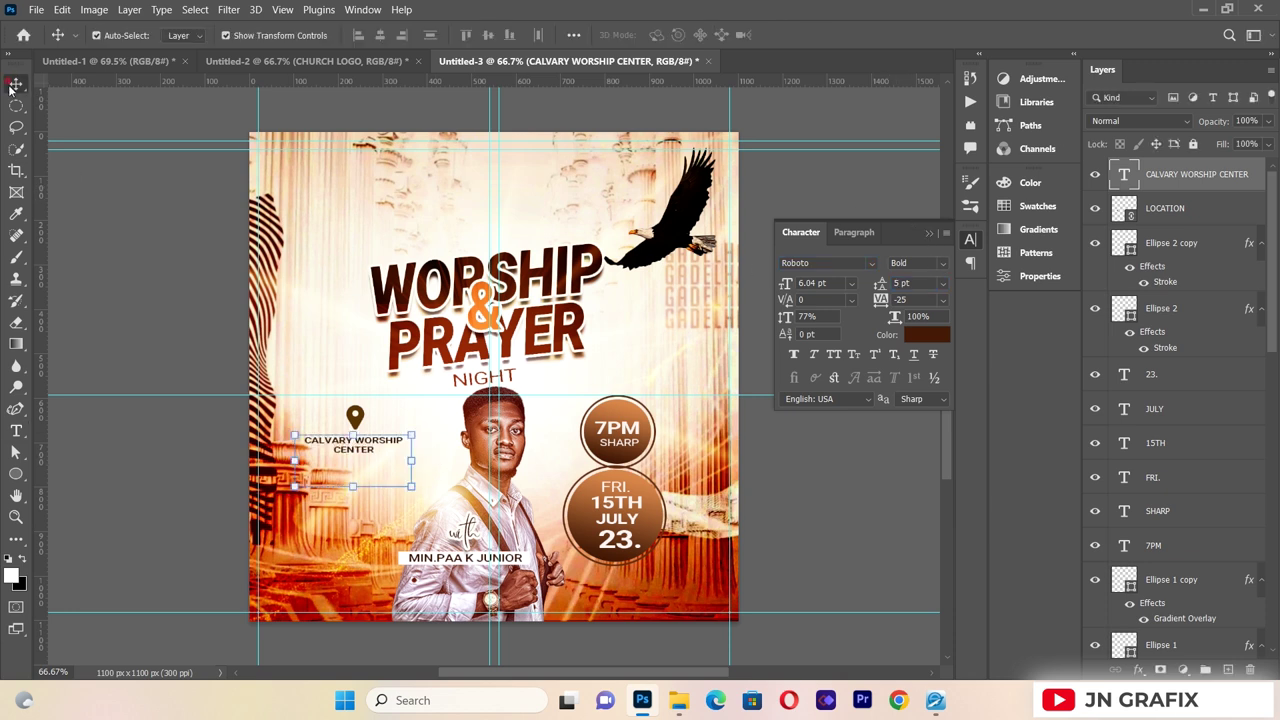
click(113, 272)
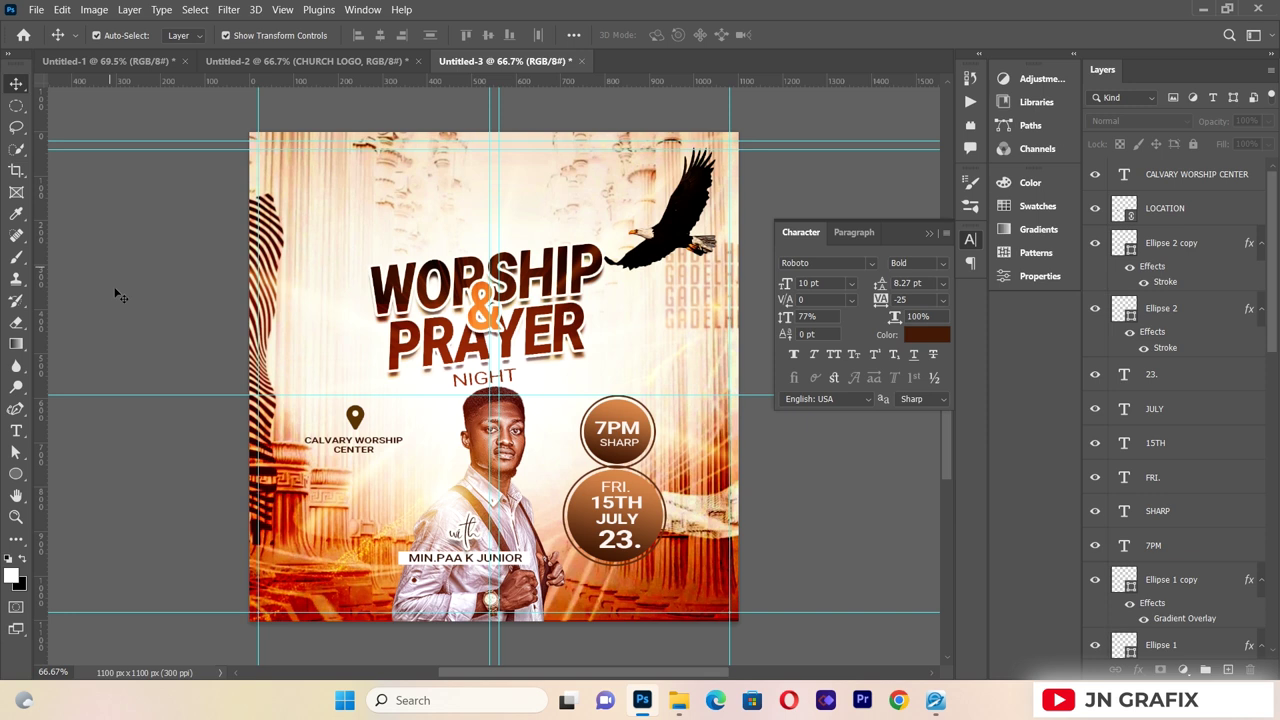
- Add the text NEW DORMAA in a text box under CALVARY WORSHIP CENTER, colored reddish brown 922507
click(16, 431)
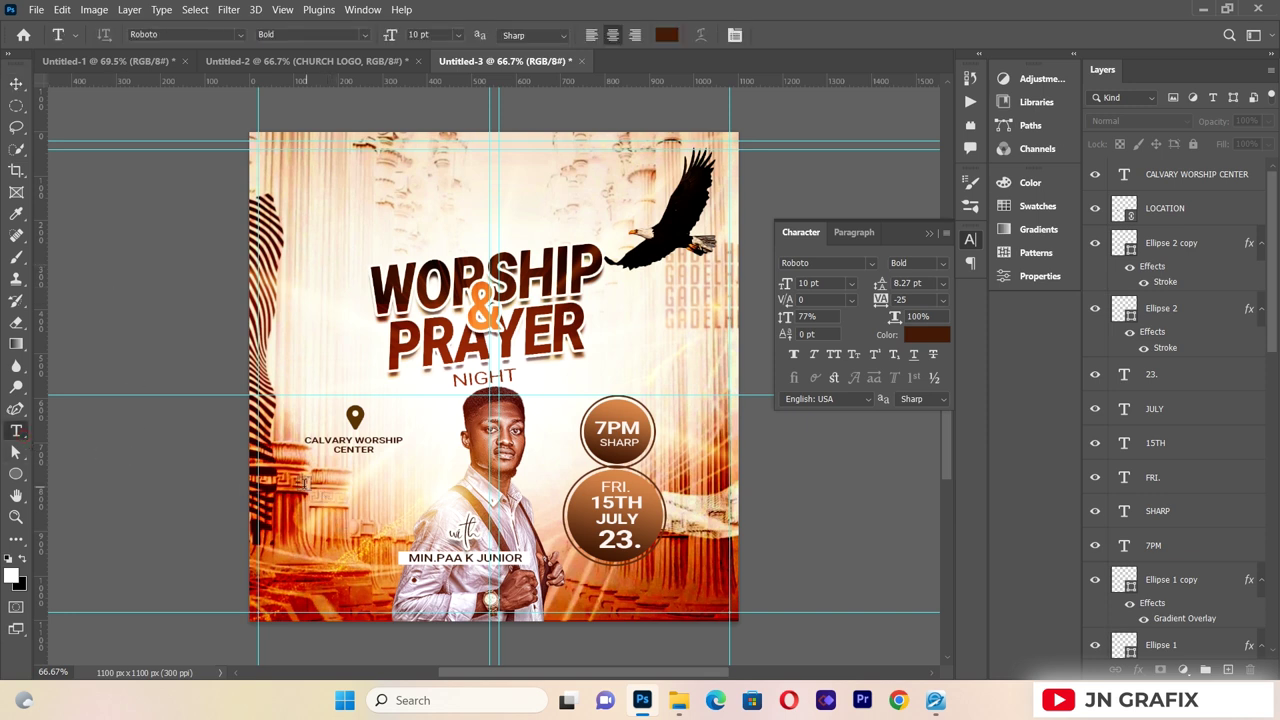
drag(290, 466, 431, 508)
key(BackSpace)
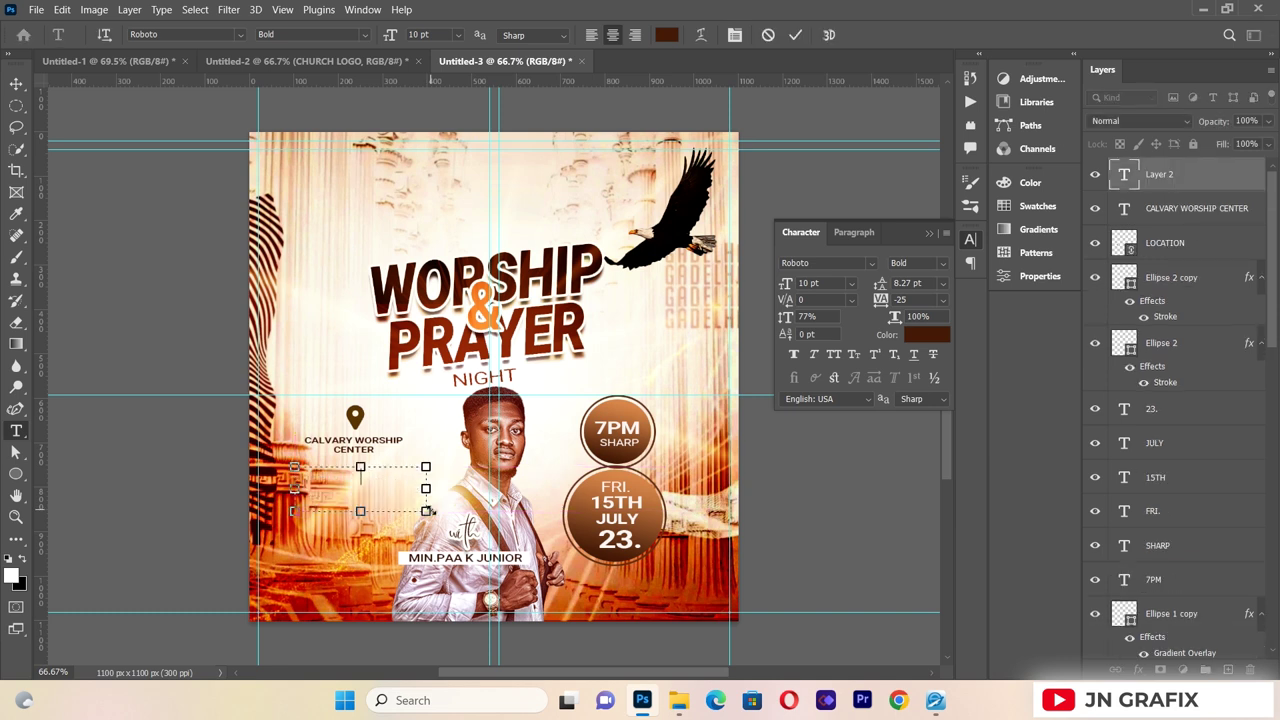
text(NEW DORMAA)
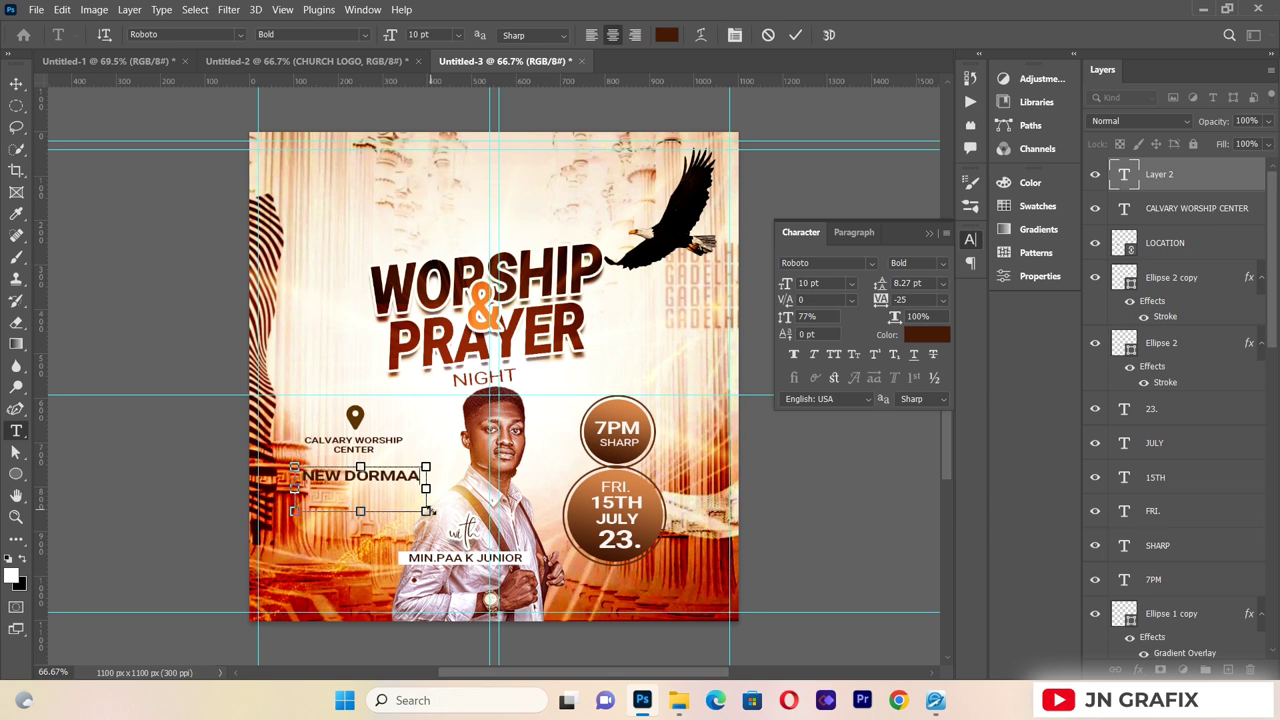
key(ctrl+a)
click(666, 35)
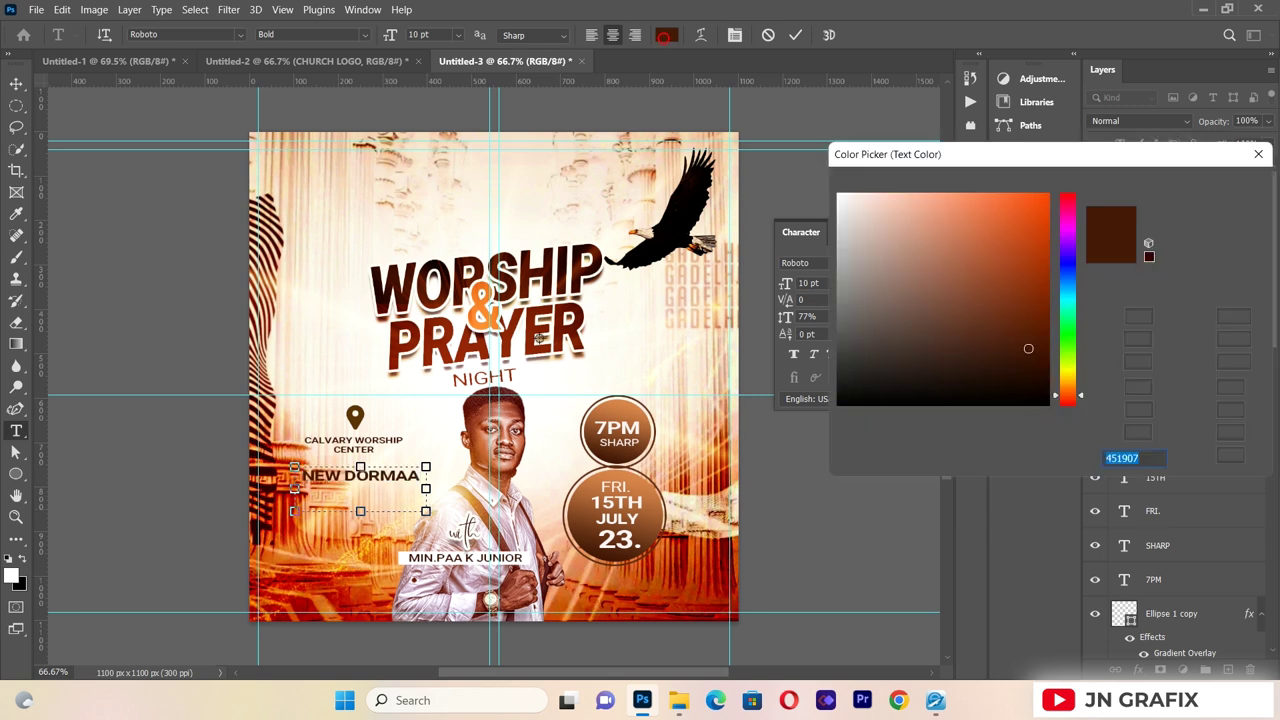
text(922507)
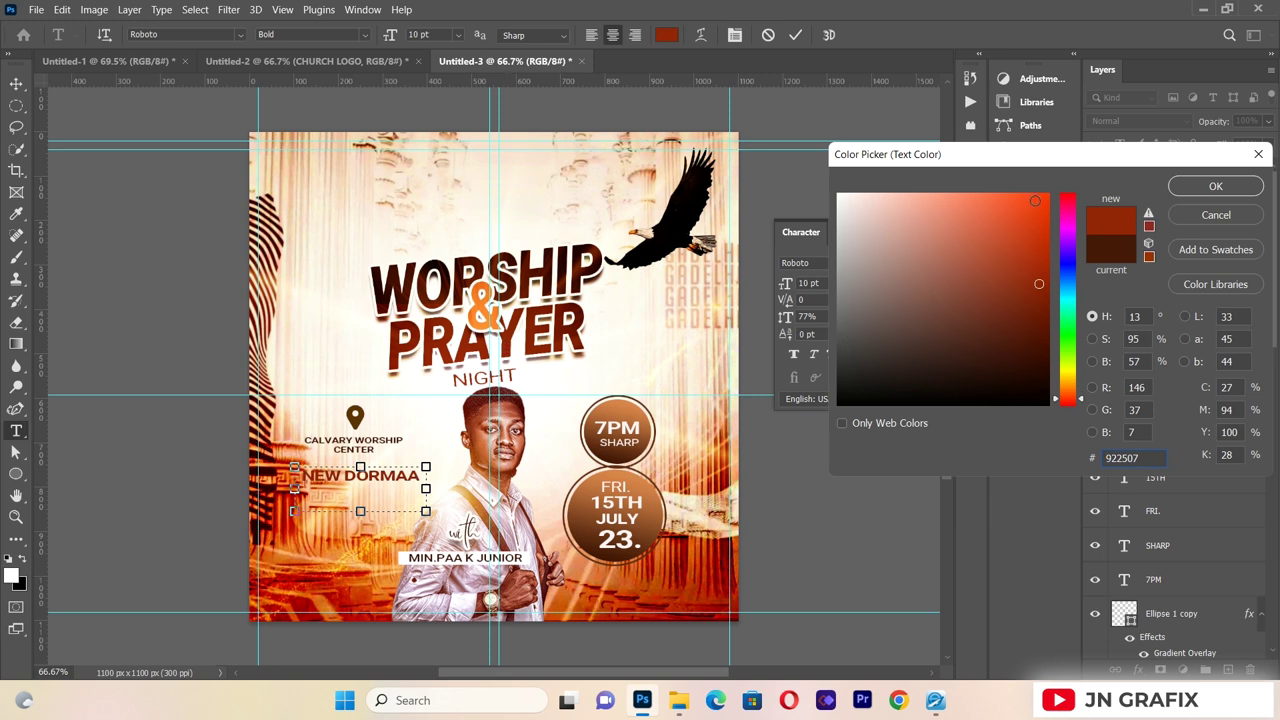
click(1215, 186)
click(16, 83)
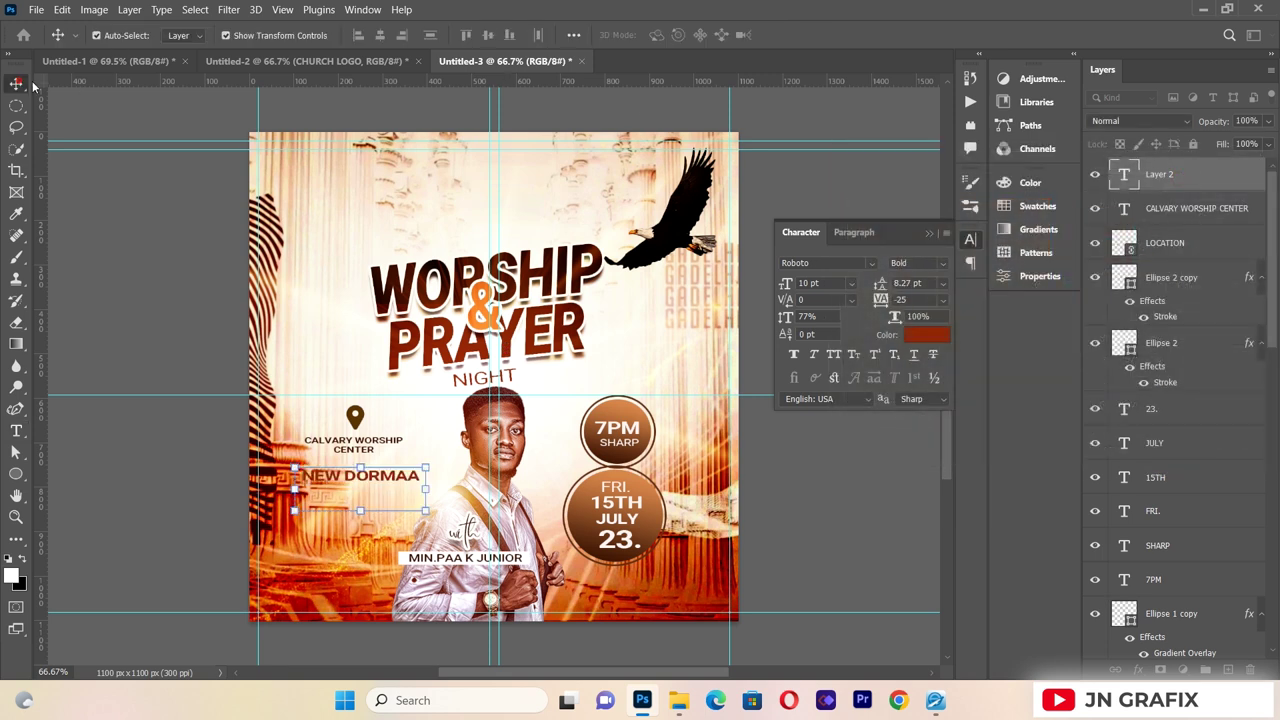
- Scale the NEW DORMAA text to about 79% and place it centered directly under CALVARY WORSHIP CENTER
drag(430, 520, 378, 464)
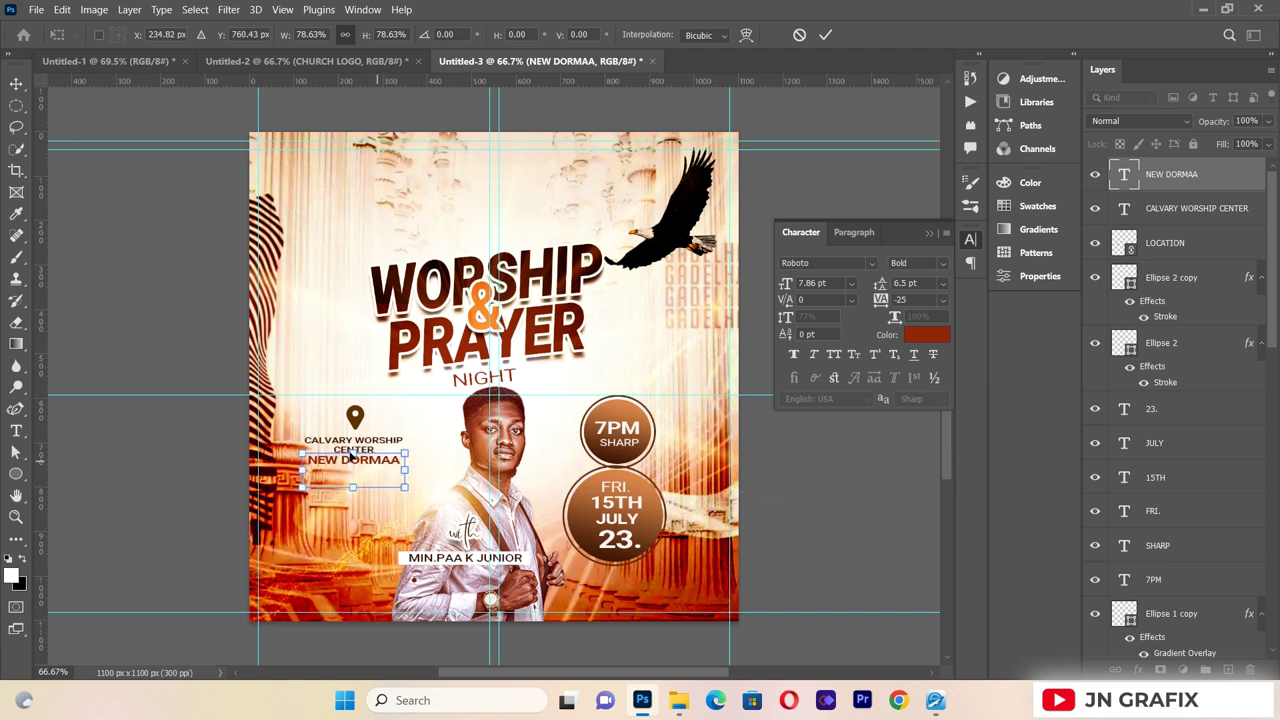
click(16, 83)
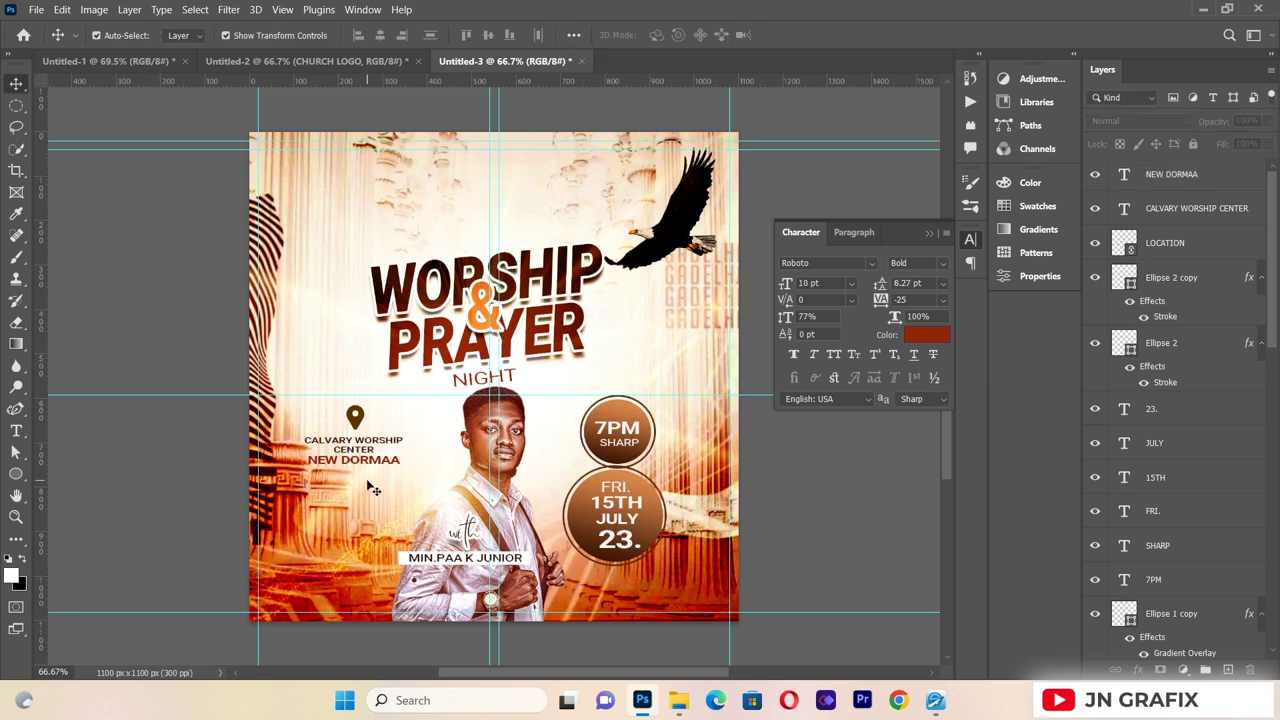
click(330, 466)
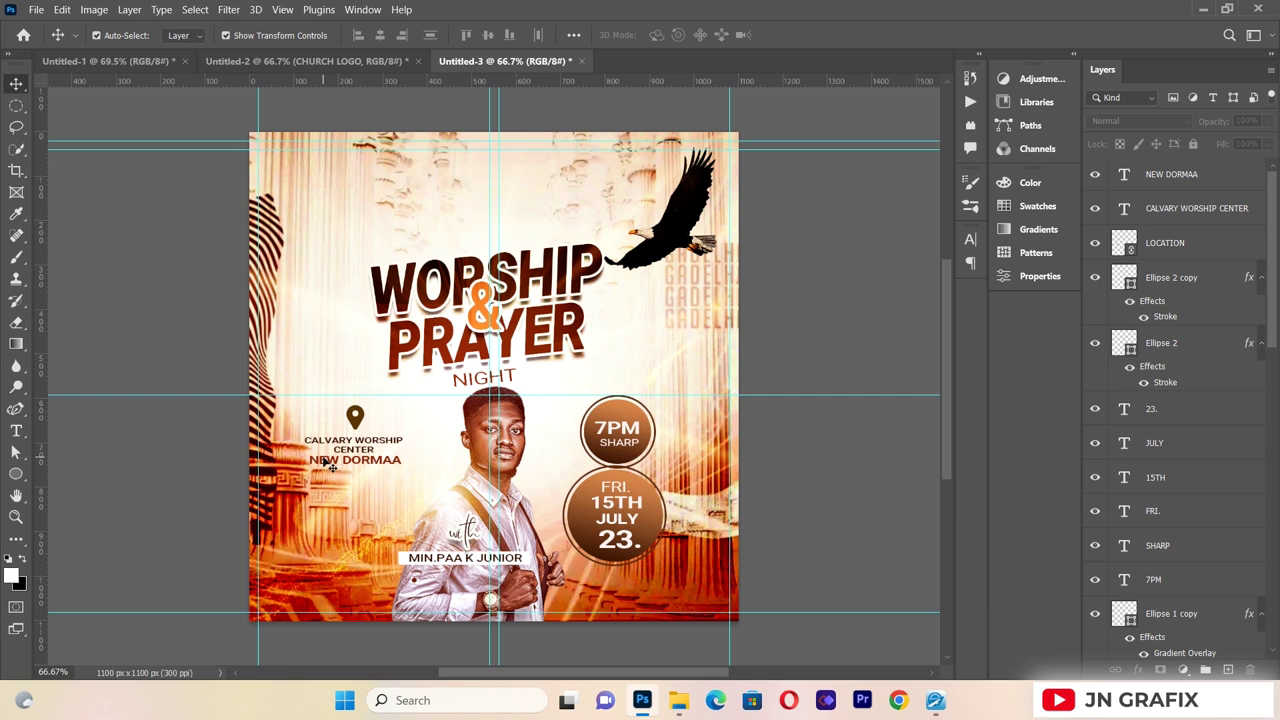
- Place LOGO.png as a linked image, scaled to about 25%, above the start of the WORSHIP title
click(36, 9)
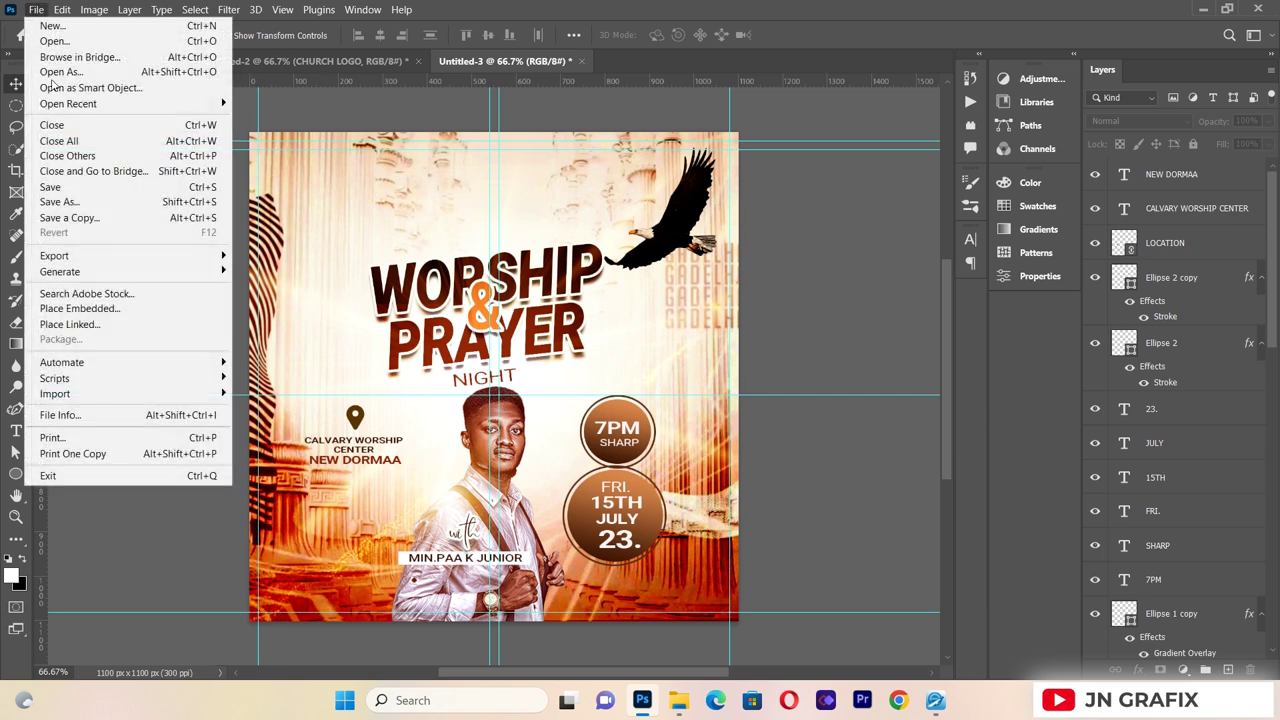
click(88, 325)
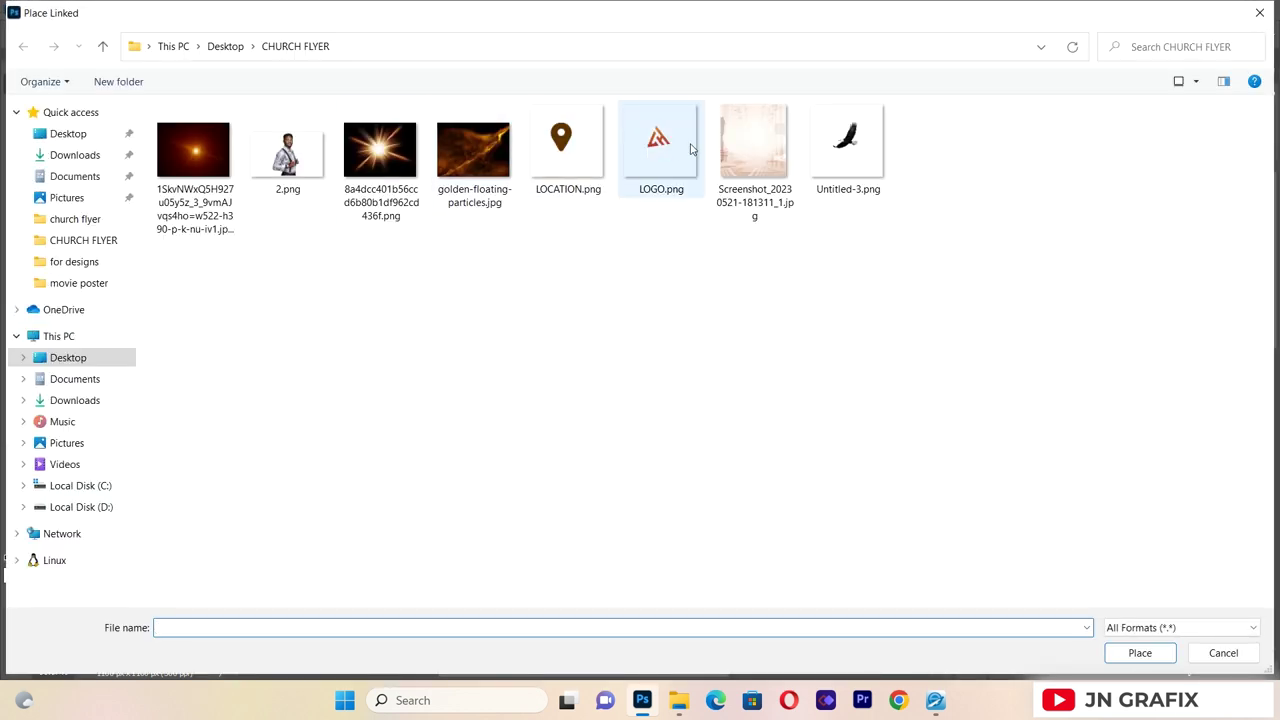
double_click(690, 148)
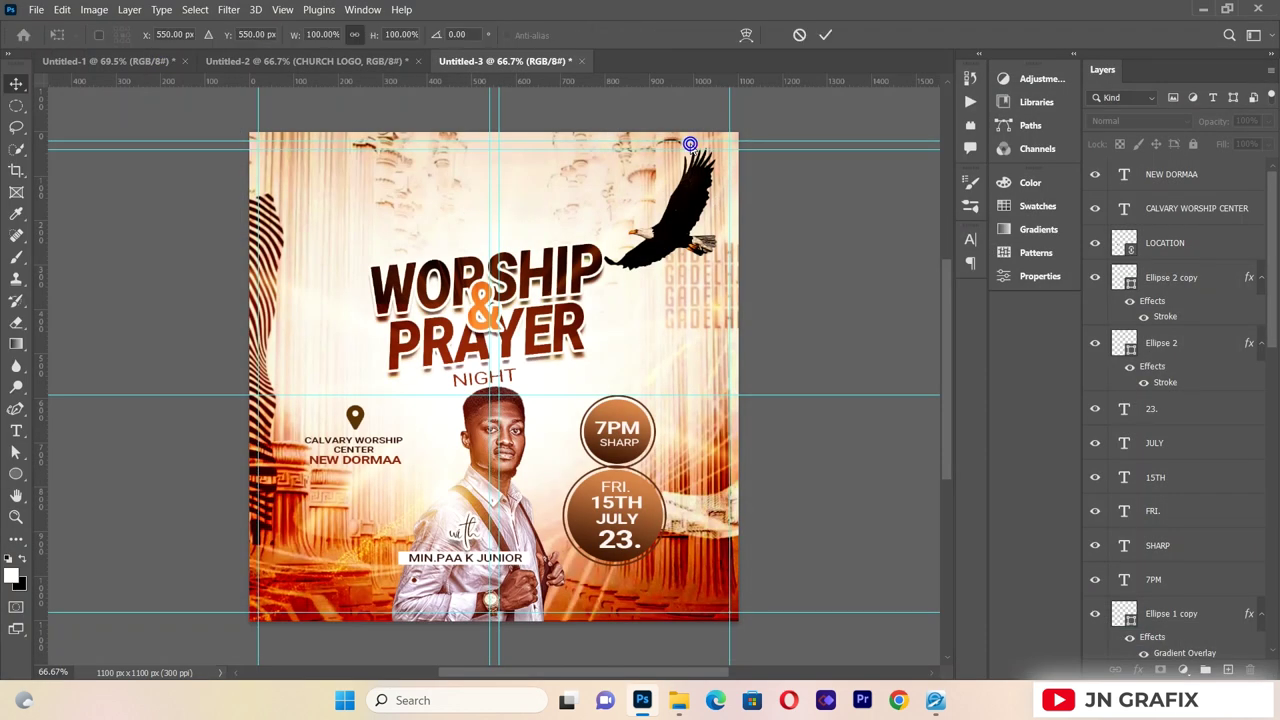
drag(736, 621, 344, 291)
drag(320, 188, 409, 216)
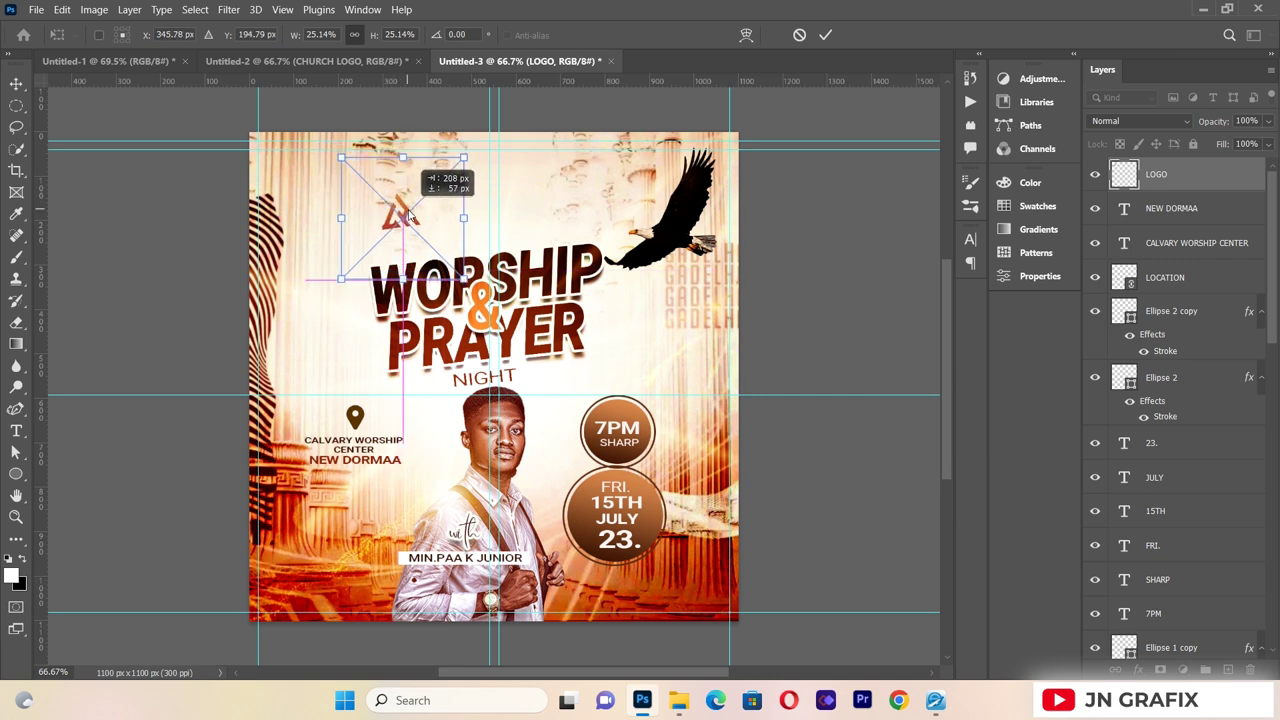
click(16, 83)
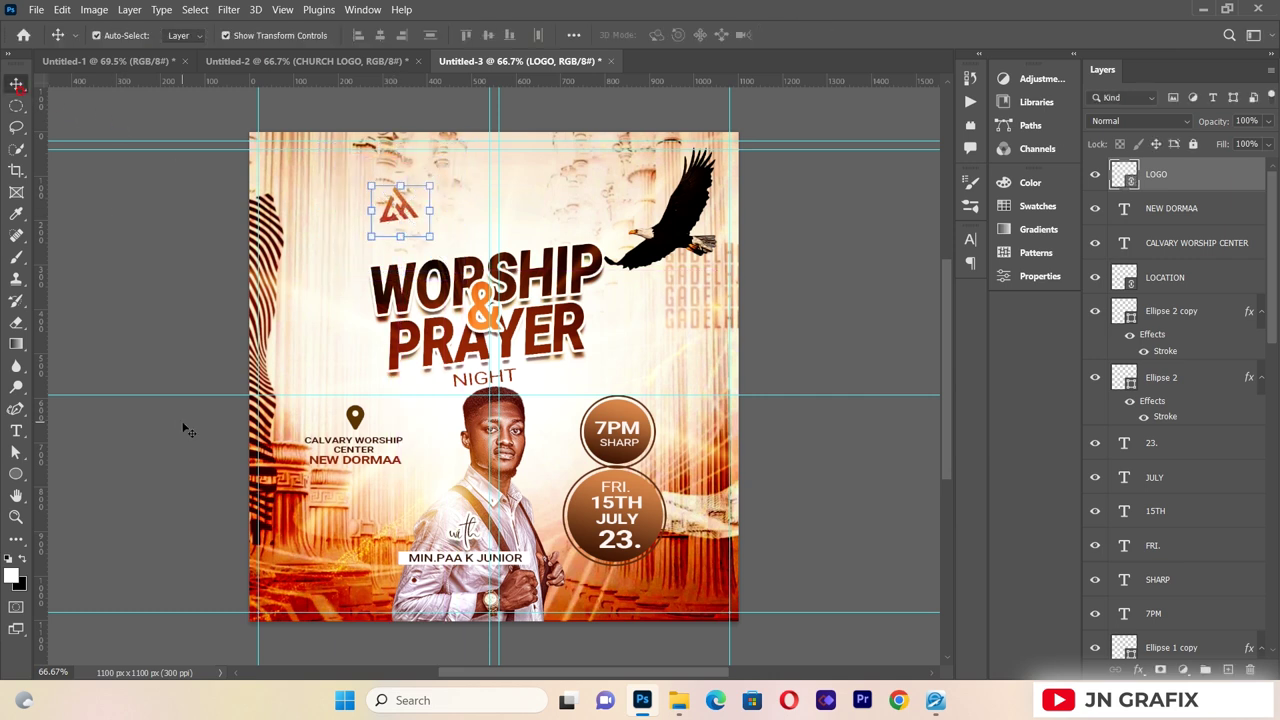
click(185, 430)
- Add the text MOUNT CALVARY CHURCH in a new Roboto Bold 10 pt text box
click(16, 431)
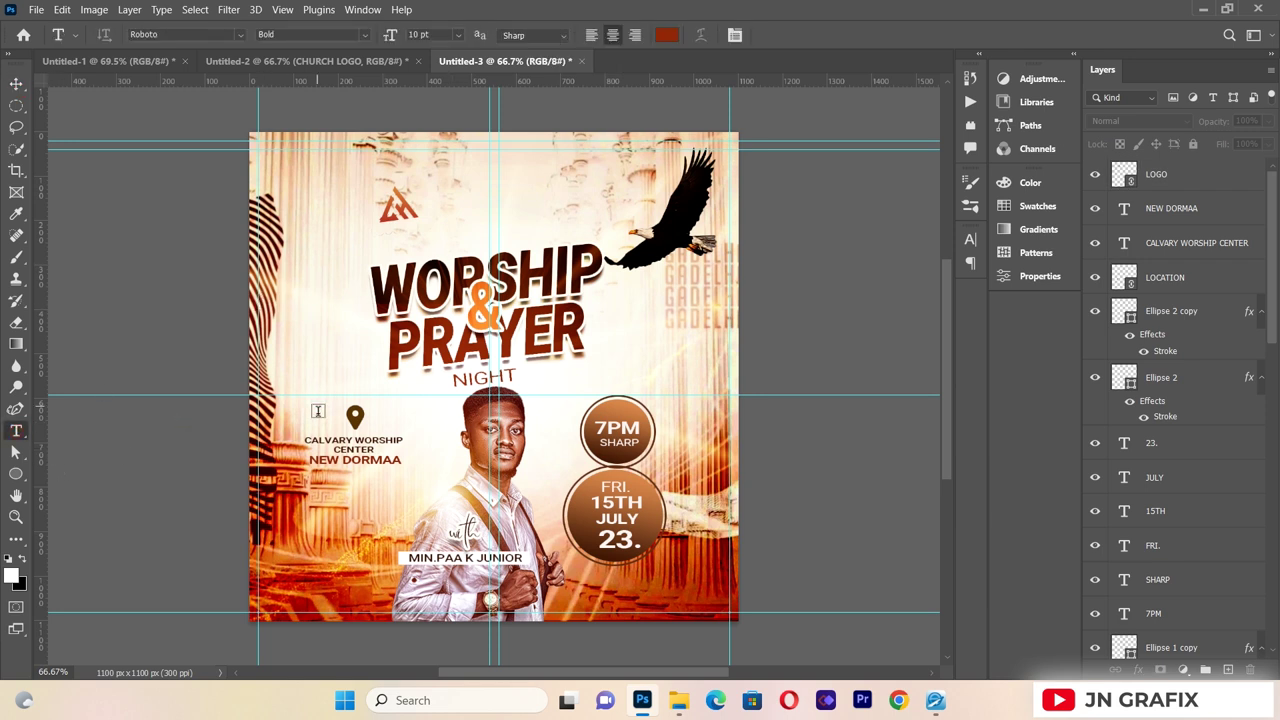
drag(304, 422, 613, 500)
key(BackSpace)
text(MORNT)
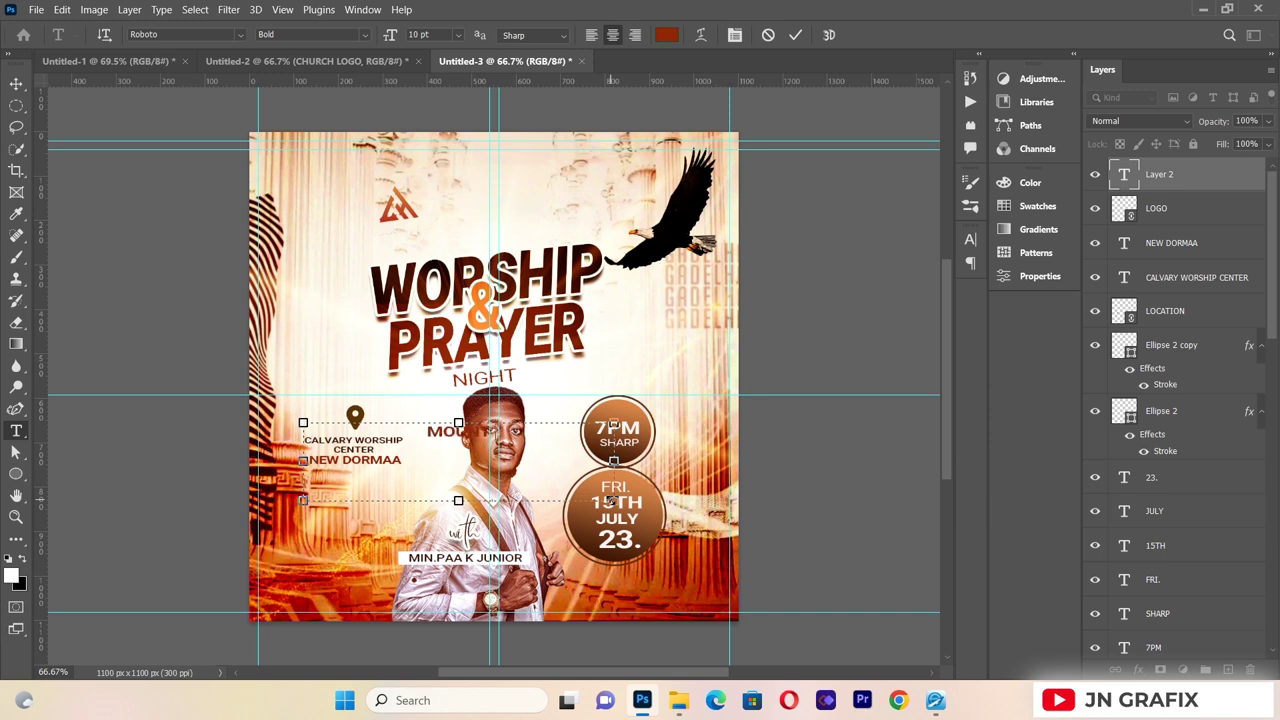
text( CAL)
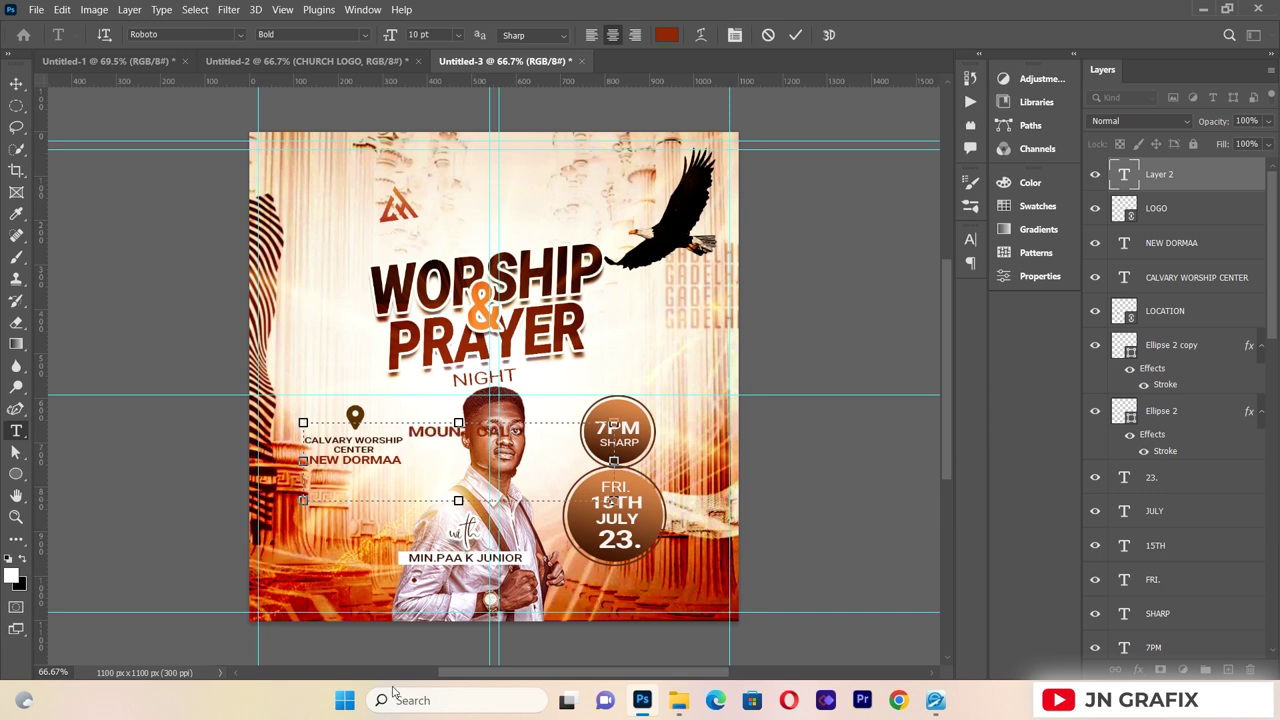
text(VARY C)
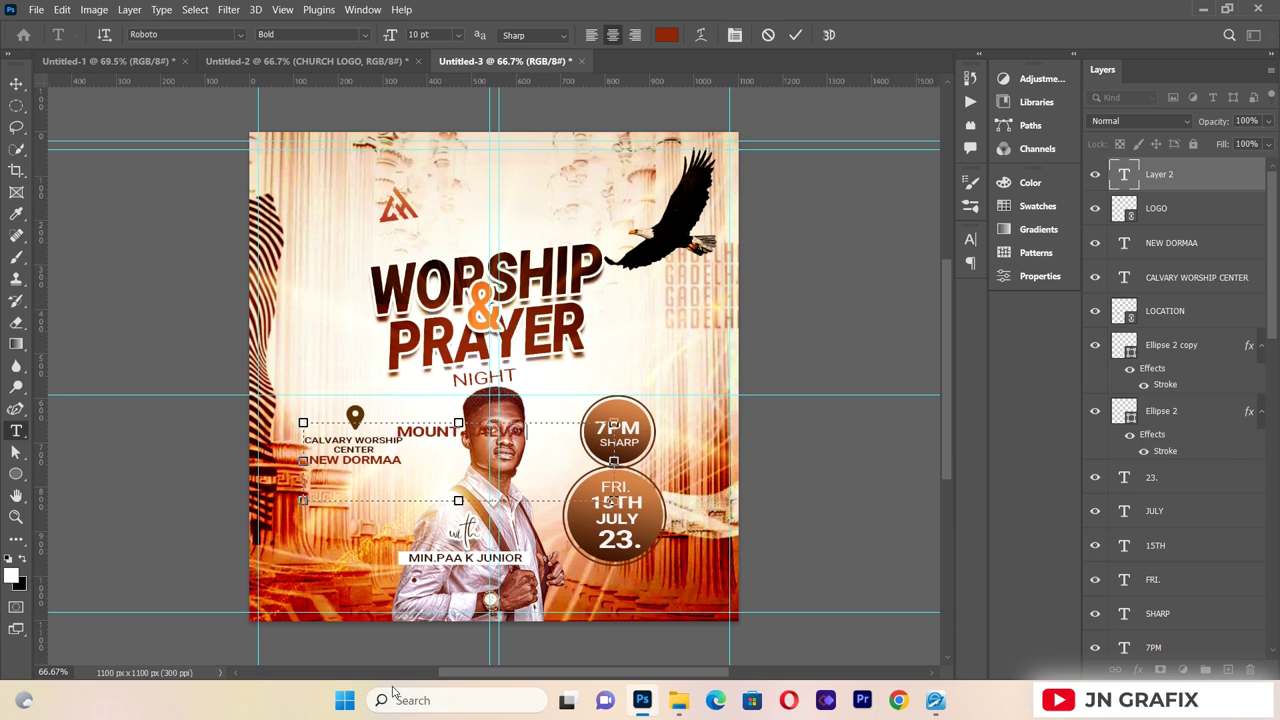
text(HU)
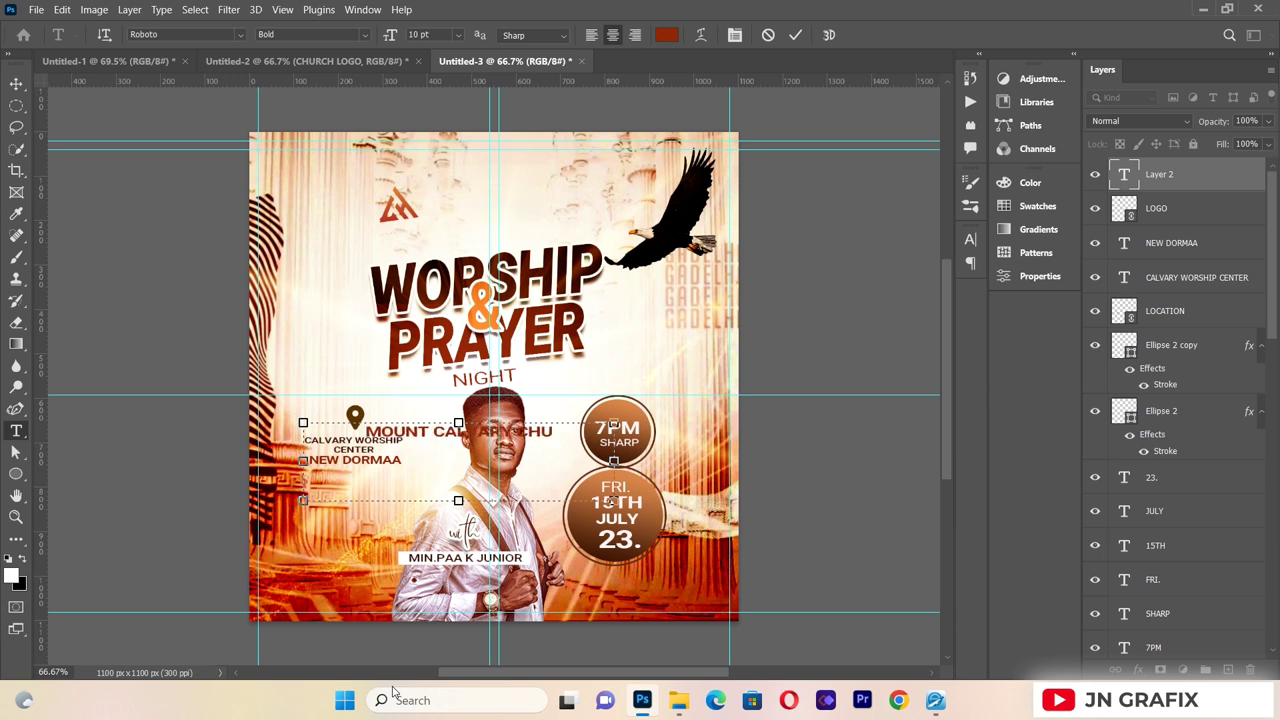
text(RCH)
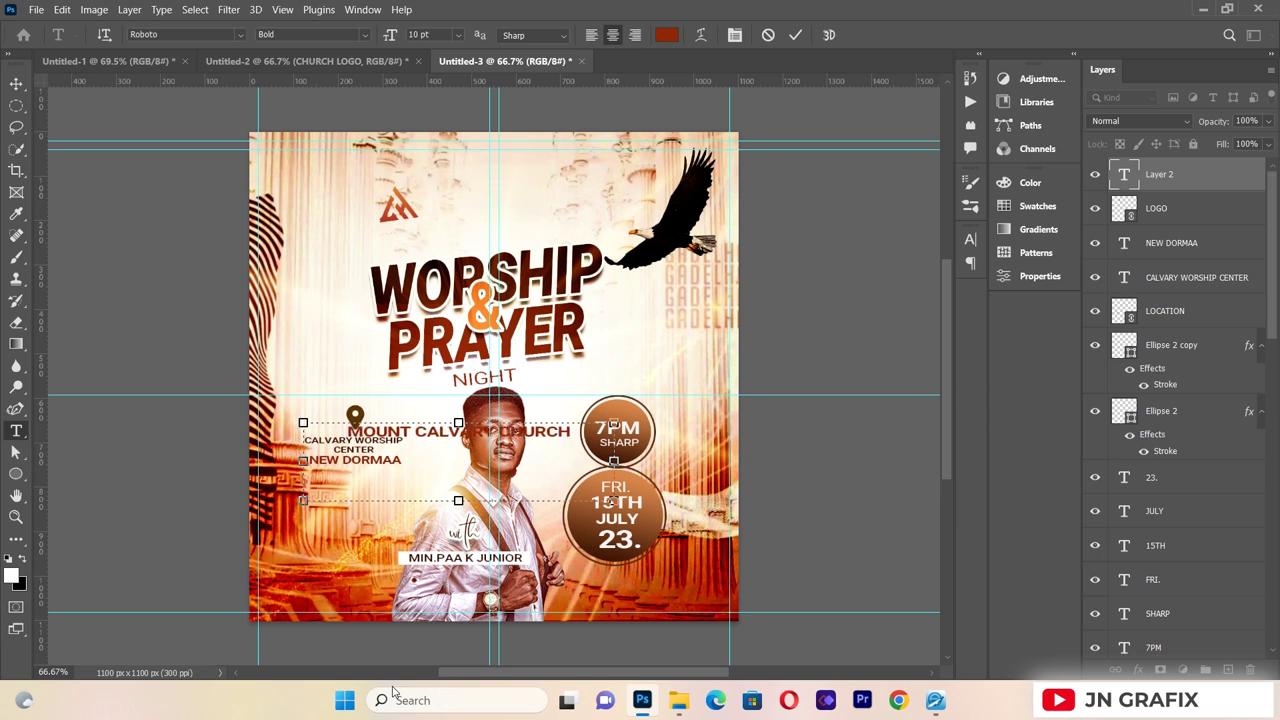
- Scale the MOUNT CALVARY CHURCH text to about 55% and position it beside the logo above the title
click(17, 82)
drag(612, 502, 527, 203)
key(Up)
key(Up)
key(Up)
key(Down)
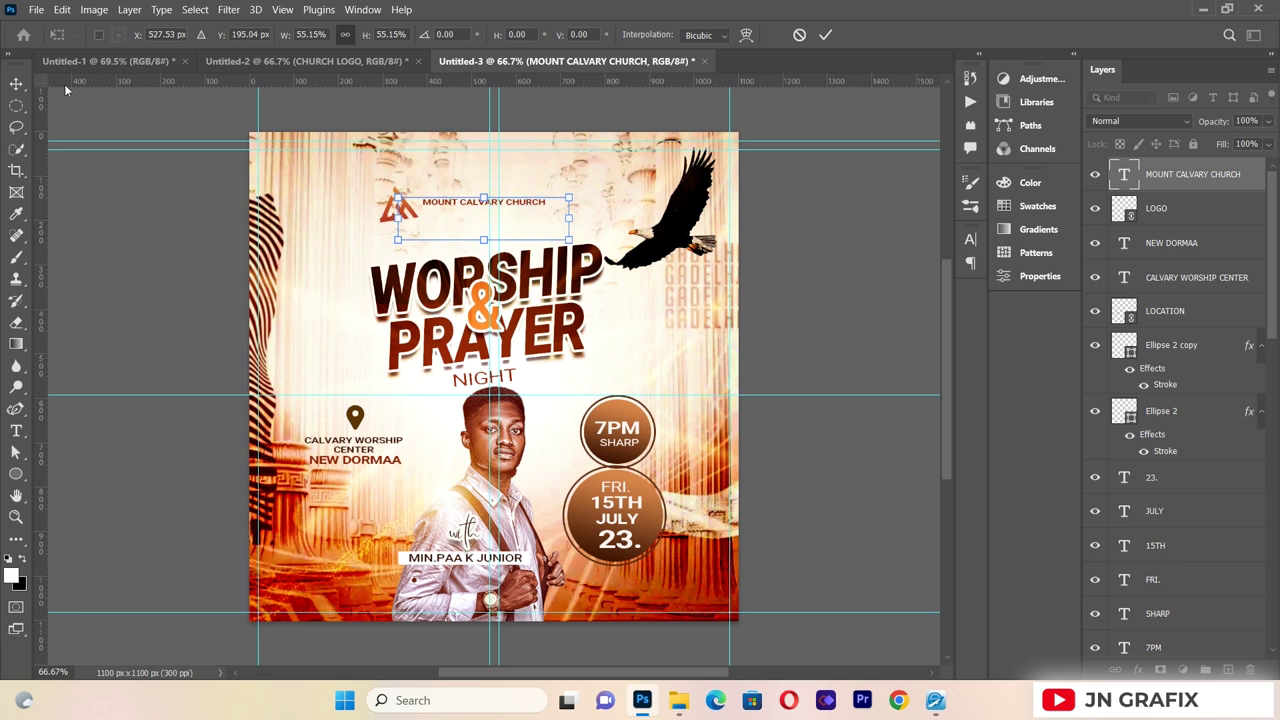
click(127, 290)
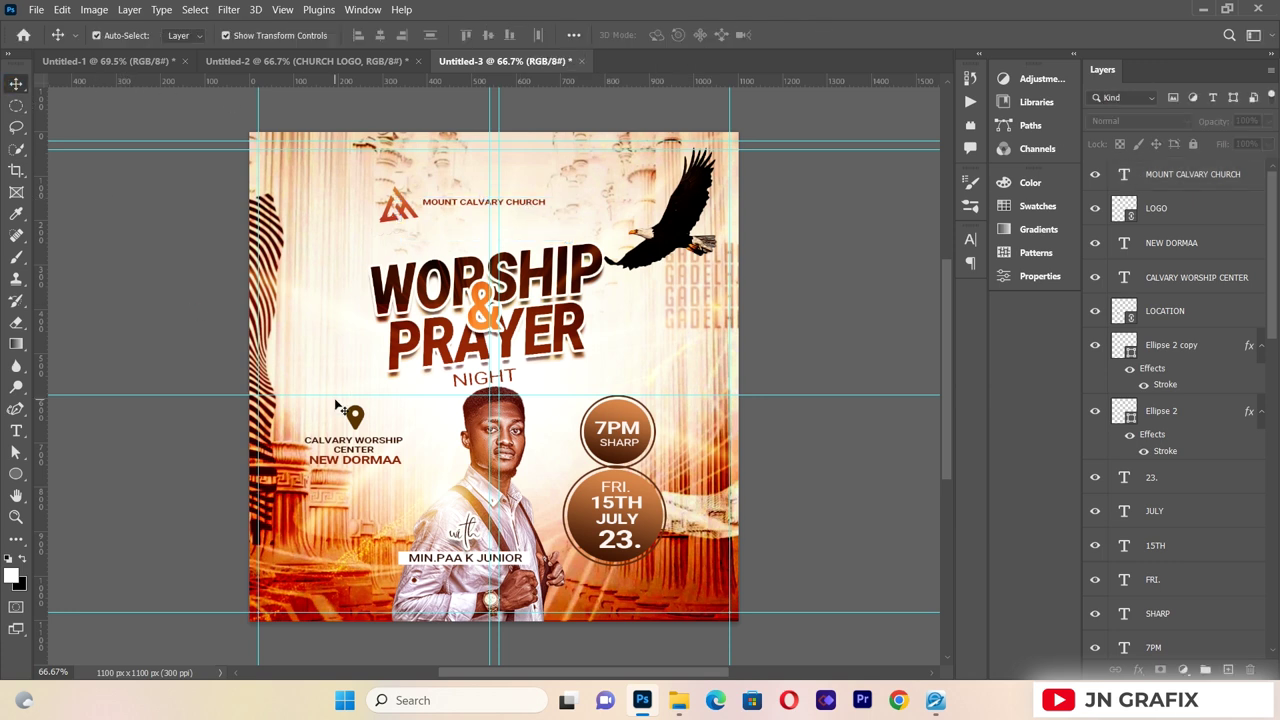
click(573, 528)
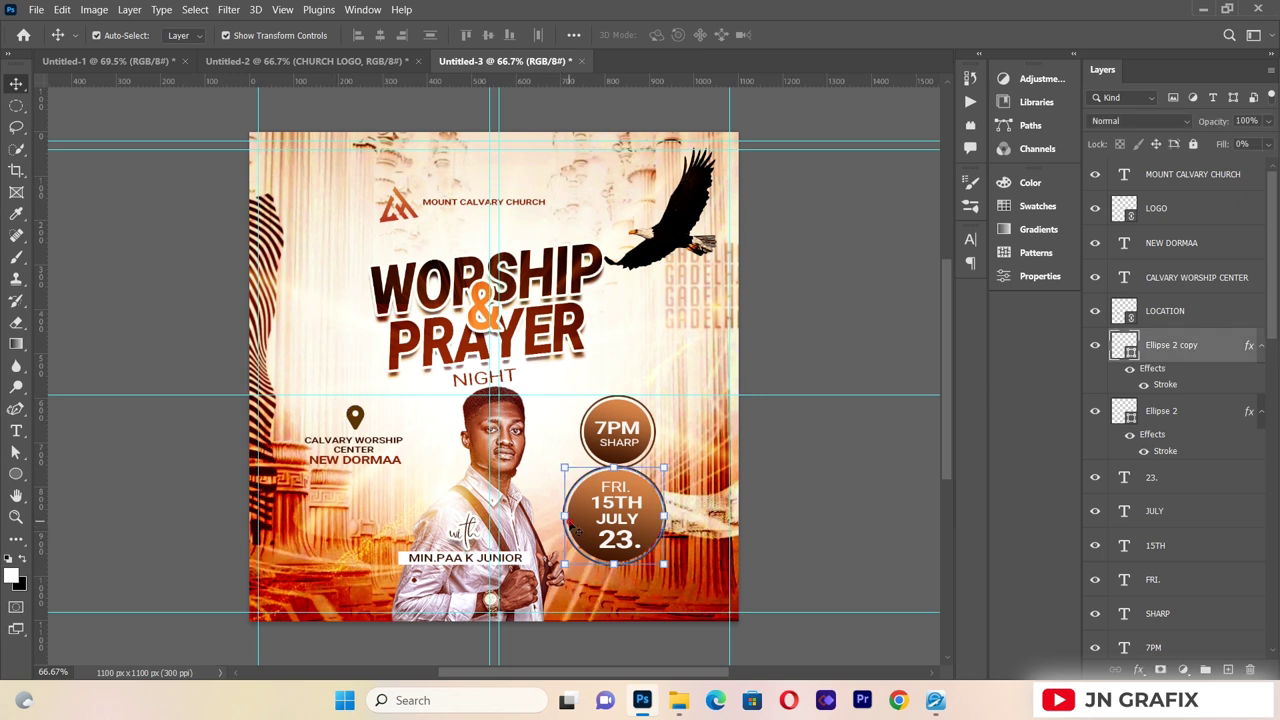
click(200, 445)
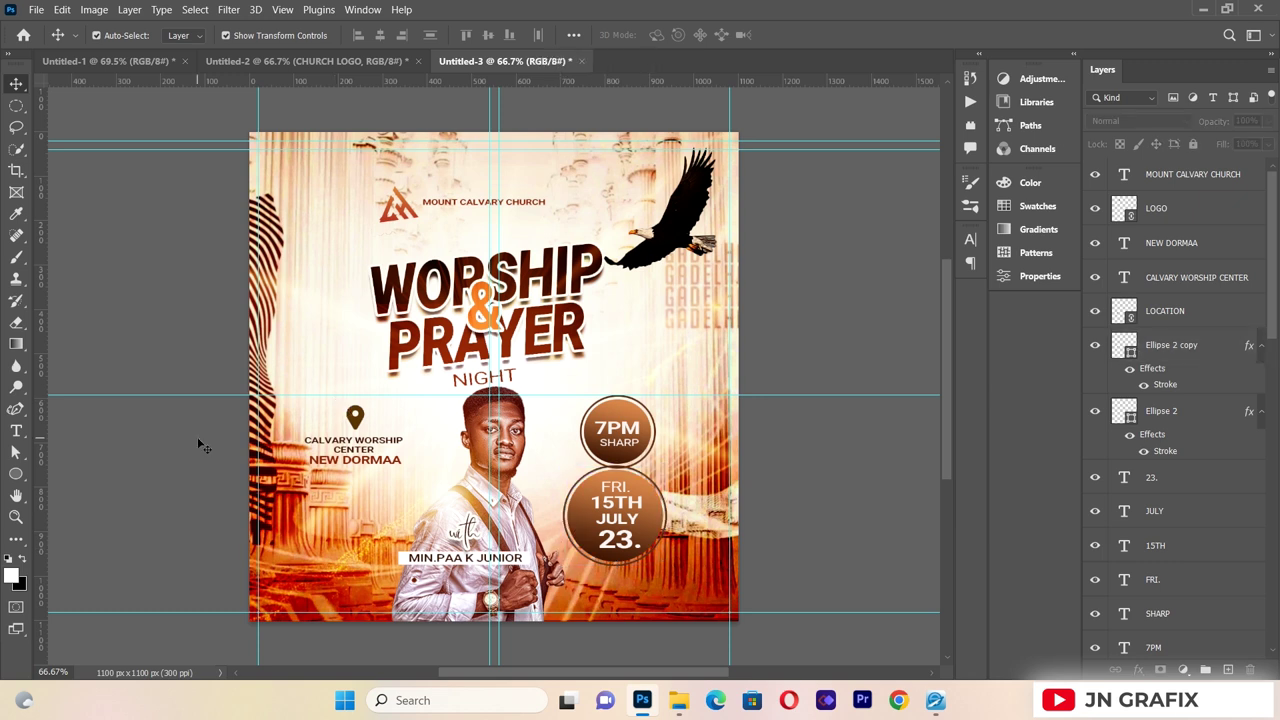